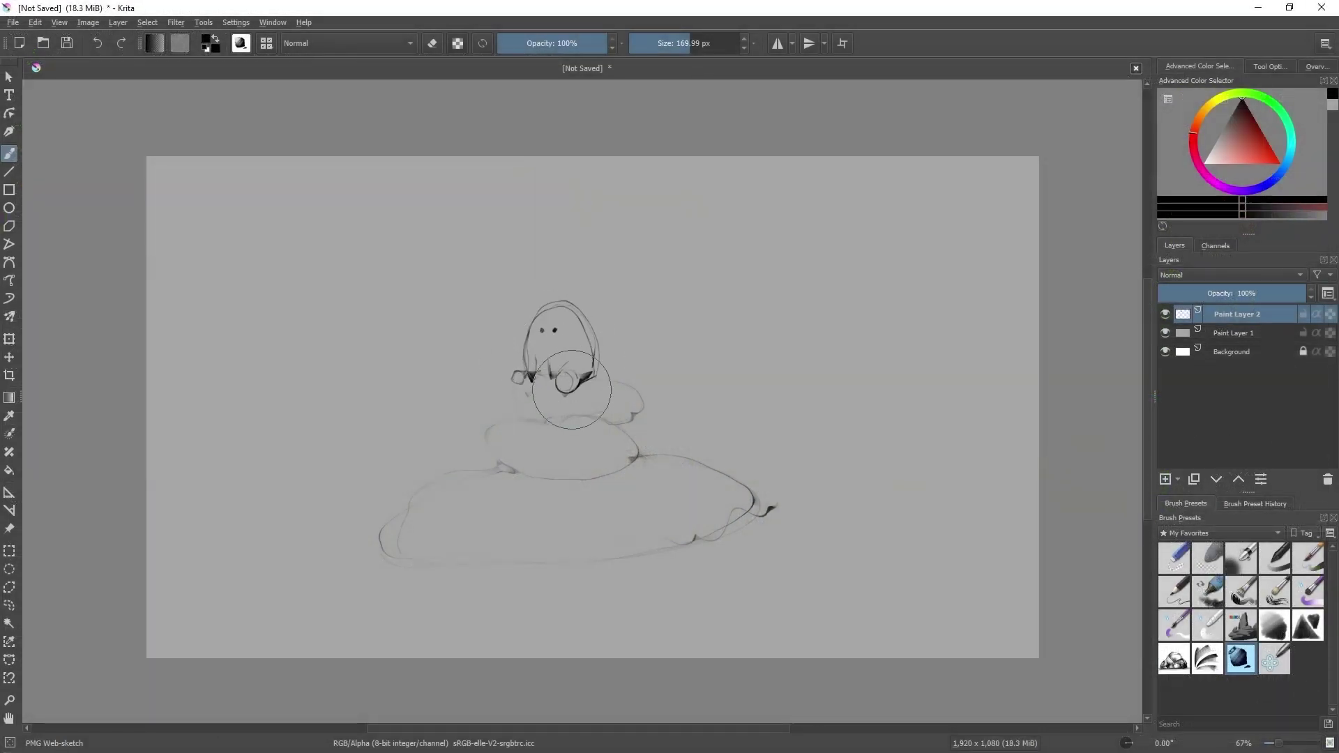
# - Ink the creature's ears and horn and the dark outlines and cracks of the three stacked stones beneath it
pyautogui.moveTo(524, 363); pyautogui.dragTo(540, 315)
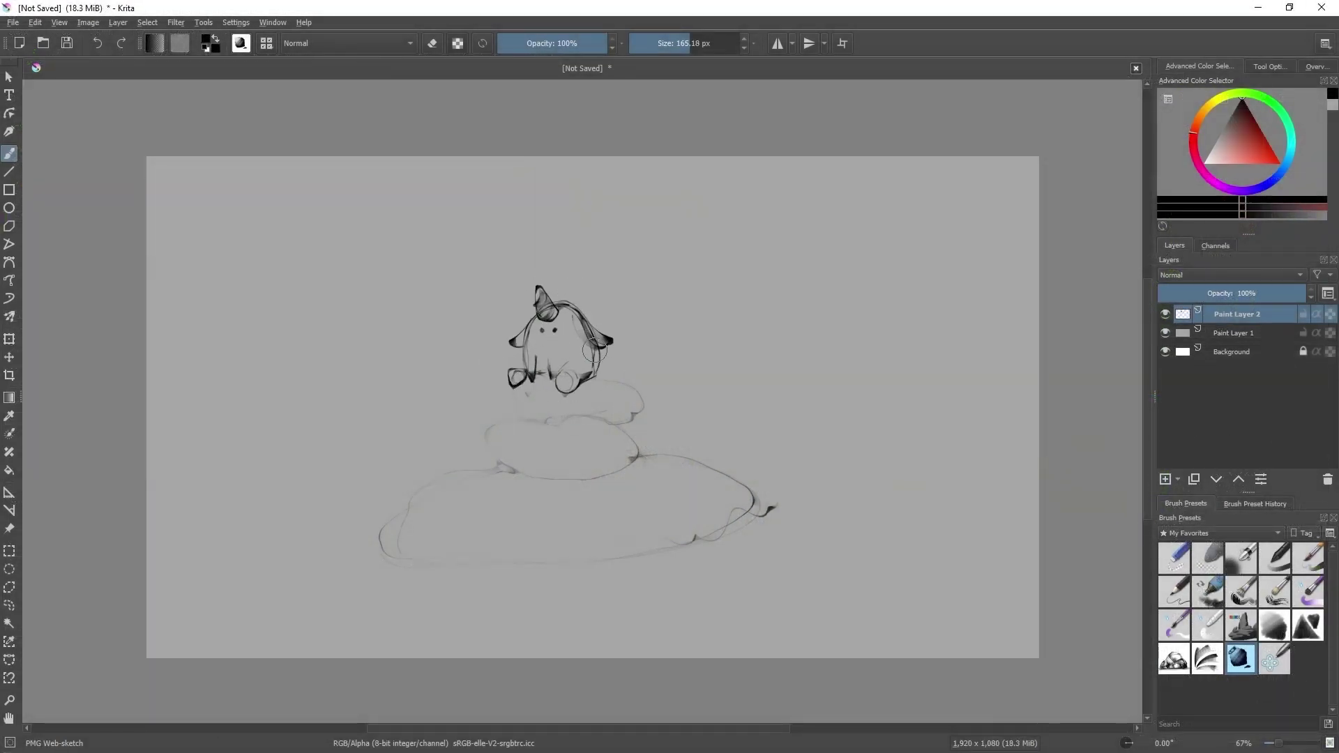
pyautogui.moveTo(524, 415); pyautogui.dragTo(503, 460)
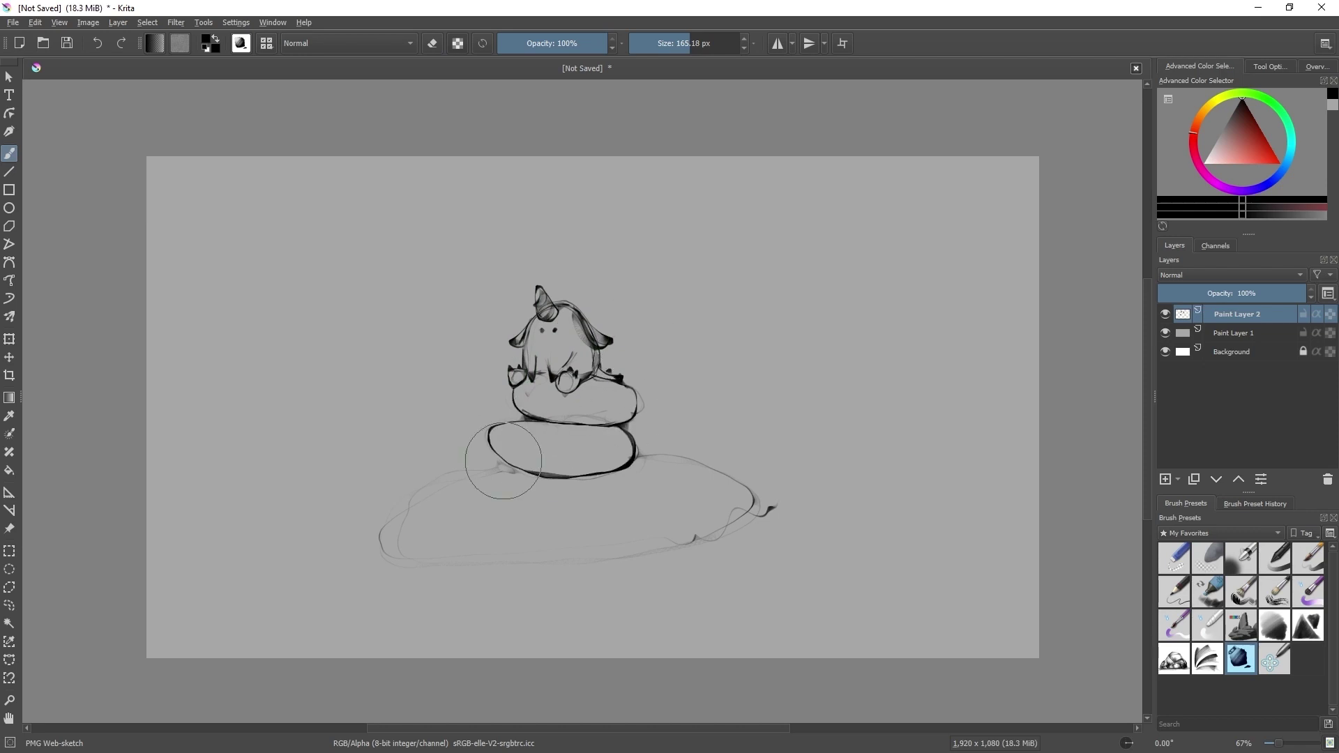
pyautogui.moveTo(636, 457); pyautogui.dragTo(755, 515)
pyautogui.moveTo(495, 466); pyautogui.dragTo(412, 566)
pyautogui.moveTo(412, 566); pyautogui.dragTo(613, 568)
pyautogui.moveTo(763, 532); pyautogui.dragTo(594, 567)
pyautogui.moveTo(618, 516); pyautogui.dragTo(643, 505)
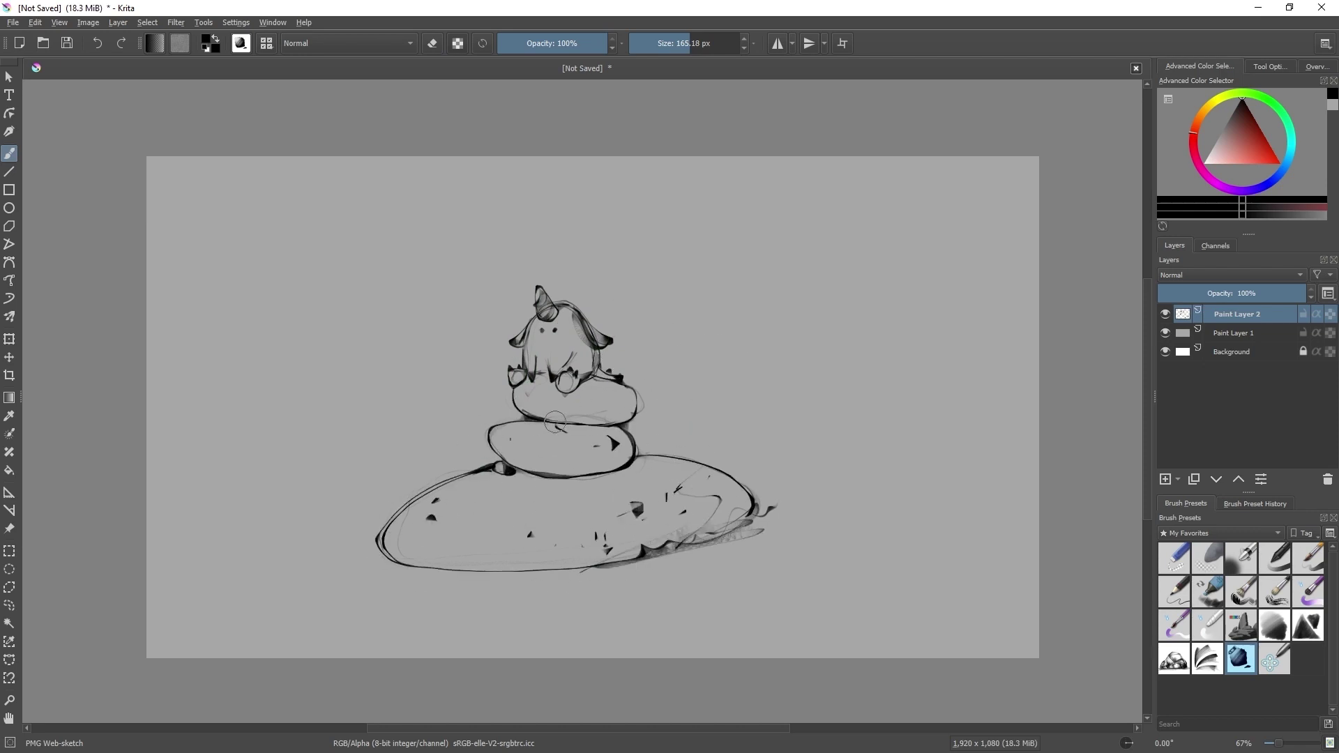
# - Sketch a band of scribbled grass around both sides and along the front of the large base stone
pyautogui.moveTo(382, 516); pyautogui.dragTo(329, 536)
pyautogui.moveTo(404, 497)
pyautogui.mouseDown()
pyautogui.moveTo(224, 551)
pyautogui.moveTo(197, 542)
pyautogui.mouseUp()
pyautogui.moveTo(362, 551); pyautogui.dragTo(485, 573)
pyautogui.moveTo(762, 513); pyautogui.dragTo(853, 524)
pyautogui.moveTo(733, 544)
pyautogui.mouseDown()
pyautogui.moveTo(505, 576)
pyautogui.moveTo(530, 559)
pyautogui.mouseUp()
# - Add small budding sprouts in front of the base stone and on both sides, and undo the last extra grass stroke
pyautogui.moveTo(570, 518); pyautogui.dragTo(566, 566)
pyautogui.moveTo(357, 485); pyautogui.dragTo(355, 457)
pyautogui.moveTo(421, 438)
pyautogui.mouseDown()
pyautogui.moveTo(408, 457)
pyautogui.moveTo(446, 477)
pyautogui.mouseUp()
pyautogui.moveTo(748, 436); pyautogui.dragTo(741, 477)
pyautogui.moveTo(812, 530); pyautogui.dragTo(839, 470)
pyautogui.moveTo(286, 520); pyautogui.dragTo(277, 478)
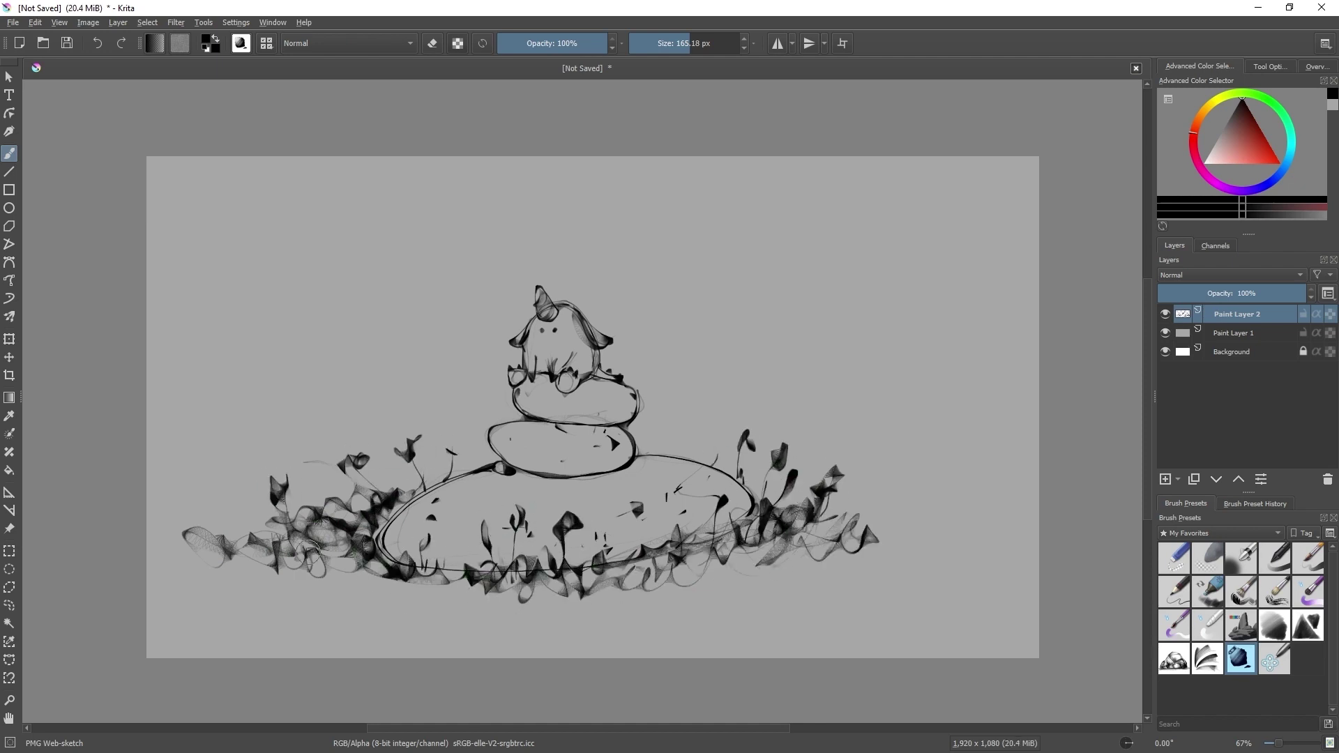
pyautogui.moveTo(737, 561); pyautogui.dragTo(801, 548)
pyautogui.hotkey('ctrl', 'z')
# - Create a paint layer beneath Paint Layer 2 and draw two tall curved plants behind the base stone
pyautogui.click(1166, 479)
pyautogui.moveTo(1237, 314); pyautogui.dragTo(1218, 343)
pyautogui.moveTo(753, 304); pyautogui.dragTo(761, 495)
pyautogui.moveTo(561, 230); pyautogui.dragTo(700, 460)
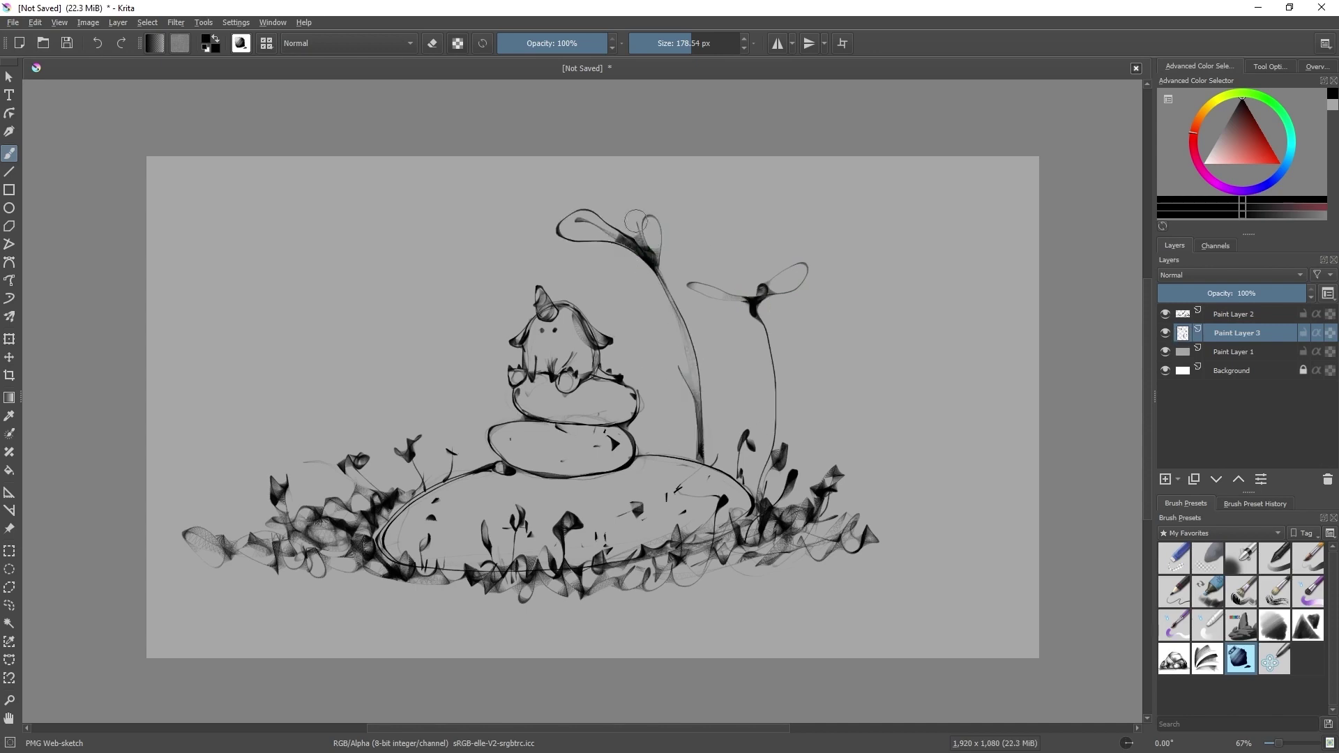
# - Draw a side branch, large leafy plants on the right, an arching stem on the left and overhanging leaves
pyautogui.moveTo(649, 377); pyautogui.dragTo(693, 398)
pyautogui.moveTo(736, 157); pyautogui.dragTo(935, 230)
pyautogui.moveTo(1011, 168); pyautogui.dragTo(959, 534)
pyautogui.moveTo(771, 237)
pyautogui.mouseDown()
pyautogui.moveTo(931, 272)
pyautogui.moveTo(840, 537)
pyautogui.mouseUp()
pyautogui.moveTo(432, 157)
pyautogui.mouseDown()
pyautogui.moveTo(340, 465)
pyautogui.moveTo(370, 475)
pyautogui.mouseUp()
pyautogui.moveTo(504, 158); pyautogui.dragTo(781, 188)
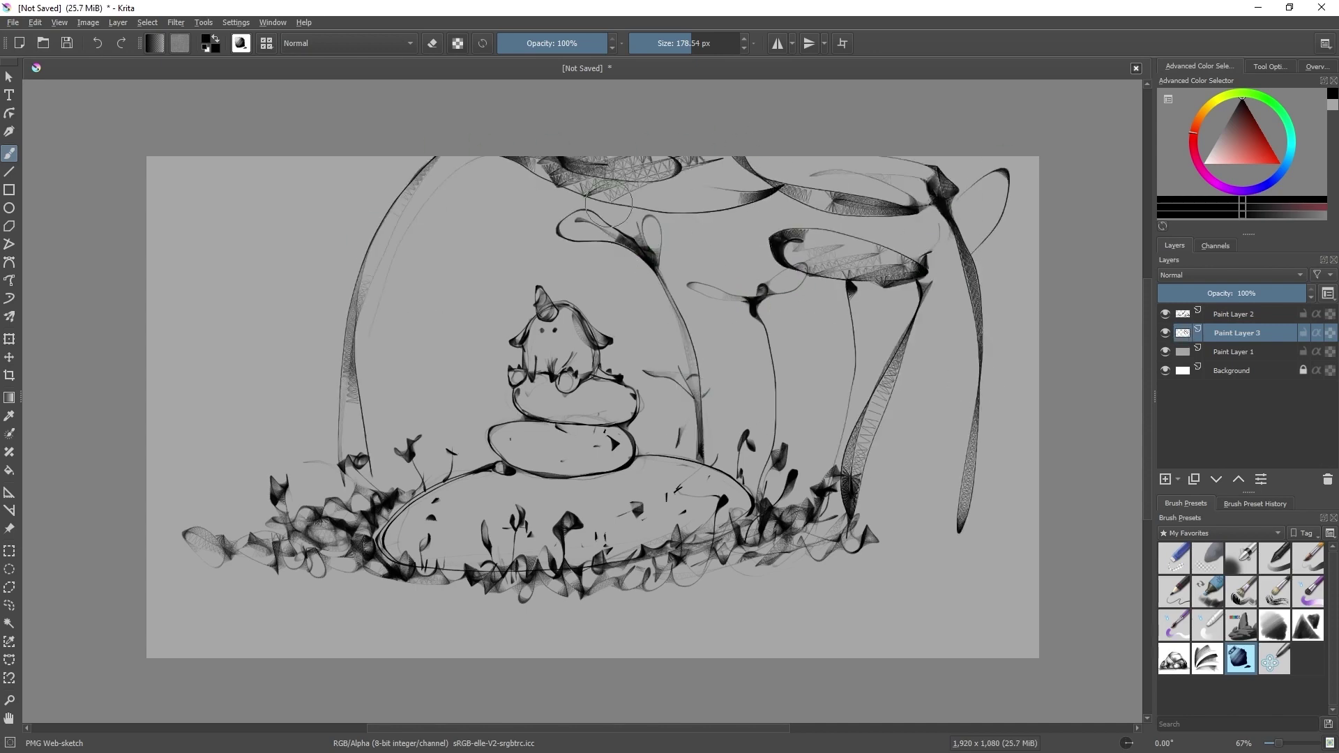
# - Sketch a tall trunk with broad leaves at the left edge and slender leafy stems beside the creature
pyautogui.moveTo(254, 157); pyautogui.dragTo(276, 502)
pyautogui.moveTo(191, 159); pyautogui.dragTo(345, 159)
pyautogui.moveTo(396, 283); pyautogui.dragTo(416, 436)
pyautogui.moveTo(482, 307); pyautogui.dragTo(466, 457)
pyautogui.moveTo(517, 233); pyautogui.dragTo(452, 300)
pyautogui.moveTo(148, 240)
pyautogui.mouseDown()
pyautogui.moveTo(267, 272)
pyautogui.moveTo(148, 405)
pyautogui.mouseUp()
# - Create a paint layer above Paint Layer 2 and draw large foreground leaves across the lower canvas
pyautogui.click(1233, 314)
pyautogui.click(1166, 479)
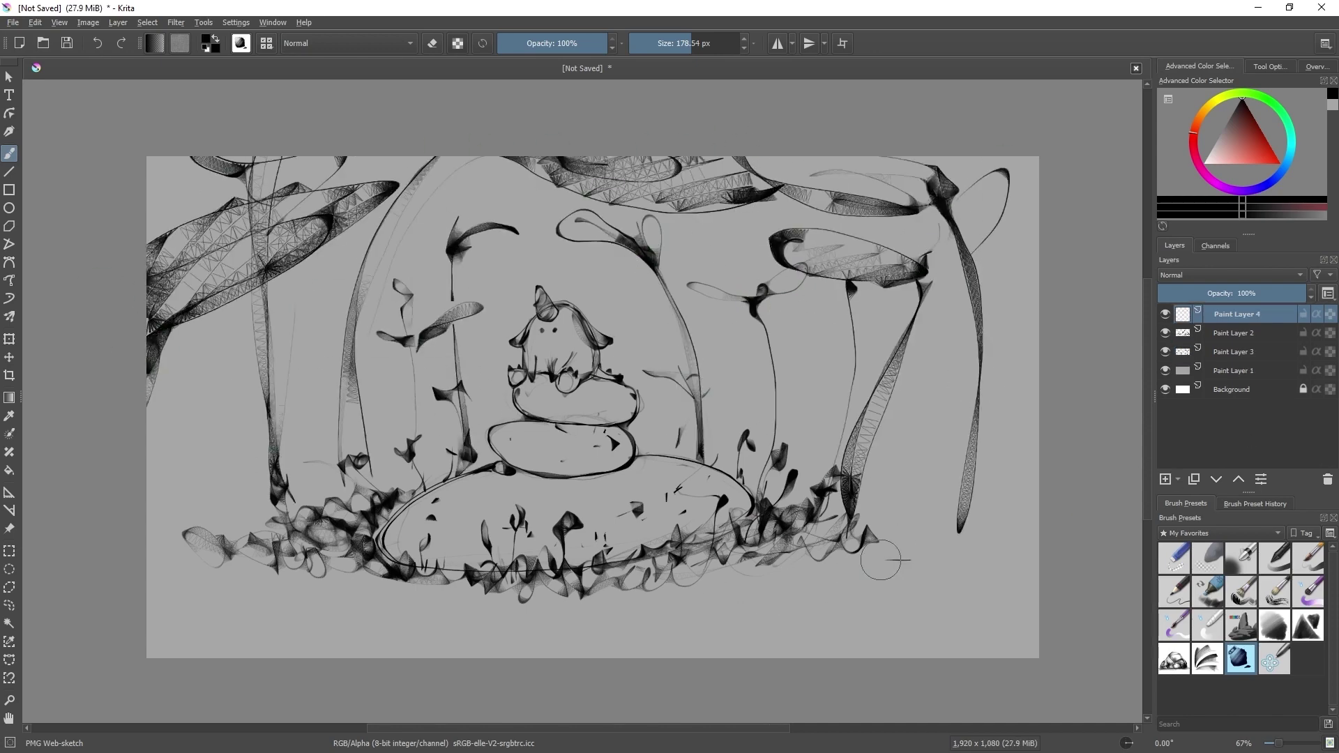
pyautogui.moveTo(740, 502); pyautogui.dragTo(1032, 516)
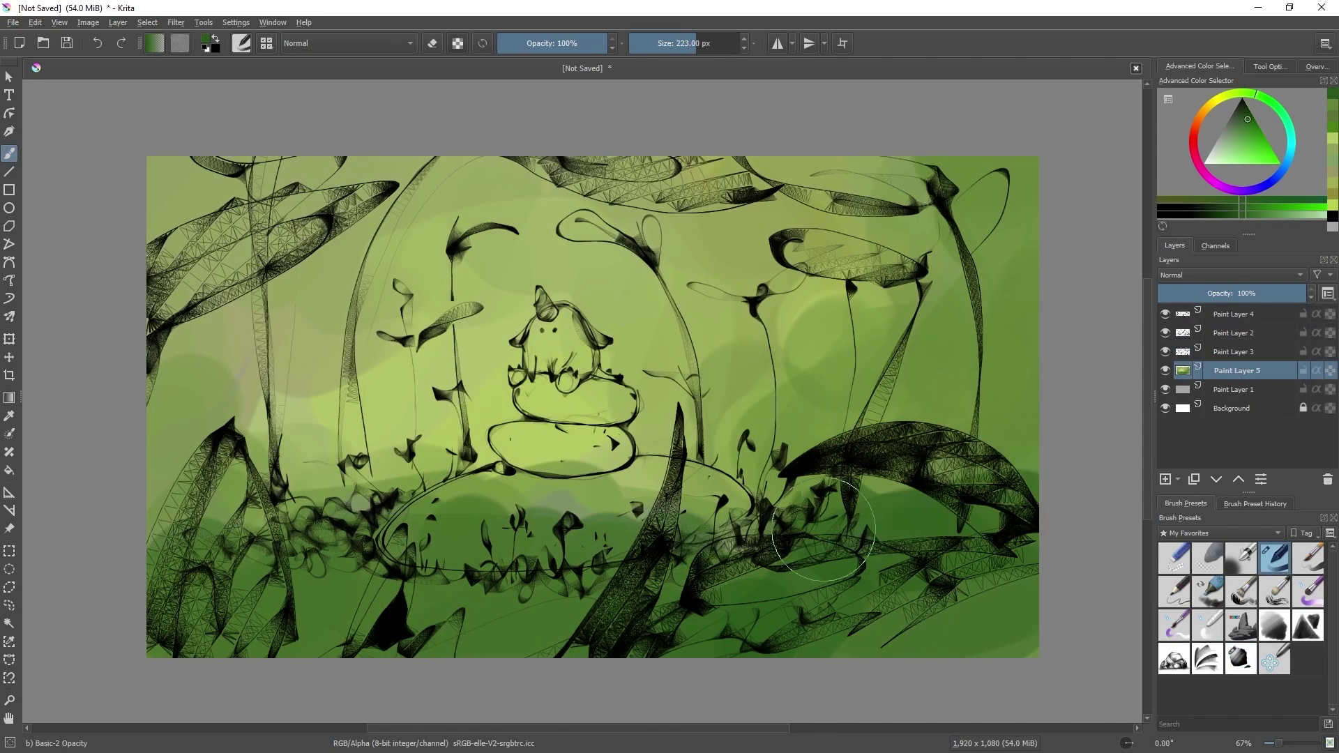
# - Paint green strokes over the ground on Paint Layer 5 and dab small round foliage spots around the base stone
pyautogui.moveTo(157, 537); pyautogui.dragTo(369, 551)
pyautogui.click(571, 605)
pyautogui.click(515, 614)
pyautogui.click(349, 604)
pyautogui.click(343, 583)
pyautogui.click(789, 584)
pyautogui.moveTo(865, 516); pyautogui.dragTo(970, 523)
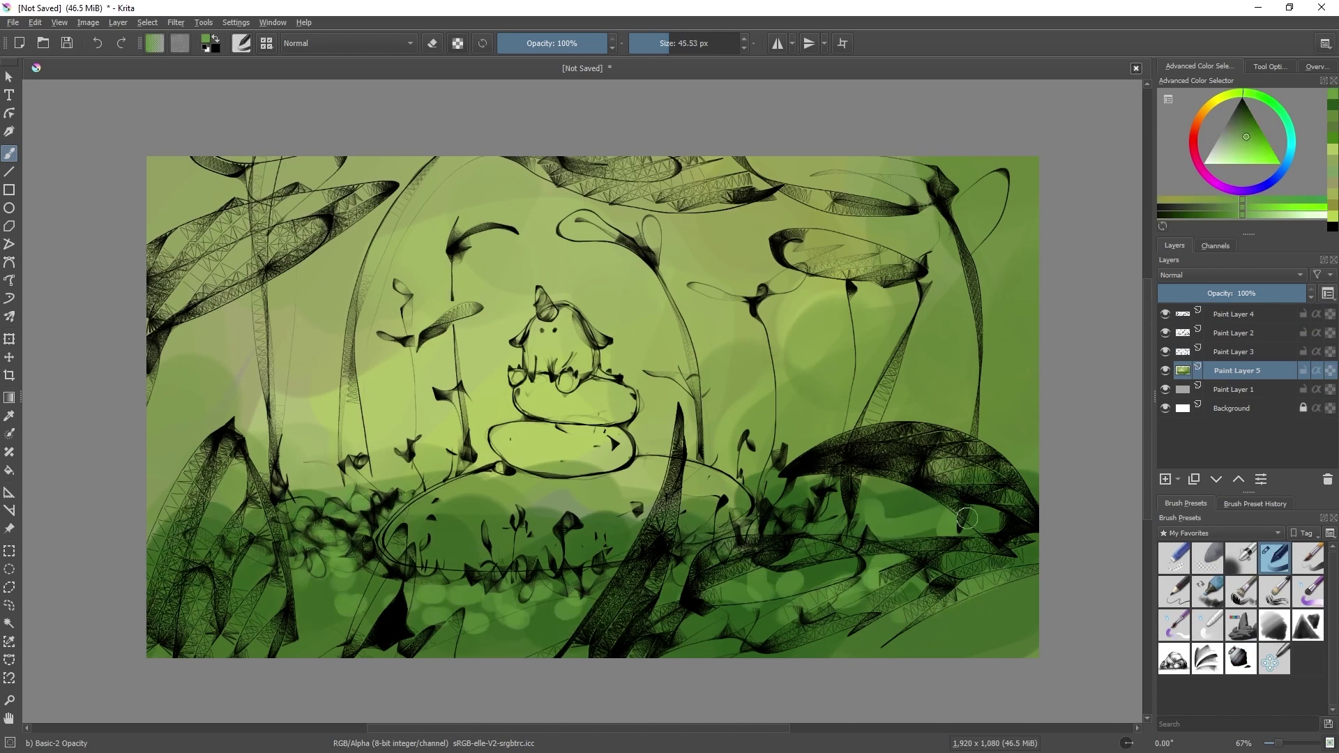
pyautogui.click(481, 533)
# - Colour the overhanging leaves above the scene in bright yellow-green and dark green
pyautogui.moveTo(757, 168); pyautogui.dragTo(920, 203)
pyautogui.moveTo(1000, 183); pyautogui.dragTo(966, 241)
pyautogui.moveTo(795, 240); pyautogui.dragTo(914, 272)
pyautogui.moveTo(523, 161); pyautogui.dragTo(753, 199)
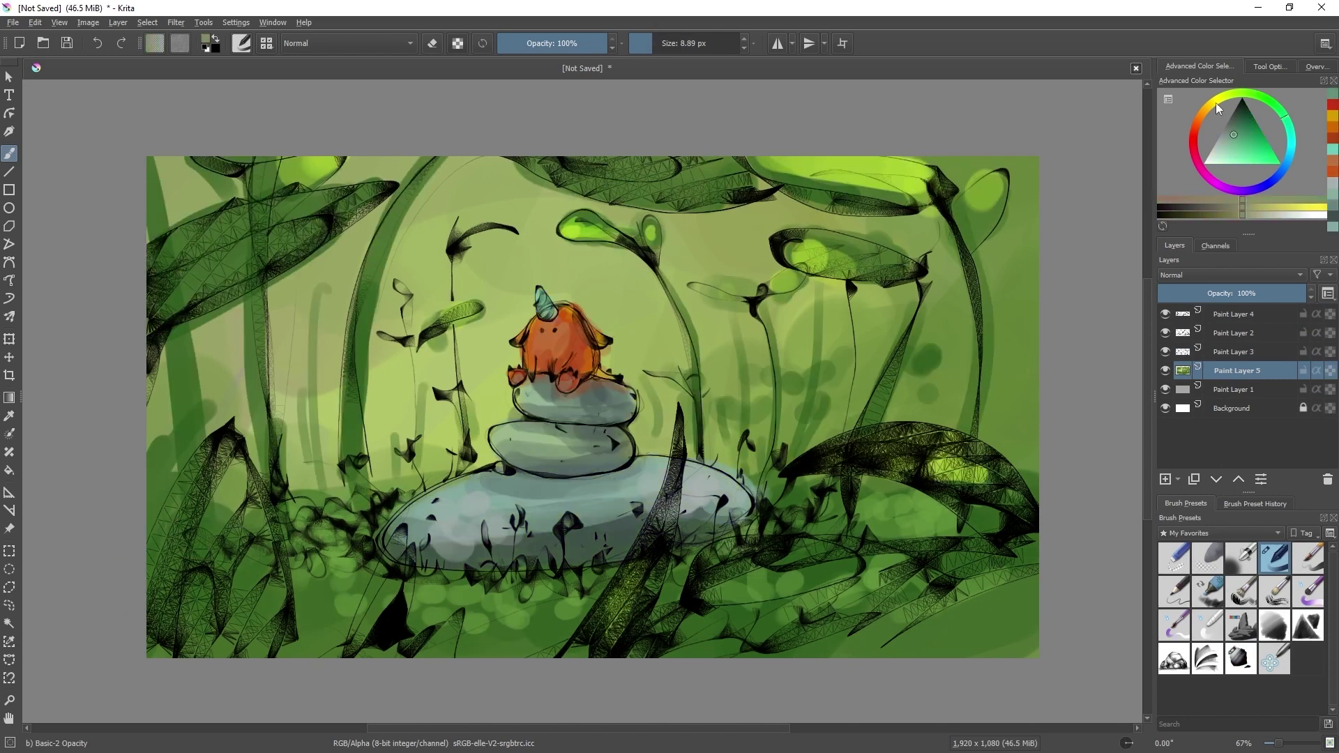
# - Dab yellow spots in the grass before the base stone and darken the large foreground and side leaves with deep green
pyautogui.click(1215, 102)
pyautogui.moveTo(335, 558); pyautogui.dragTo(433, 593)
pyautogui.moveTo(907, 454)
pyautogui.mouseDown()
pyautogui.moveTo(813, 550)
pyautogui.moveTo(976, 613)
pyautogui.mouseUp()
pyautogui.moveTo(224, 475); pyautogui.dragTo(195, 272)
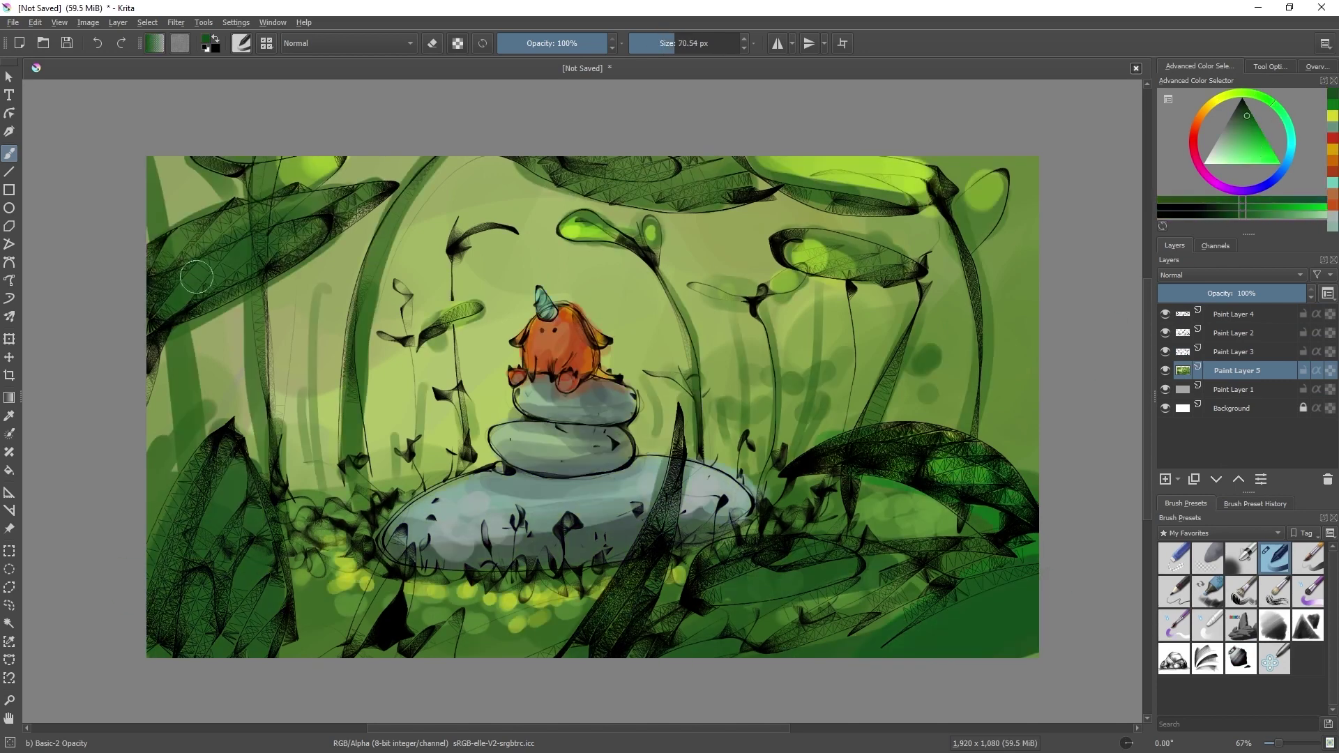
# - Apply a Gaussian Blur to the foreground plants on Paint Layer 4
pyautogui.click(1172, 315)
pyautogui.click(176, 24)
pyautogui.click(408, 112)
pyautogui.click(756, 424)
# - Apply a Gaussian Blur to the background plants on Paint Layer 3, slightly reducing the radius
pyautogui.click(1224, 352)
pyautogui.click(182, 25)
pyautogui.moveTo(199, 98)
pyautogui.click(416, 112)
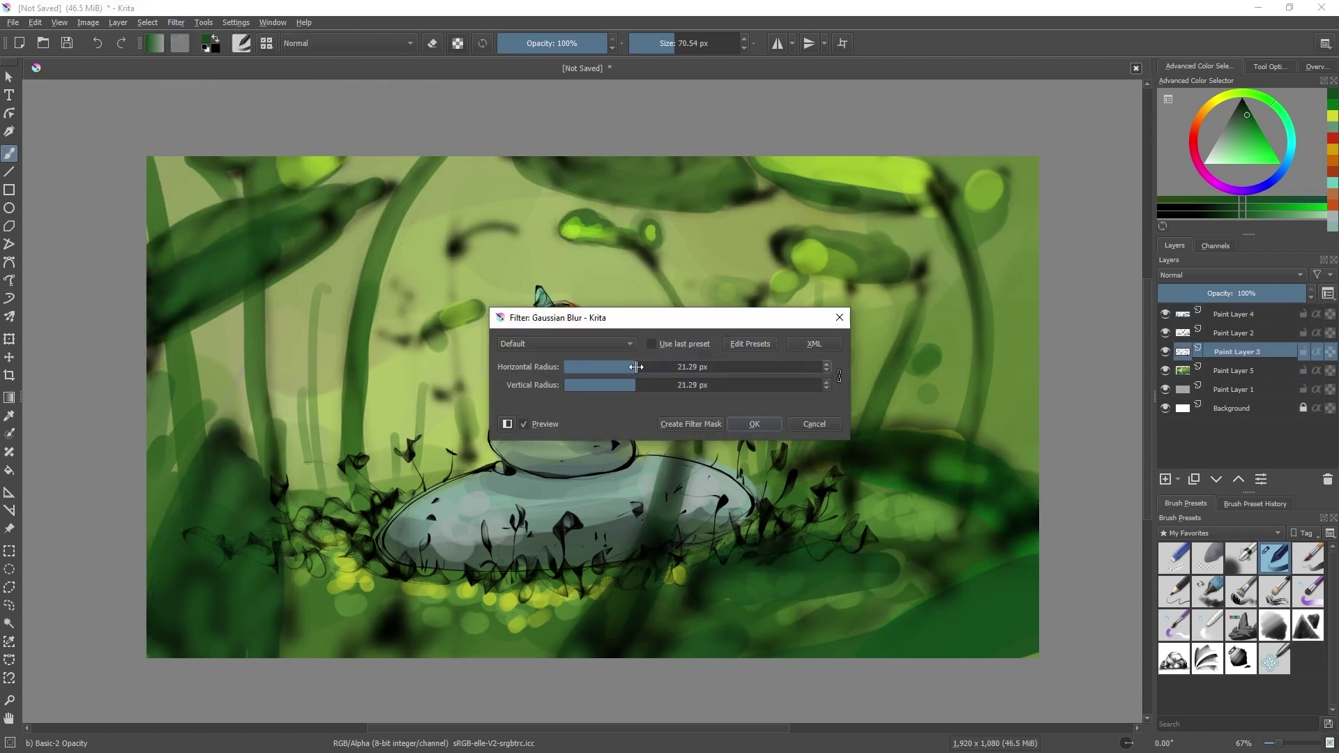
pyautogui.moveTo(636, 366); pyautogui.dragTo(628, 366)
pyautogui.click(756, 424)
# - Soften the painted leaves and stems on Paint Layer 5 with the k) Blender Blur brush from the full preset set
pyautogui.click(1231, 370)
pyautogui.click(1217, 533)
pyautogui.click(1186, 379)
pyautogui.moveTo(1332, 560); pyautogui.dragTo(1332, 631)
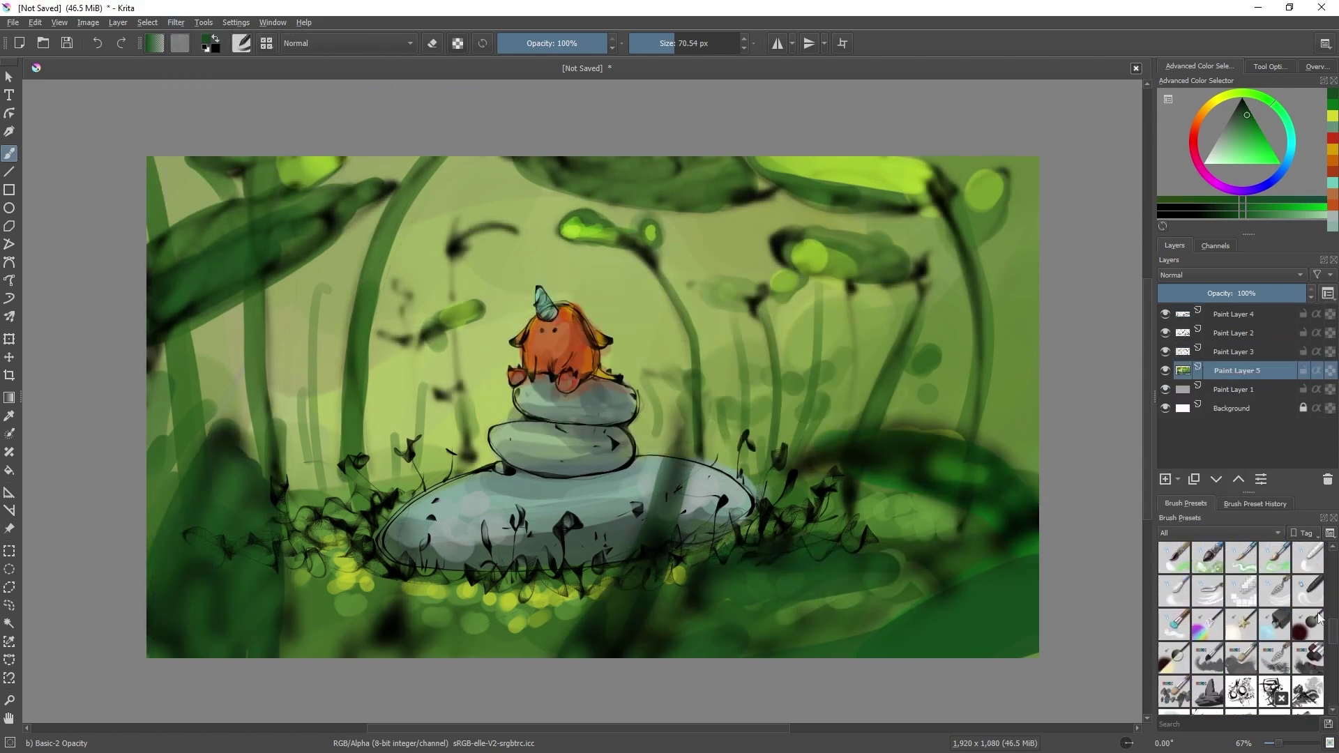
pyautogui.click(1175, 591)
pyautogui.moveTo(903, 558); pyautogui.dragTo(861, 589)
pyautogui.moveTo(802, 349); pyautogui.dragTo(813, 311)
pyautogui.moveTo(579, 227); pyautogui.dragTo(649, 233)
pyautogui.moveTo(788, 182); pyautogui.dragTo(914, 195)
pyautogui.moveTo(475, 310); pyautogui.dragTo(432, 331)
pyautogui.moveTo(359, 419); pyautogui.dragTo(419, 182)
pyautogui.moveTo(175, 402); pyautogui.dragTo(164, 182)
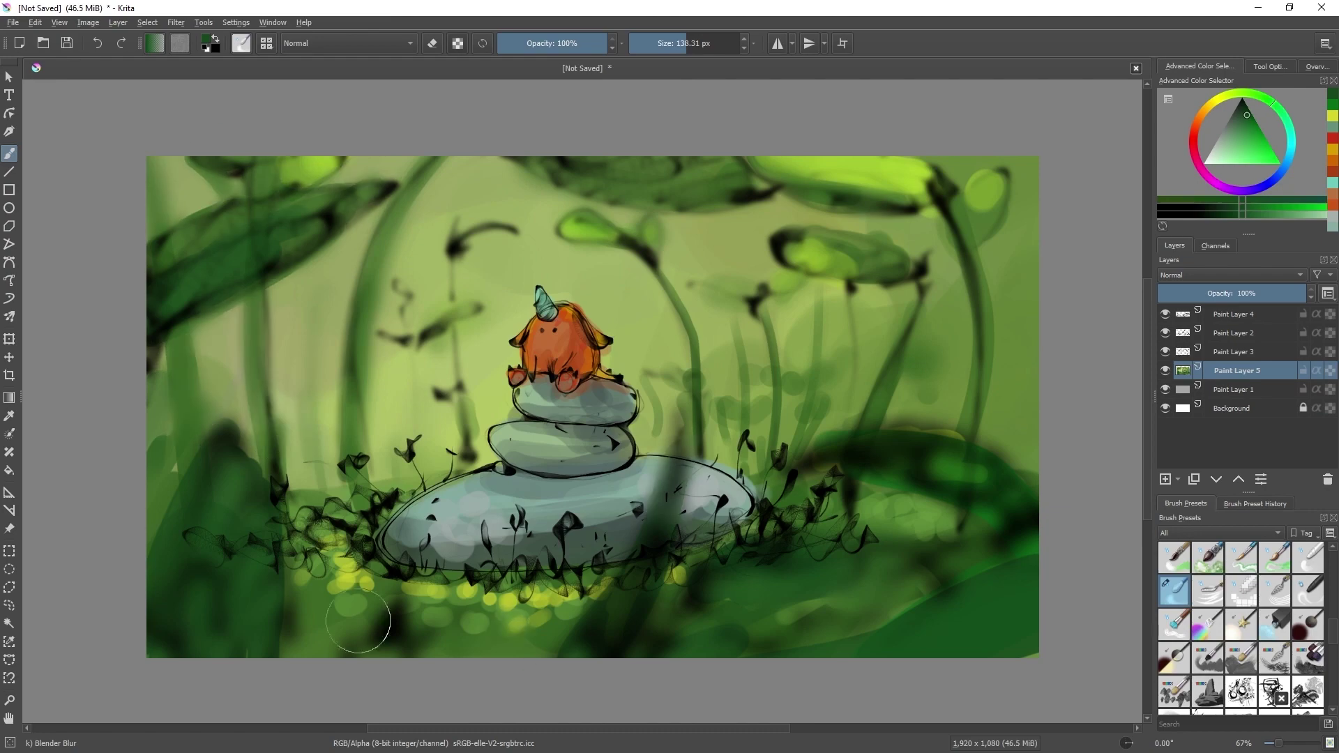
# - Create a paint layer above Paint Layer 4, choose another brush and colour, and paint over the foreground and around the stones
pyautogui.click(1233, 315)
pyautogui.click(1166, 479)
pyautogui.click(1222, 533)
pyautogui.click(1199, 687)
pyautogui.click(1241, 558)
pyautogui.click(1285, 164)
pyautogui.click(1289, 276)
pyautogui.click(1284, 263)
pyautogui.keyDown('shift'); pyautogui.moveTo(928, 579); pyautogui.dragTo(875, 579); pyautogui.keyUp('shift')
pyautogui.moveTo(976, 614); pyautogui.dragTo(768, 607)
pyautogui.moveTo(209, 314)
pyautogui.mouseDown()
pyautogui.moveTo(302, 595)
pyautogui.moveTo(663, 572)
pyautogui.mouseUp()
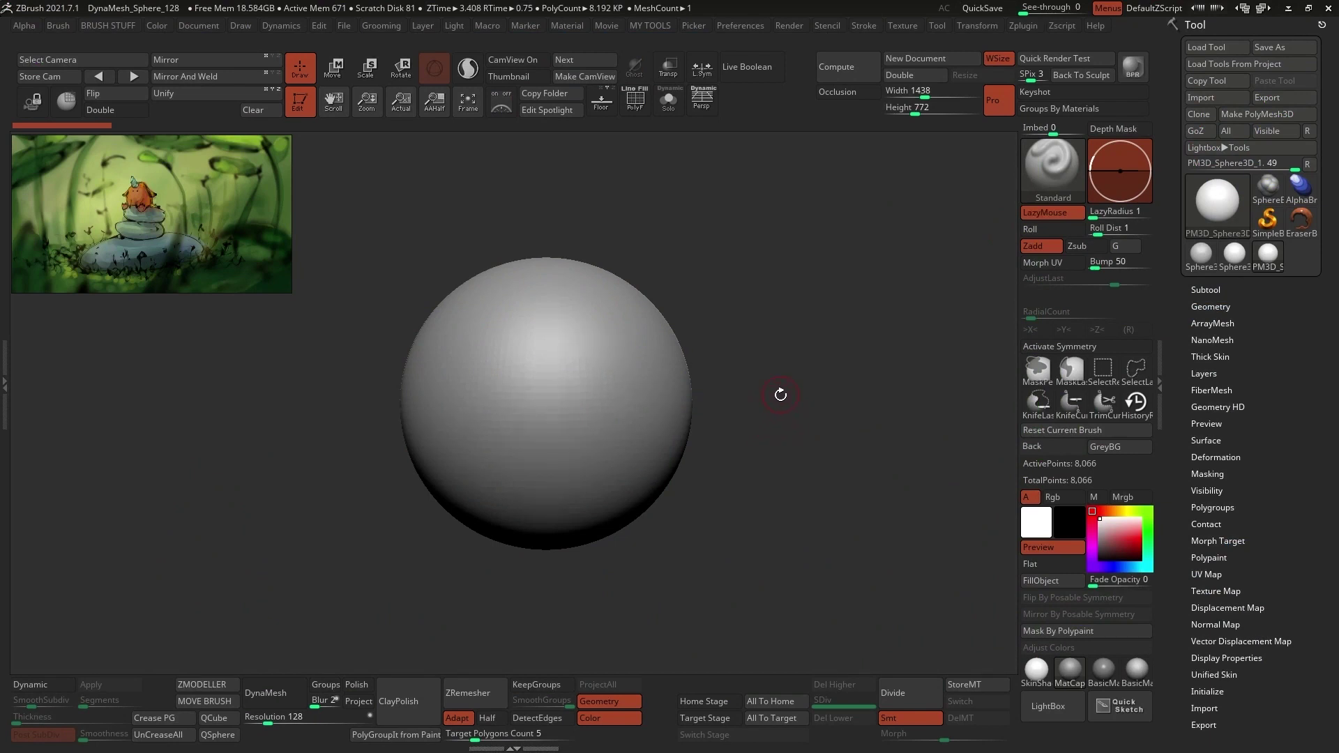
# - In ZBrush, squash the sphere vertically and stretch it sideways into a wide ellipsoid with the gizmo
pyautogui.keyDown('ctrl'); pyautogui.moveTo(781, 395); pyautogui.dragTo(772, 375, button='right'); pyautogui.keyUp('ctrl')
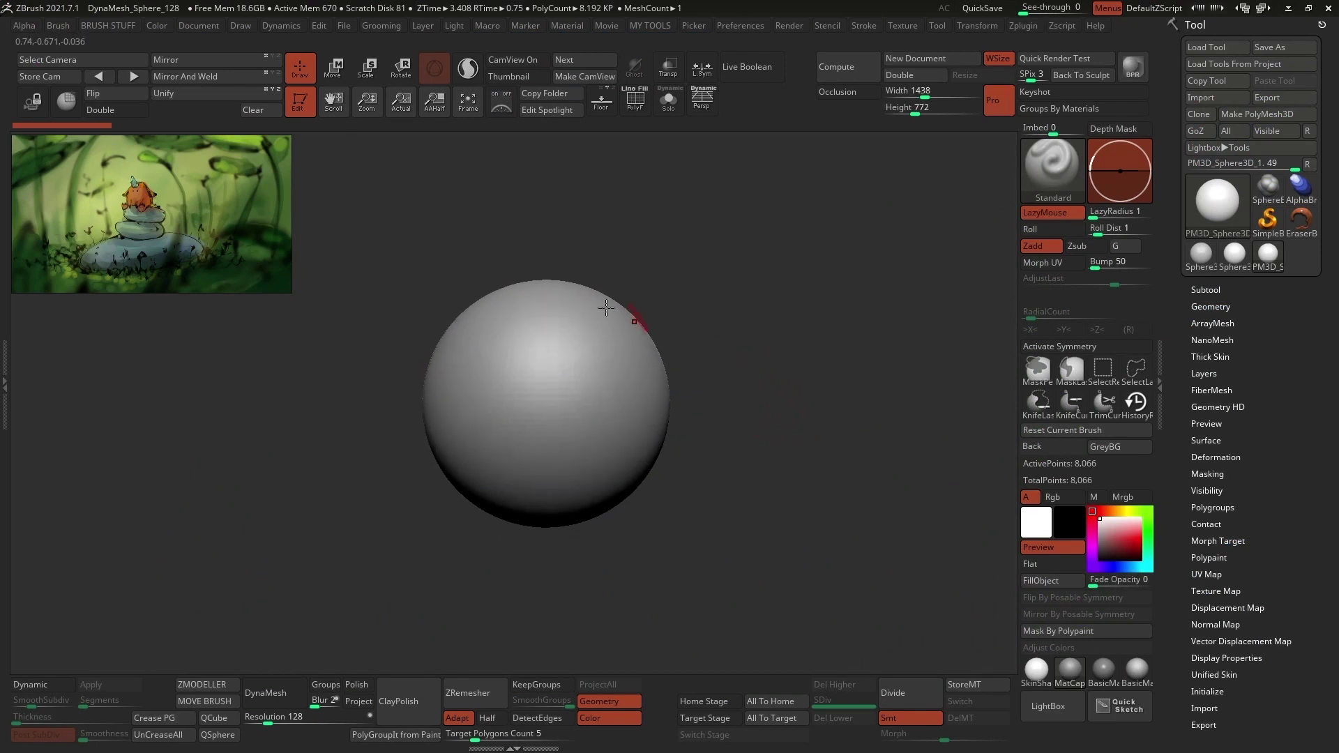
pyautogui.click(344, 74)
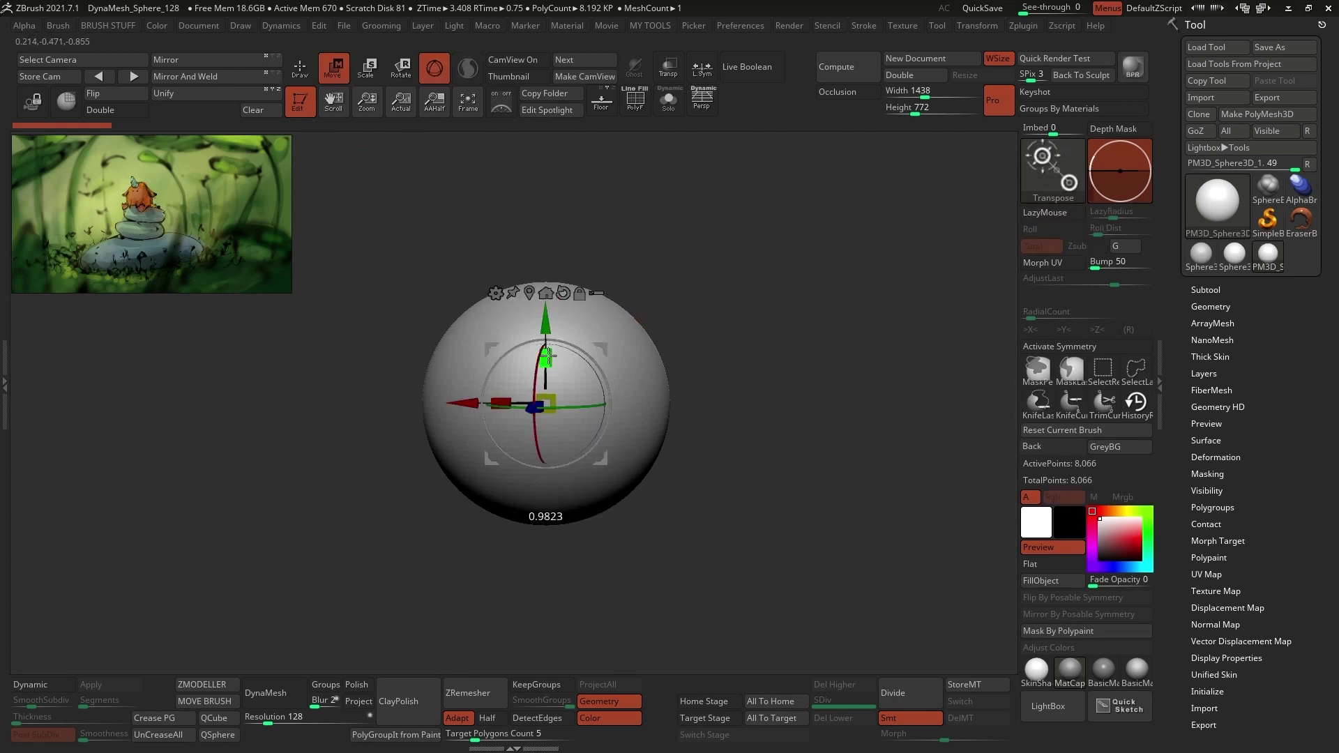
pyautogui.moveTo(547, 357); pyautogui.dragTo(437, 419)
pyautogui.keyDown('alt'); pyautogui.moveTo(723, 306); pyautogui.dragTo(765, 311); pyautogui.keyUp('alt')
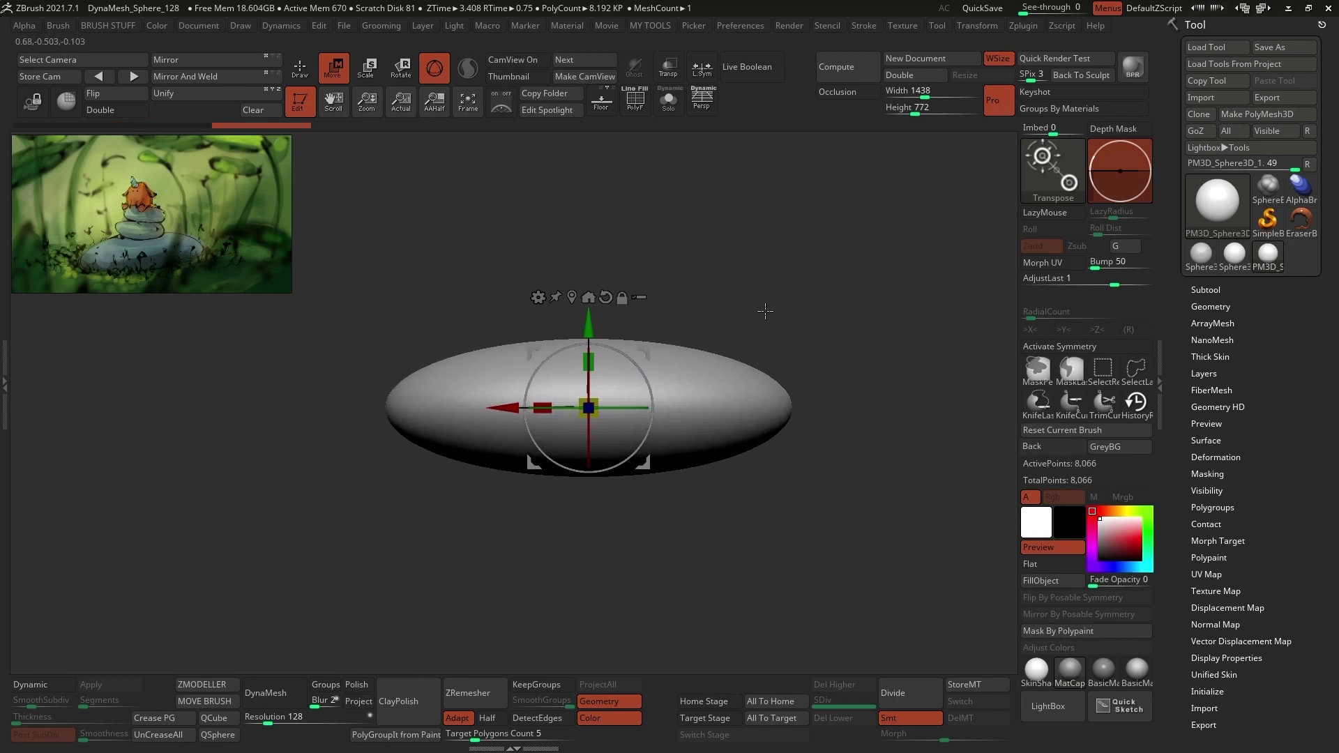
# - Taper the ellipsoid so its underside is broader, set the exponent to 0.618, and accept the deformation
pyautogui.click(538, 297)
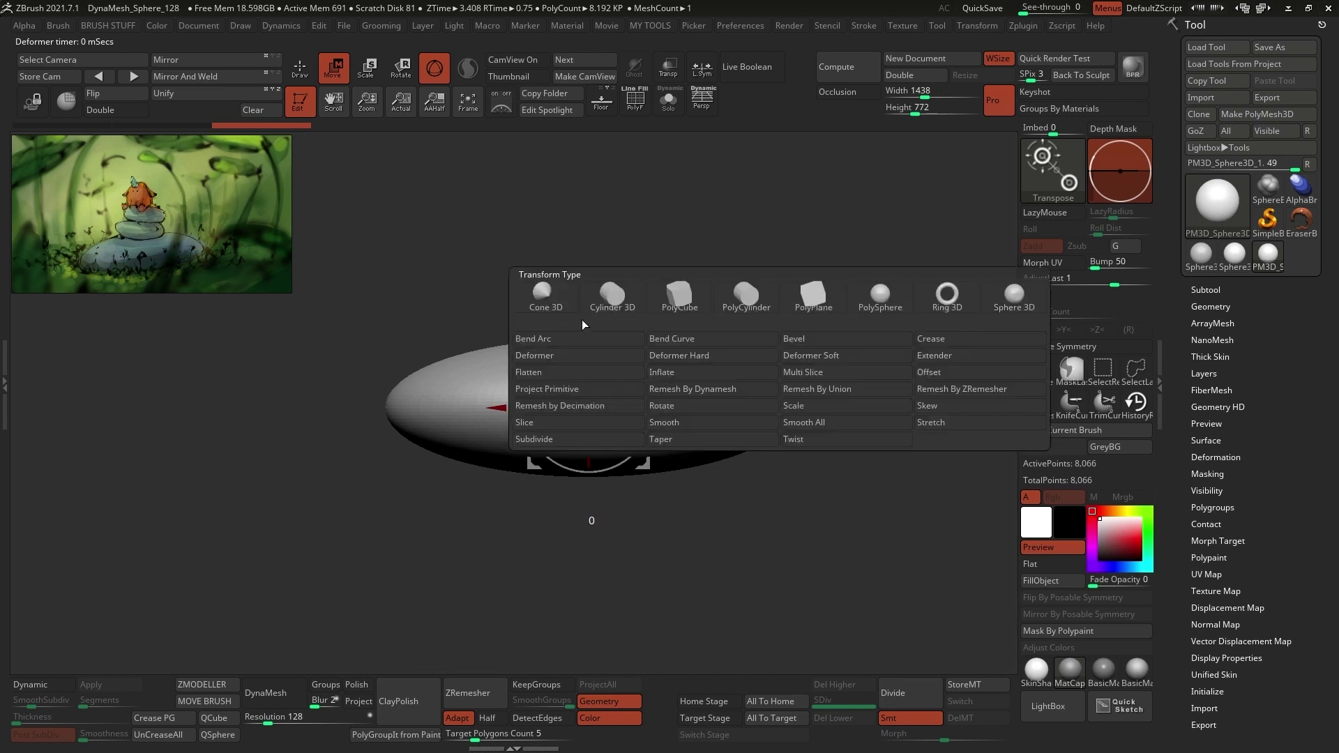
pyautogui.click(697, 439)
pyautogui.moveTo(592, 489); pyautogui.dragTo(590, 519)
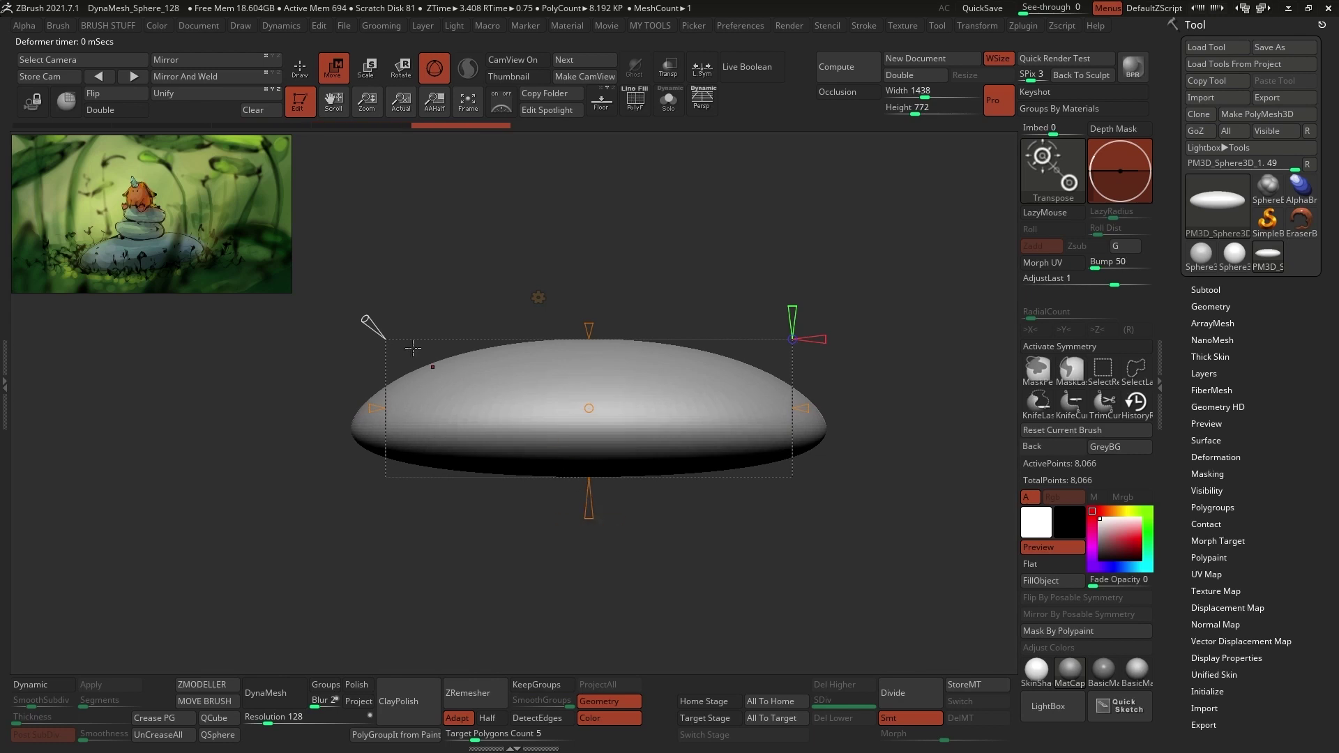
pyautogui.moveTo(371, 318); pyautogui.dragTo(364, 310)
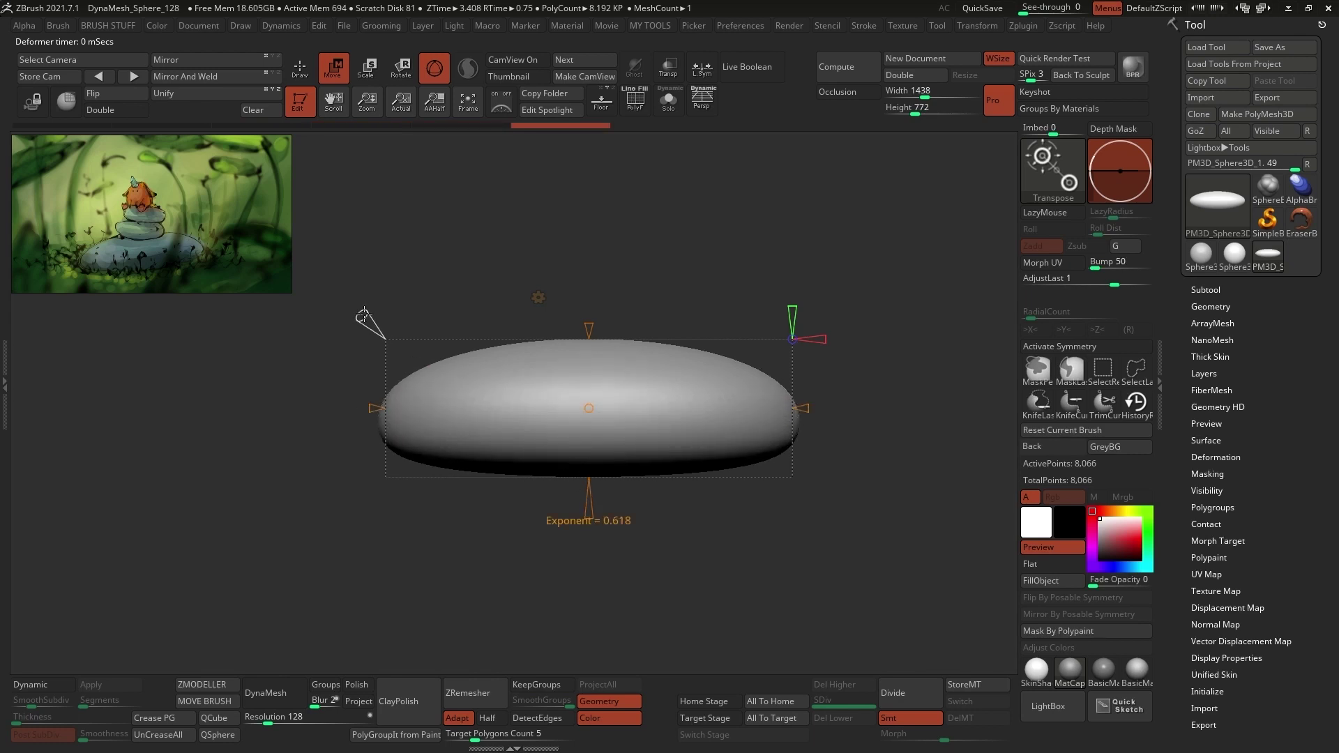
pyautogui.click(539, 298)
pyautogui.click(783, 304)
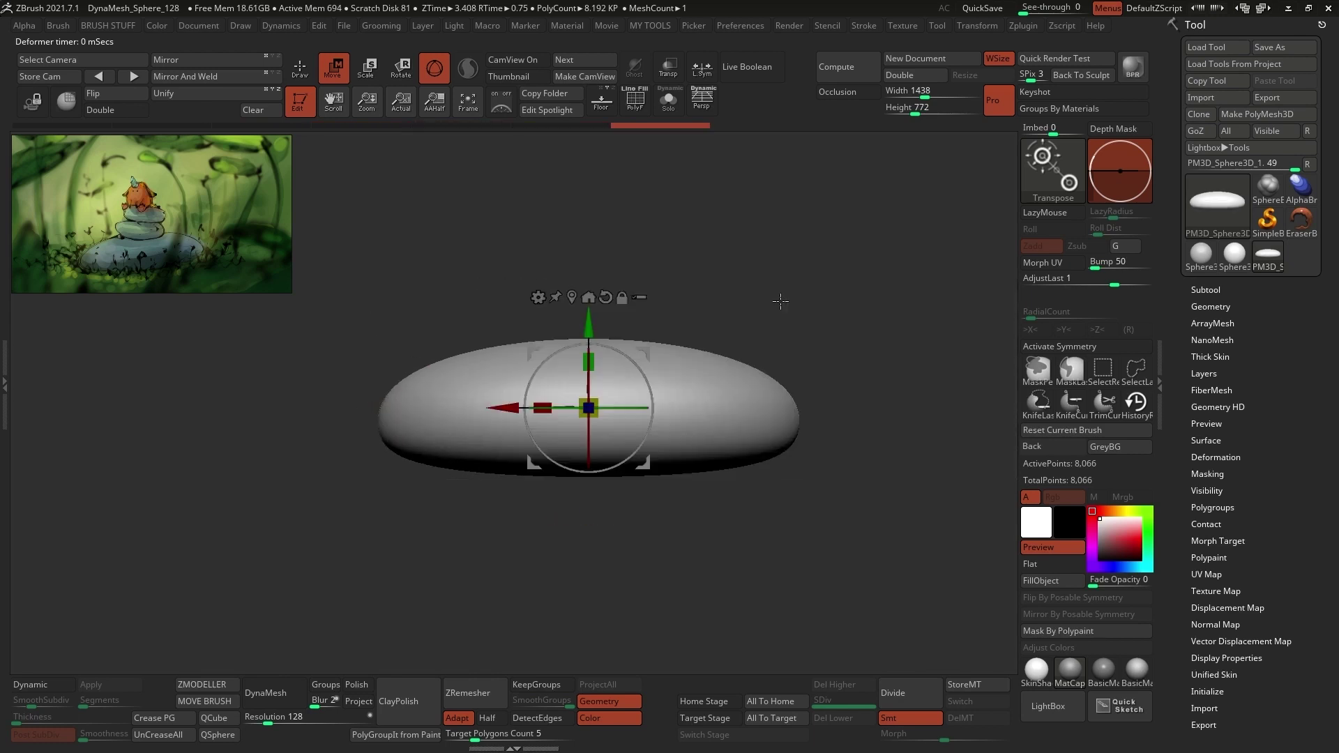
# - Apply Deformer Soft and move the lattice control points from above to give the stone an irregular rounded outline
pyautogui.moveTo(762, 285); pyautogui.dragTo(783, 390)
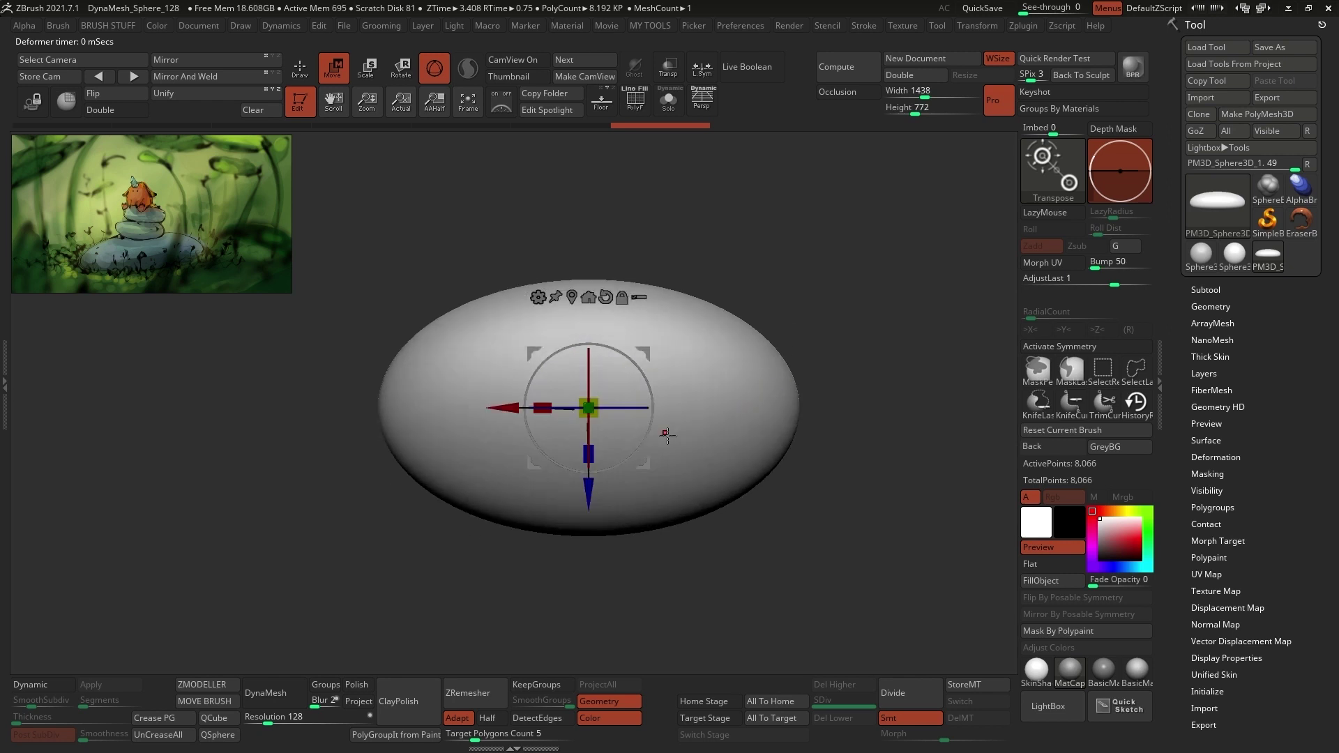
pyautogui.click(539, 299)
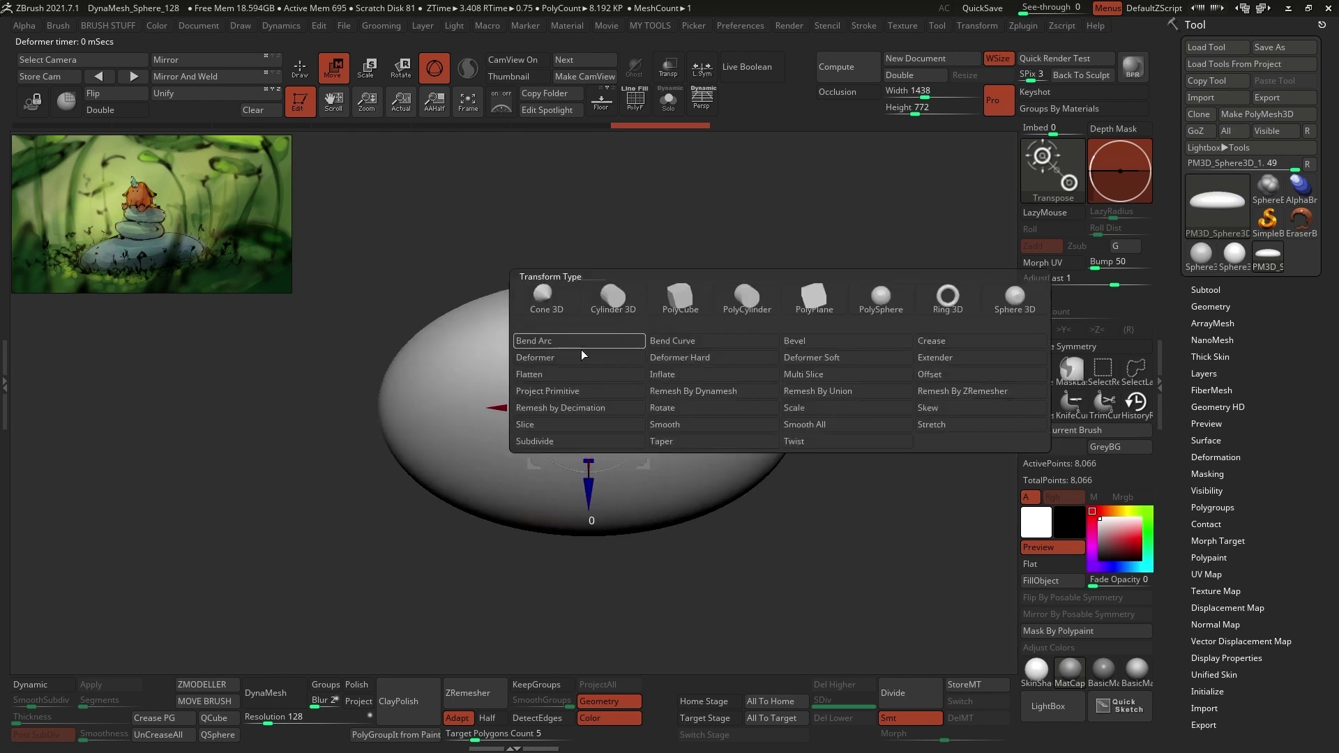
pyautogui.click(844, 361)
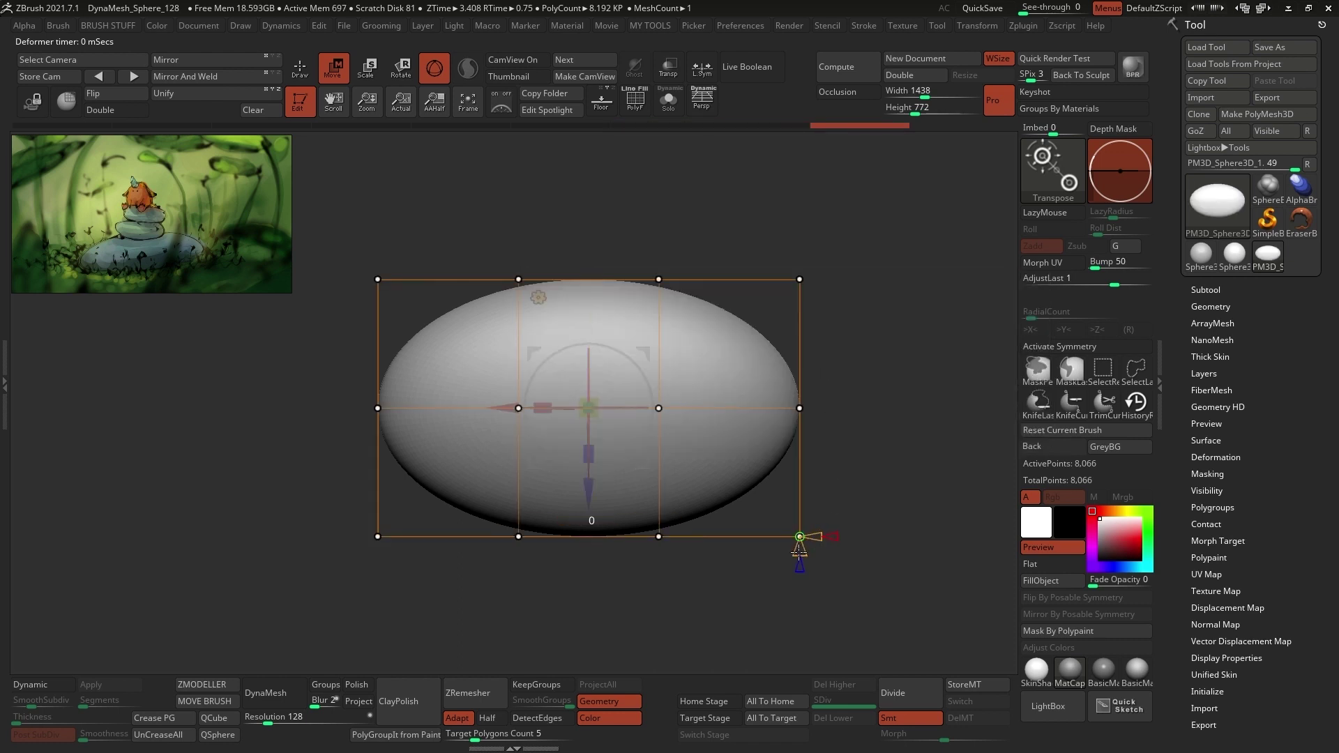
pyautogui.moveTo(784, 287); pyautogui.dragTo(776, 428)
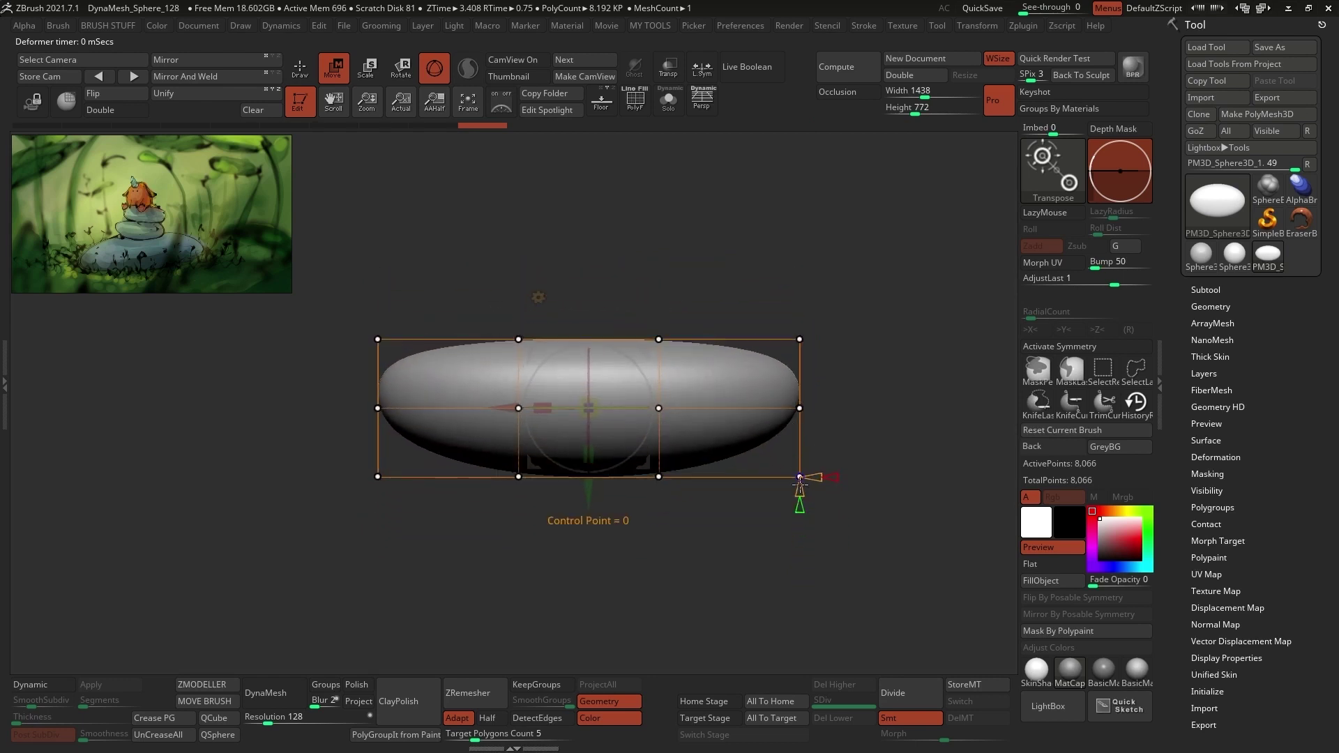
pyautogui.moveTo(800, 484); pyautogui.dragTo(822, 286)
pyautogui.moveTo(572, 593); pyautogui.dragTo(575, 561)
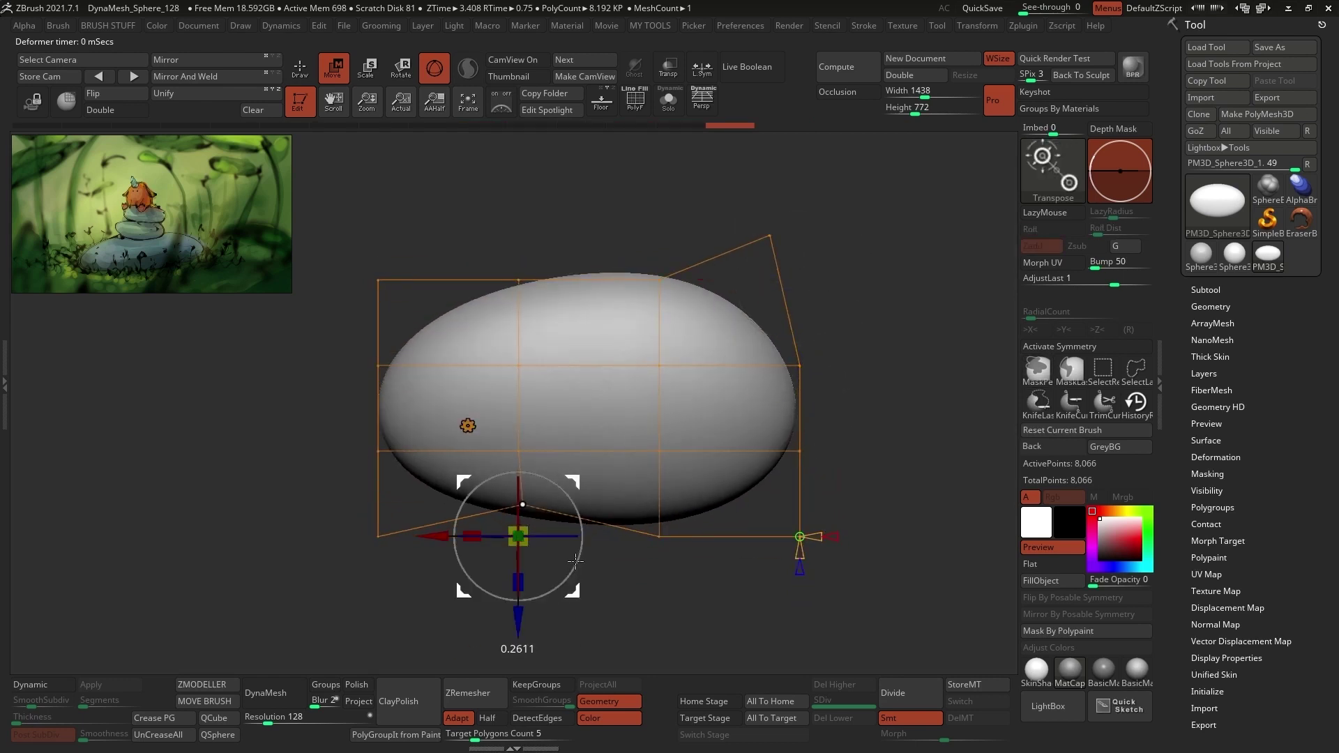
pyautogui.moveTo(433, 551); pyautogui.dragTo(435, 589)
pyautogui.moveTo(433, 315); pyautogui.dragTo(503, 234)
pyautogui.moveTo(510, 224); pyautogui.dragTo(503, 227)
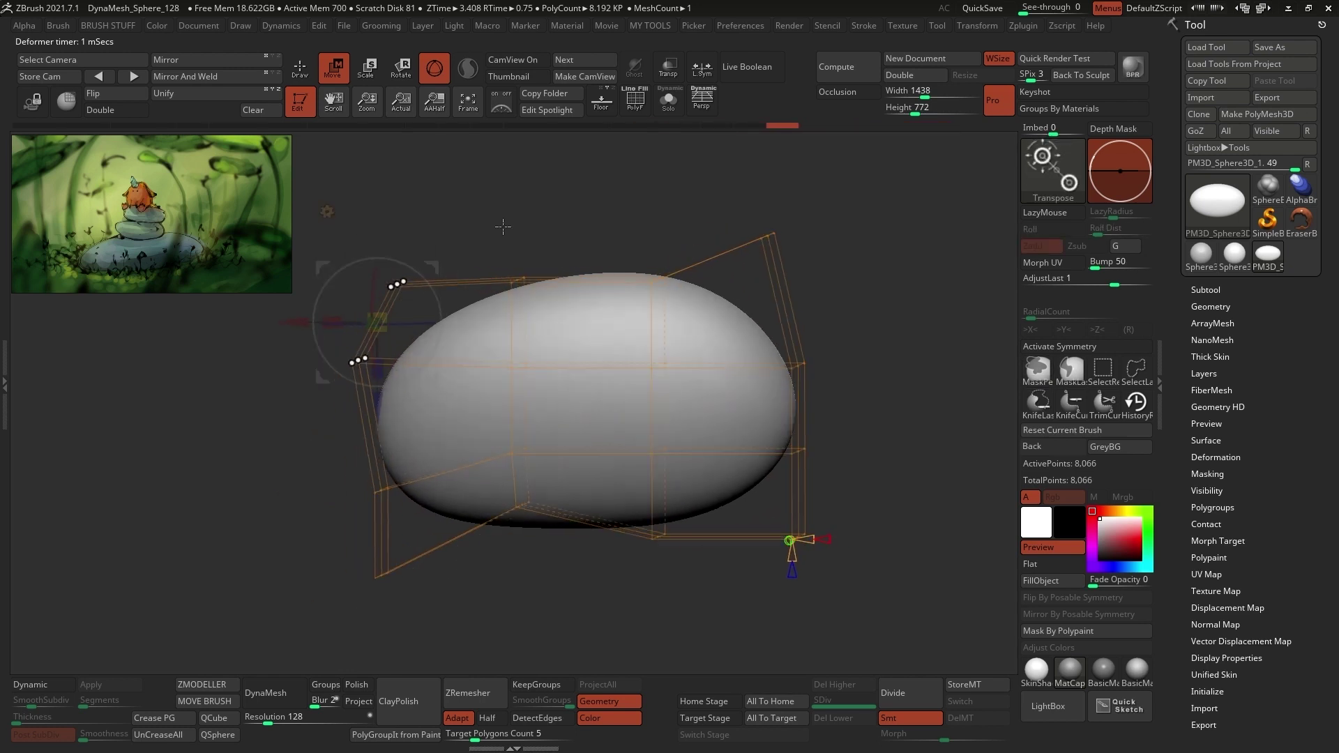
# - Adjust the lattice's upper right control points from the side and pull its lower right corner outward and down
pyautogui.moveTo(867, 373); pyautogui.dragTo(865, 230)
pyautogui.moveTo(710, 320)
pyautogui.moveTo(769, 373); pyautogui.dragTo(776, 363)
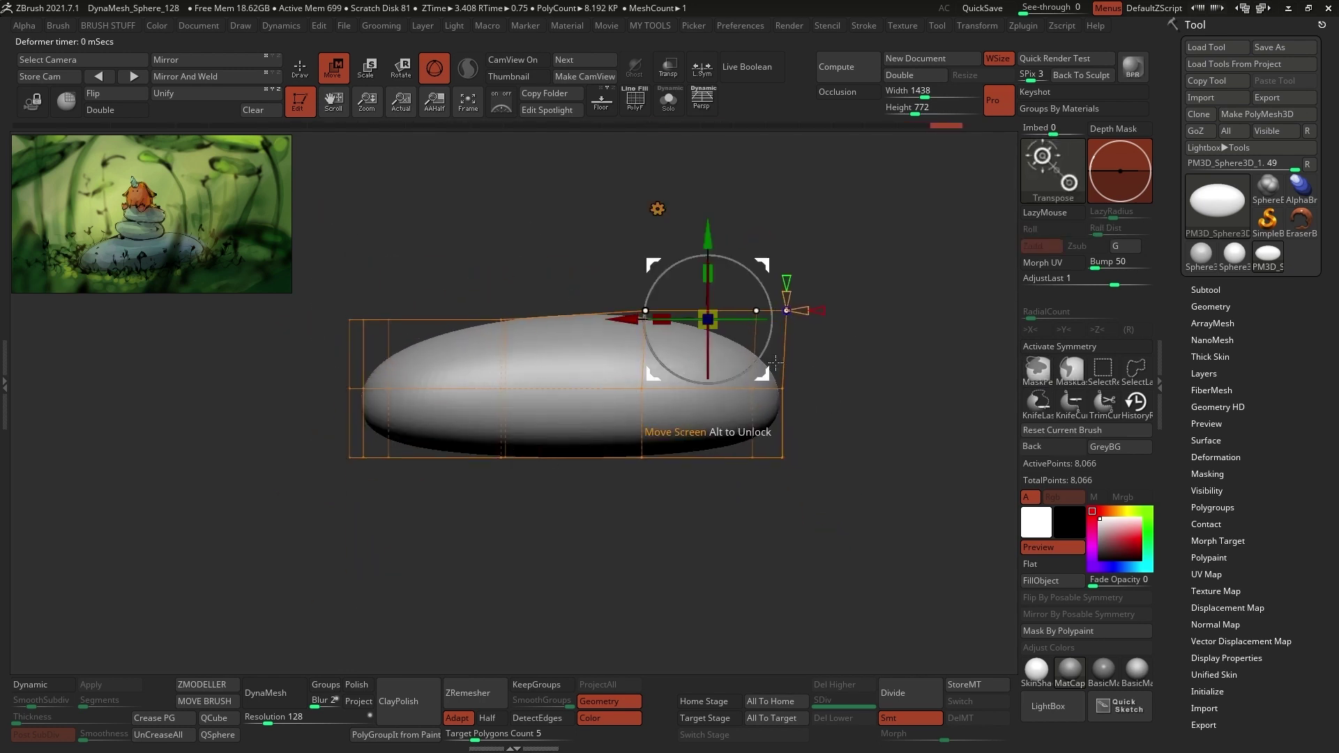
pyautogui.moveTo(774, 457)
pyautogui.moveTo(830, 512); pyautogui.dragTo(846, 525)
# - Lower the lattice's left side control points, undo a stray change, and adjust the middle and lower left points
pyautogui.moveTo(366, 389)
pyautogui.moveTo(420, 446); pyautogui.dragTo(417, 481)
pyautogui.hotkey('ctrl', 'z')
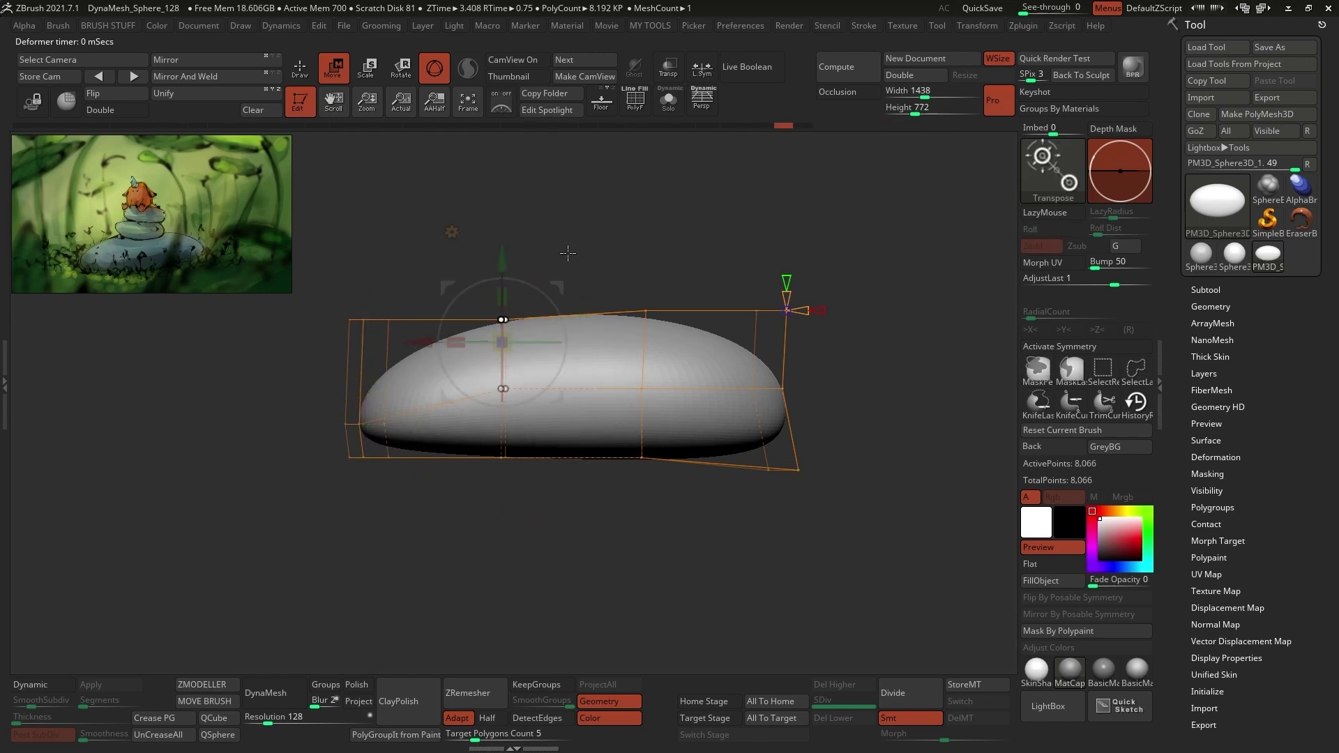
pyautogui.moveTo(503, 388)
pyautogui.moveTo(559, 447); pyautogui.dragTo(557, 461)
pyautogui.moveTo(365, 458)
pyautogui.moveTo(422, 514); pyautogui.dragTo(415, 523)
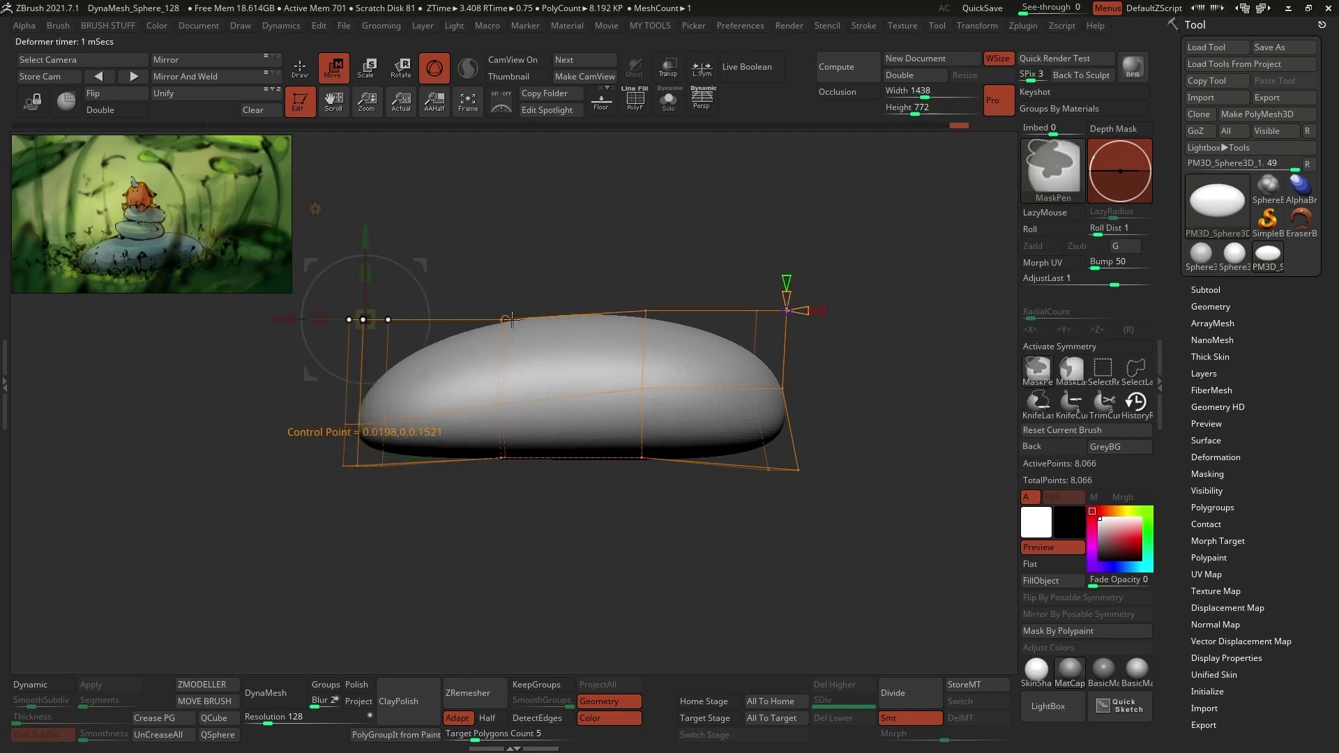
# - Pull the lattice's upper corner outward from the stone's end view and accept the soft deformation
pyautogui.moveTo(816, 446); pyautogui.dragTo(856, 364)
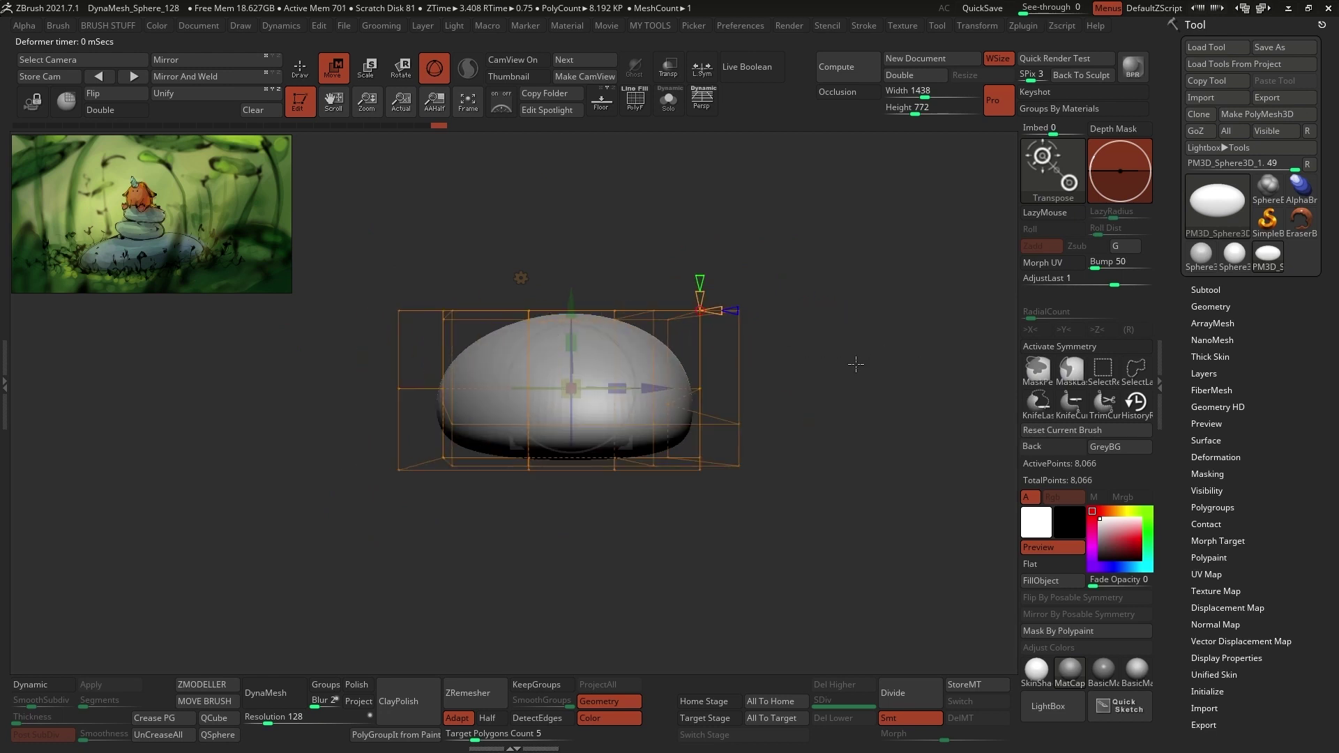
pyautogui.moveTo(446, 311)
pyautogui.moveTo(446, 310); pyautogui.dragTo(438, 294)
pyautogui.click(392, 203)
pyautogui.click(527, 210)
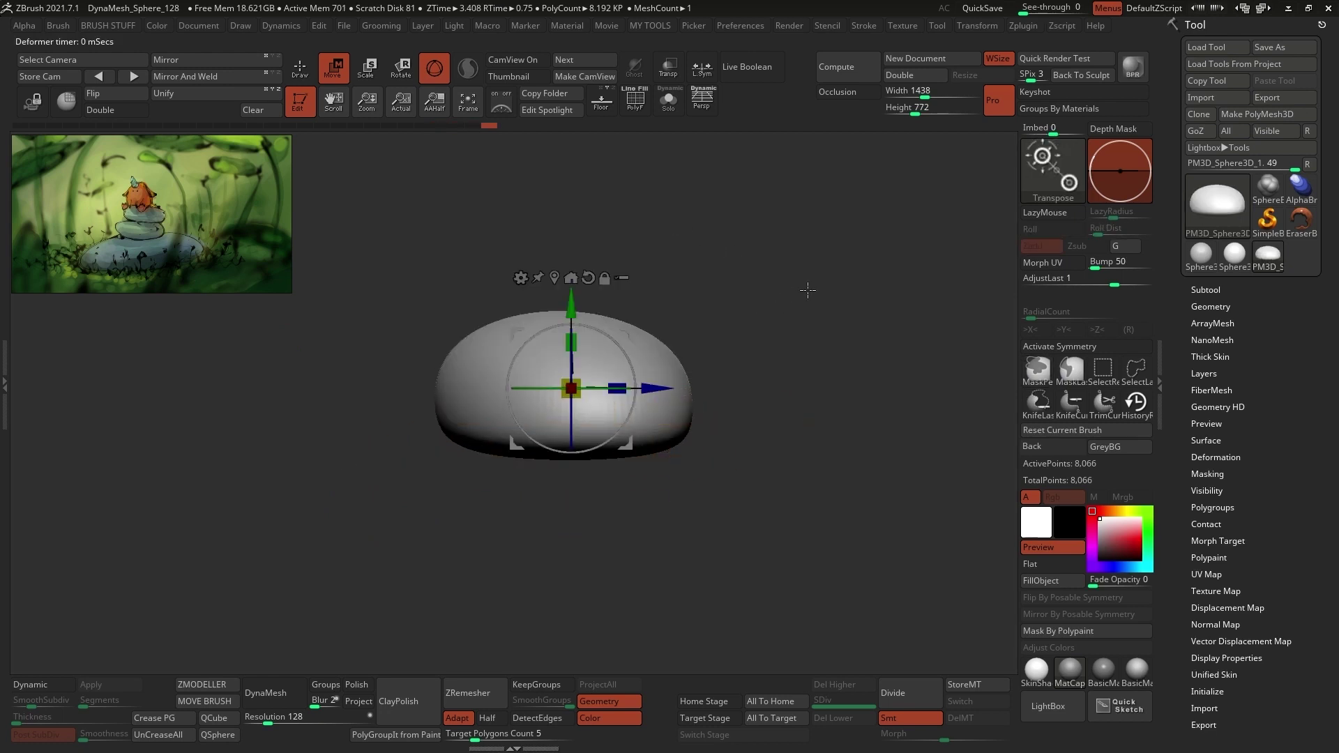
# - Apply the Taper and Flatten deformers to the stone, pushing the Flatten handles in from its bottom and top
pyautogui.moveTo(807, 290); pyautogui.dragTo(739, 297)
pyautogui.click(521, 278)
pyautogui.click(592, 463)
pyautogui.click(584, 292)
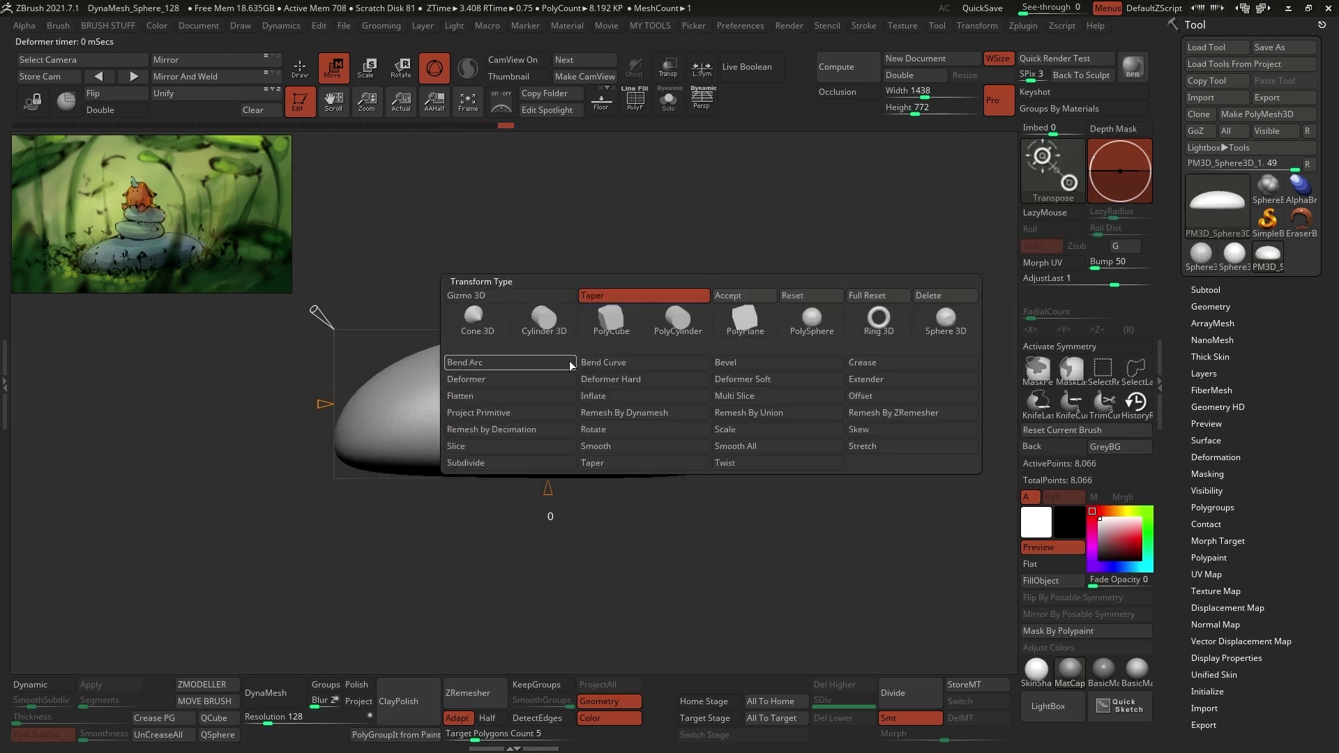
pyautogui.click(517, 396)
pyautogui.moveTo(554, 512); pyautogui.dragTo(555, 425)
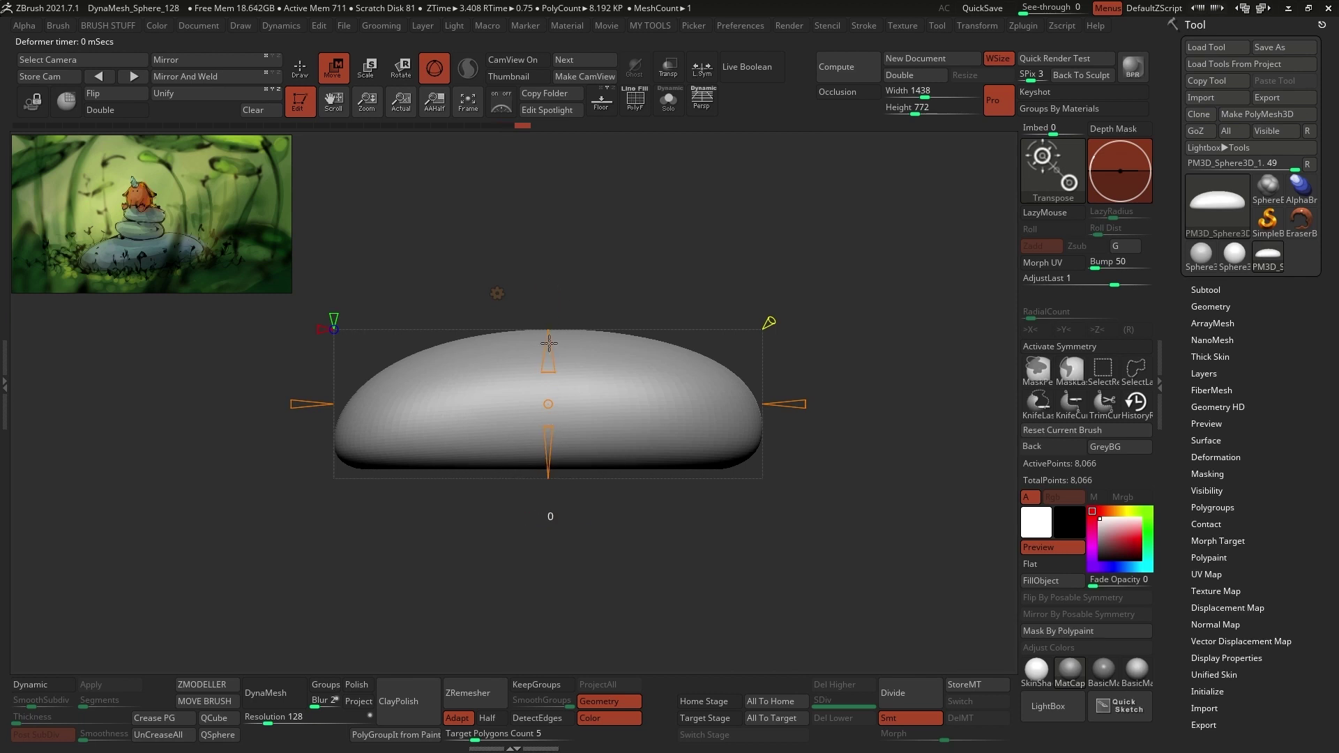
pyautogui.moveTo(548, 360); pyautogui.dragTo(547, 379)
pyautogui.moveTo(743, 272); pyautogui.dragTo(764, 300)
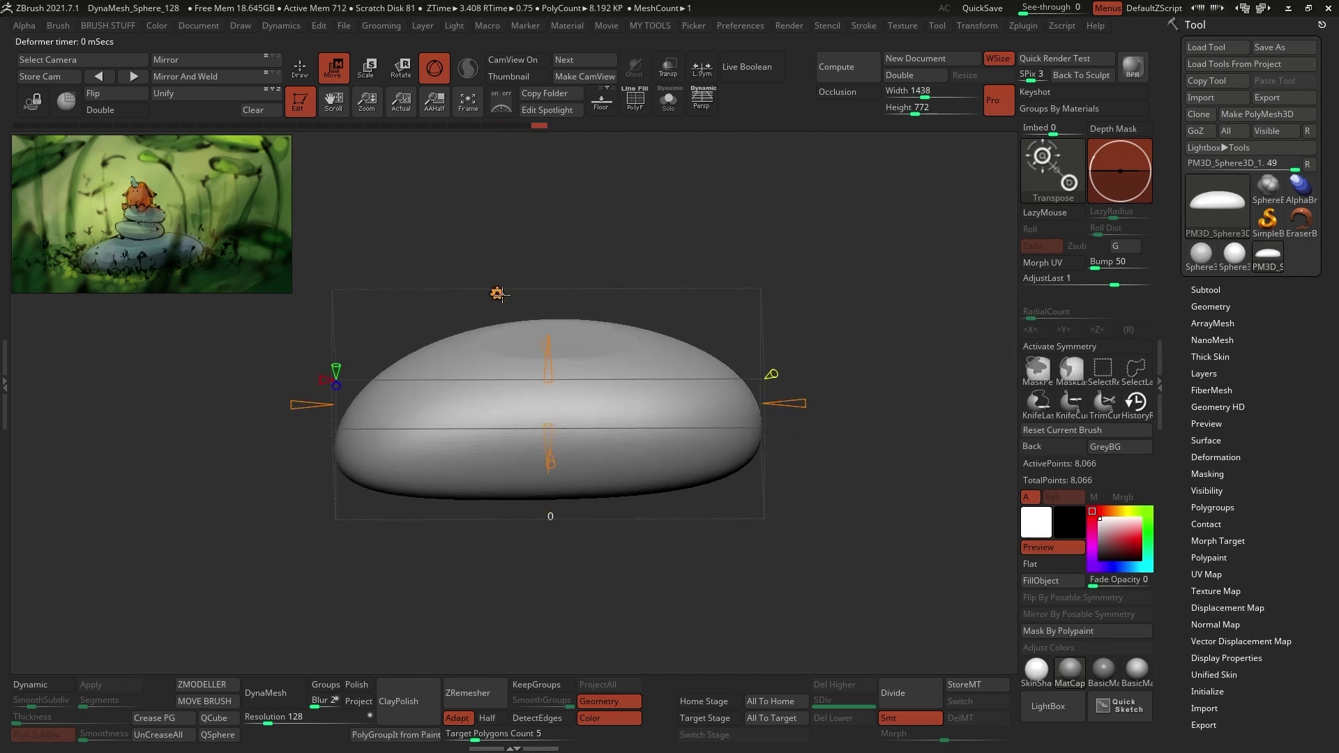
# - Apply the Smooth deformer to the flattened stone, accept it with the standard gizmo and return to drawing mode
pyautogui.click(497, 294)
pyautogui.click(786, 452)
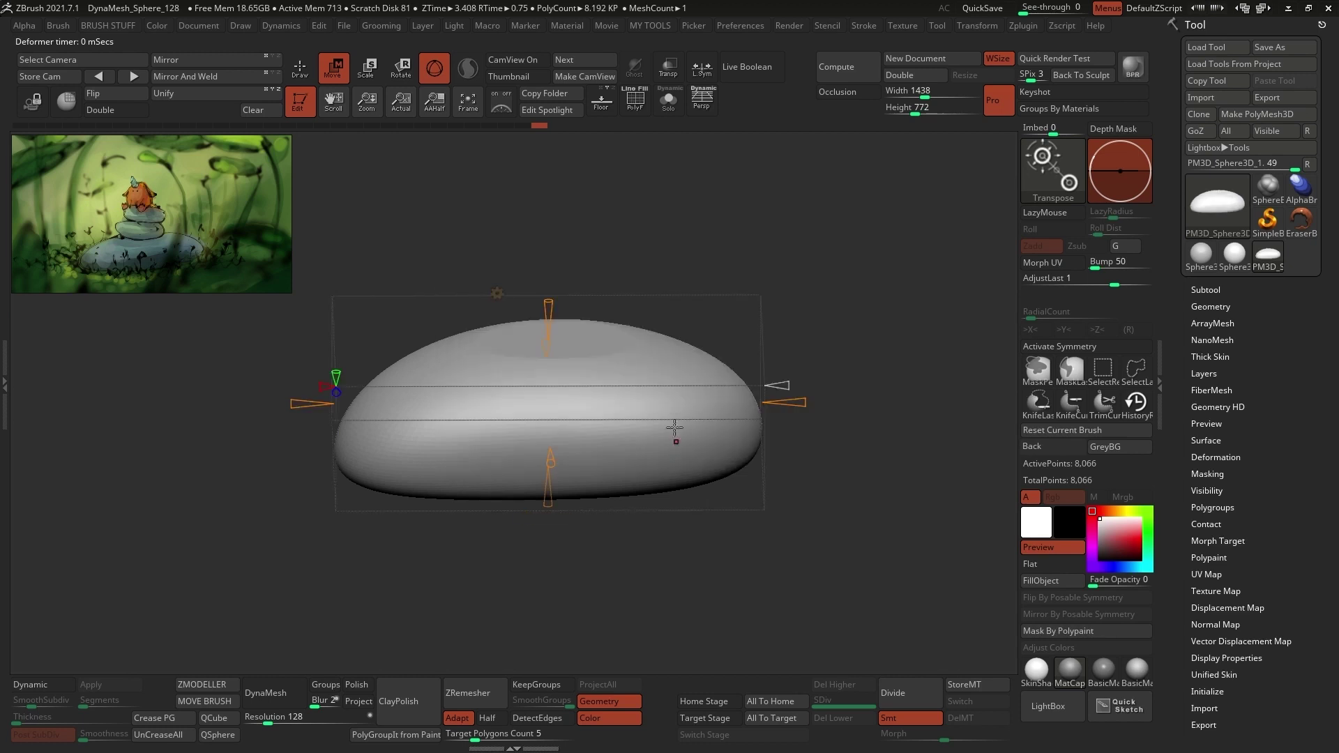
pyautogui.moveTo(596, 503); pyautogui.dragTo(538, 526)
pyautogui.click(496, 295)
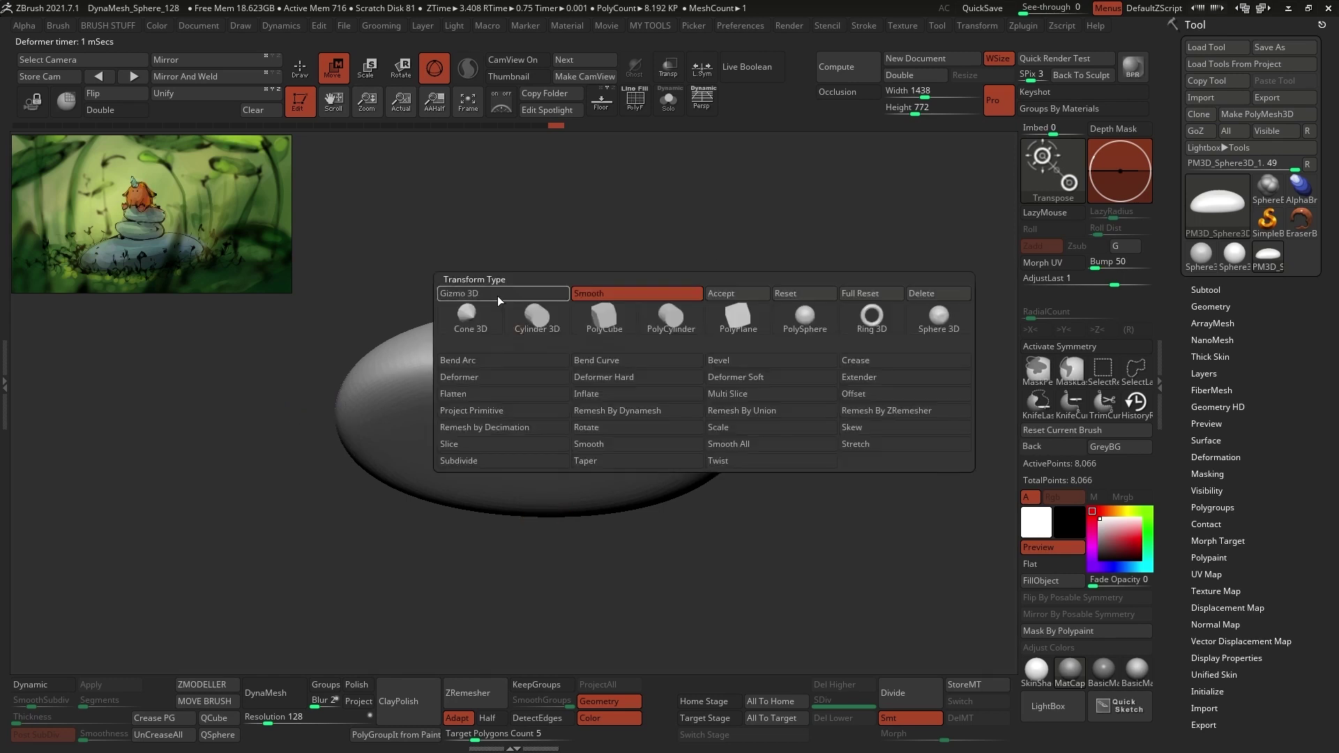
pyautogui.click(496, 295)
pyautogui.press('q')
# - Show the stone's polygon wireframe and examine its topology from the side and above
pyautogui.moveTo(798, 240)
pyautogui.mouseDown()
pyautogui.moveTo(757, 304)
pyautogui.moveTo(800, 284)
pyautogui.moveTo(788, 320)
pyautogui.moveTo(806, 350)
pyautogui.mouseUp()
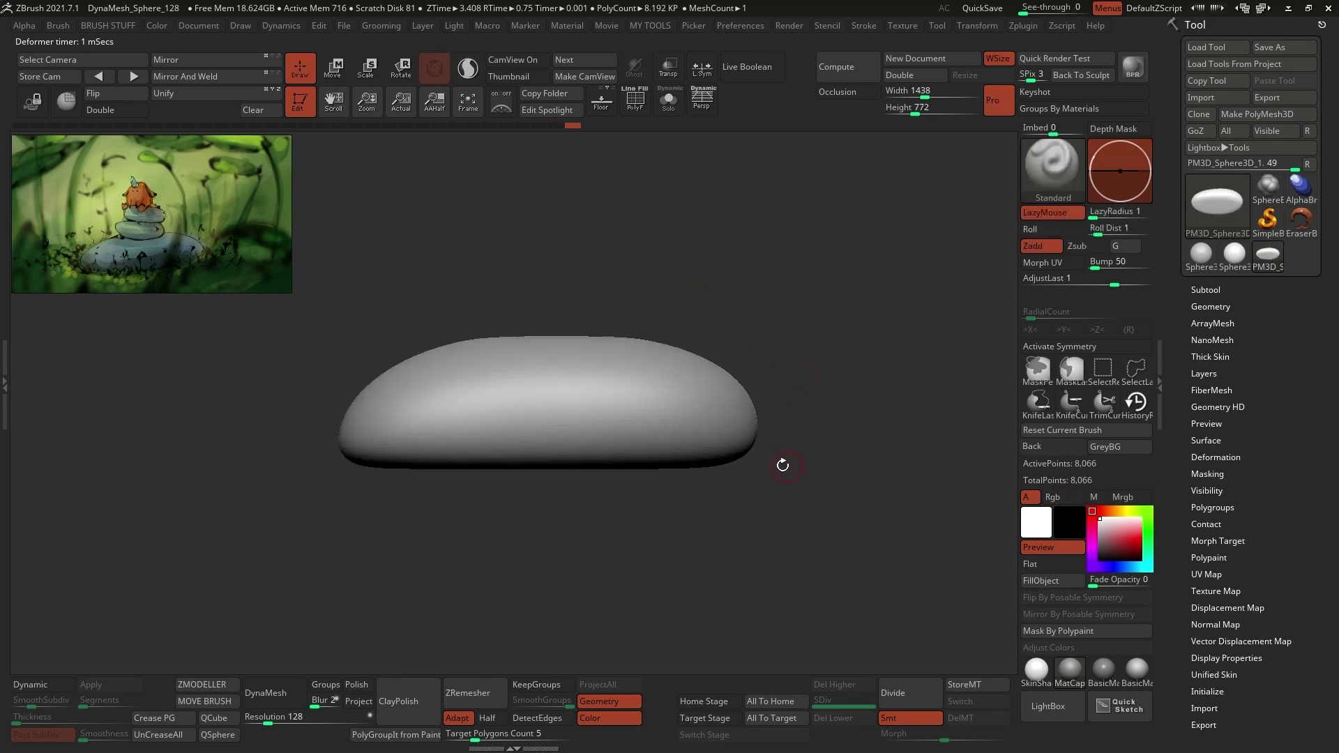
pyautogui.moveTo(783, 465); pyautogui.dragTo(766, 486)
pyautogui.click(634, 101)
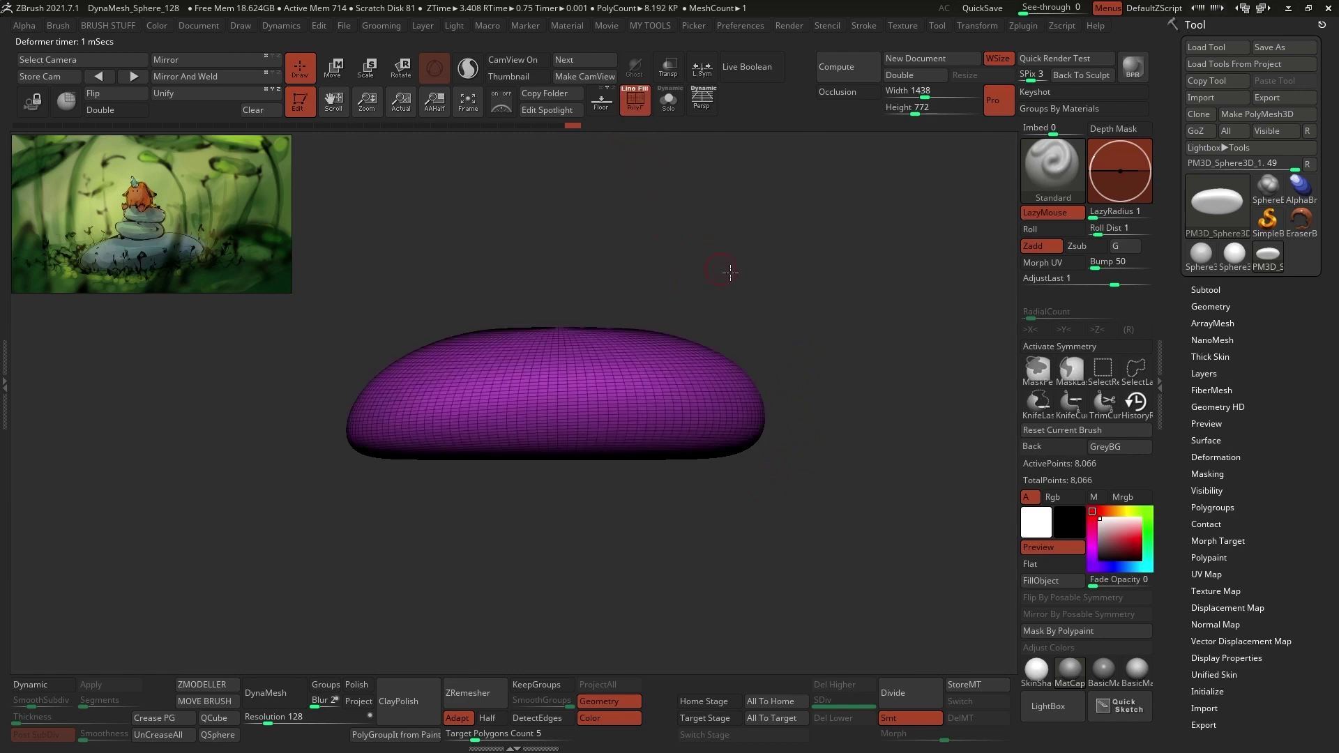
pyautogui.moveTo(730, 272); pyautogui.dragTo(800, 351)
# - Set ZRemesher to Half and remesh the stone
pyautogui.click(1226, 307)
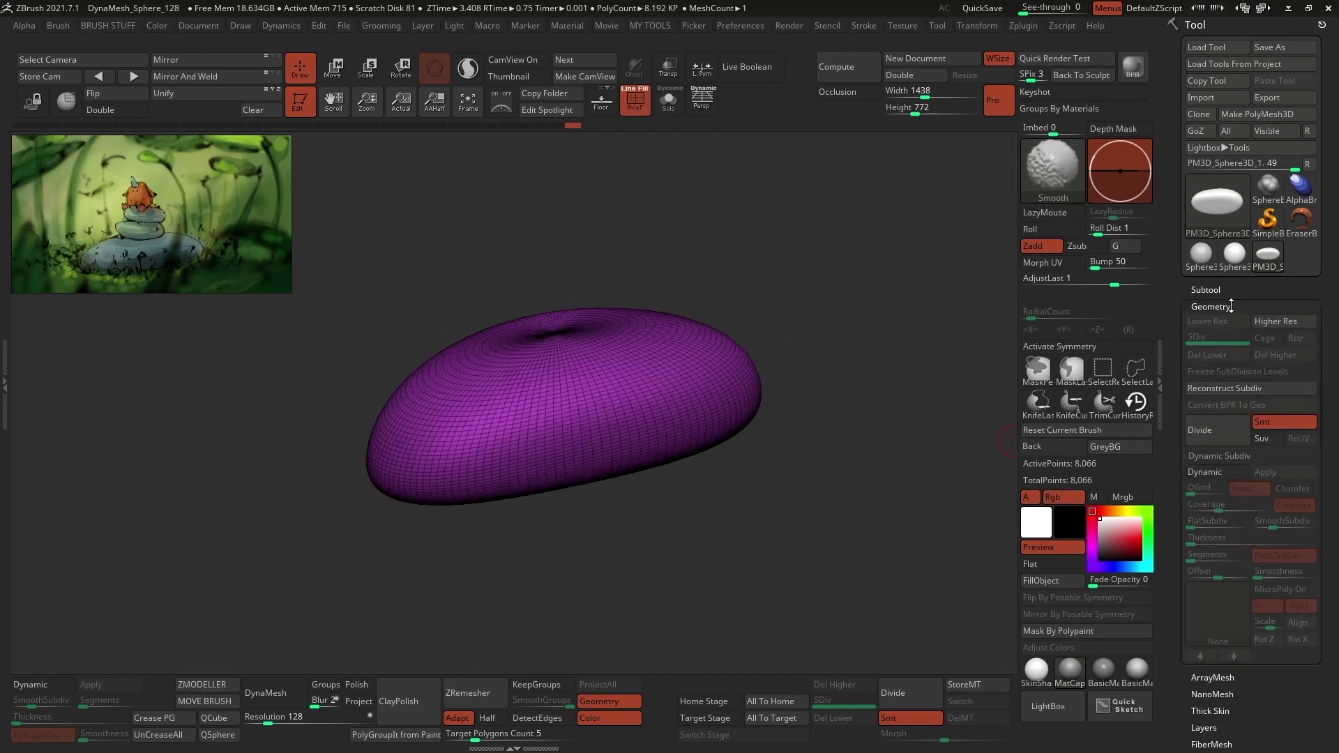
pyautogui.click(1202, 435)
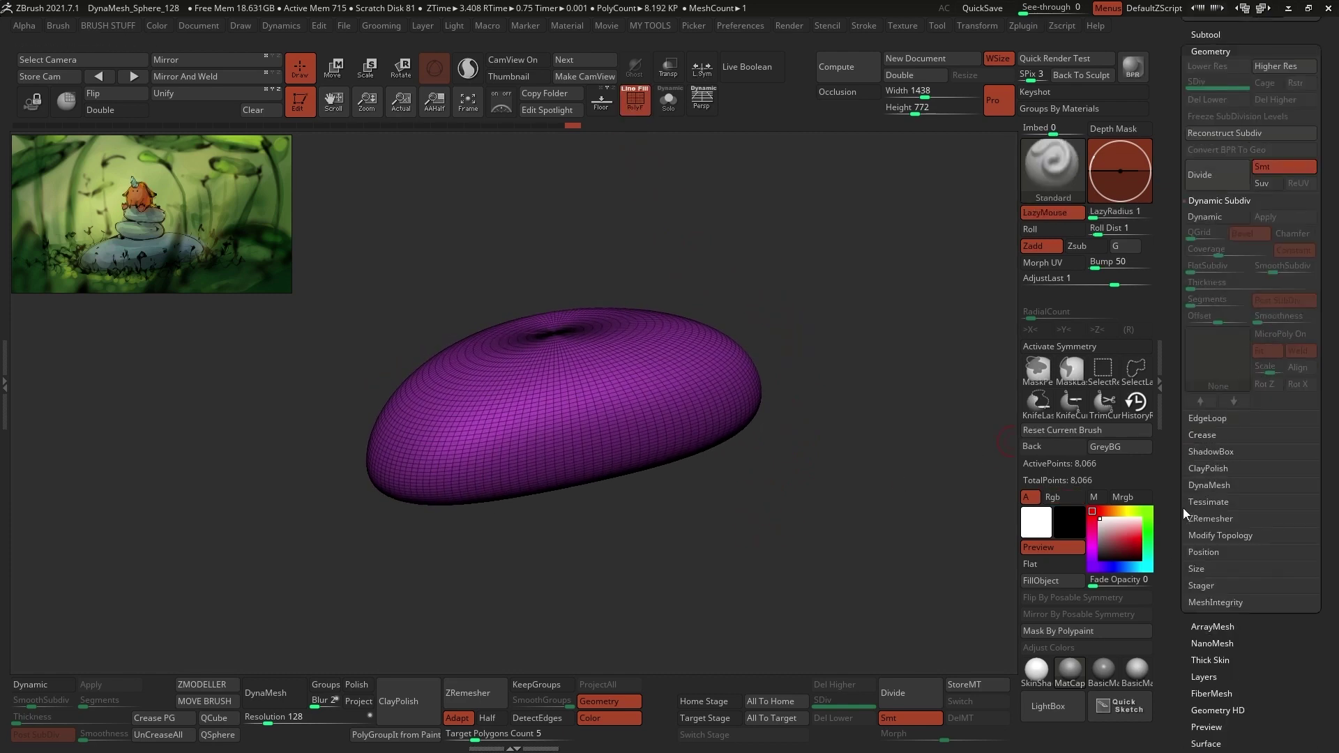
pyautogui.click(1208, 501)
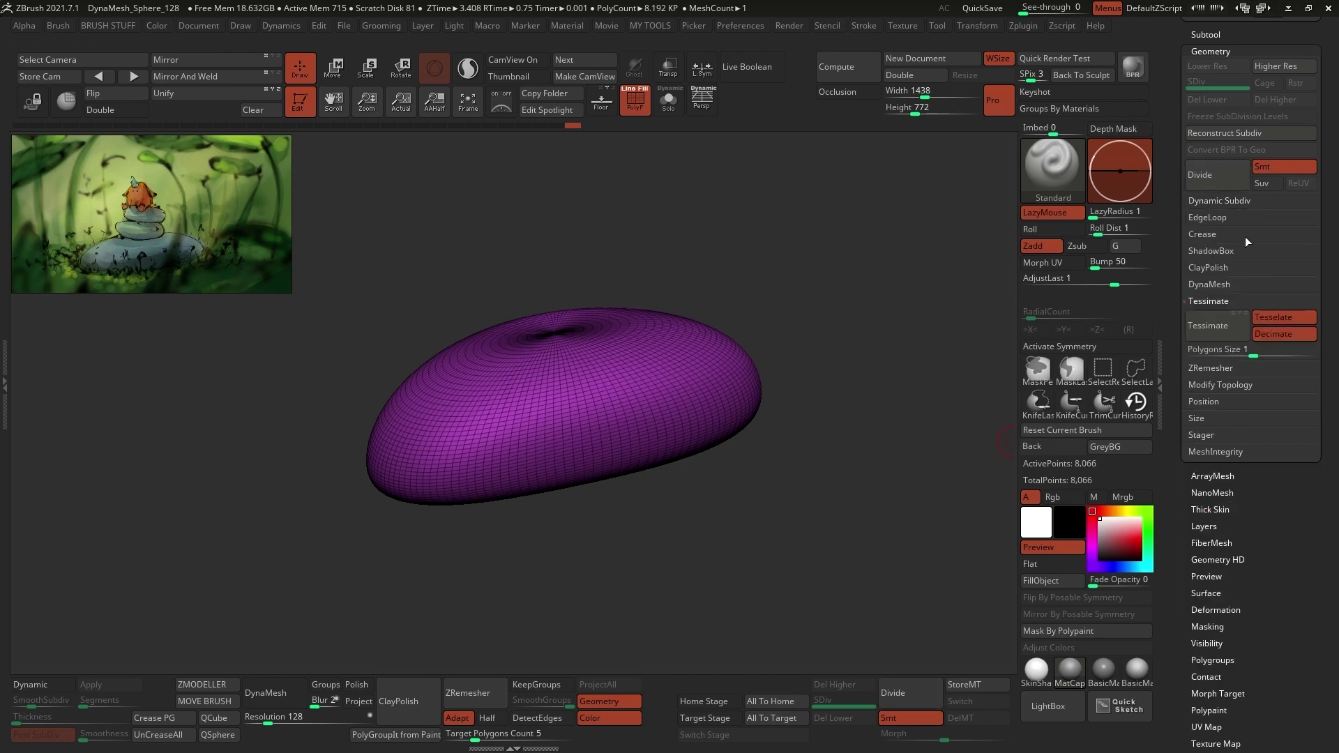
pyautogui.click(1210, 368)
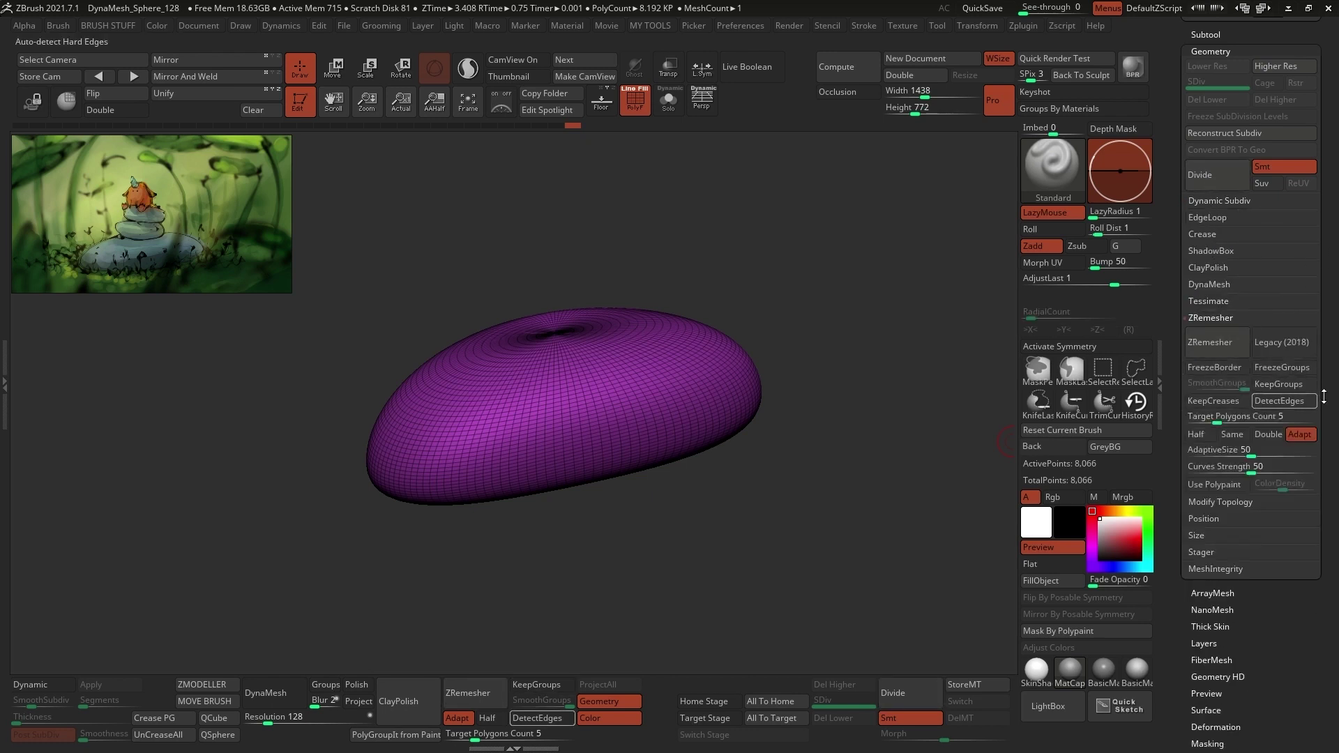
pyautogui.click(1196, 434)
pyautogui.click(1226, 350)
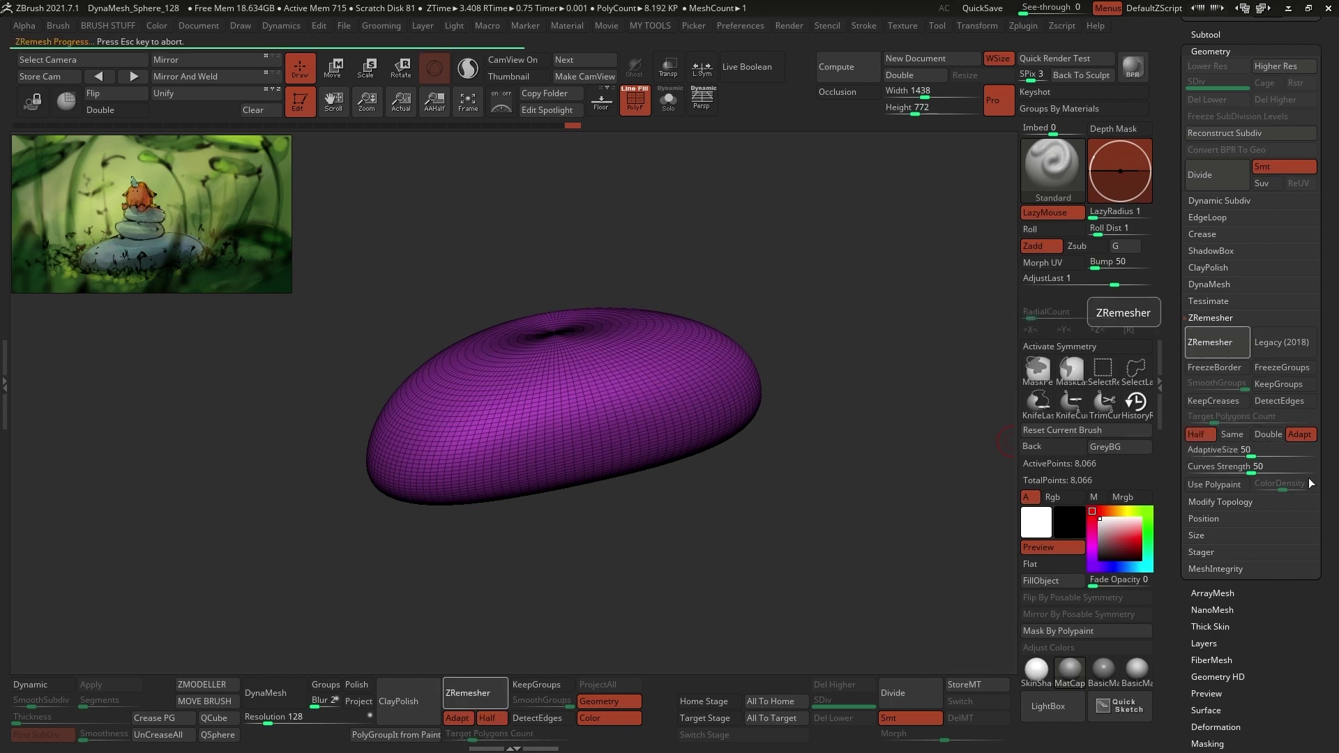
# - Run ZRemesher at Half twice more to reduce the stone's polygons further
pyautogui.click(1219, 348)
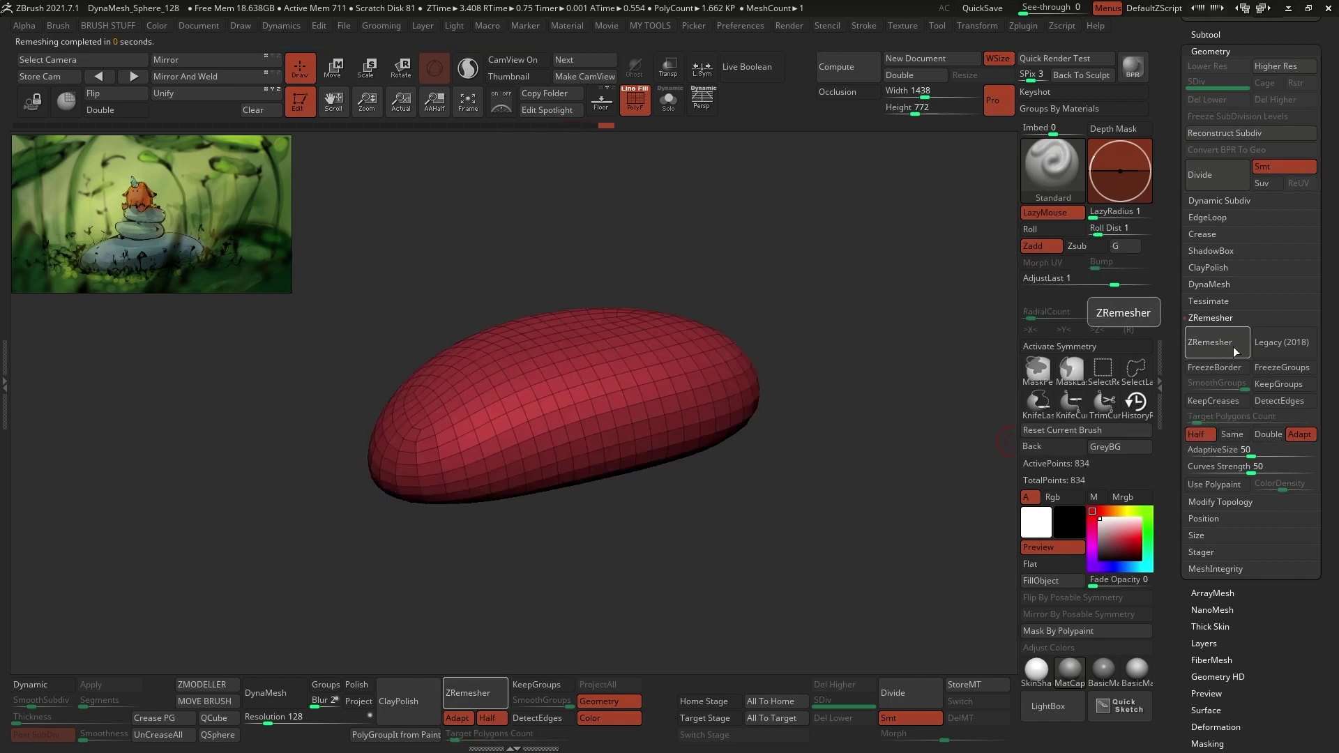
pyautogui.moveTo(900, 425)
pyautogui.keyDown('shift'); pyautogui.mouseDown()
pyautogui.moveTo(850, 451)
pyautogui.moveTo(645, 466)
pyautogui.moveTo(617, 443)
pyautogui.moveTo(726, 362)
pyautogui.moveTo(601, 487)
pyautogui.moveTo(765, 463)
pyautogui.mouseUp(); pyautogui.keyUp('shift')
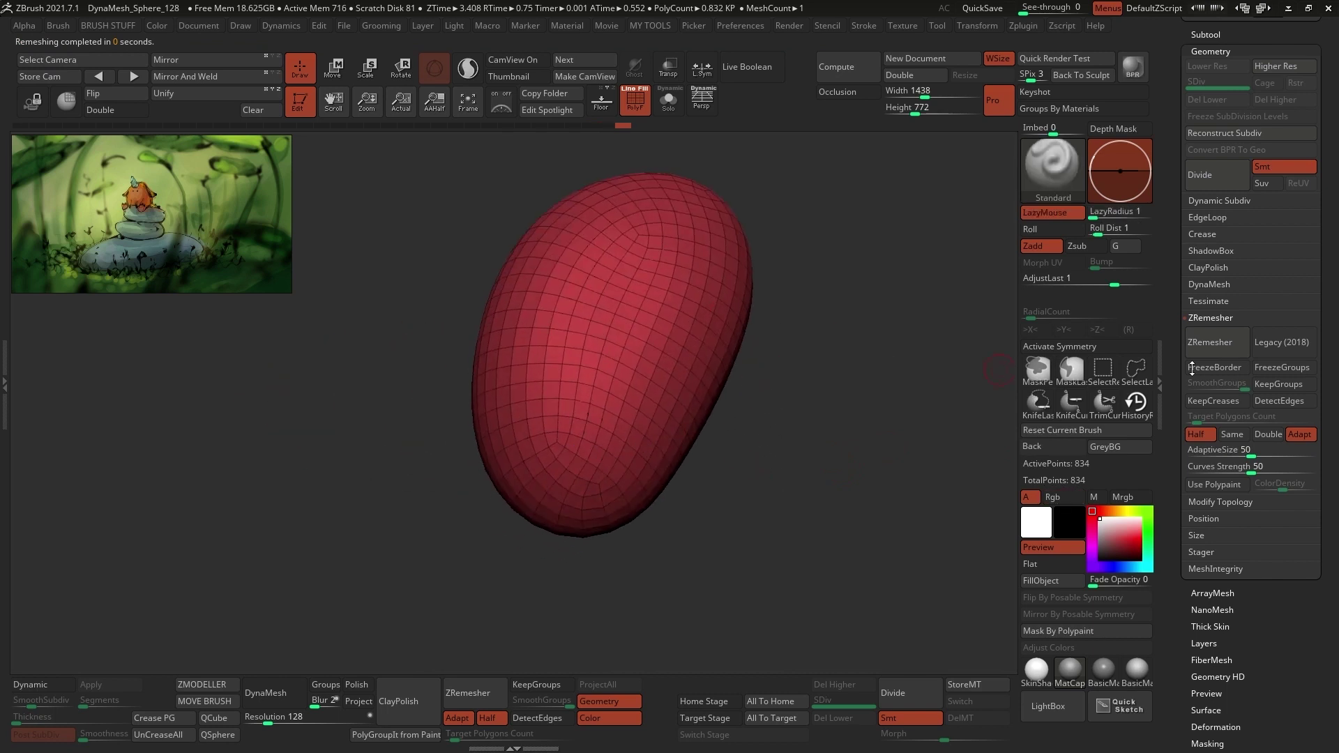
pyautogui.click(1210, 342)
pyautogui.moveTo(852, 537); pyautogui.dragTo(772, 558)
# - Duplicate the stone's subtool, raise the copy above the original and scale it down
pyautogui.moveTo(1173, 212); pyautogui.dragTo(1170, 331)
pyautogui.click(1208, 161)
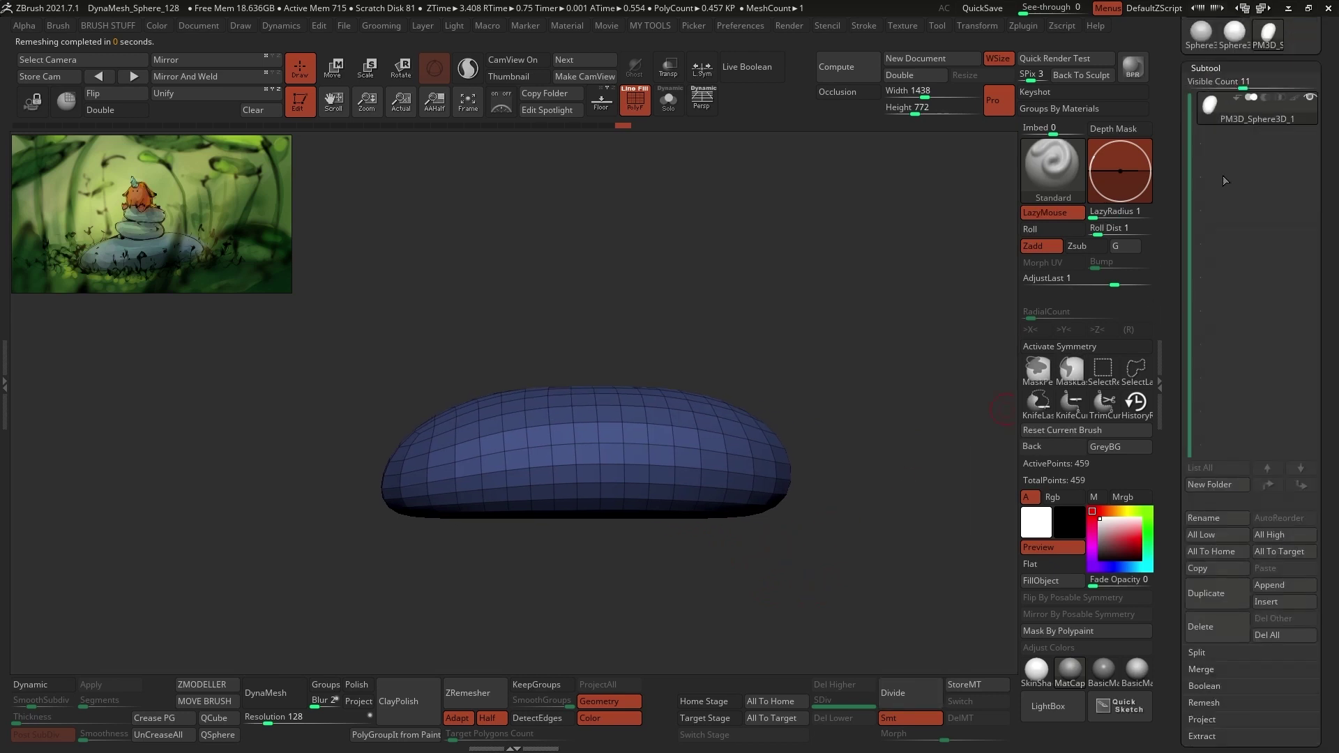
pyautogui.click(1211, 597)
pyautogui.keyDown('alt'); pyautogui.moveTo(843, 479); pyautogui.dragTo(843, 514); pyautogui.keyUp('alt')
pyautogui.press('w')
pyautogui.moveTo(576, 407); pyautogui.dragTo(576, 296)
pyautogui.moveTo(577, 379); pyautogui.dragTo(547, 390)
pyautogui.moveTo(802, 418); pyautogui.dragTo(802, 544)
pyautogui.moveTo(622, 335); pyautogui.dragTo(638, 363)
pyautogui.moveTo(802, 516); pyautogui.dragTo(802, 391)
# - Adjust the copied stone's gizmo and reposition the copy so it rests on the large stone
pyautogui.click(526, 269)
pyautogui.moveTo(631, 349)
pyautogui.mouseDown()
pyautogui.moveTo(618, 429)
pyautogui.moveTo(578, 457)
pyautogui.mouseUp()
pyautogui.click(523, 321)
pyautogui.click(526, 276)
pyautogui.click(523, 325)
pyautogui.click(527, 276)
pyautogui.click(523, 322)
pyautogui.moveTo(802, 390); pyautogui.dragTo(899, 391)
pyautogui.moveTo(640, 390); pyautogui.dragTo(639, 415)
pyautogui.moveTo(802, 363); pyautogui.dragTo(684, 349)
# - Reshape the upper stone's outline with the Move brush so it differs from the lower stone
pyautogui.press('q')
pyautogui.moveTo(893, 289); pyautogui.dragTo(733, 310)
pyautogui.moveTo(823, 311); pyautogui.dragTo(788, 311)
pyautogui.moveTo(523, 411); pyautogui.dragTo(533, 403)
pyautogui.moveTo(724, 420); pyautogui.dragTo(723, 413)
pyautogui.moveTo(864, 328); pyautogui.dragTo(698, 335)
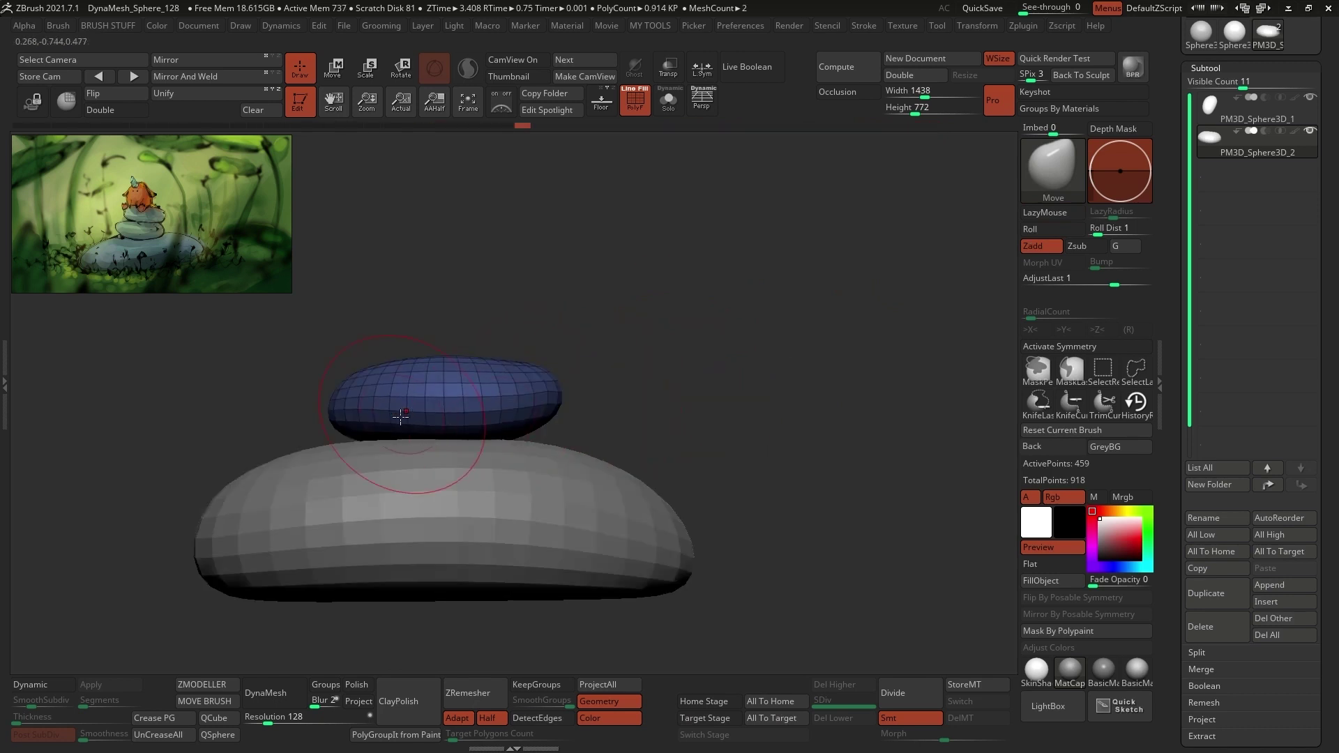
pyautogui.moveTo(788, 341); pyautogui.dragTo(865, 339)
pyautogui.moveTo(603, 434); pyautogui.dragTo(559, 424)
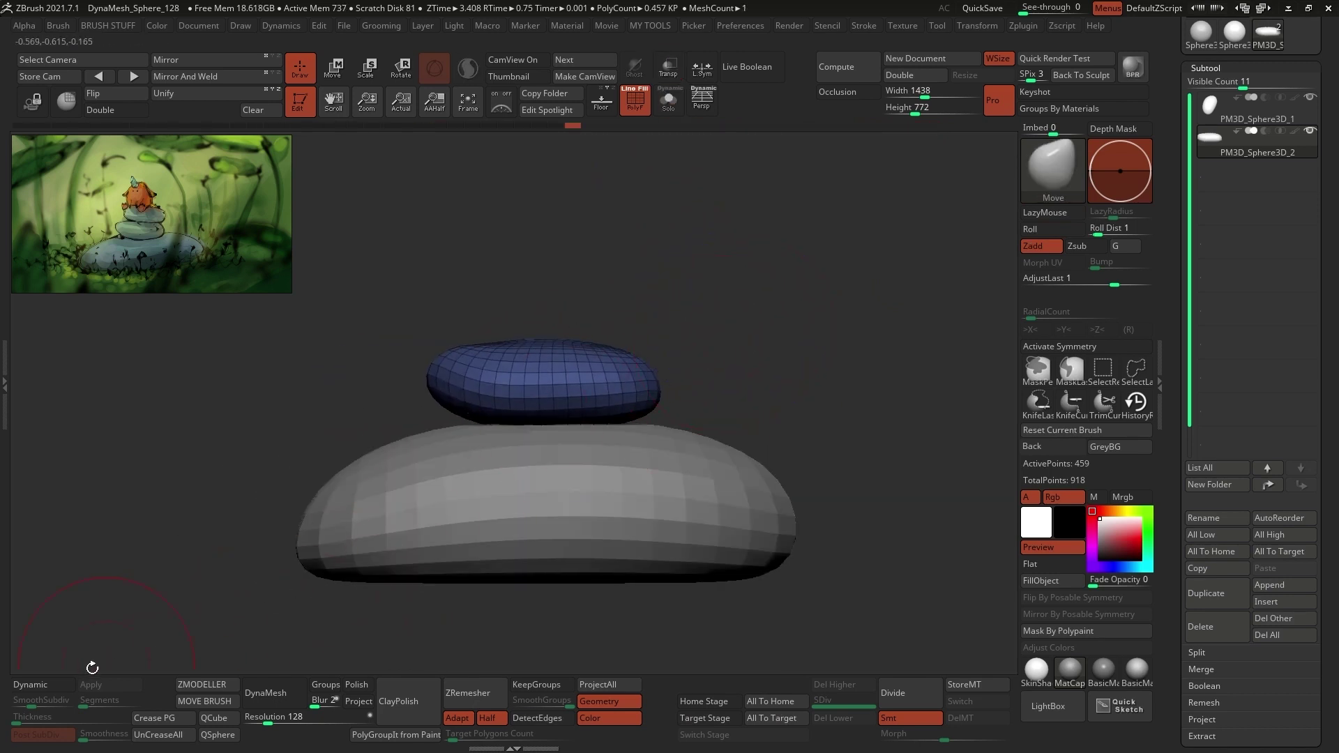
# - Enable dynamic subdivision on both stones with SmoothSubdiv 3 and hide the wireframe
pyautogui.press('Up')
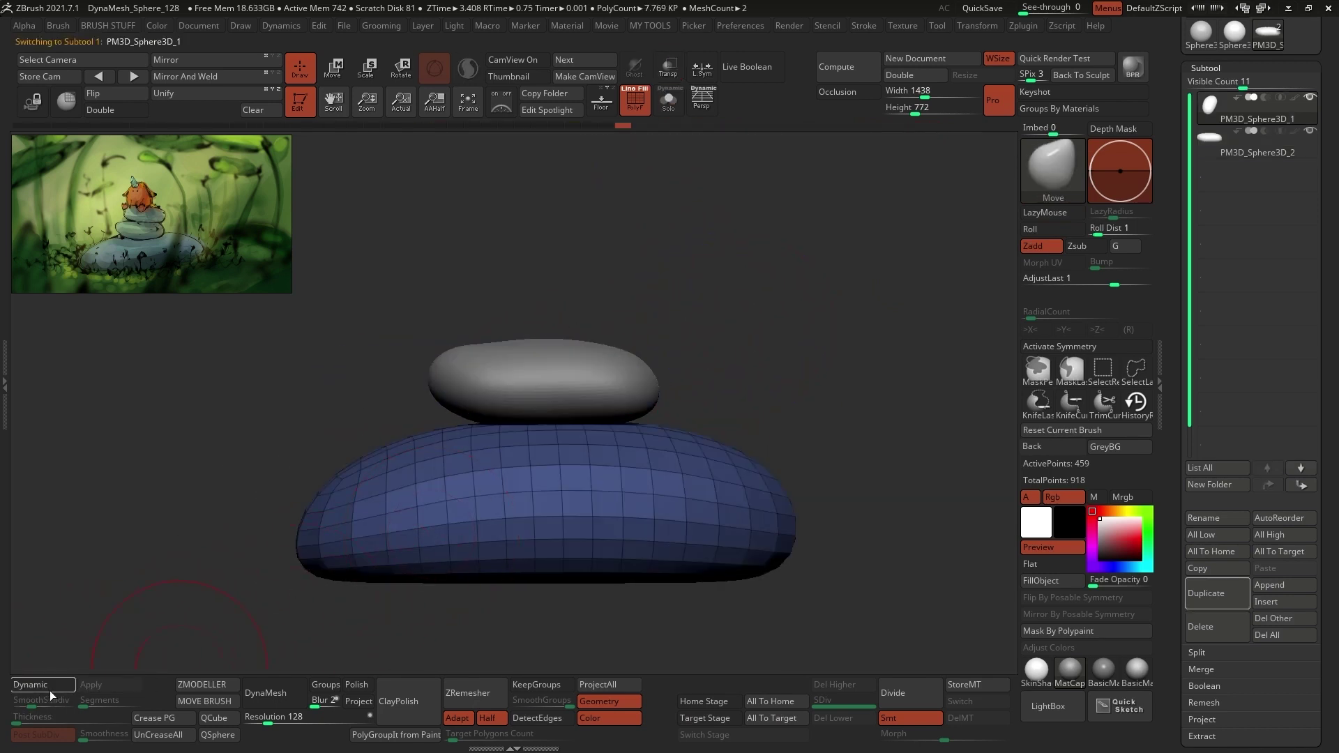
pyautogui.click(50, 689)
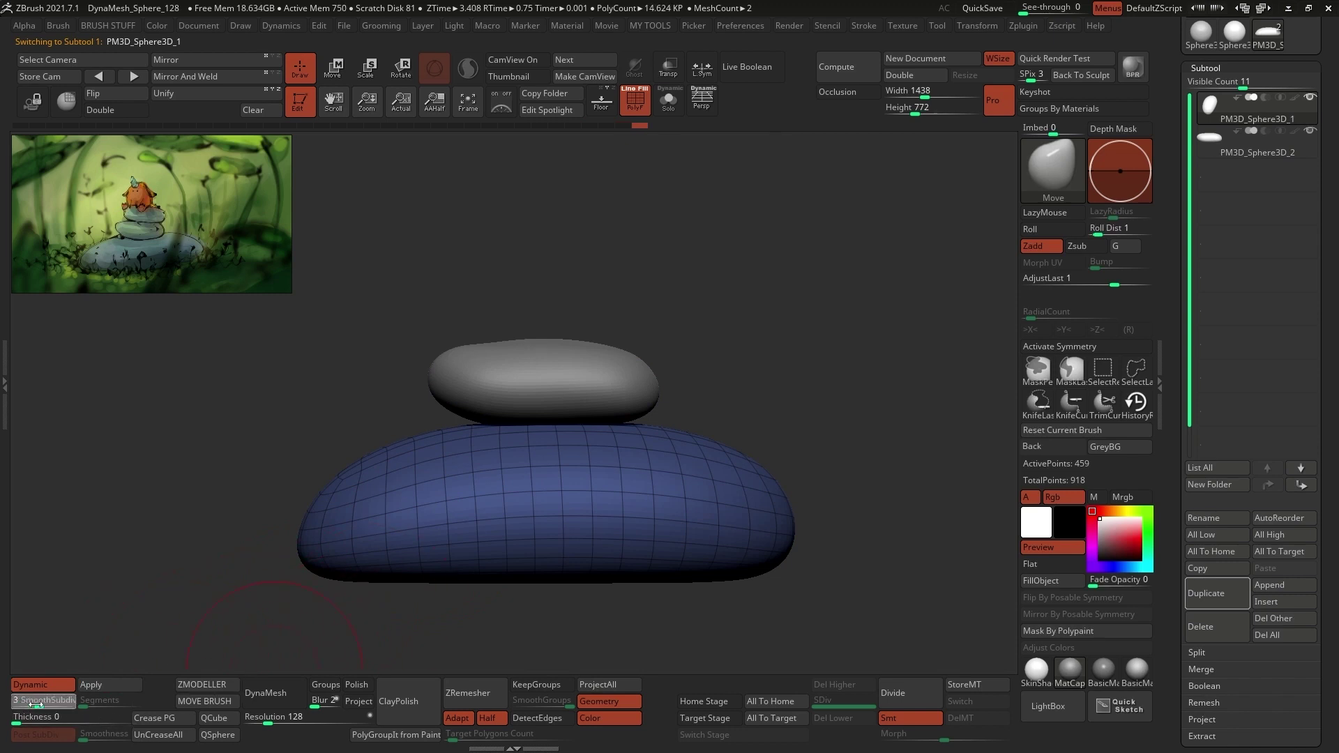
pyautogui.press('Down')
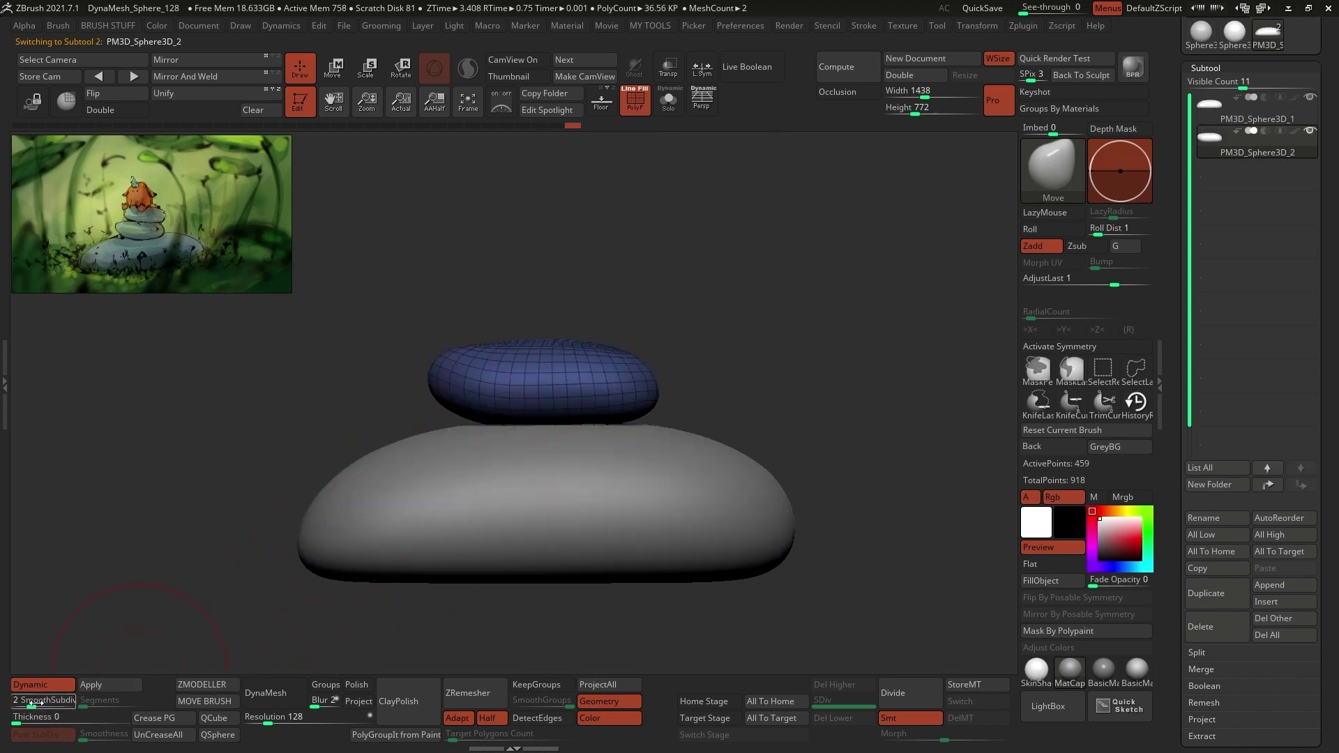
pyautogui.click(38, 704)
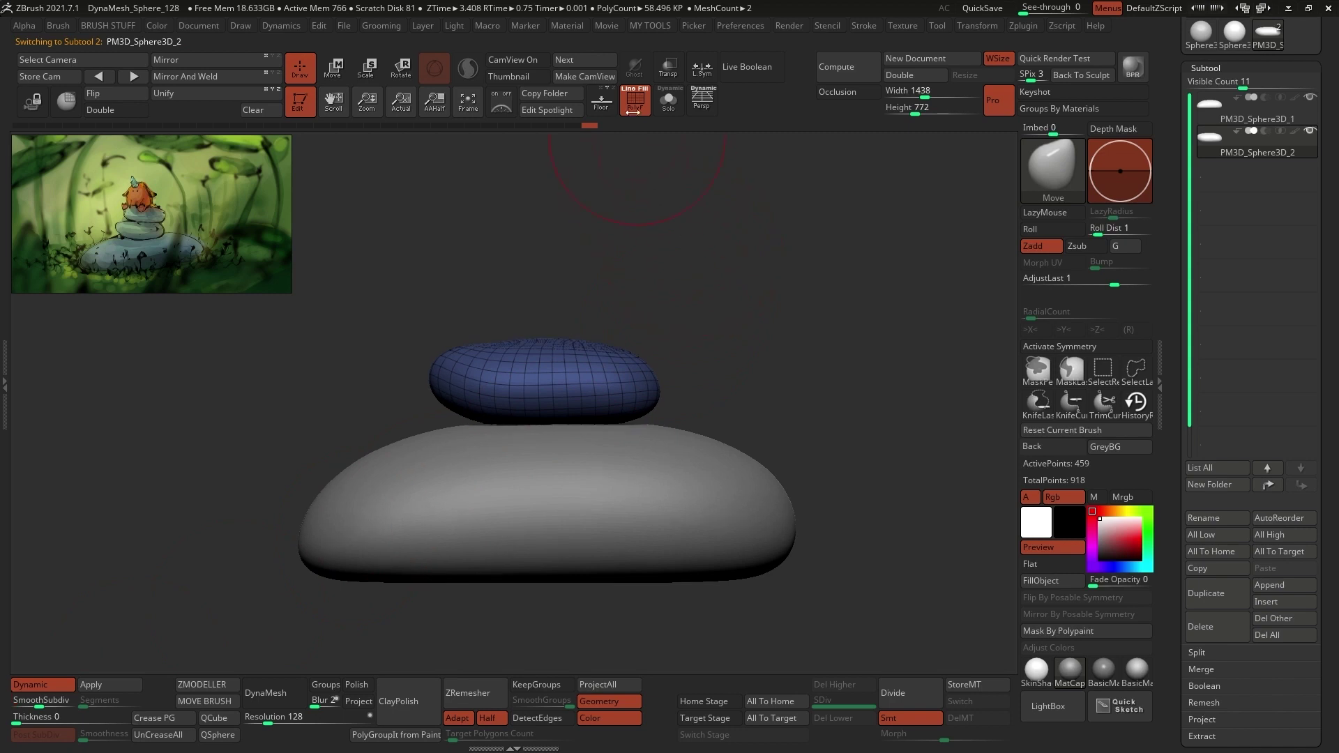
pyautogui.hotkey('shift', 'f')
# - Toggle the upper stone's dynamic subdivision off and back on in the Dynamic Subdiv settings
pyautogui.scroll(-3, 1172, 413)
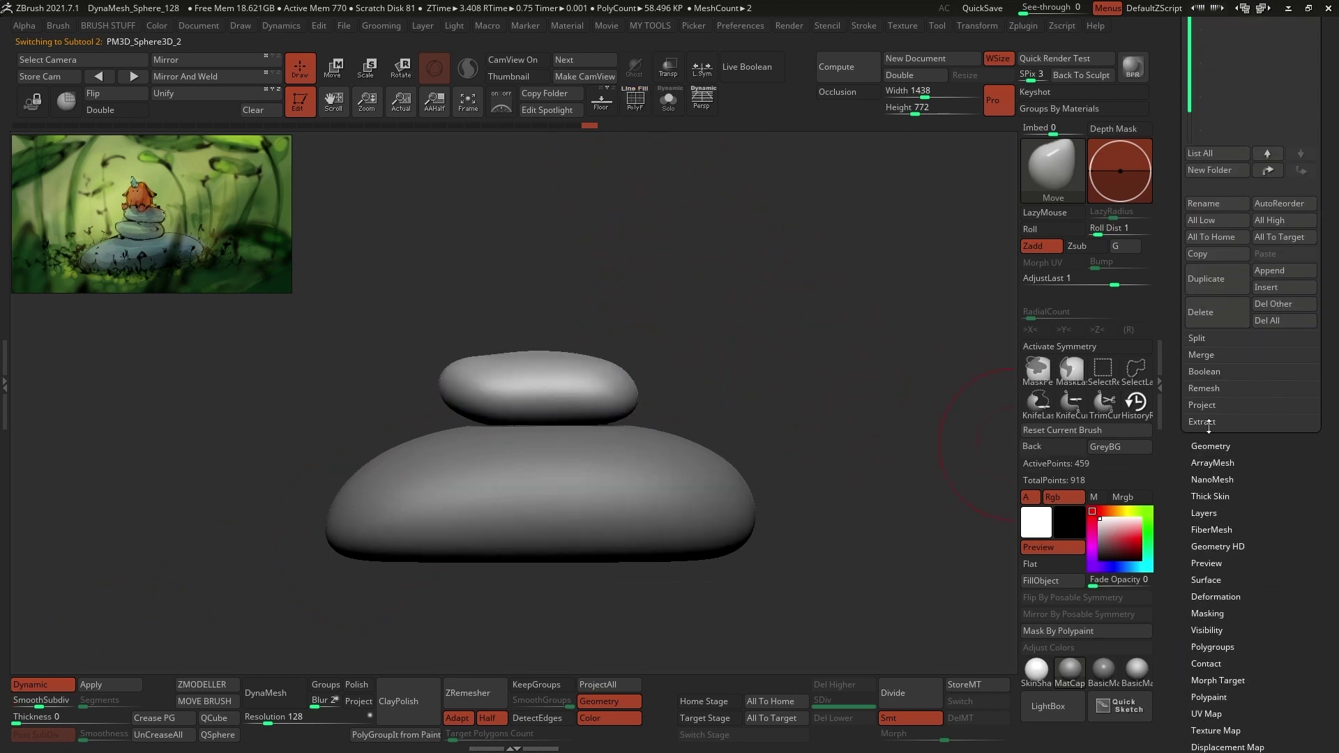
pyautogui.click(1210, 446)
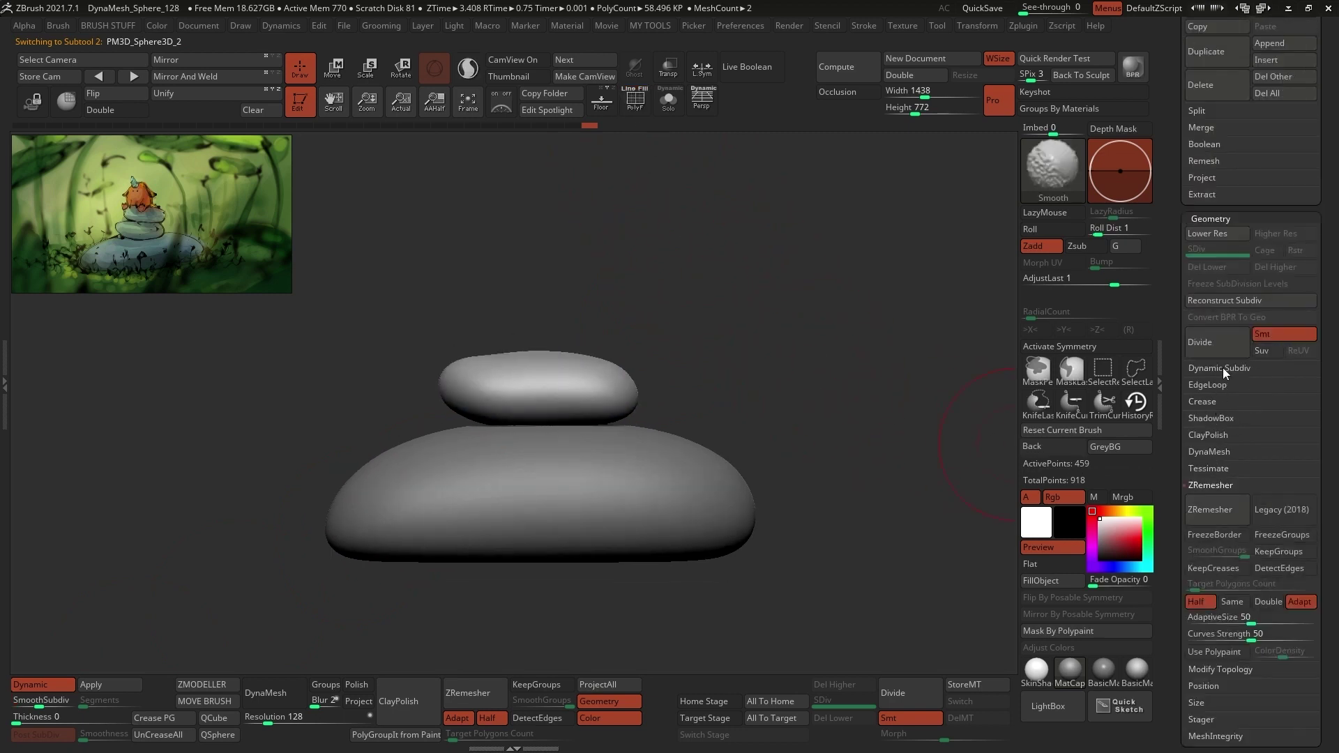
pyautogui.click(1223, 368)
pyautogui.click(1217, 384)
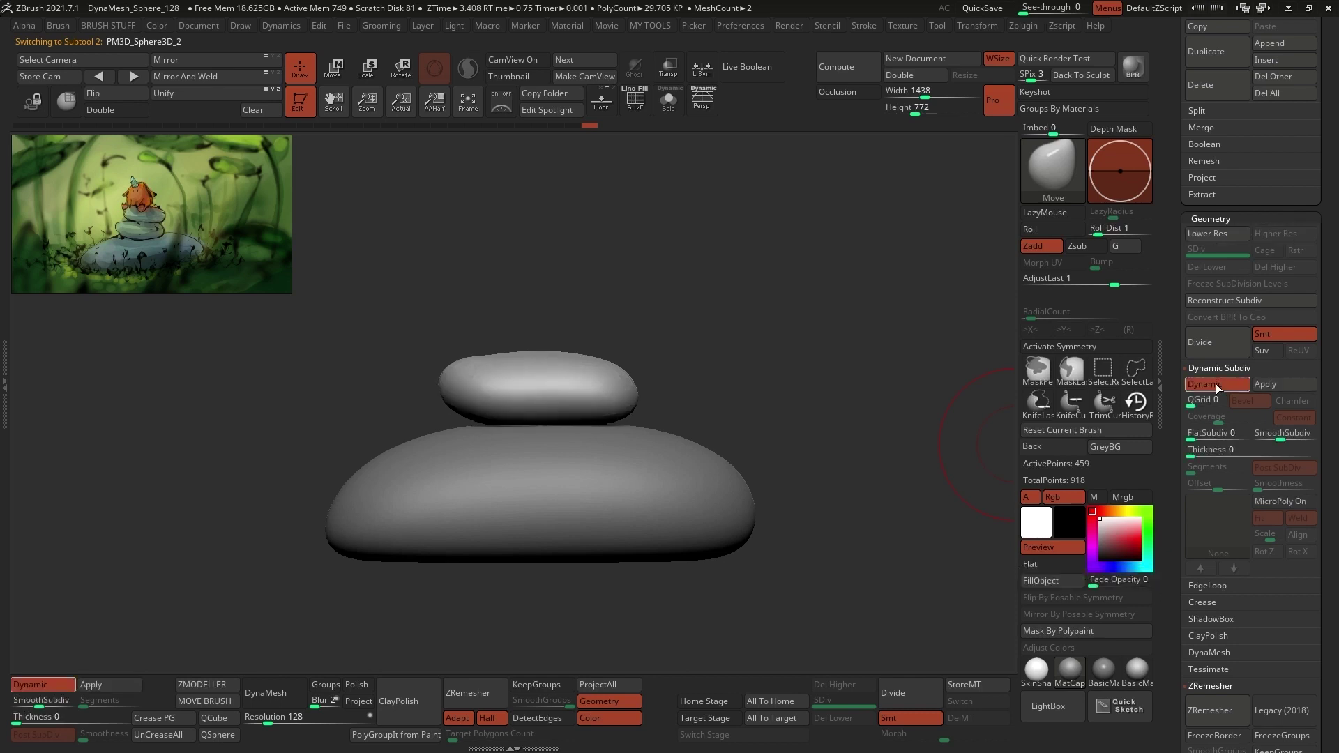
pyautogui.click(1217, 385)
pyautogui.click(1217, 388)
# - Duplicate the upper stone and deform the copy into a small rounded block above the stack
pyautogui.rightClick(555, 311)
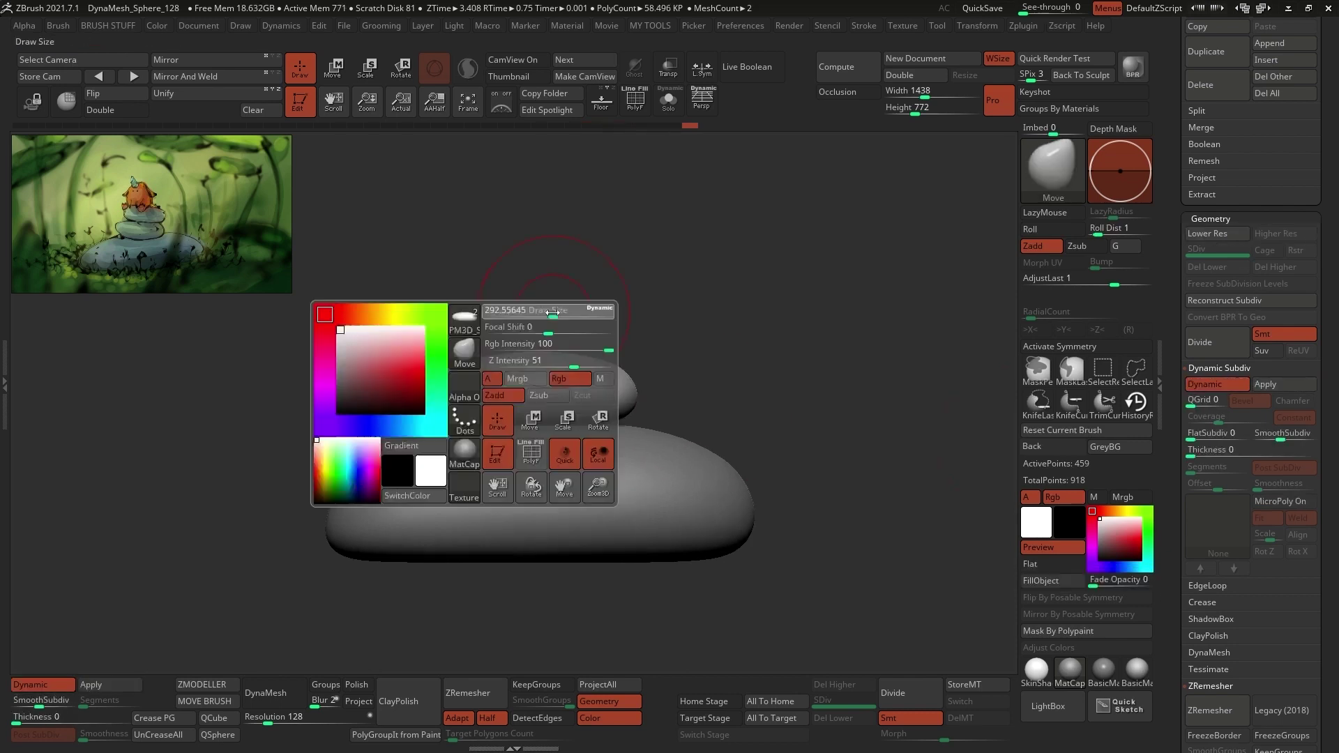
pyautogui.keyDown('ctrl'); pyautogui.moveTo(555, 311); pyautogui.dragTo(556, 265, button='right'); pyautogui.keyUp('ctrl')
pyautogui.moveTo(1323, 42); pyautogui.dragTo(1323, 669)
pyautogui.click(1217, 680)
pyautogui.click(1256, 264)
pyautogui.press('w')
pyautogui.moveTo(563, 348); pyautogui.dragTo(474, 322)
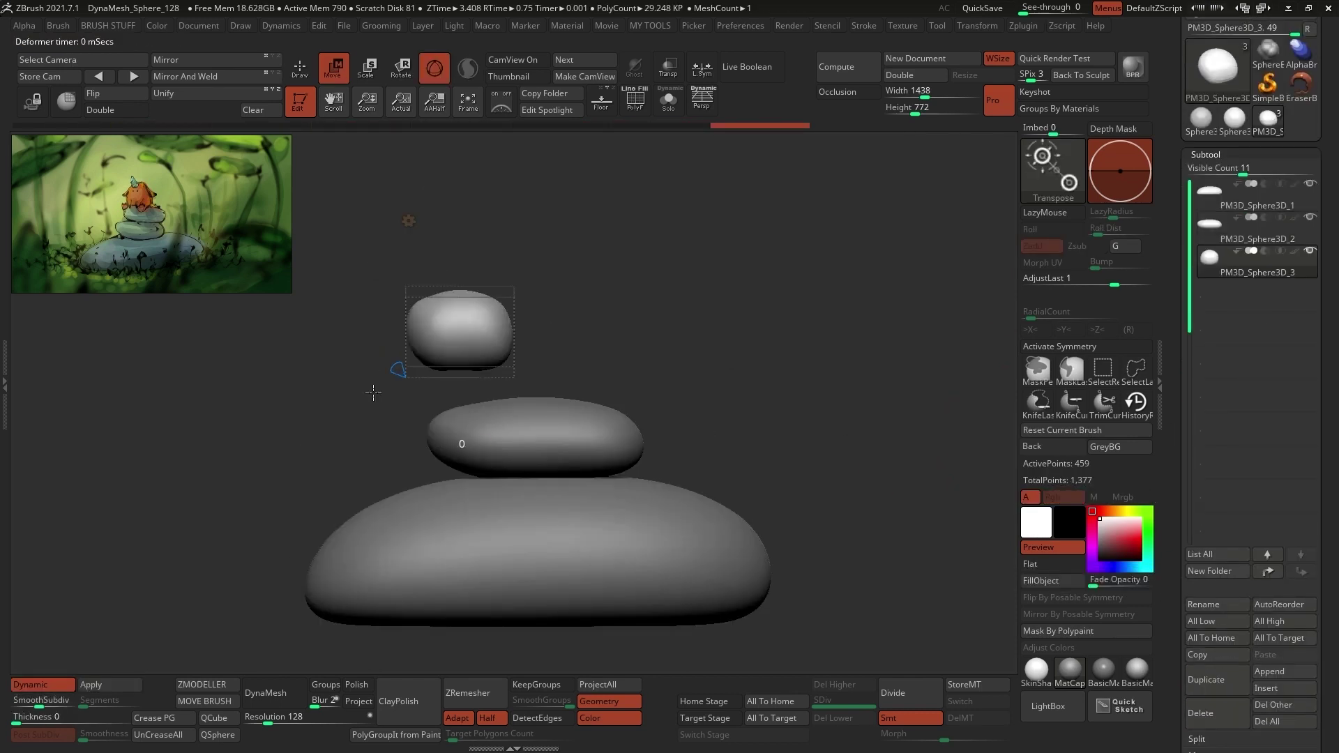
# - Tuck the small pebble between the two stones, and stack a smaller copy of the upper stone on top
pyautogui.moveTo(484, 344); pyautogui.dragTo(583, 329, button='right')
pyautogui.press('w')
pyautogui.moveTo(534, 258); pyautogui.dragTo(551, 419)
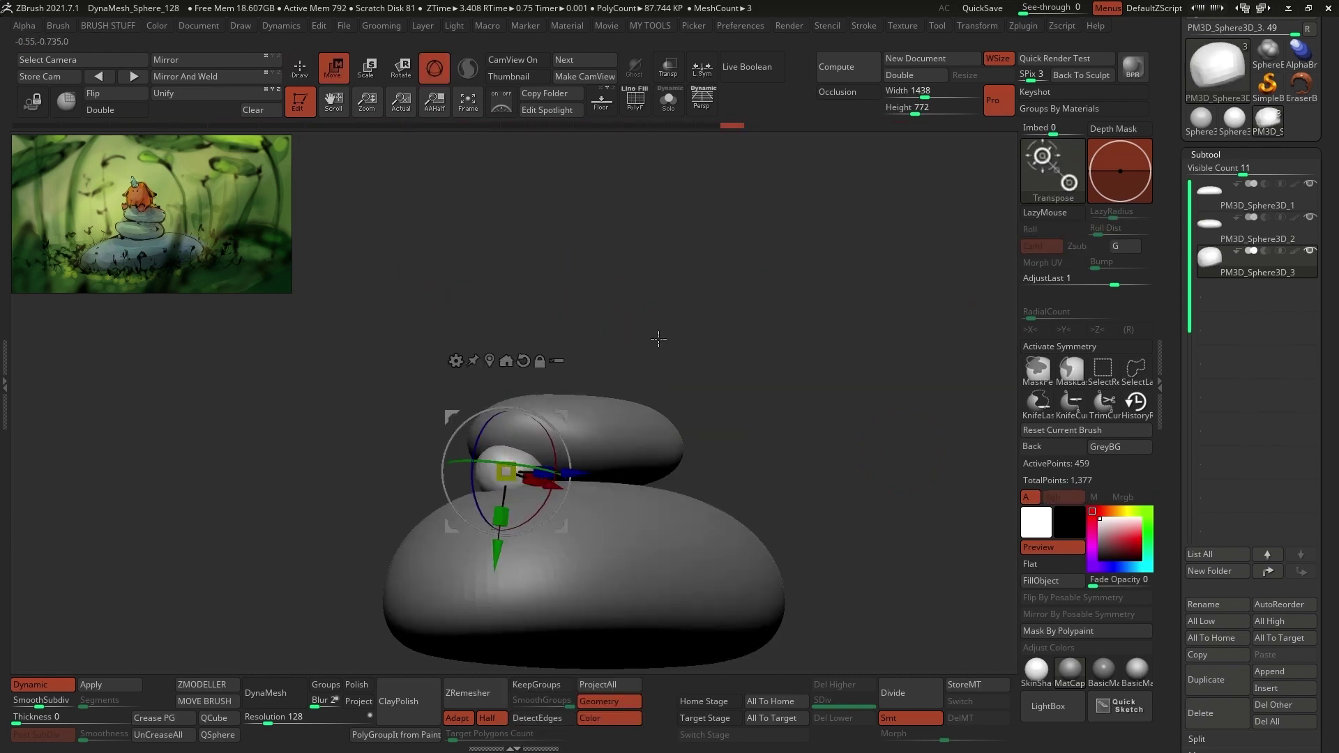
pyautogui.keyDown('ctrl'); pyautogui.moveTo(657, 337); pyautogui.dragTo(657, 418, button='right'); pyautogui.keyUp('ctrl')
pyautogui.moveTo(533, 353); pyautogui.dragTo(698, 348, button='right')
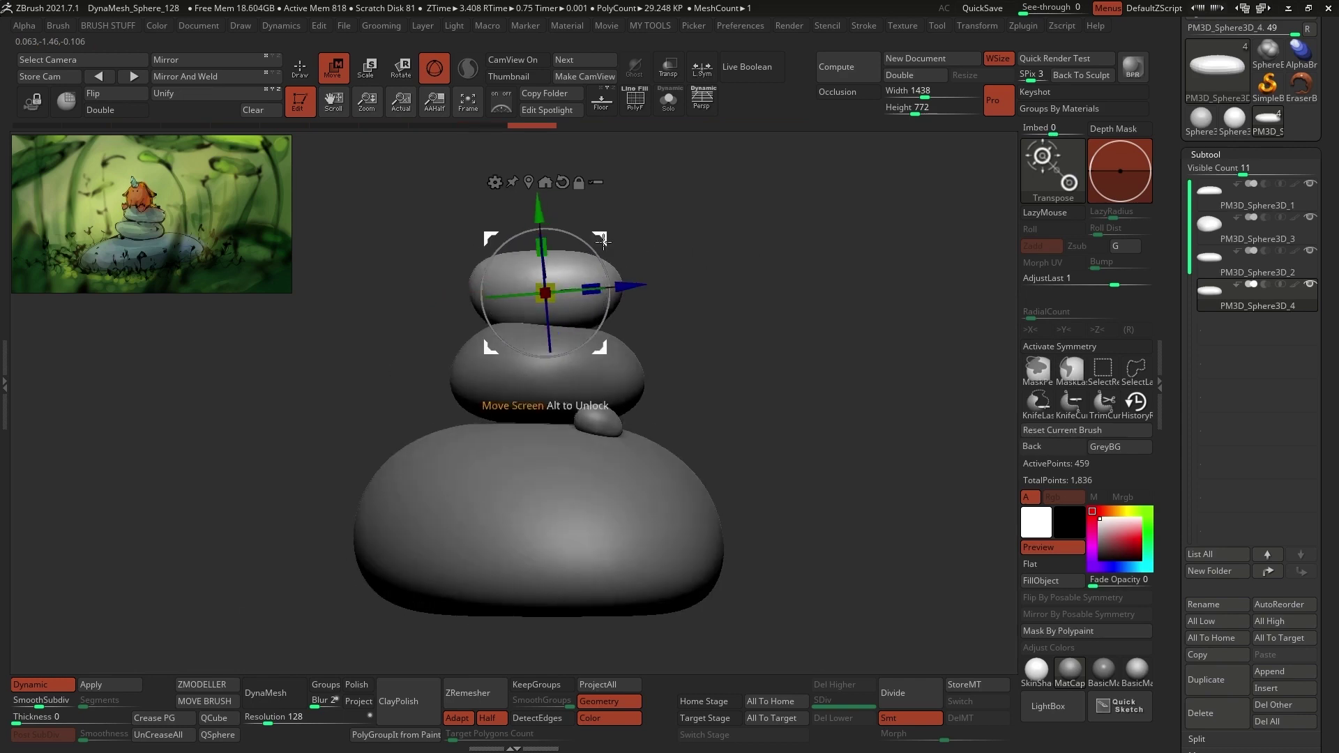
# - Clip the top stone's underside along a slightly tilted line with ClipCurve
pyautogui.press('q')
pyautogui.keyDown('ctrl'); pyautogui.keyDown('shift'); pyautogui.click(1052, 174); pyautogui.keyUp('shift'); pyautogui.keyUp('ctrl')
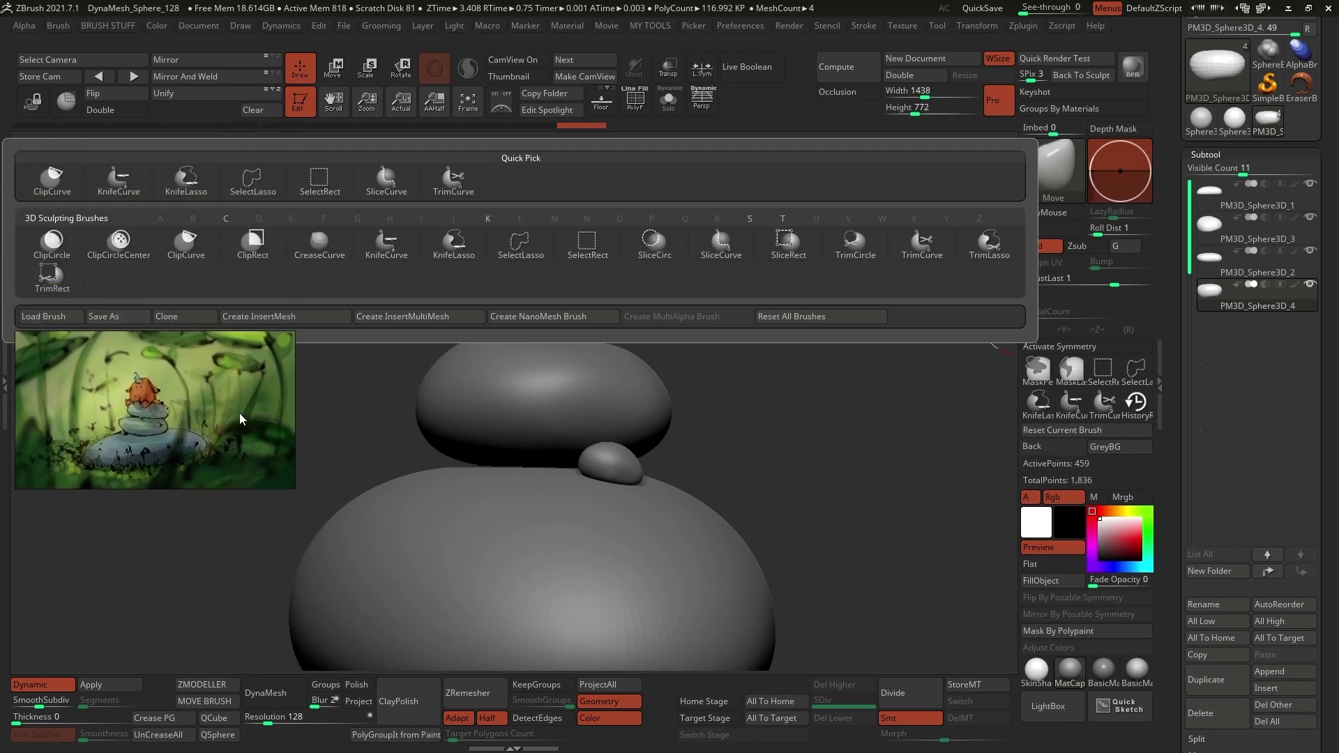
pyautogui.click(193, 256)
pyautogui.click(221, 282)
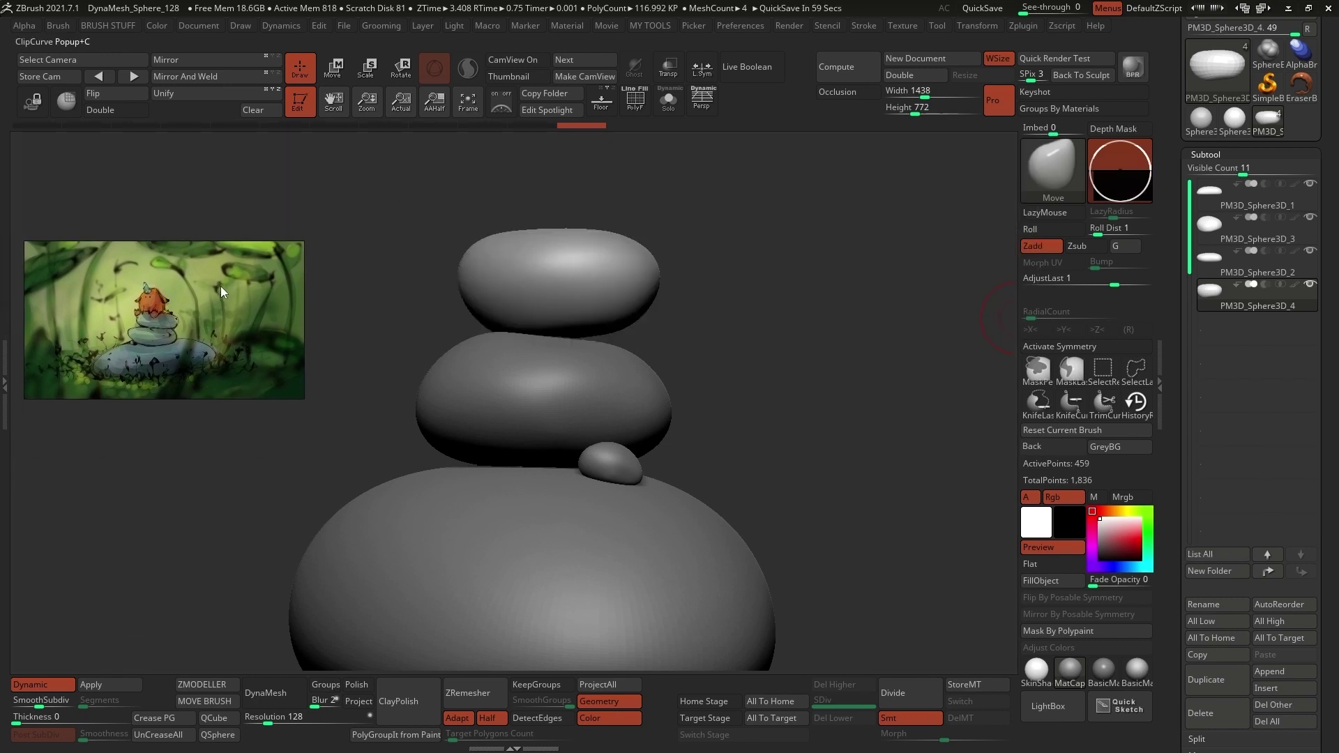
pyautogui.moveTo(377, 335)
pyautogui.mouseDown()
pyautogui.moveTo(613, 532)
pyautogui.moveTo(726, 353)
pyautogui.moveTo(687, 385)
pyautogui.moveTo(540, 367)
pyautogui.mouseUp()
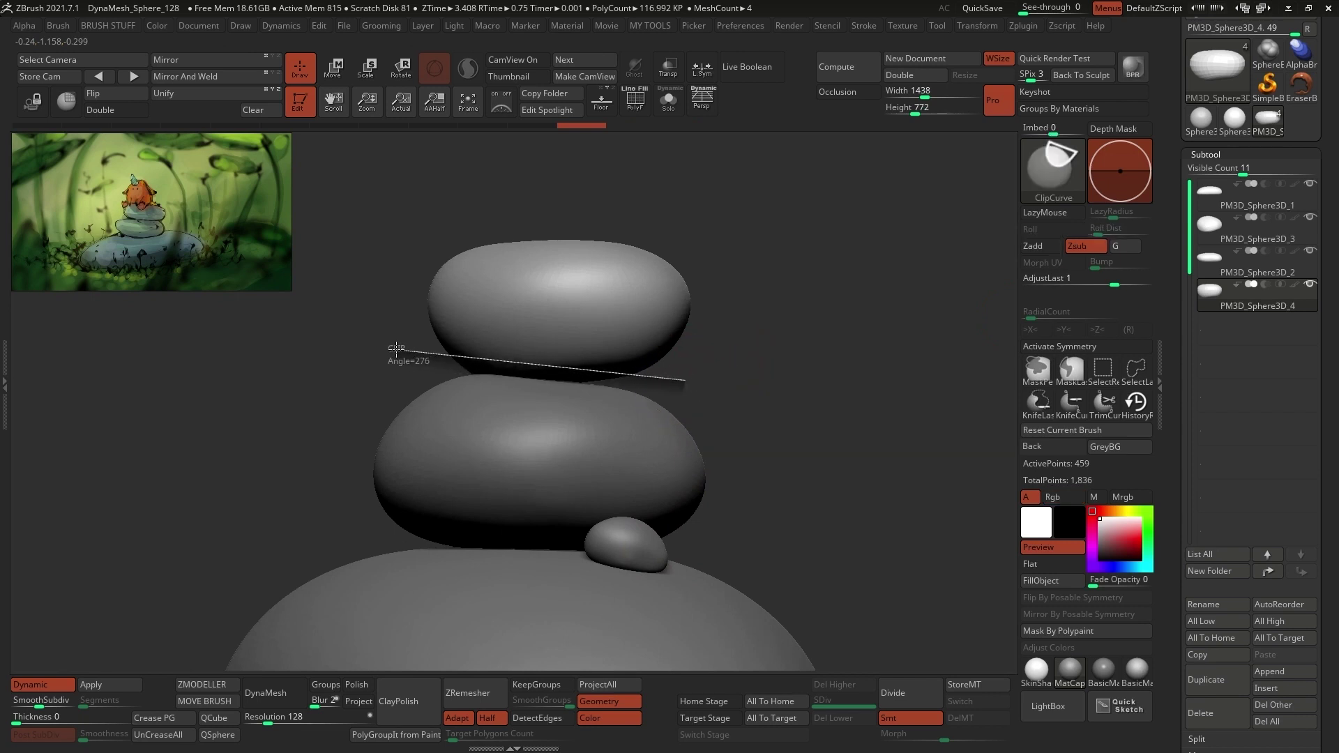
pyautogui.keyDown('ctrl'); pyautogui.keyDown('shift'); pyautogui.moveTo(395, 348); pyautogui.dragTo(395, 349); pyautogui.keyUp('shift'); pyautogui.keyUp('ctrl')
# - Isolate the top stone with its wireframe shown, smooth its clipped underside, and bring back the other stones
pyautogui.click(635, 100)
pyautogui.click(668, 99)
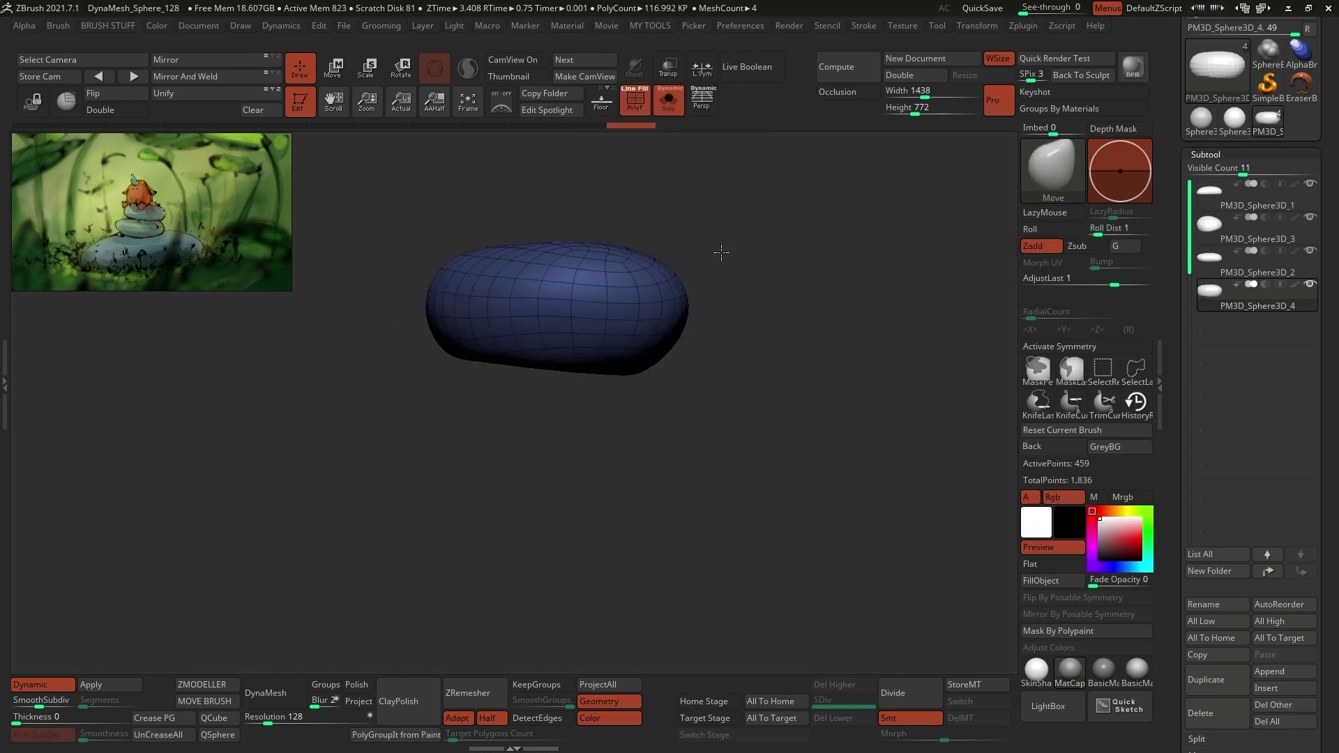
pyautogui.moveTo(718, 251); pyautogui.dragTo(725, 162)
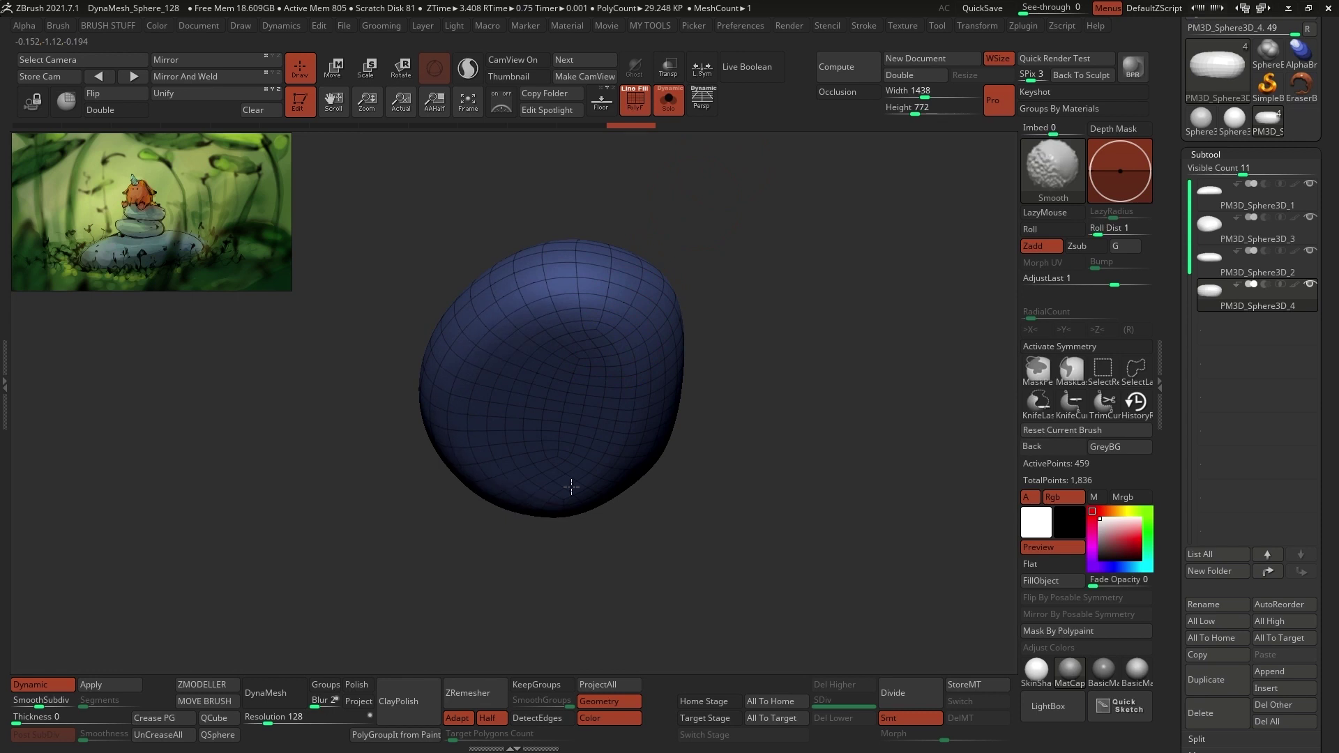
pyautogui.click(670, 104)
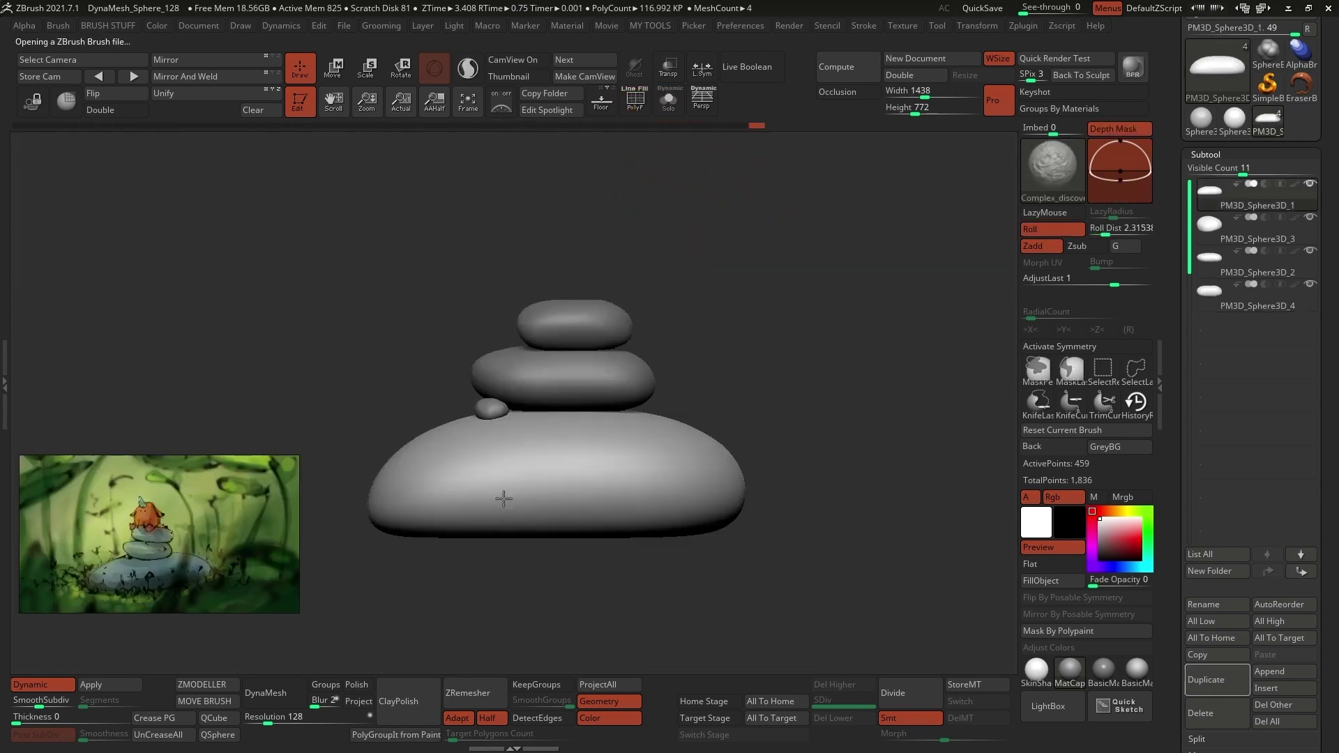
# - Apply dynamic subdivision to each of the stones, converting the smooth preview into real subdivision levels
pyautogui.scroll(-10, 1211, 318)
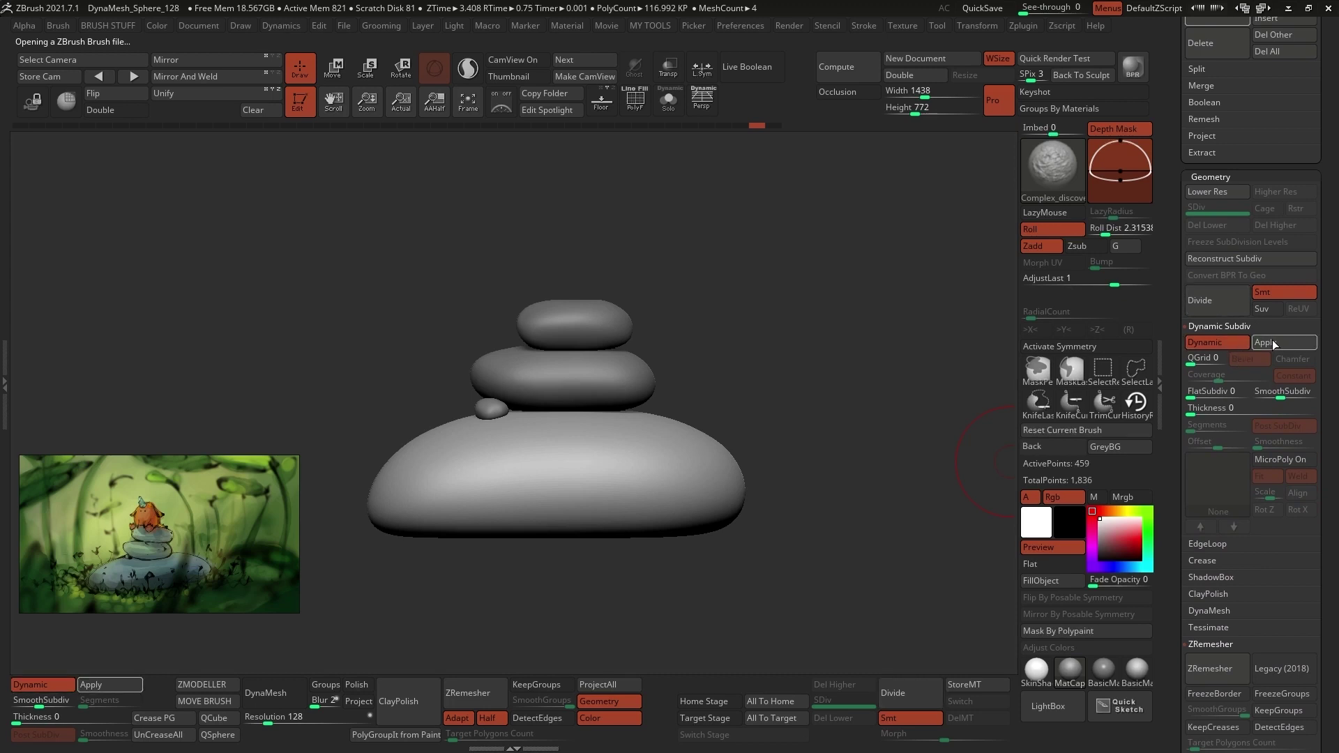
pyautogui.click(1273, 342)
pyautogui.keyDown('alt'); pyautogui.click(502, 415); pyautogui.keyUp('alt')
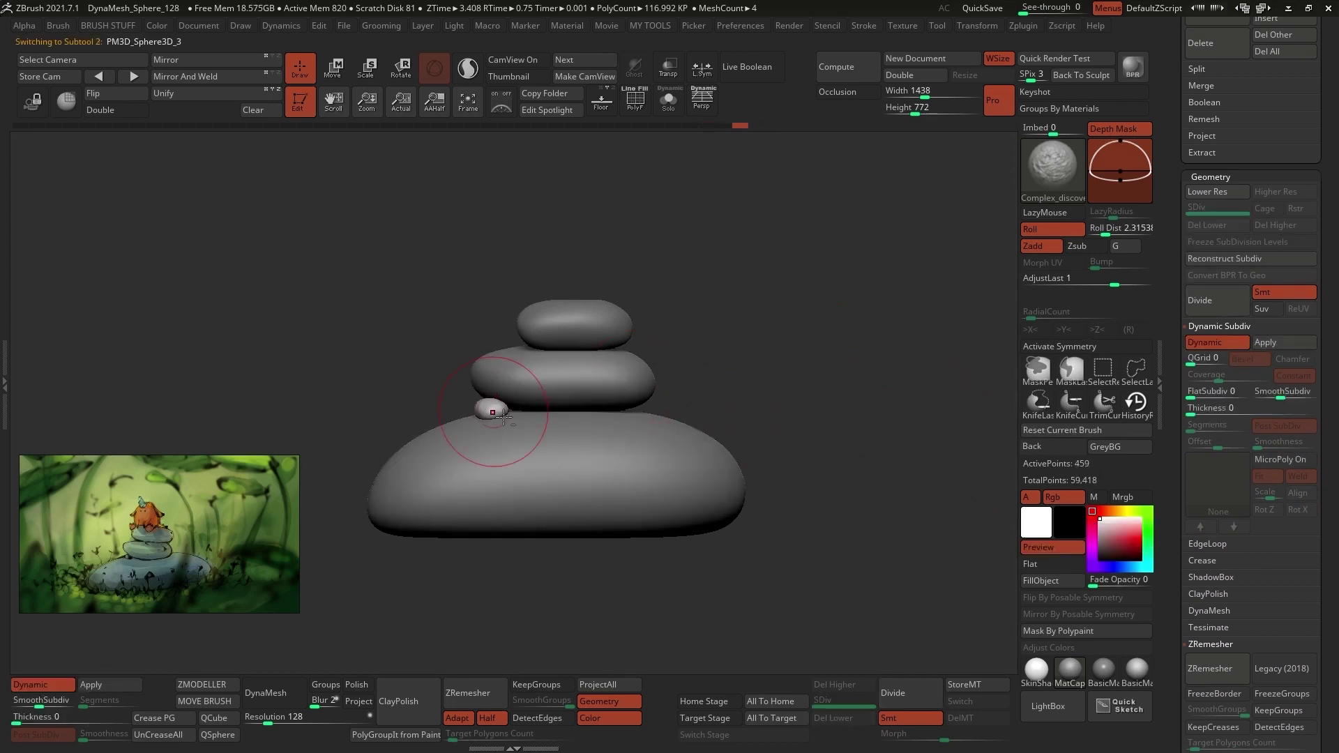
pyautogui.click(1271, 342)
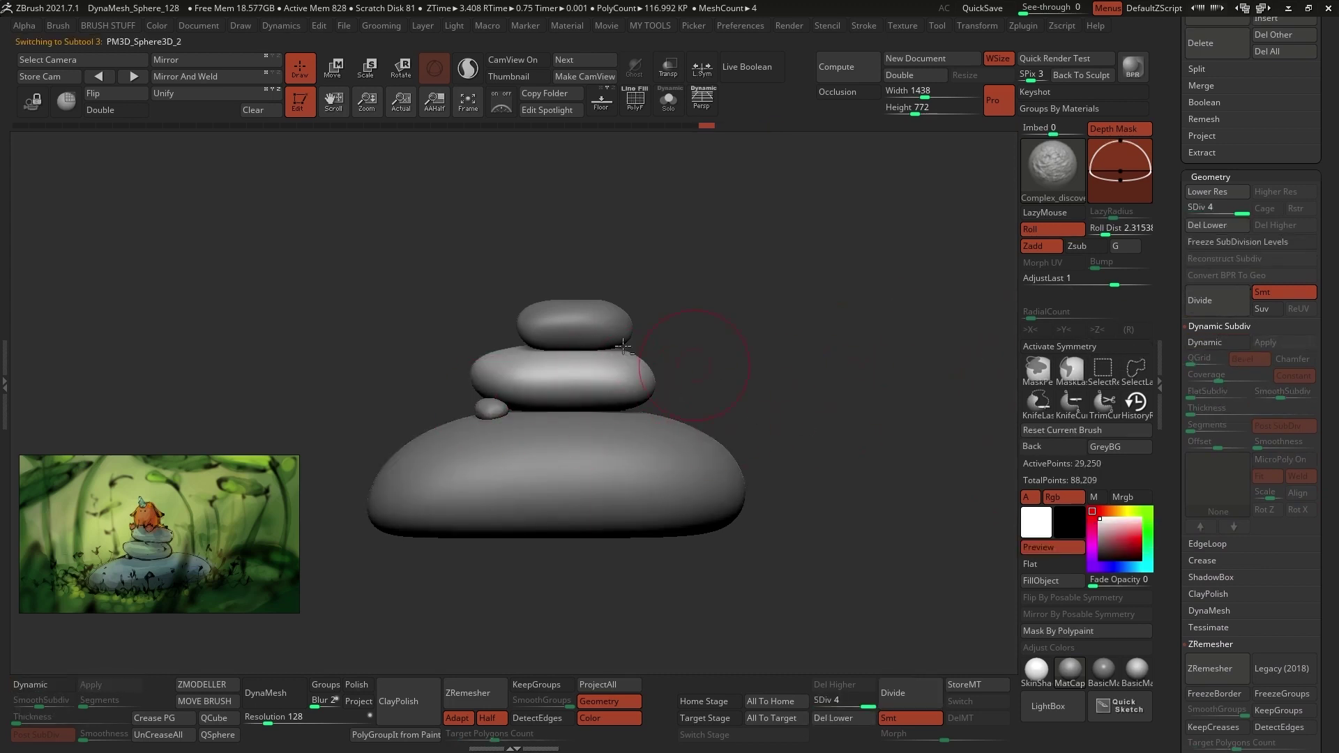
pyautogui.keyDown('alt'); pyautogui.click(623, 347); pyautogui.keyUp('alt')
pyautogui.keyDown('alt'); pyautogui.moveTo(910, 356); pyautogui.dragTo(942, 325); pyautogui.keyUp('alt')
# - Load the noisy rough rock brush from LightBox and test a stroke on the base stone, undoing it
pyautogui.click(1049, 704)
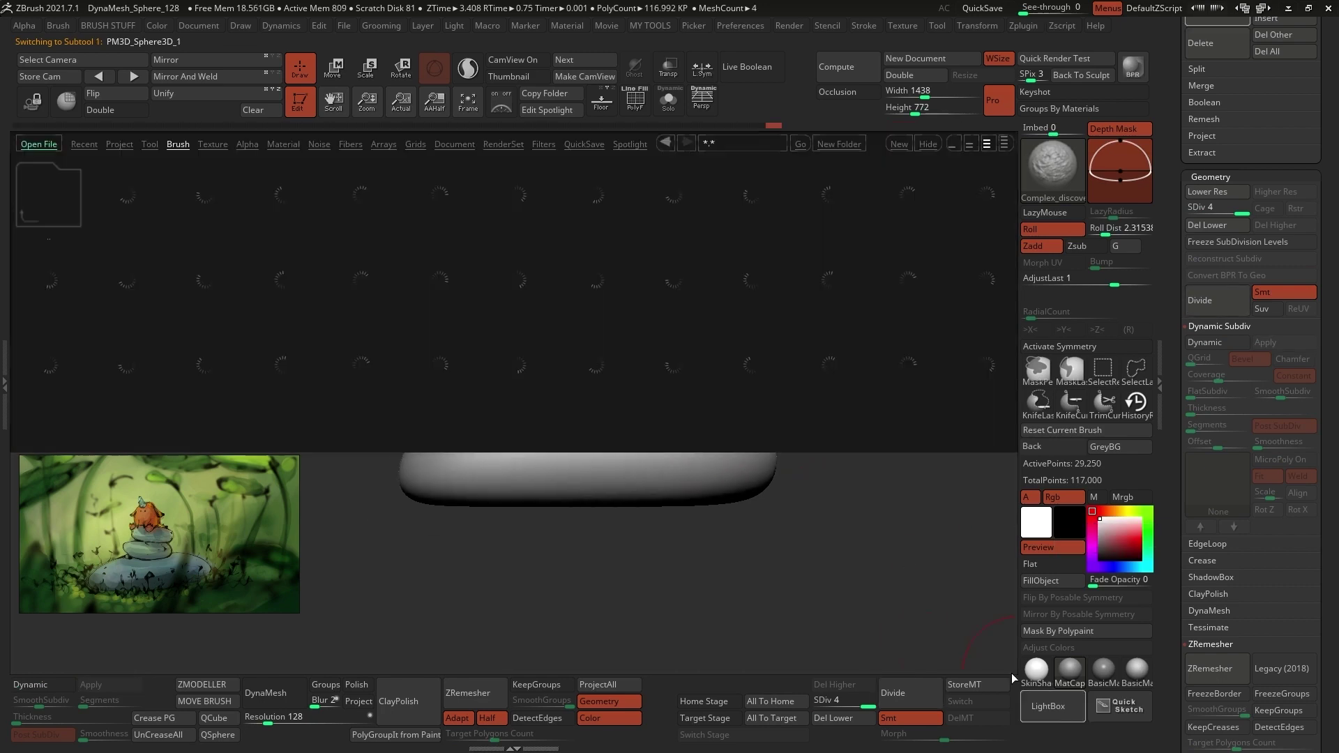
pyautogui.doubleClick(671, 352)
pyautogui.moveTo(537, 466); pyautogui.dragTo(700, 424)
pyautogui.hotkey('ctrl', 'z')
pyautogui.moveTo(844, 356); pyautogui.dragTo(907, 380)
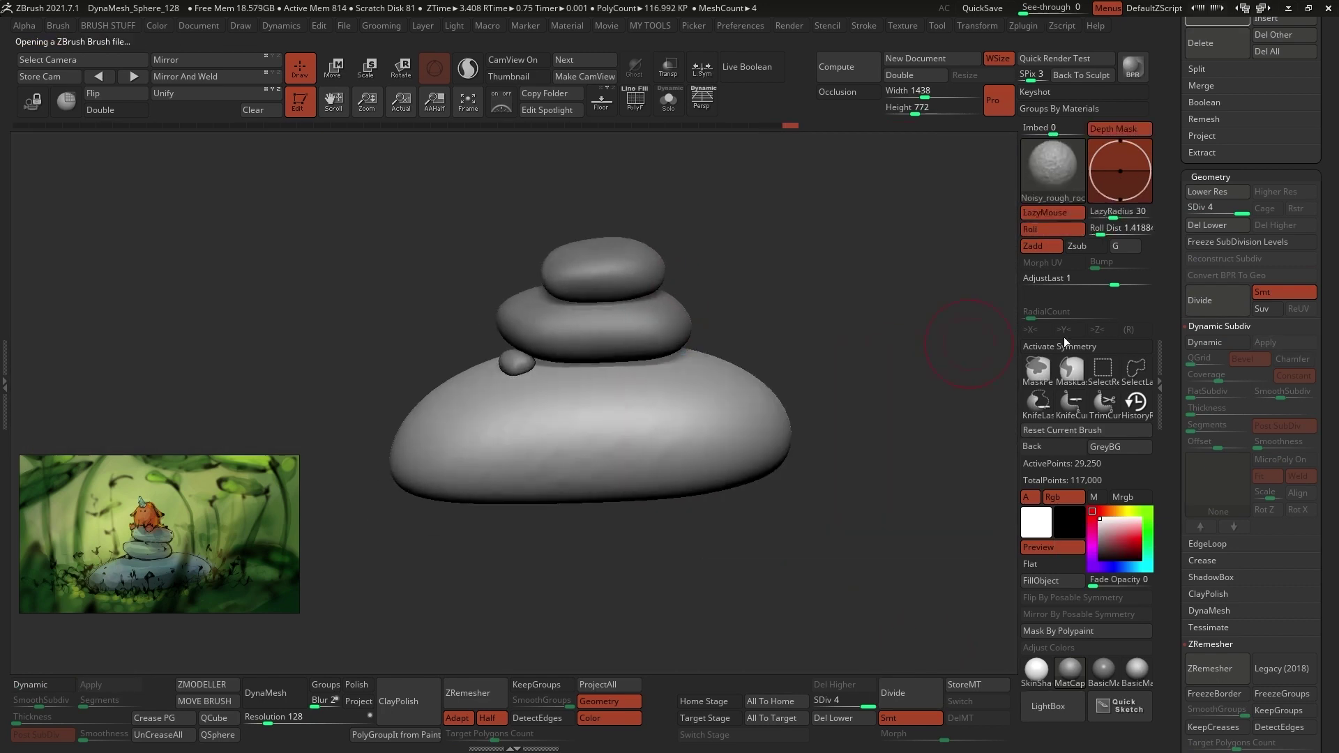
# - Divide each of the four stones to subdivision level 5, reselect the base stone, and undo the test stroke on it
pyautogui.click(1199, 305)
pyautogui.press('Down')
pyautogui.click(1213, 303)
pyautogui.press('Down')
pyautogui.click(1215, 302)
pyautogui.press('Down')
pyautogui.click(1215, 303)
pyautogui.keyDown('alt'); pyautogui.click(698, 419); pyautogui.keyUp('alt')
pyautogui.hotkey('ctrl', 'z')
# - Isolate the base stone and brush rough rock texture all around its top and sides
pyautogui.moveTo(509, 453)
pyautogui.mouseDown()
pyautogui.moveTo(701, 421)
pyautogui.moveTo(406, 471)
pyautogui.mouseUp()
pyautogui.click(24, 25)
pyautogui.click(668, 102)
pyautogui.moveTo(494, 429); pyautogui.dragTo(556, 452)
pyautogui.moveTo(806, 361); pyautogui.dragTo(809, 425)
pyautogui.moveTo(502, 390); pyautogui.dragTo(729, 303)
pyautogui.moveTo(781, 481)
pyautogui.mouseDown()
pyautogui.moveTo(763, 514)
pyautogui.moveTo(802, 551)
pyautogui.mouseUp()
pyautogui.moveTo(759, 339)
pyautogui.mouseDown()
pyautogui.moveTo(684, 277)
pyautogui.moveTo(572, 283)
pyautogui.mouseUp()
pyautogui.moveTo(370, 314)
pyautogui.mouseDown()
pyautogui.moveTo(385, 349)
pyautogui.moveTo(377, 390)
pyautogui.mouseUp()
pyautogui.moveTo(489, 307); pyautogui.dragTo(649, 300)
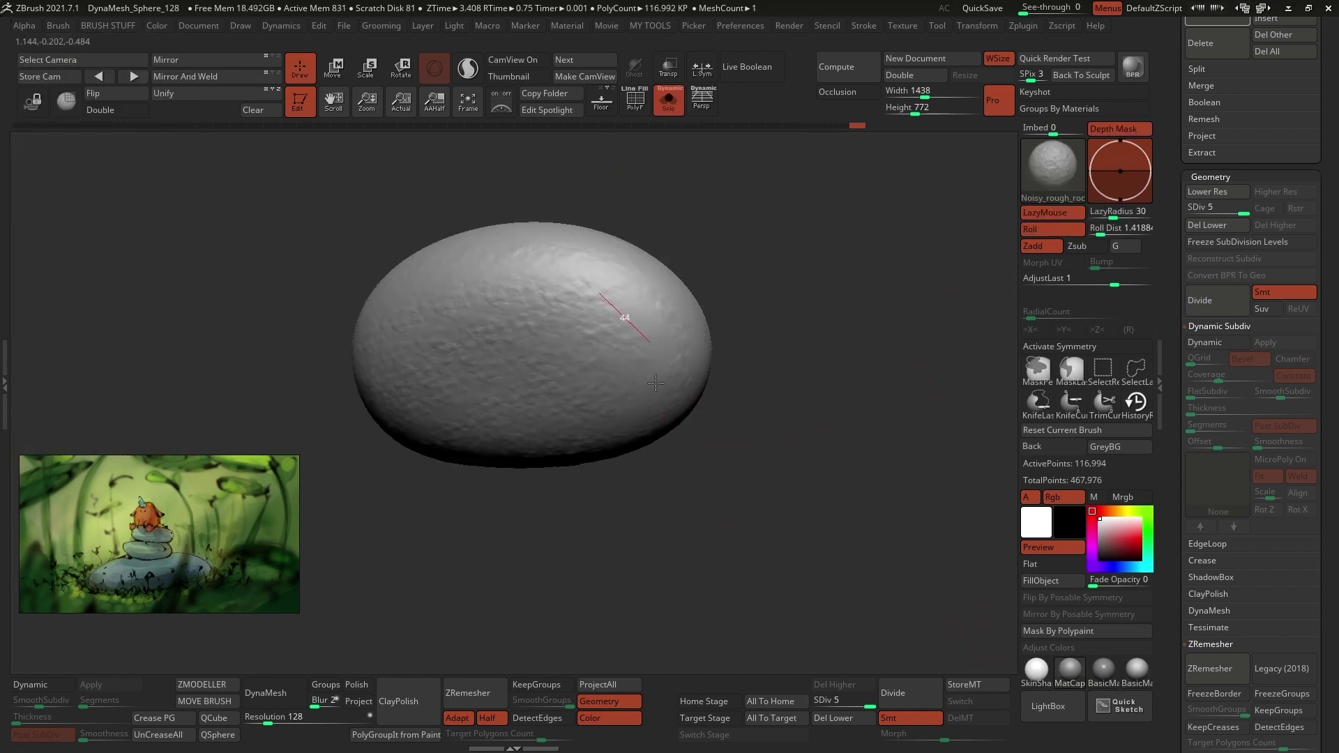
pyautogui.moveTo(781, 377); pyautogui.dragTo(823, 446)
pyautogui.moveTo(598, 422); pyautogui.dragTo(627, 334)
pyautogui.moveTo(788, 447)
pyautogui.mouseDown()
pyautogui.moveTo(753, 391)
pyautogui.moveTo(613, 350)
pyautogui.moveTo(973, 522)
pyautogui.mouseUp()
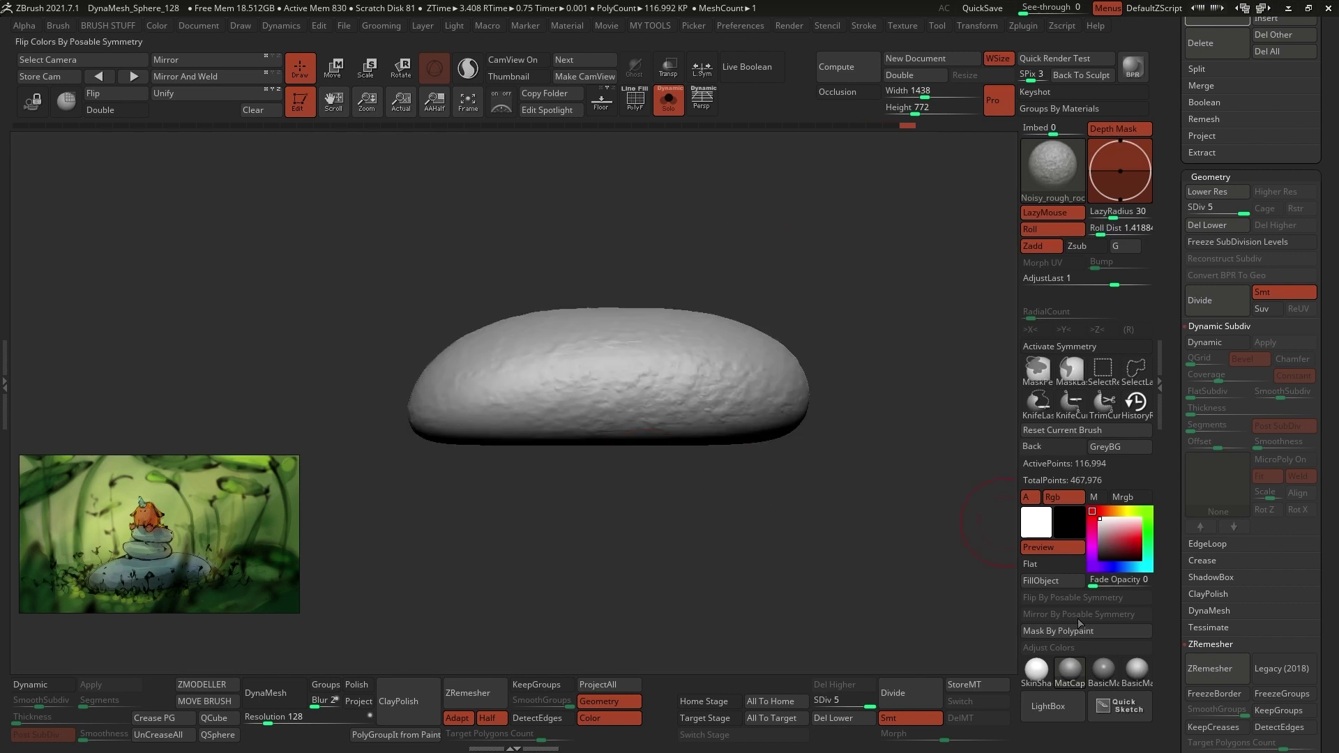
# - Raise the base stone to subdivision level 6 and add finer rock texture around it, with LazyMouse turned off
pyautogui.moveTo(518, 402); pyautogui.dragTo(481, 419)
pyautogui.moveTo(857, 418)
pyautogui.mouseDown()
pyautogui.moveTo(807, 389)
pyautogui.moveTo(900, 335)
pyautogui.mouseUp()
pyautogui.moveTo(767, 412); pyautogui.dragTo(675, 391)
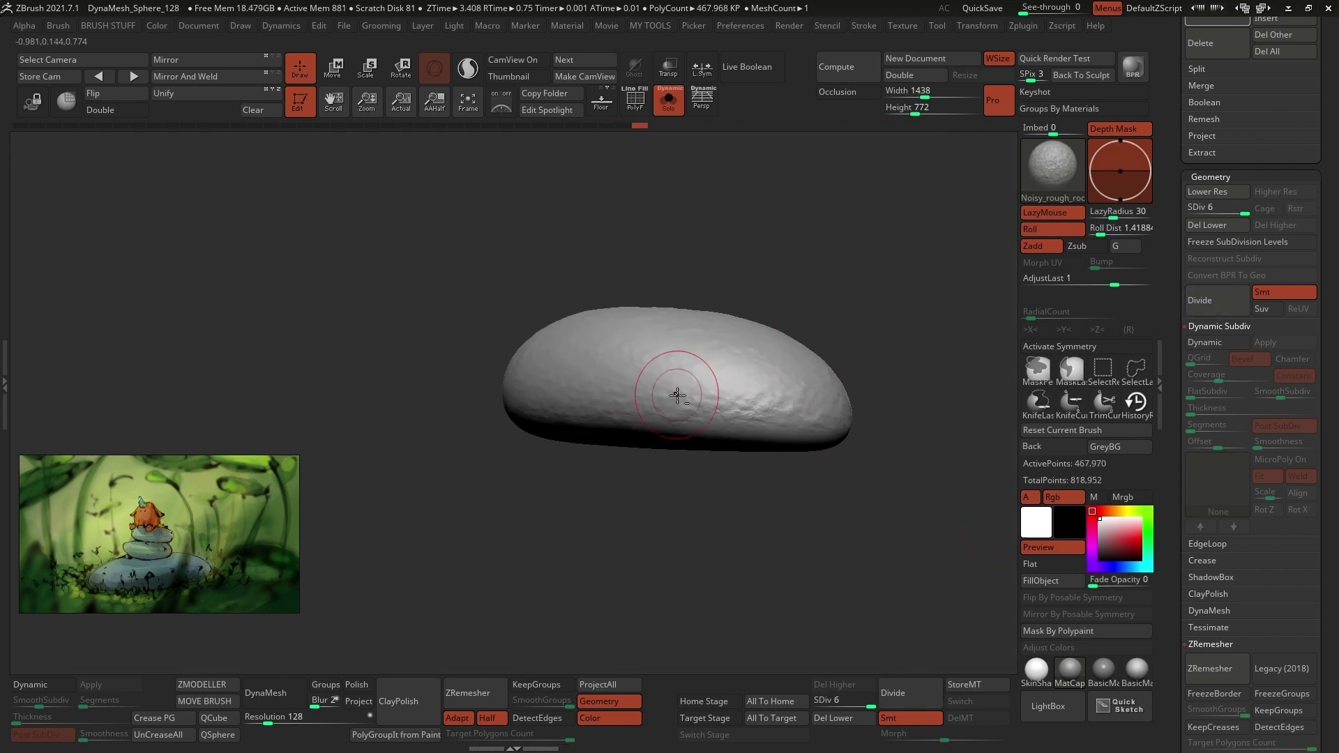
pyautogui.moveTo(878, 418); pyautogui.dragTo(851, 391)
pyautogui.moveTo(600, 335)
pyautogui.mouseDown()
pyautogui.moveTo(709, 303)
pyautogui.moveTo(628, 269)
pyautogui.moveTo(688, 289)
pyautogui.mouseUp()
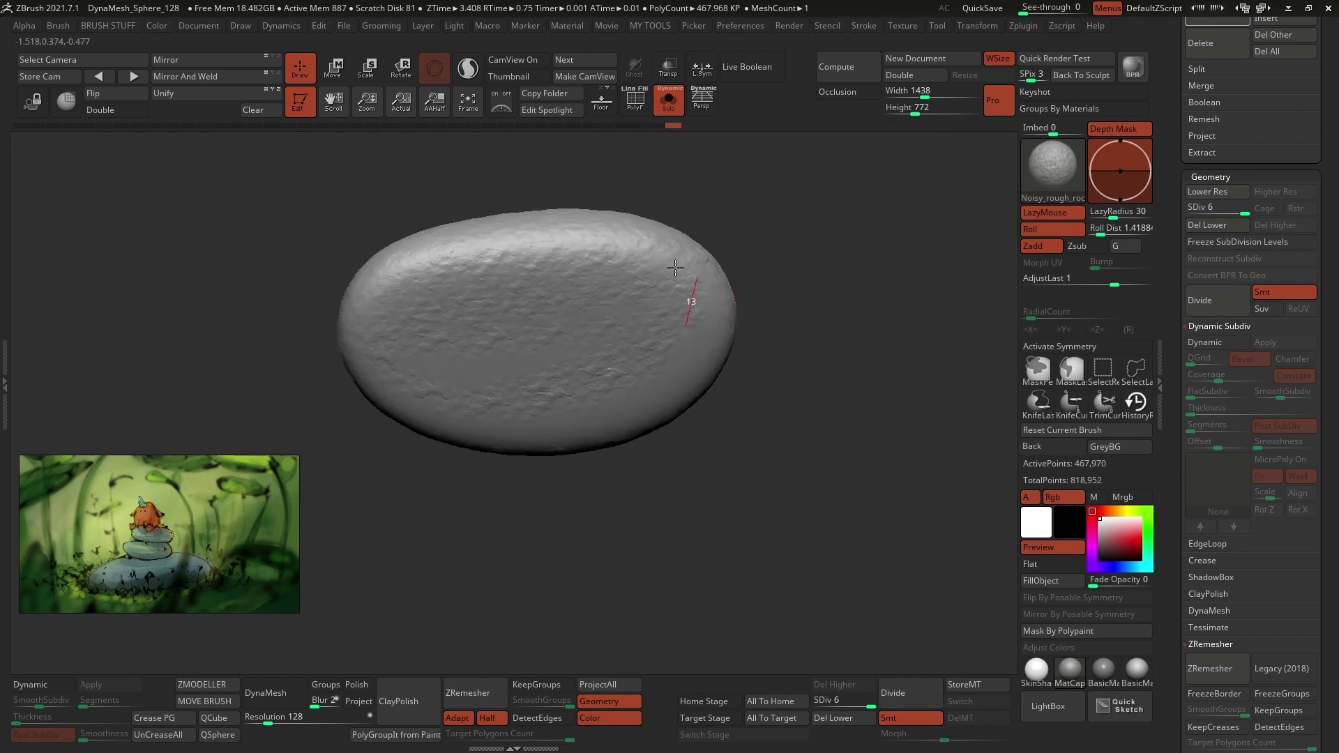
pyautogui.moveTo(422, 432); pyautogui.dragTo(537, 352)
pyautogui.moveTo(816, 327); pyautogui.dragTo(802, 300)
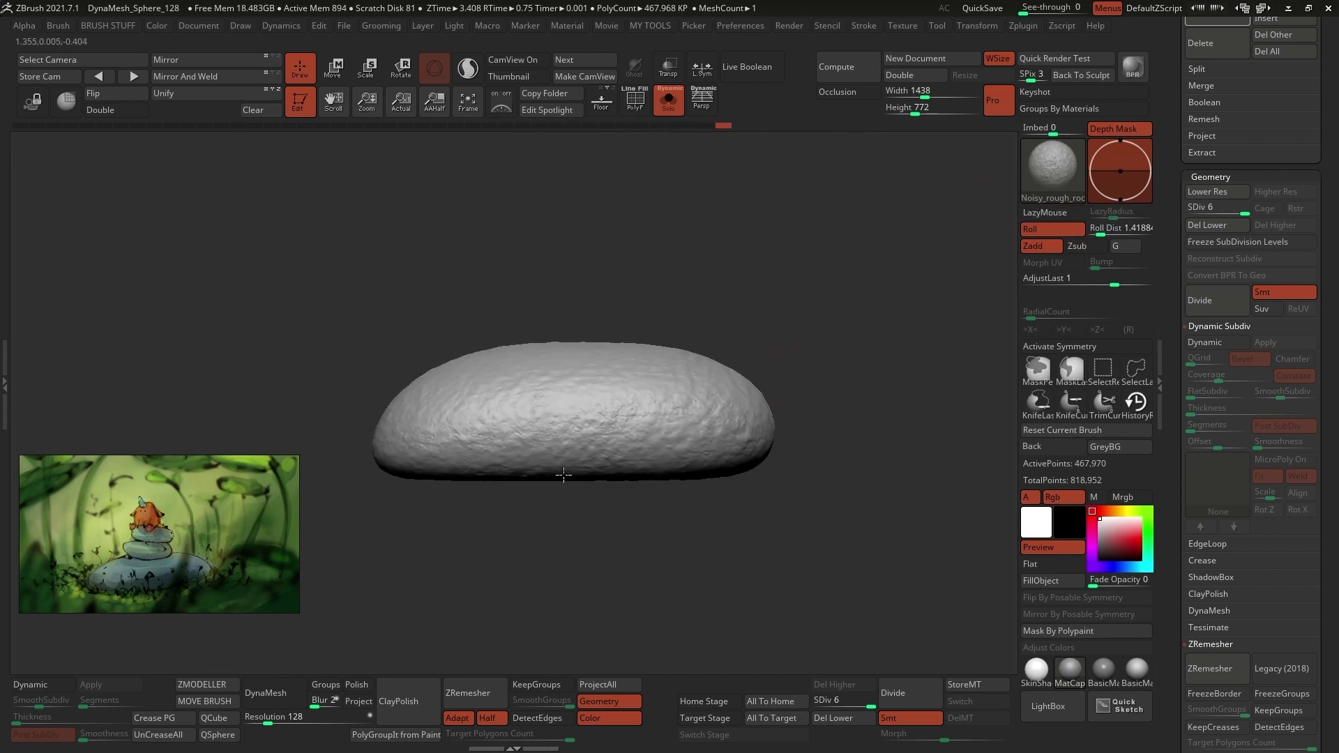
# - Show all stones again and divide the remaining ones to subdivision level 6
pyautogui.click(668, 102)
pyautogui.keyDown('alt'); pyautogui.click(641, 251); pyautogui.keyUp('alt')
pyautogui.click(1214, 303)
# - Isolate the small pebble, brush rock texture over it, and bring back the other stones
pyautogui.hotkey('alt', 's')
pyautogui.keyDown('alt'); pyautogui.moveTo(705, 353); pyautogui.dragTo(557, 329); pyautogui.keyUp('alt')
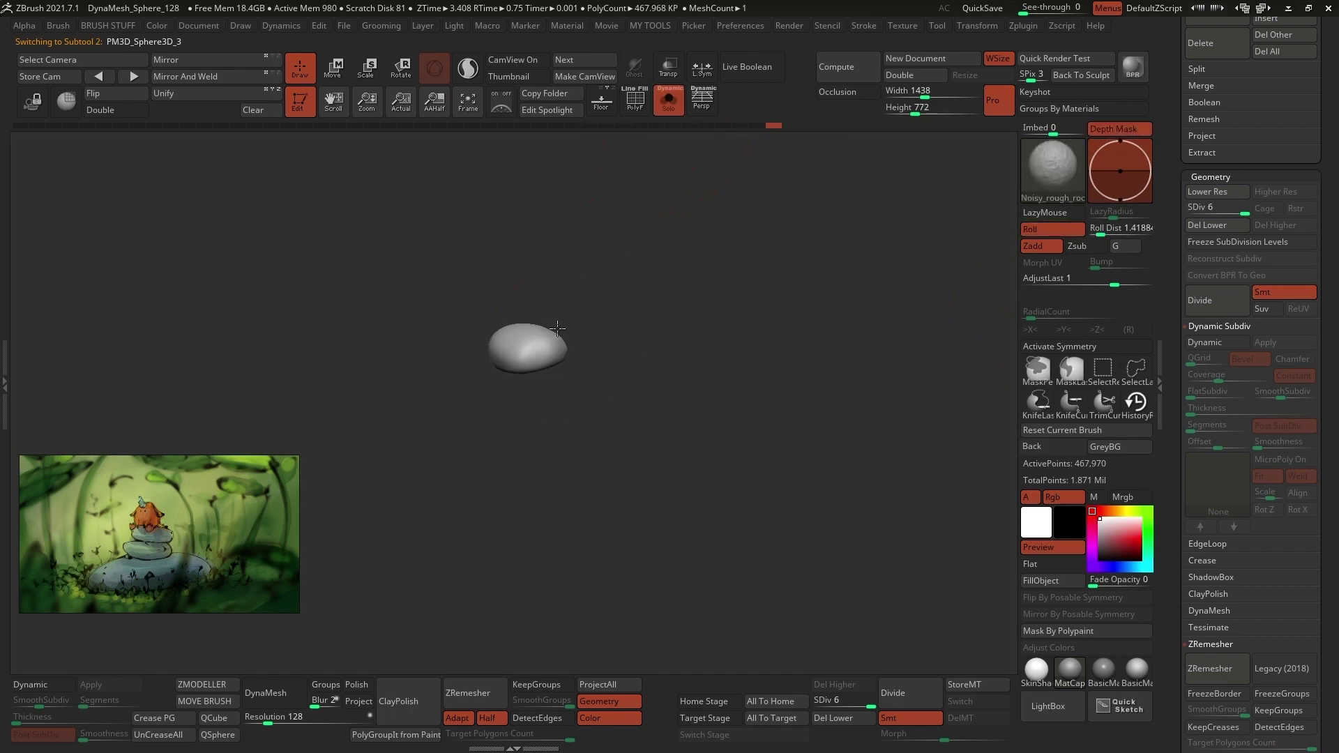
pyautogui.hotkey('shift', 'alt', 's')
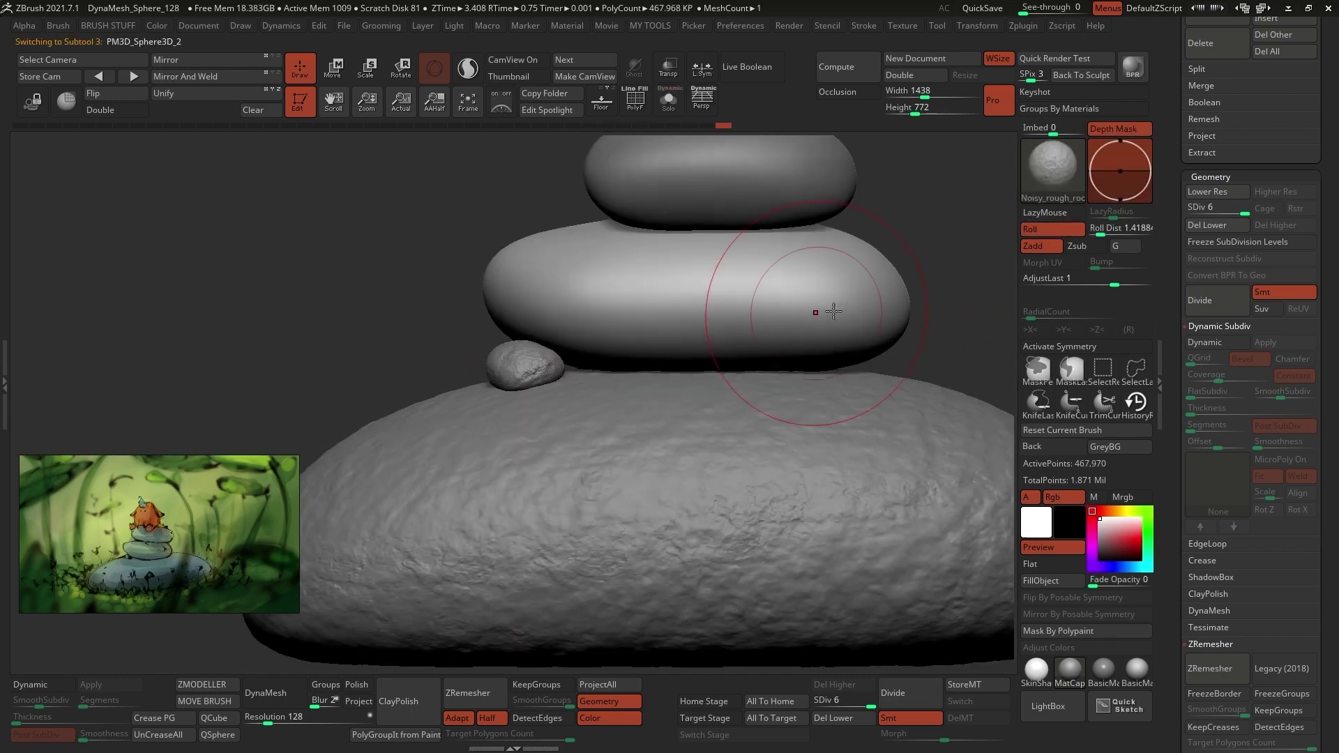
# - Isolate the middle stone, brush rough rock texture around its whole surface, and show the full stack again
pyautogui.keyDown('alt'); pyautogui.click(813, 310); pyautogui.keyUp('alt')
pyautogui.hotkey('shift', 'alt', 's')
pyautogui.moveTo(734, 278); pyautogui.dragTo(594, 451, button='right')
pyautogui.moveTo(595, 451); pyautogui.dragTo(607, 390)
pyautogui.moveTo(607, 391); pyautogui.dragTo(705, 335, button='right')
pyautogui.moveTo(704, 335); pyautogui.dragTo(747, 409)
pyautogui.moveTo(747, 410); pyautogui.dragTo(784, 344, button='right')
pyautogui.hotkey('alt', 'shift', 's')
# - Isolate the top stone, cover it with rough rock texture, and bring back the other stones
pyautogui.keyDown('alt'); pyautogui.click(741, 312); pyautogui.keyUp('alt')
pyautogui.hotkey('alt', 'shift', 's')
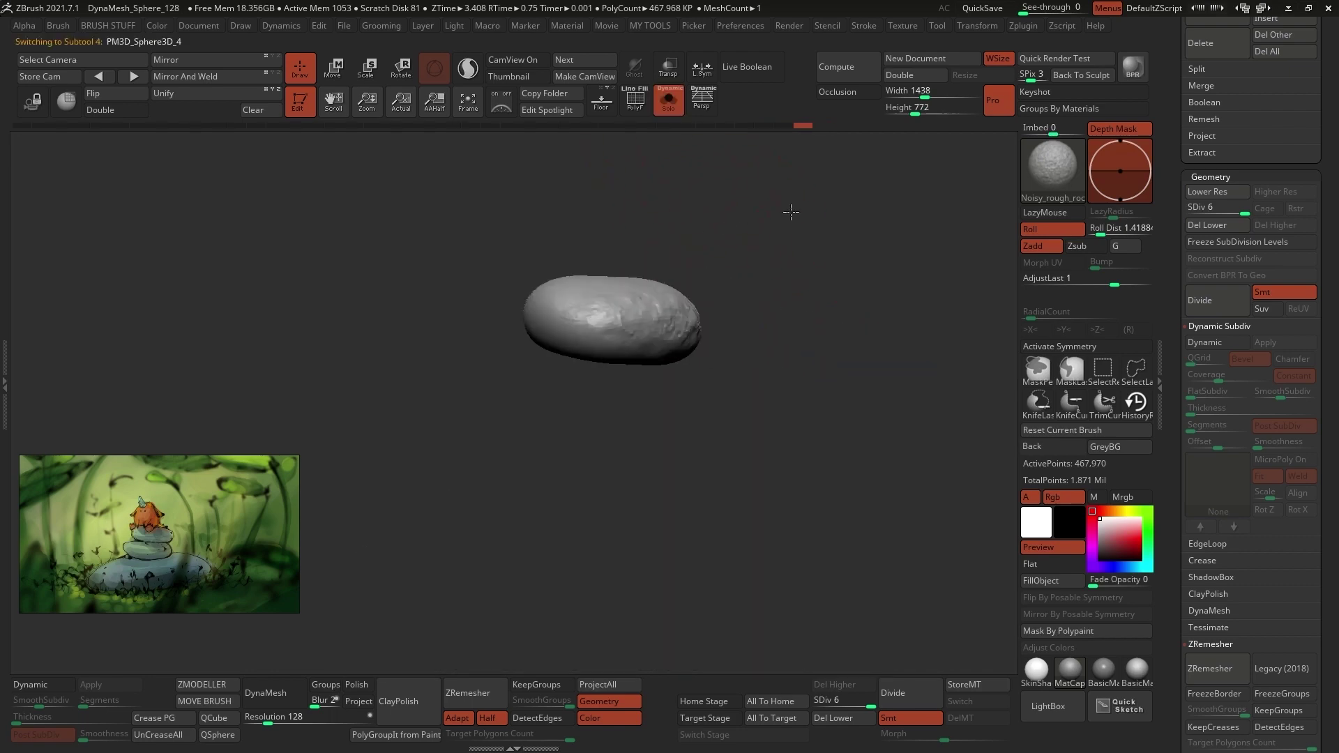
pyautogui.moveTo(788, 212)
pyautogui.mouseDown(button='right')
pyautogui.moveTo(531, 349)
pyautogui.moveTo(552, 366)
pyautogui.moveTo(718, 389)
pyautogui.moveTo(761, 321)
pyautogui.mouseUp(button='right')
pyautogui.hotkey('alt', 'shift', 's')
# - Move the painted concept reference up to the canvas's upper corner, clear of the stones
pyautogui.click(1044, 177)
pyautogui.click(991, 590)
pyautogui.click(940, 617)
pyautogui.moveTo(159, 534); pyautogui.dragTo(154, 211)
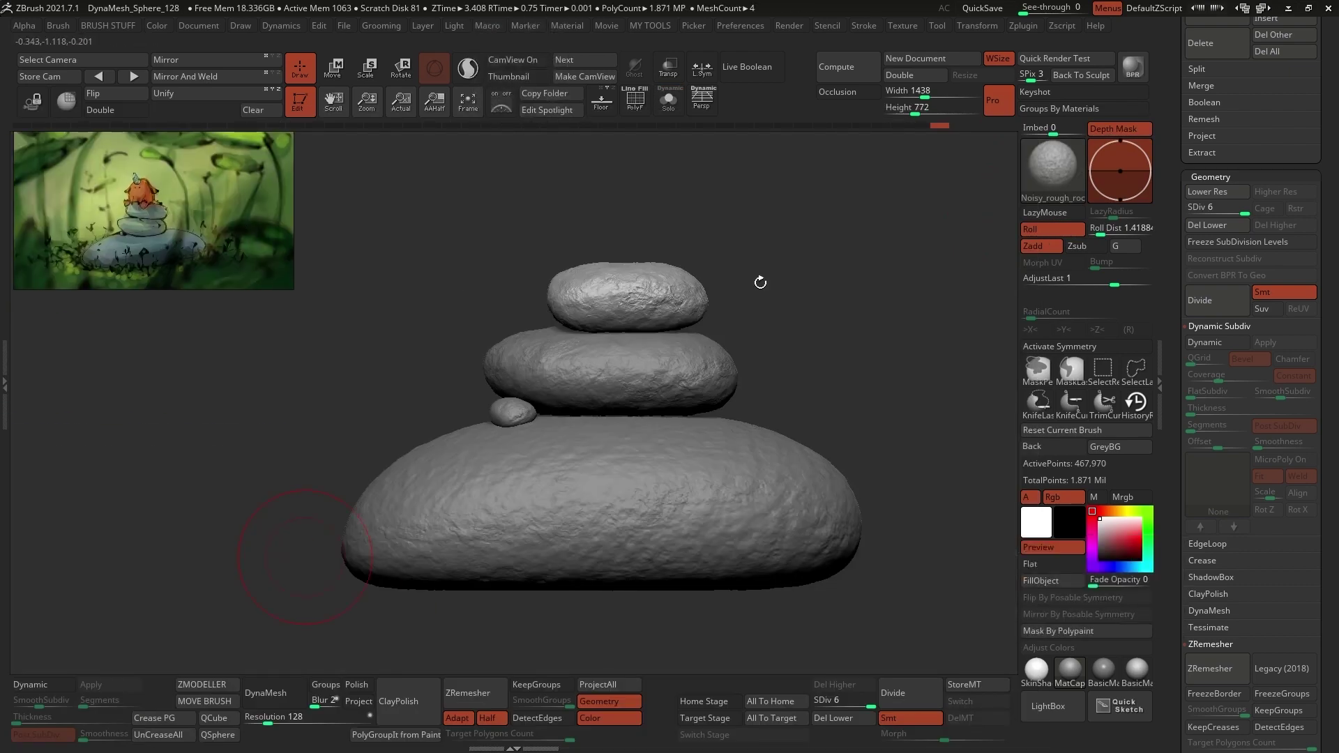
pyautogui.moveTo(759, 281); pyautogui.dragTo(781, 230, button='right')
# - Soften the base stone's texture and sculpt dents into its front with the Clay brush
pyautogui.keyDown('alt'); pyautogui.click(670, 419); pyautogui.keyUp('alt')
pyautogui.moveTo(764, 475)
pyautogui.keyDown('shift'); pyautogui.mouseDown()
pyautogui.moveTo(684, 440)
pyautogui.moveTo(602, 459)
pyautogui.mouseUp(); pyautogui.keyUp('shift')
pyautogui.moveTo(899, 390); pyautogui.dragTo(860, 401, button='right')
pyautogui.press('b')
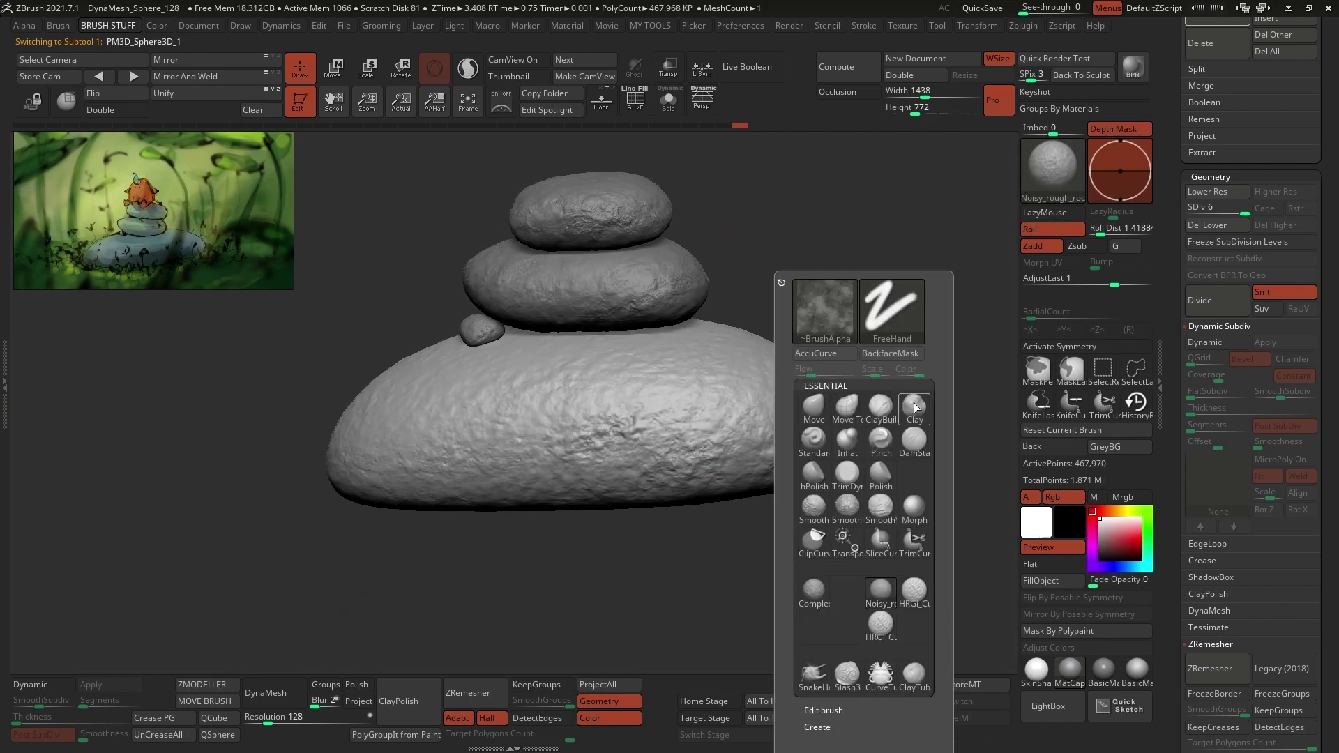
pyautogui.click(914, 408)
pyautogui.keyDown('ctrl'); pyautogui.moveTo(872, 446); pyautogui.dragTo(802, 464, button='right'); pyautogui.keyUp('ctrl')
pyautogui.keyDown('alt'); pyautogui.moveTo(763, 418); pyautogui.dragTo(770, 439, button='right'); pyautogui.keyUp('alt')
pyautogui.moveTo(726, 446); pyautogui.dragTo(692, 459)
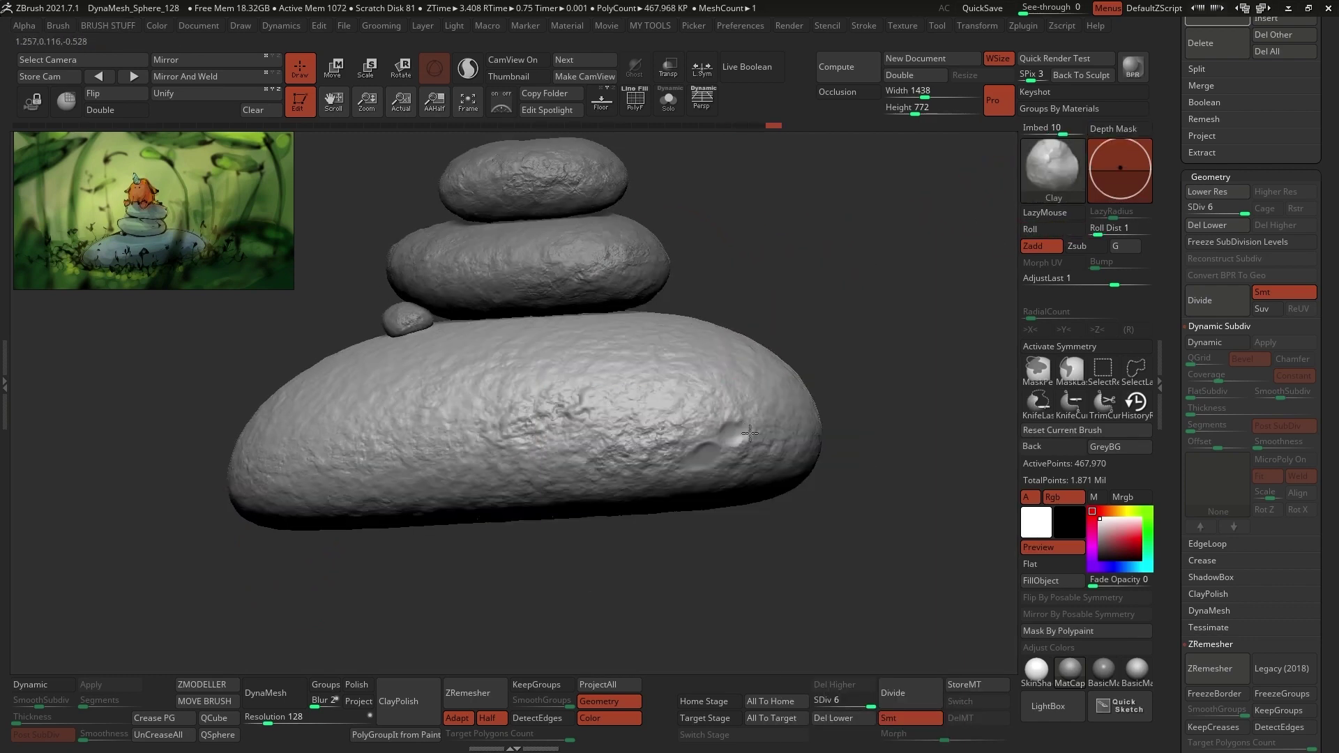
pyautogui.moveTo(750, 433)
pyautogui.mouseDown(button='right')
pyautogui.moveTo(563, 455)
pyautogui.moveTo(693, 395)
pyautogui.moveTo(691, 460)
pyautogui.mouseUp(button='right')
# - Sculpt a chipped hollow into the side of the middle stone with the Clay brush
pyautogui.keyDown('alt'); pyautogui.click(697, 332); pyautogui.keyUp('alt')
pyautogui.moveTo(696, 332); pyautogui.dragTo(488, 326, button='right')
pyautogui.moveTo(420, 271)
pyautogui.mouseDown(button='right')
pyautogui.moveTo(765, 374)
pyautogui.moveTo(784, 418)
pyautogui.mouseUp(button='right')
# - Carve cracks around the hollow and along the front of the middle stone with the DamStandard brush
pyautogui.press('b')
pyautogui.click(833, 441)
pyautogui.moveTo(521, 349); pyautogui.dragTo(563, 384)
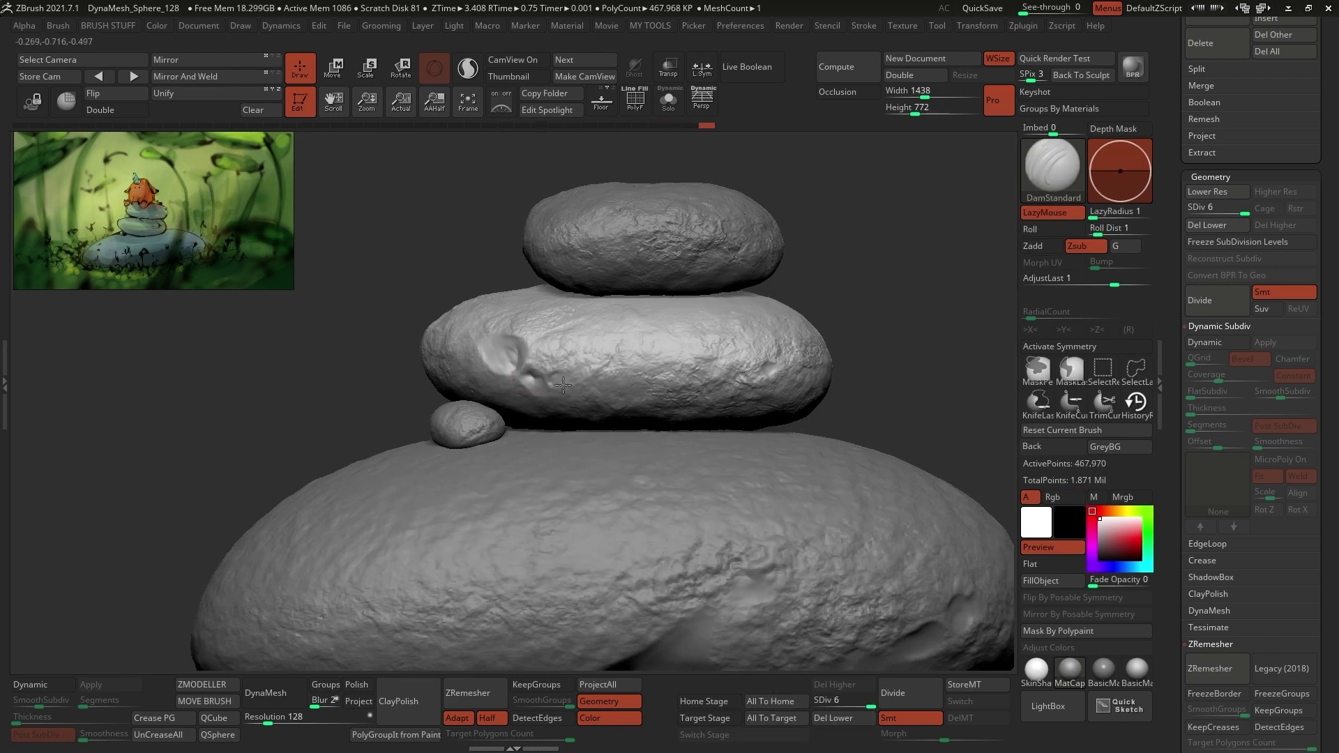
pyautogui.moveTo(753, 371); pyautogui.dragTo(788, 364)
pyautogui.moveTo(873, 363)
pyautogui.mouseDown(button='right')
pyautogui.moveTo(781, 366)
pyautogui.moveTo(830, 348)
pyautogui.mouseUp(button='right')
pyautogui.moveTo(823, 359); pyautogui.dragTo(771, 368)
pyautogui.moveTo(772, 368); pyautogui.dragTo(858, 348, button='right')
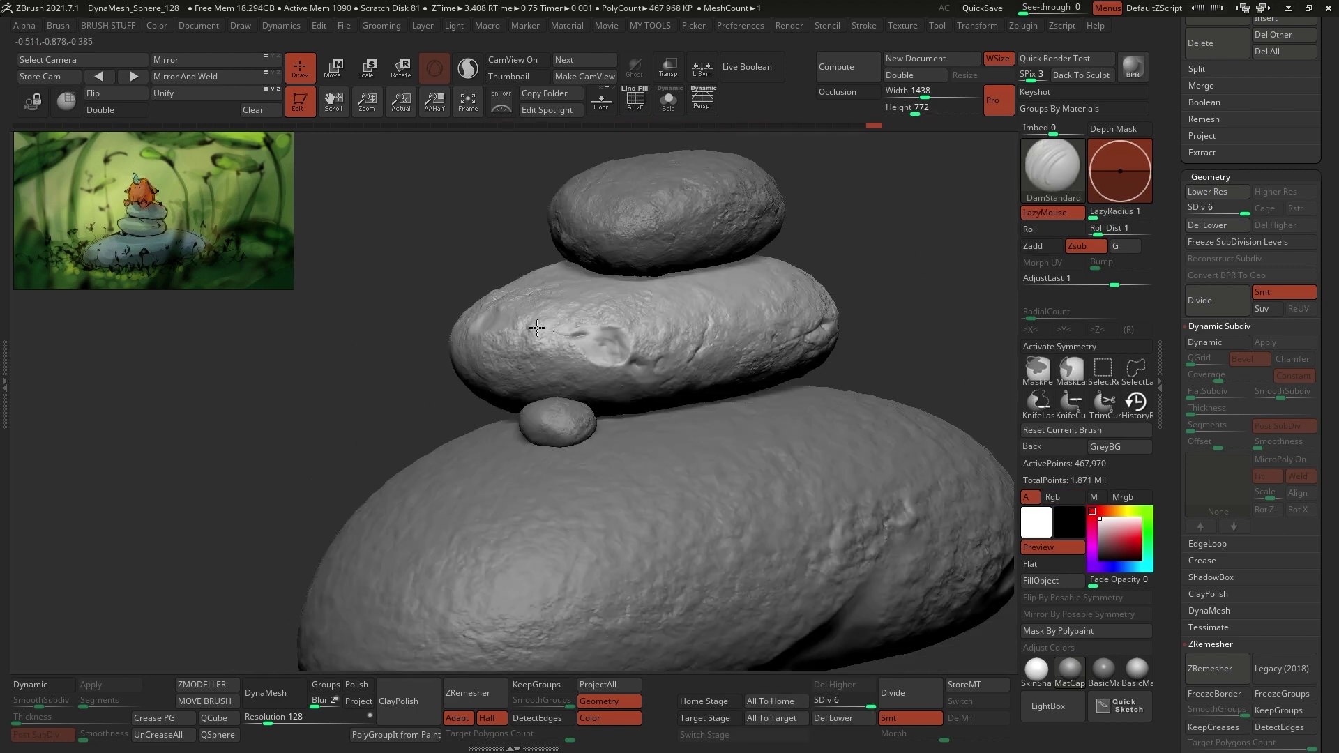
pyautogui.moveTo(628, 348); pyautogui.dragTo(600, 341, button='right')
pyautogui.moveTo(569, 333); pyautogui.dragTo(616, 357)
# - Cut creases into the small pebble and the top stone with the DamStandard brush
pyautogui.keyDown('alt'); pyautogui.click(601, 420); pyautogui.keyUp('alt')
pyautogui.moveTo(606, 422); pyautogui.dragTo(581, 438)
pyautogui.moveTo(704, 391); pyautogui.dragTo(648, 349, button='right')
pyautogui.keyDown('alt'); pyautogui.click(701, 286); pyautogui.keyUp('alt')
pyautogui.moveTo(704, 290); pyautogui.dragTo(741, 276)
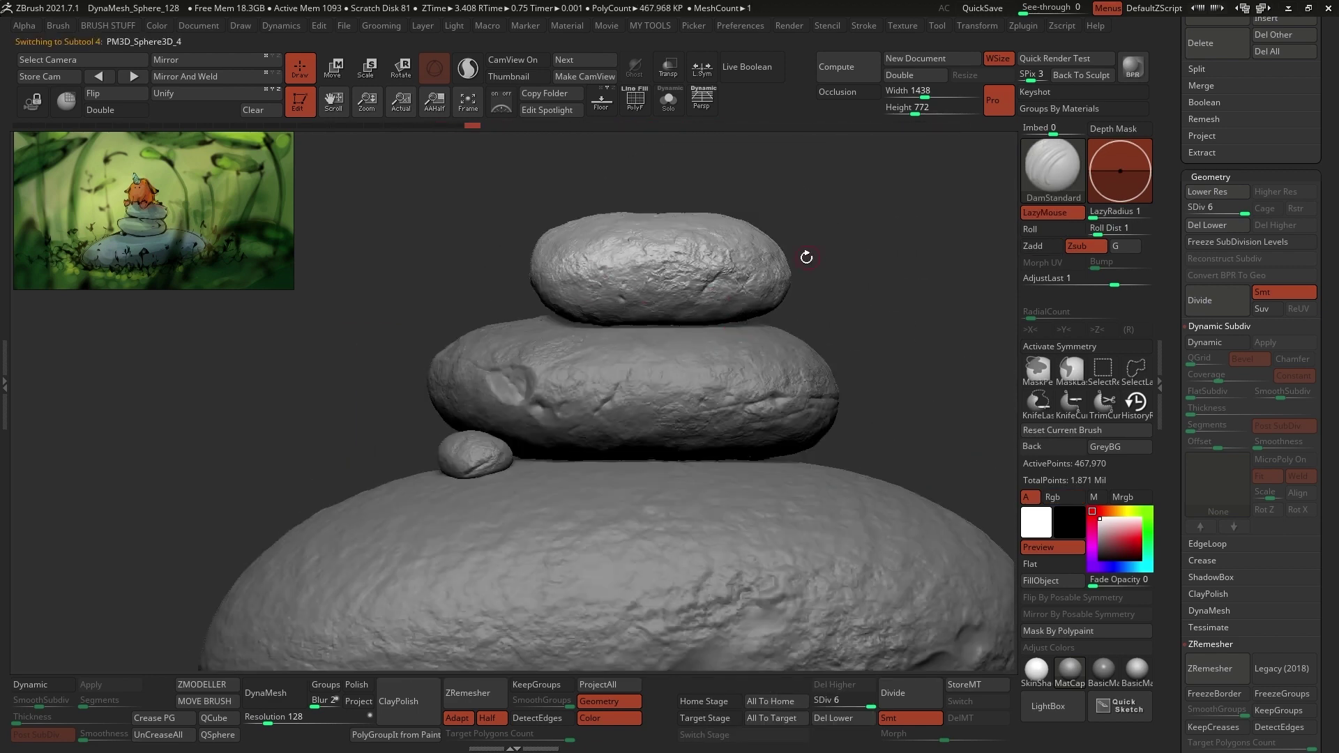
pyautogui.moveTo(806, 257); pyautogui.dragTo(834, 279, button='right')
# - Adjust the brush, toggle LazyMouse, and carve further cracks and chips across the top stone
pyautogui.press('space')
pyautogui.click(774, 438)
pyautogui.moveTo(823, 391)
pyautogui.keyDown('ctrl'); pyautogui.mouseDown(button='right')
pyautogui.moveTo(823, 460)
pyautogui.moveTo(781, 369)
pyautogui.mouseUp(button='right'); pyautogui.keyUp('ctrl')
pyautogui.press('l')
pyautogui.click(687, 341)
pyautogui.moveTo(732, 287)
pyautogui.mouseDown()
pyautogui.moveTo(729, 303)
pyautogui.moveTo(749, 266)
pyautogui.mouseUp()
pyautogui.moveTo(781, 293); pyautogui.dragTo(830, 307, button='right')
pyautogui.moveTo(628, 334); pyautogui.dragTo(698, 328, button='right')
pyautogui.moveTo(655, 314); pyautogui.dragTo(673, 319)
pyautogui.moveTo(642, 313); pyautogui.dragTo(705, 317, button='right')
pyautogui.moveTo(673, 318); pyautogui.dragTo(698, 321)
pyautogui.click(712, 320)
# - Check the middle stone, reselect the base stone, and roughen its surface with the Complex rock brush
pyautogui.moveTo(502, 320)
pyautogui.mouseDown(button='right')
pyautogui.moveTo(558, 332)
pyautogui.moveTo(551, 356)
pyautogui.moveTo(610, 404)
pyautogui.moveTo(812, 446)
pyautogui.moveTo(380, 411)
pyautogui.moveTo(419, 429)
pyautogui.moveTo(494, 403)
pyautogui.mouseUp(button='right')
pyautogui.keyDown('alt'); pyautogui.click(610, 404); pyautogui.keyUp('alt')
pyautogui.moveTo(548, 368)
pyautogui.mouseDown(button='right')
pyautogui.moveTo(453, 334)
pyautogui.moveTo(530, 363)
pyautogui.moveTo(663, 323)
pyautogui.moveTo(657, 454)
pyautogui.moveTo(734, 468)
pyautogui.mouseUp(button='right')
pyautogui.keyDown('alt'); pyautogui.click(657, 461); pyautogui.keyUp('alt')
pyautogui.press('b')
pyautogui.click(399, 222)
pyautogui.press('shift')
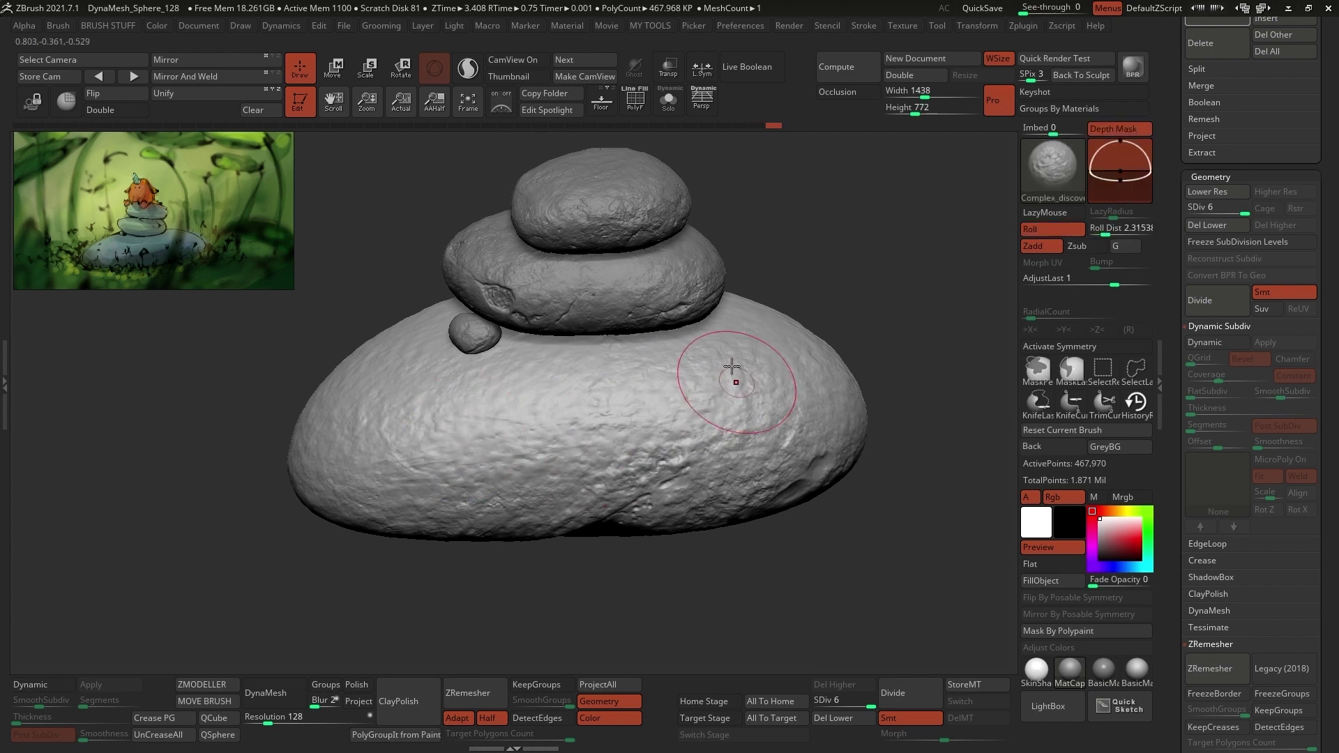
pyautogui.moveTo(732, 366)
pyautogui.mouseDown(button='right')
pyautogui.moveTo(562, 413)
pyautogui.moveTo(484, 464)
pyautogui.mouseUp(button='right')
# - Flatten areas of the base stone with the TrimDynamic brush and switch the stones to the shinier basic material
pyautogui.press('Tab')
pyautogui.click(612, 442)
pyautogui.press('space')
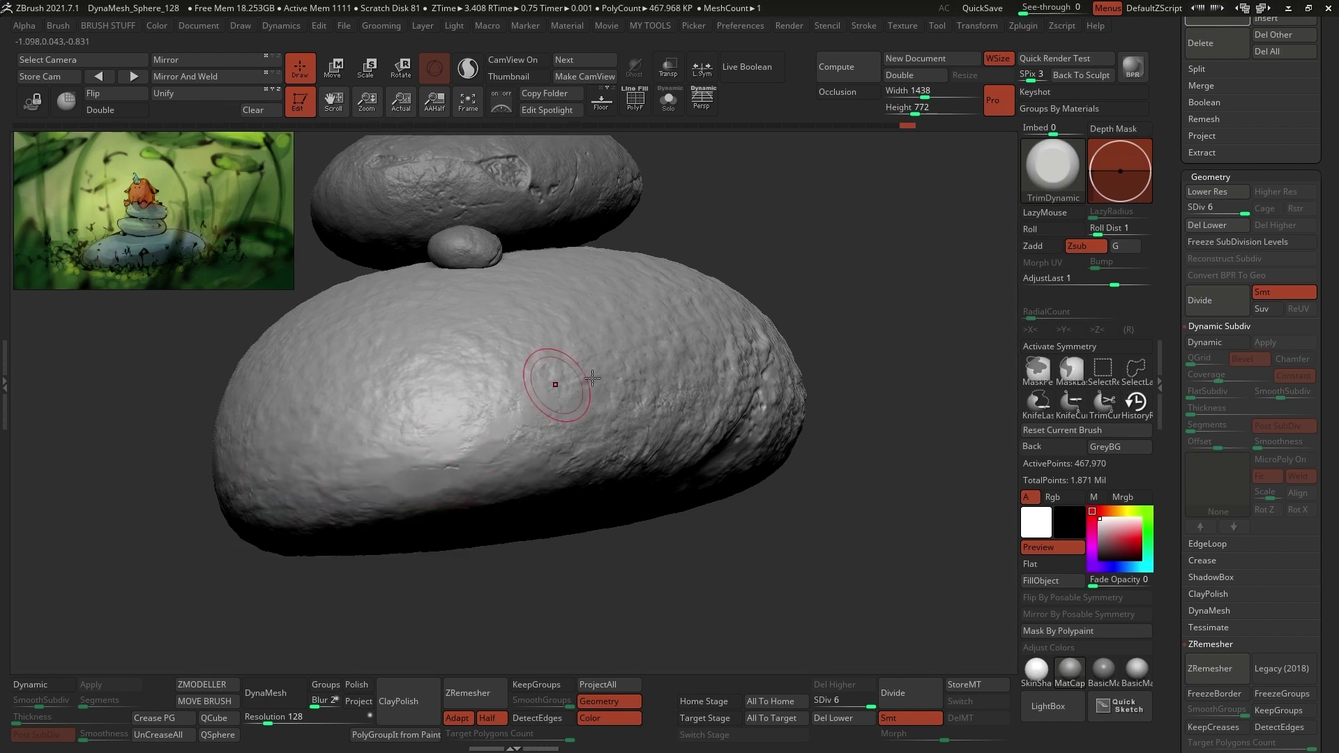
pyautogui.moveTo(593, 378); pyautogui.dragTo(579, 464, button='right')
pyautogui.click(1103, 669)
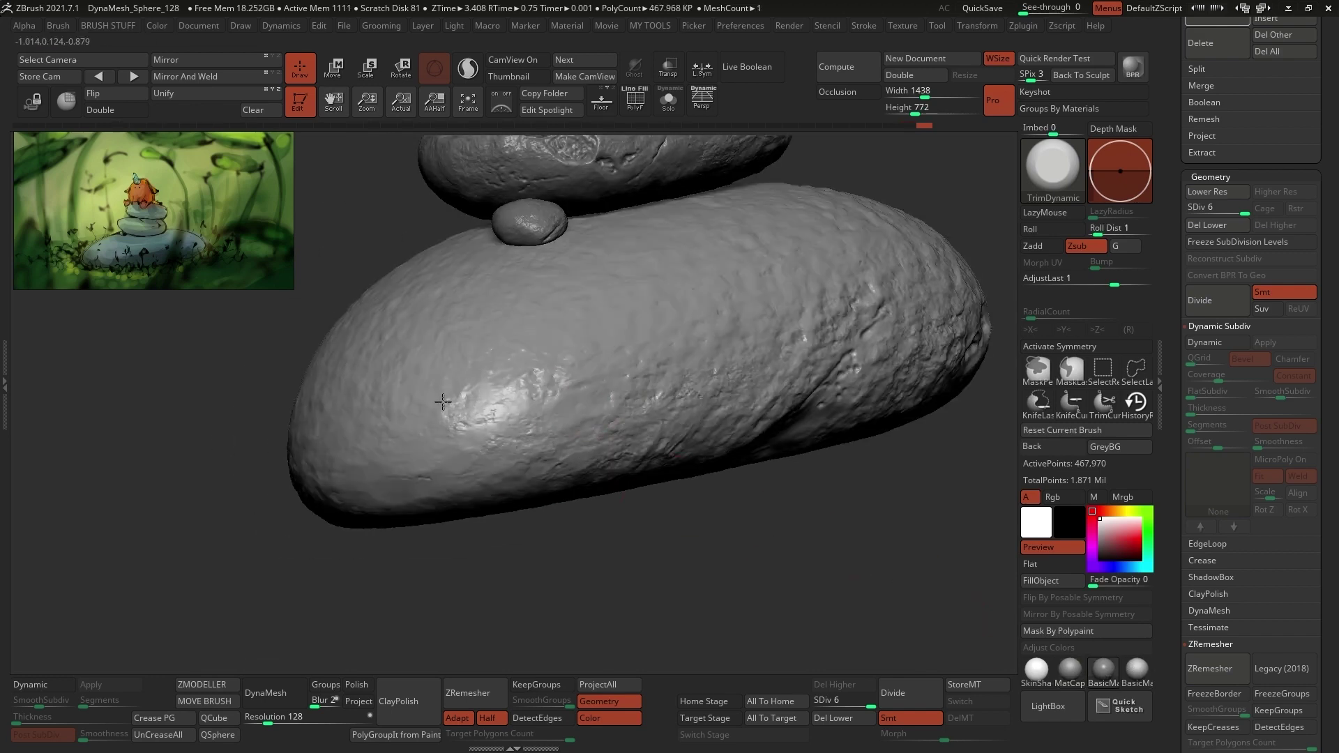
pyautogui.moveTo(530, 323); pyautogui.dragTo(547, 372, button='right')
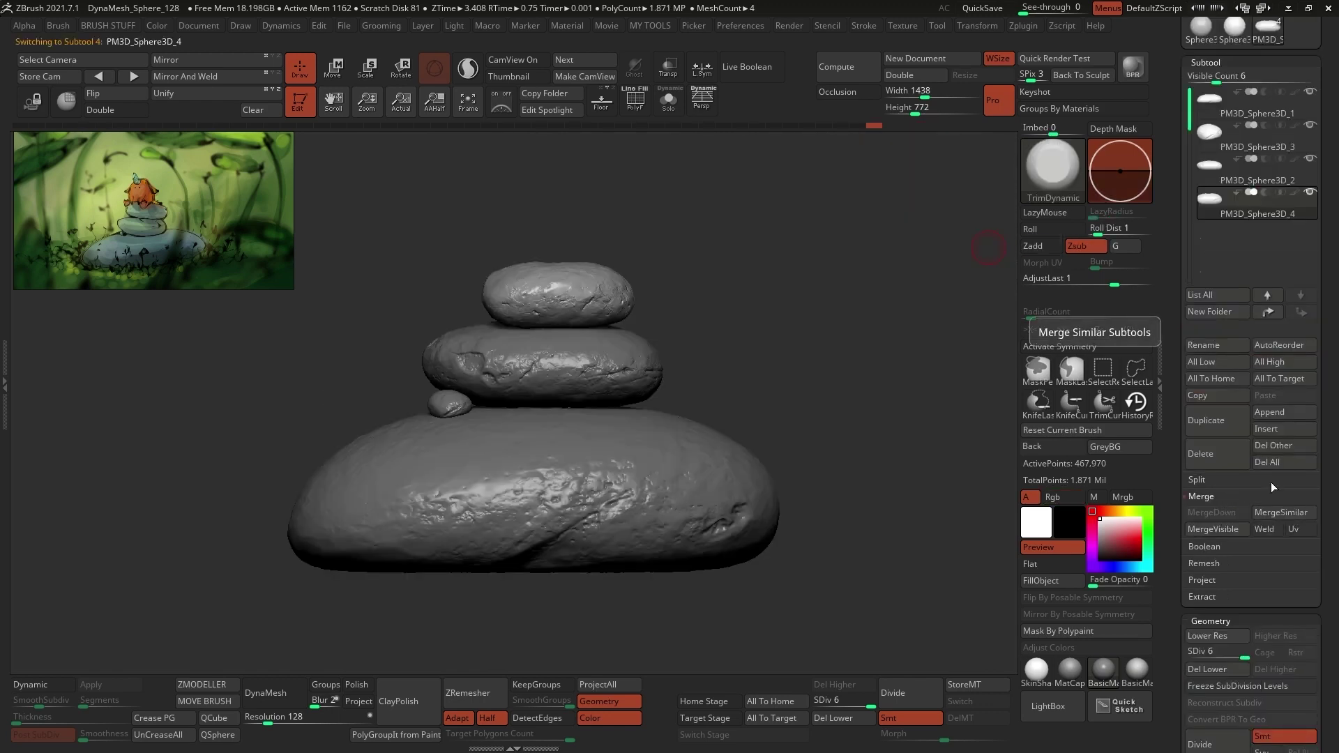
# - Group the four stones in a new subtool folder named rocks
pyautogui.scroll(1, 1271, 483)
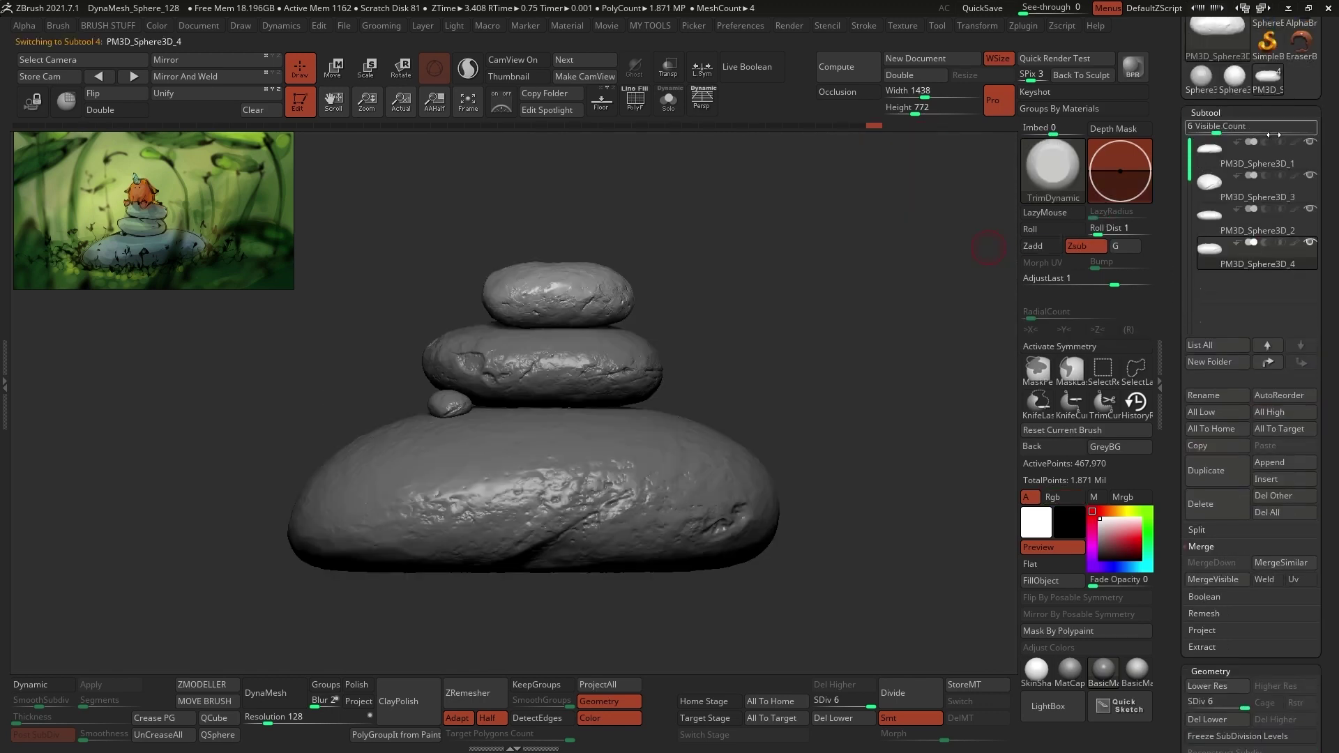
pyautogui.click(1259, 155)
pyautogui.click(1230, 363)
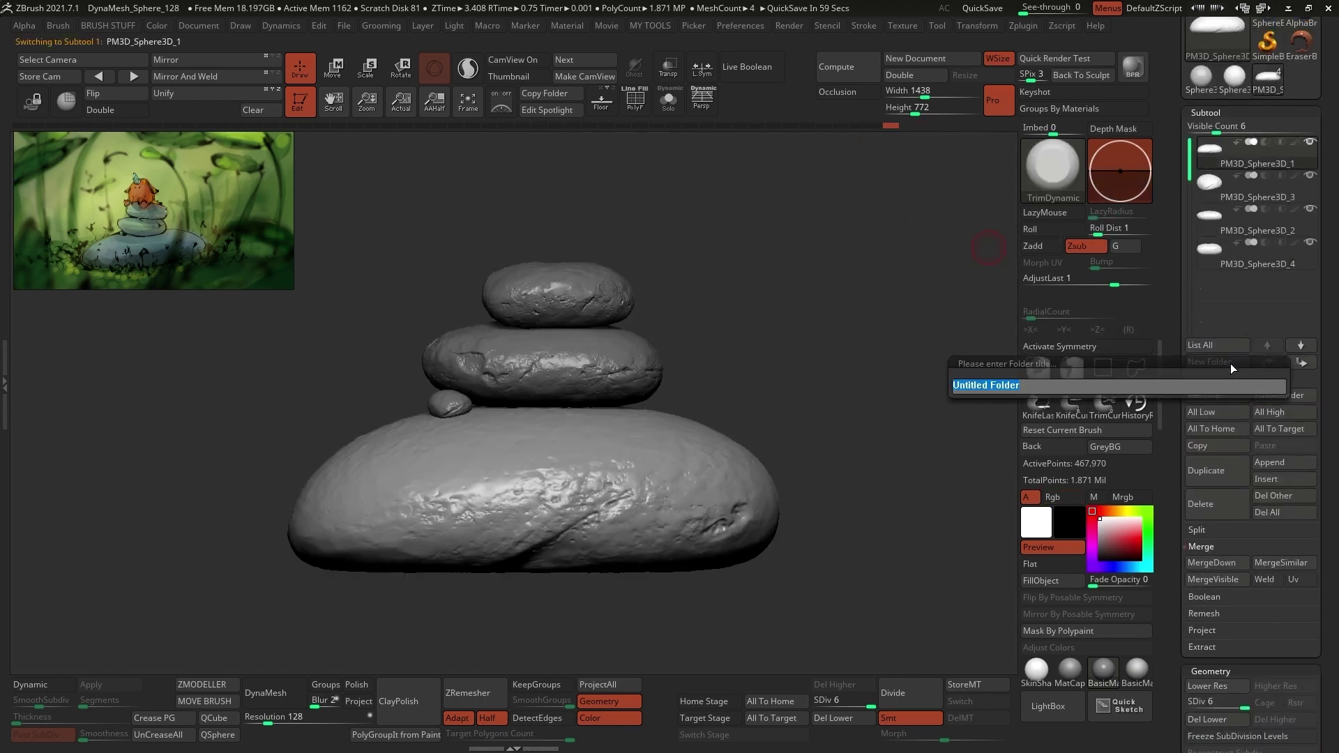
pyautogui.write('rocks')
pyautogui.press('Return')
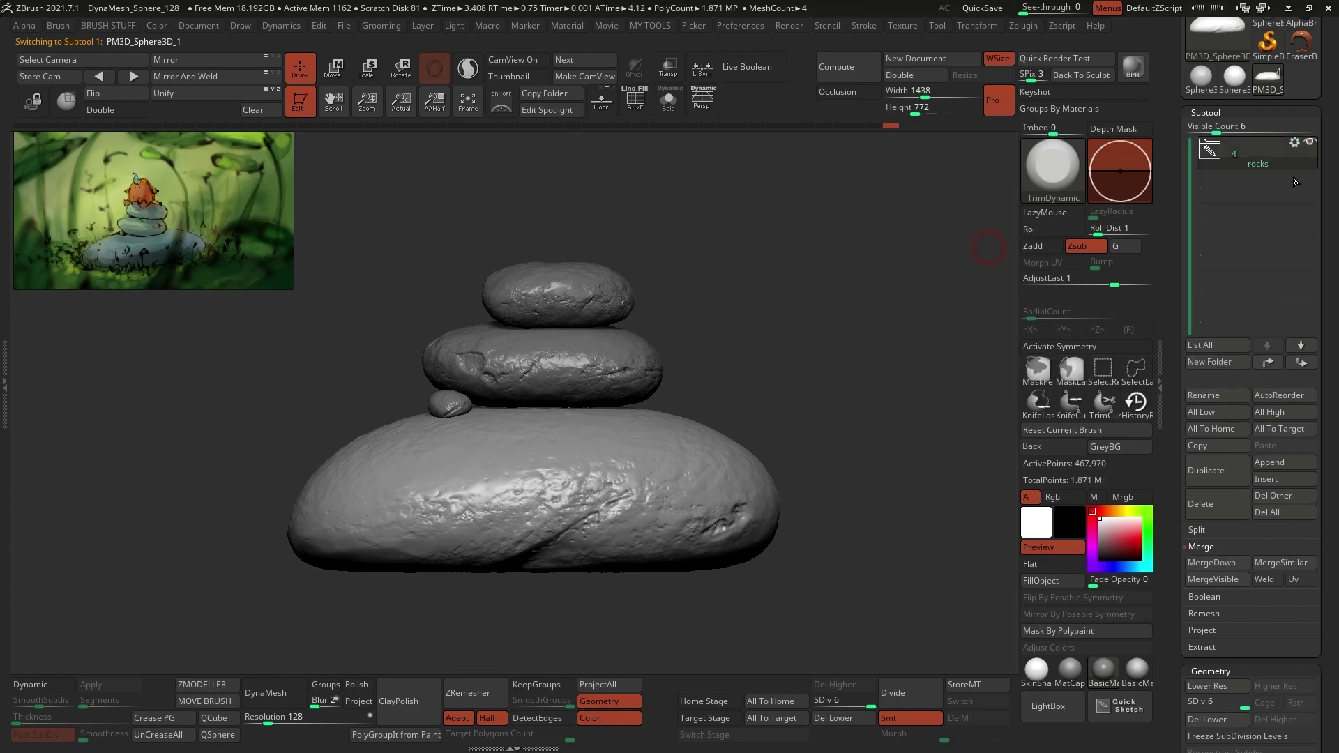
# - Combine the stones in the rocks folder into one merged subtool that keeps the subdivision levels
pyautogui.click(1295, 143)
pyautogui.click(1245, 368)
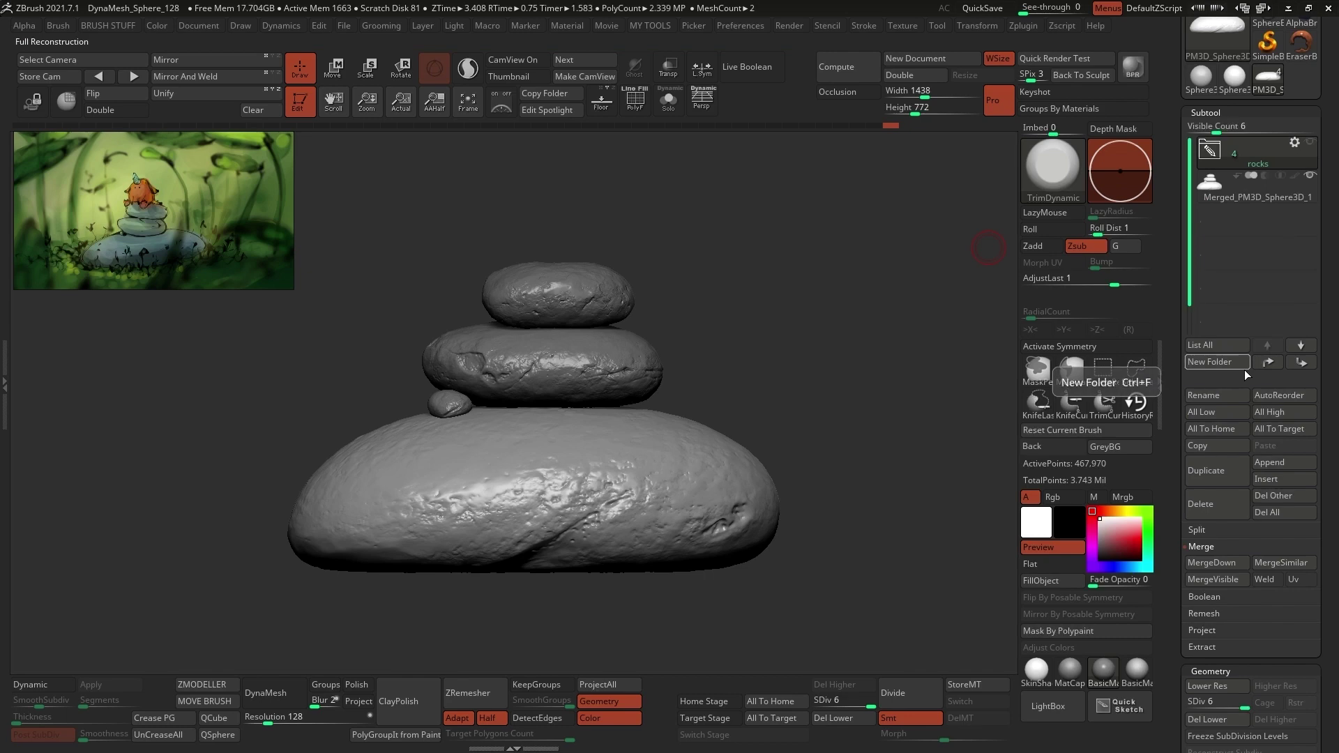
pyautogui.moveTo(833, 378); pyautogui.dragTo(809, 381)
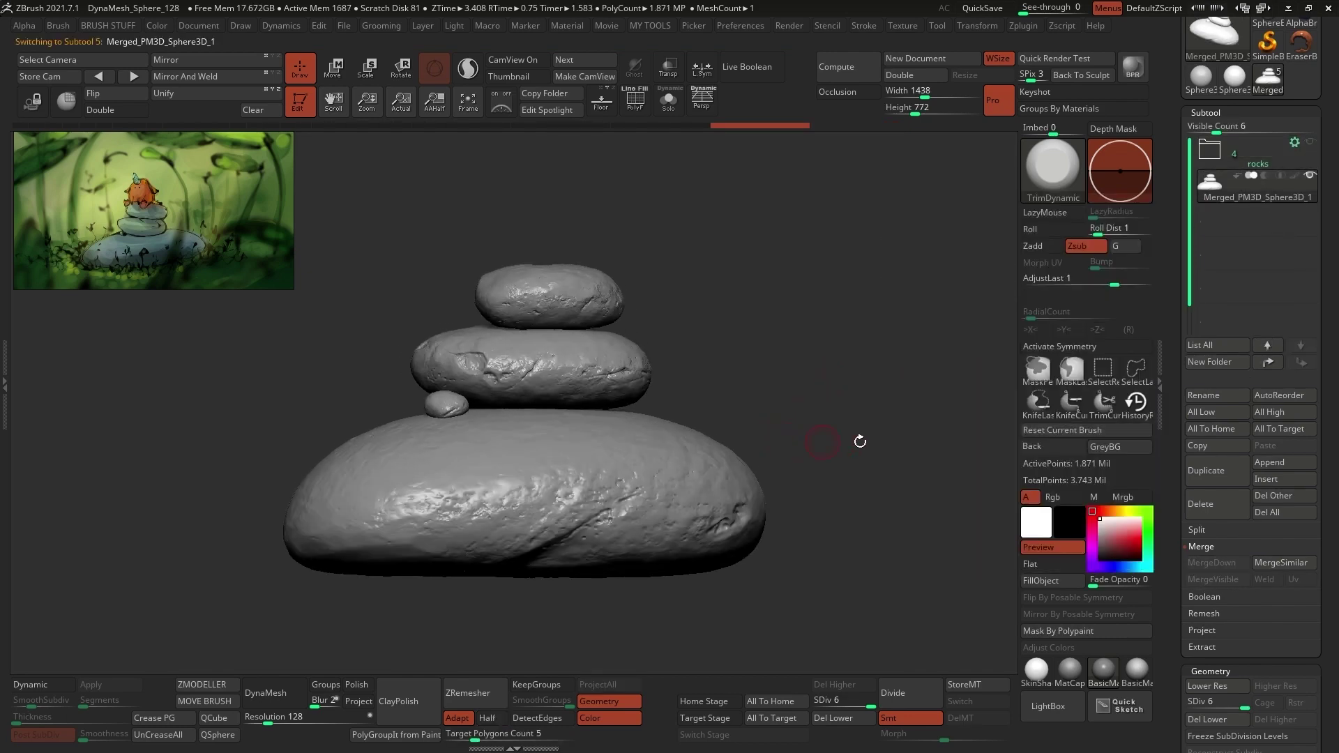
# - Lower the merged stones to subdivision level 1 and show their wireframe
pyautogui.click(1192, 709)
pyautogui.click(1245, 708)
pyautogui.click(1192, 708)
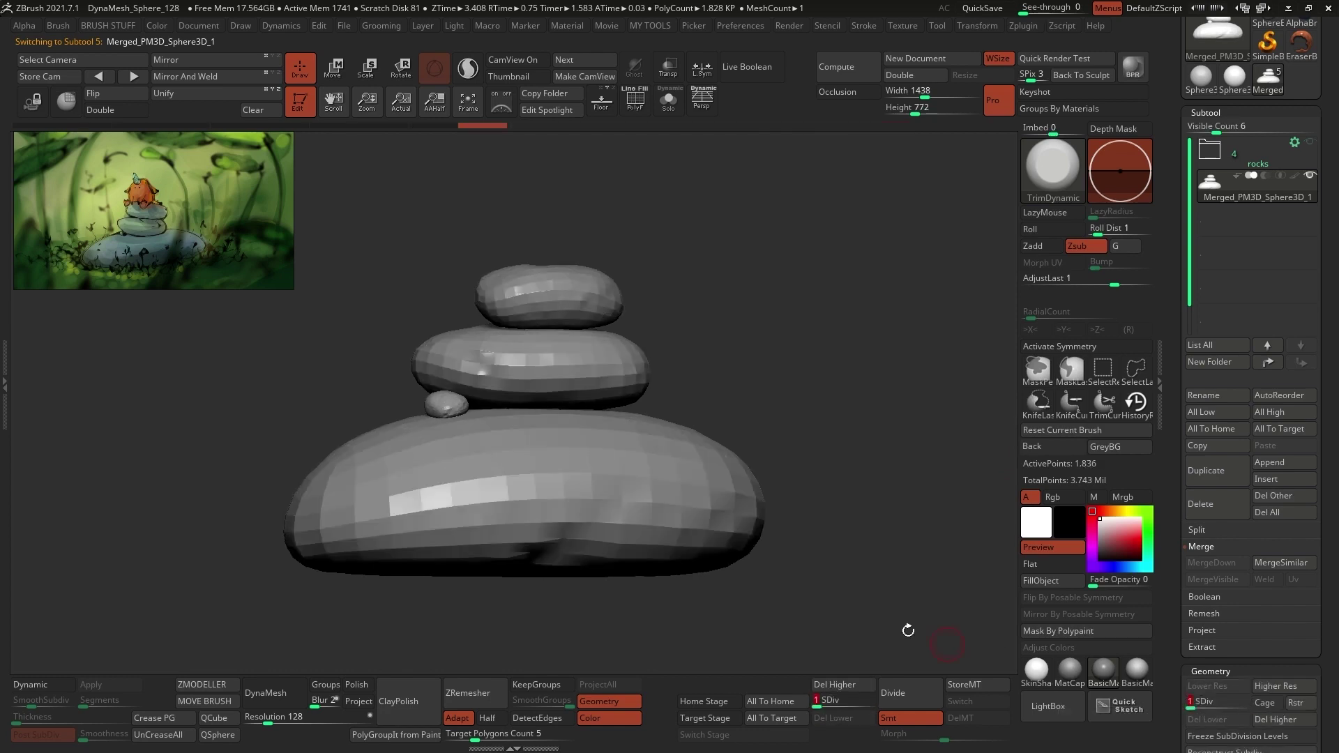
pyautogui.hotkey('shift', 'f')
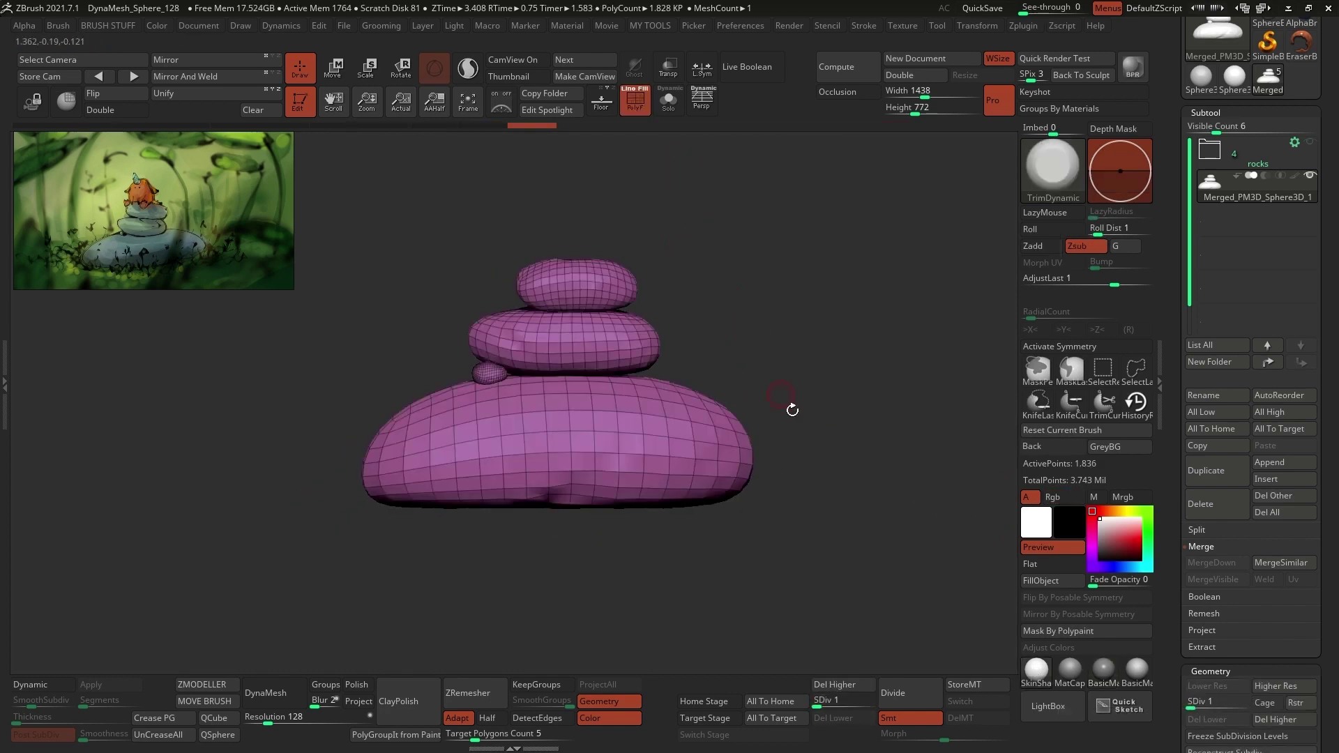
# - Assign new polygroups to the merged stones so each separate stone gets its own group
pyautogui.press('space')
pyautogui.click(807, 269)
pyautogui.moveTo(768, 304); pyautogui.dragTo(755, 330)
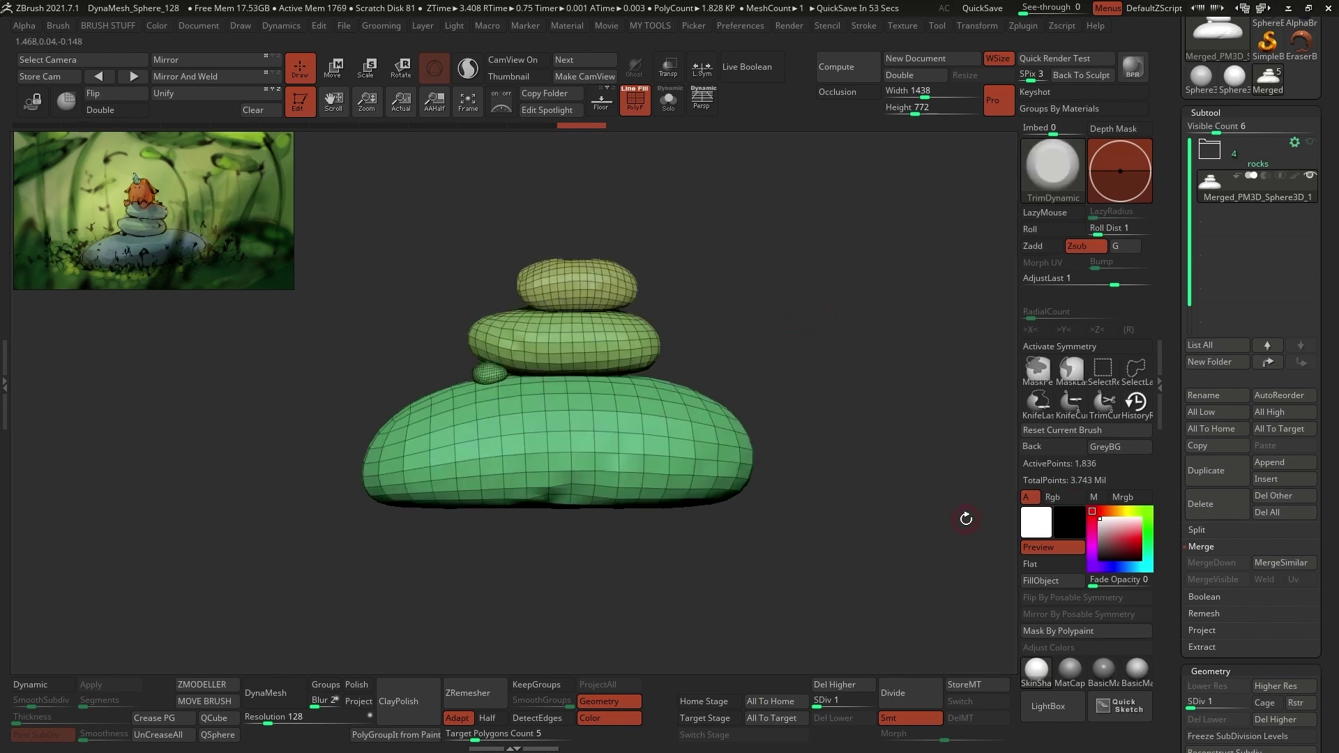
pyautogui.moveTo(966, 518); pyautogui.dragTo(857, 519)
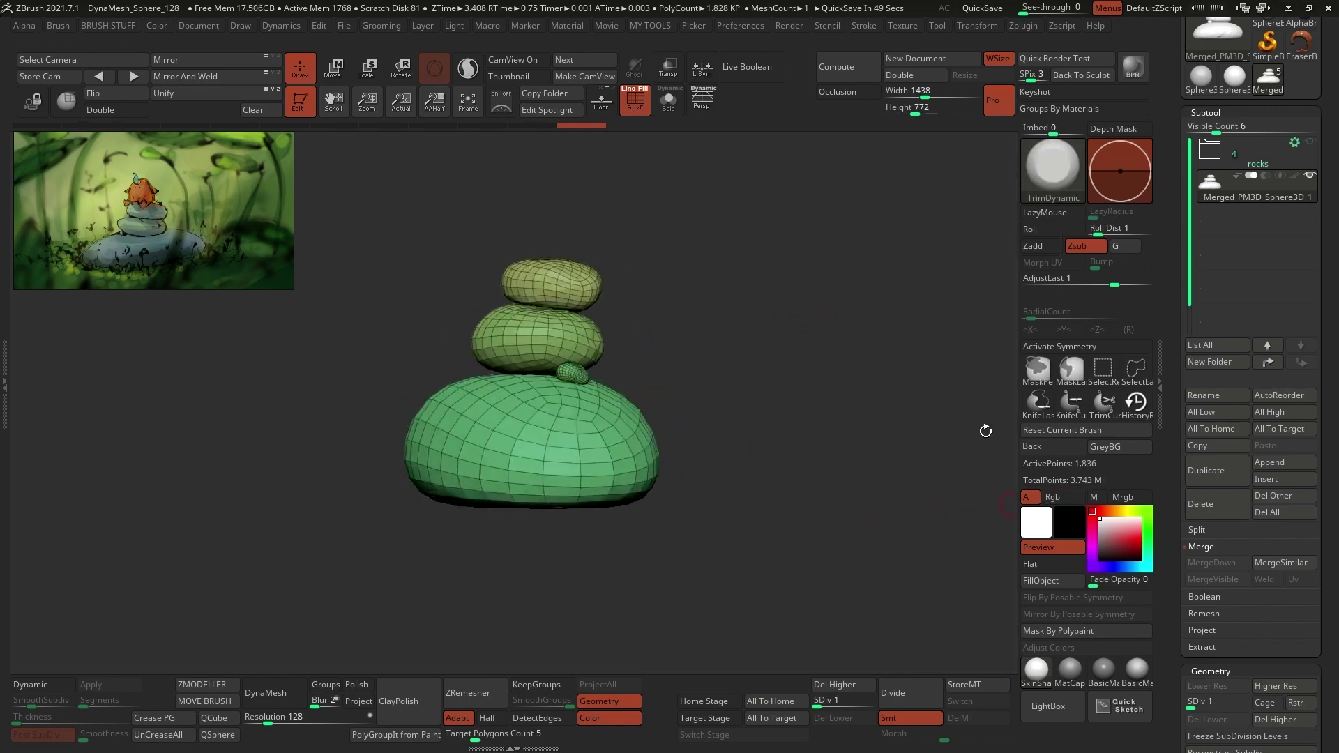
pyautogui.moveTo(986, 431); pyautogui.dragTo(961, 343)
# - Hide the band of faces around the base stone's sides and turn on double-sided display
pyautogui.keyDown('ctrl'); pyautogui.keyDown('shift'); pyautogui.click(576, 359); pyautogui.keyUp('shift'); pyautogui.keyUp('ctrl')
pyautogui.click(117, 110)
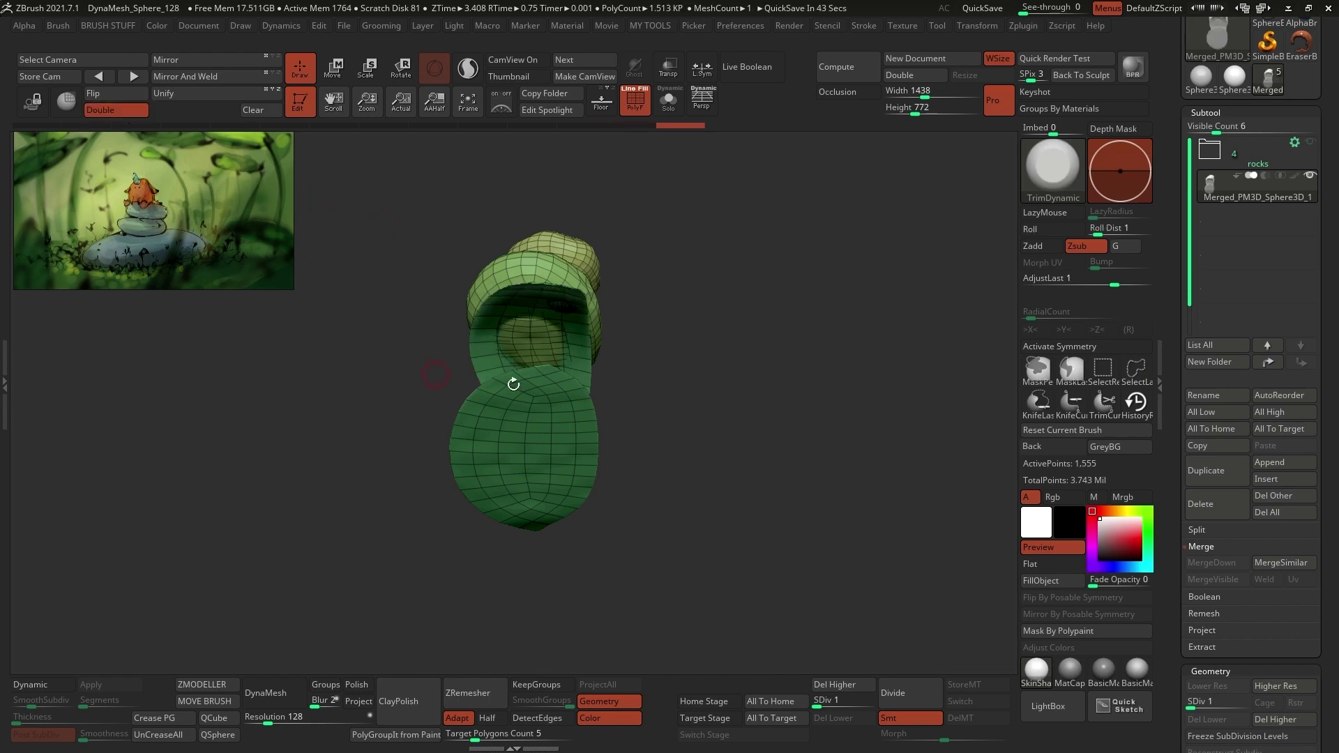
pyautogui.keyDown('ctrl'); pyautogui.keyDown('shift'); pyautogui.moveTo(745, 362); pyautogui.dragTo(770, 444); pyautogui.keyUp('shift'); pyautogui.keyUp('ctrl')
pyautogui.keyDown('ctrl'); pyautogui.keyDown('shift'); pyautogui.moveTo(770, 418); pyautogui.dragTo(774, 391); pyautogui.keyUp('shift'); pyautogui.keyUp('ctrl')
pyautogui.moveTo(693, 311); pyautogui.dragTo(690, 384)
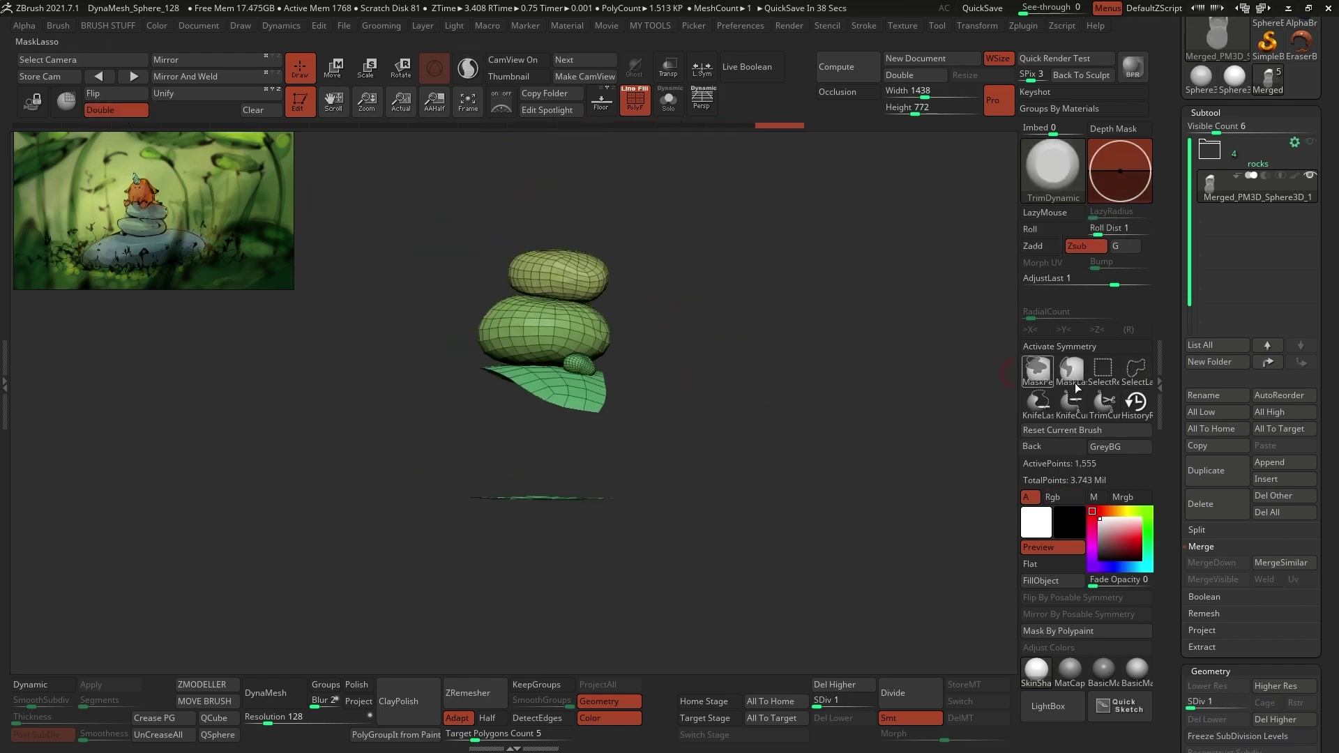
# - Change the visible selection so only the underside patch of the base stone is hidden
pyautogui.keyDown('ctrl'); pyautogui.keyDown('shift'); pyautogui.moveTo(464, 234); pyautogui.dragTo(663, 450); pyautogui.keyUp('shift'); pyautogui.keyUp('ctrl')
pyautogui.keyDown('ctrl'); pyautogui.keyDown('shift'); pyautogui.moveTo(737, 424); pyautogui.dragTo(759, 434); pyautogui.keyUp('shift'); pyautogui.keyUp('ctrl')
pyautogui.moveTo(760, 429); pyautogui.dragTo(761, 339)
pyautogui.keyDown('alt'); pyautogui.moveTo(758, 465); pyautogui.dragTo(765, 347); pyautogui.keyUp('alt')
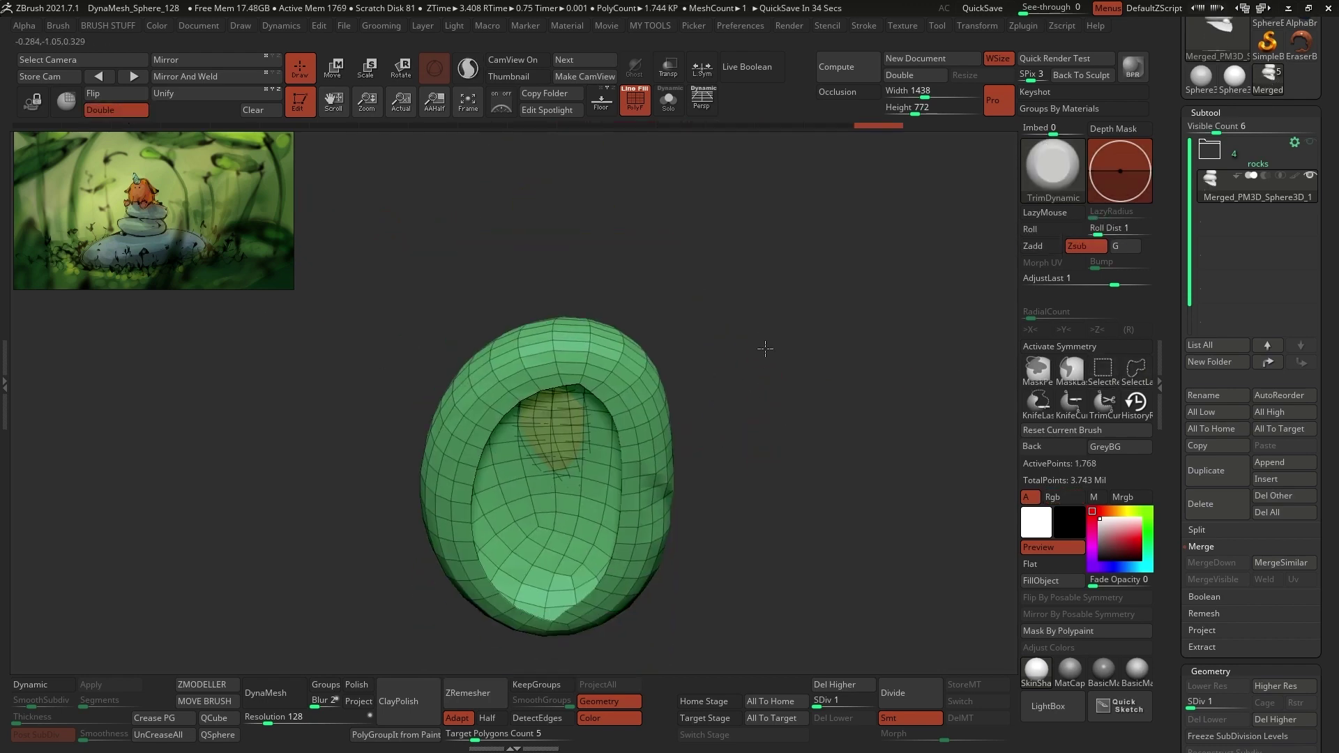
# - Shrink the visible part of the stones ring by ring so the hidden underside patch of the base stone widens
pyautogui.moveTo(1208, 452); pyautogui.dragTo(1210, 215)
pyautogui.moveTo(1210, 655); pyautogui.dragTo(1210, 303)
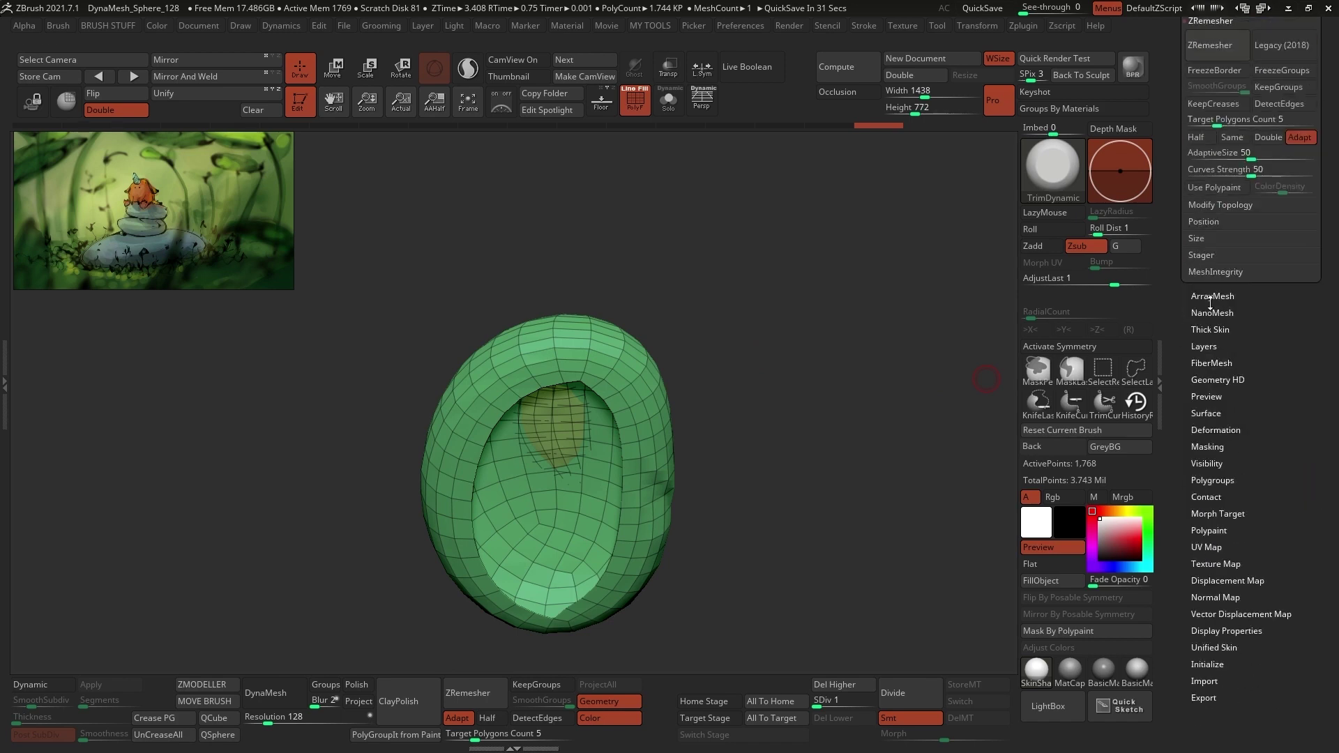
pyautogui.click(1213, 463)
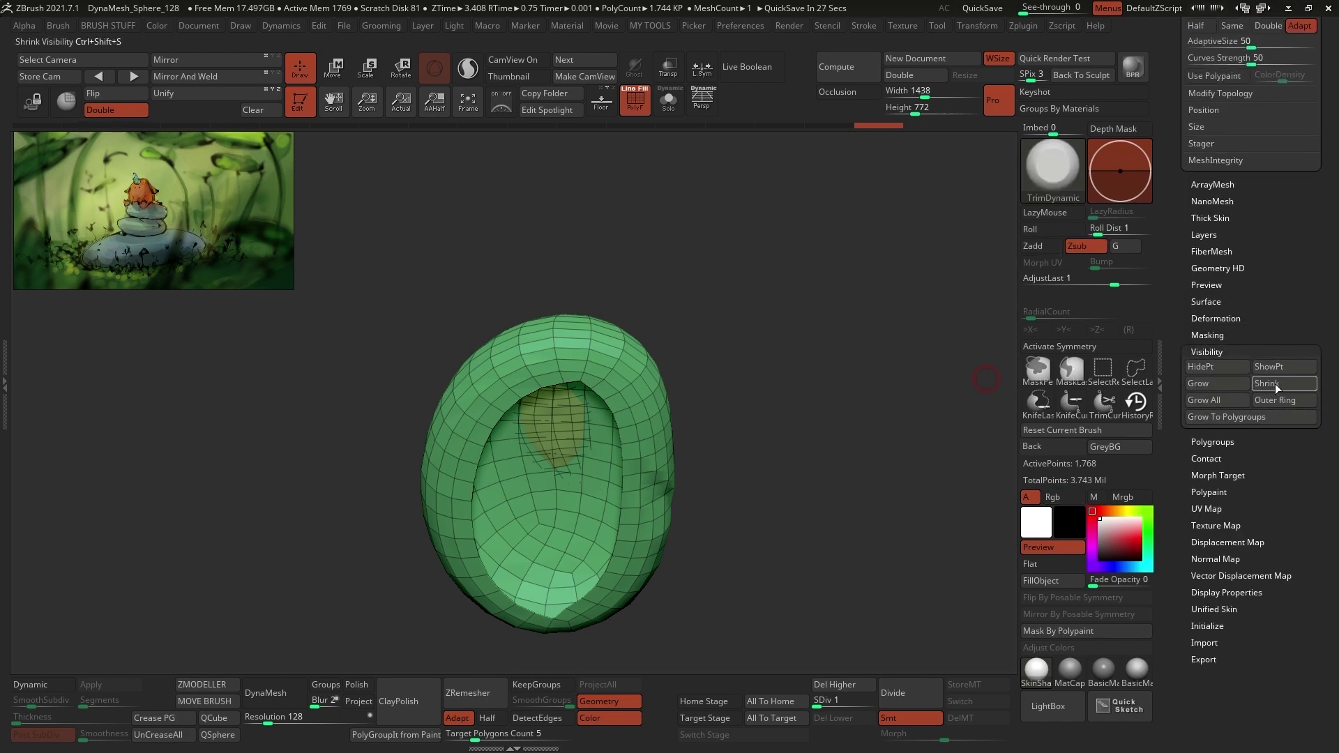
pyautogui.click(1270, 385)
pyautogui.click(1239, 383)
pyautogui.click(1264, 384)
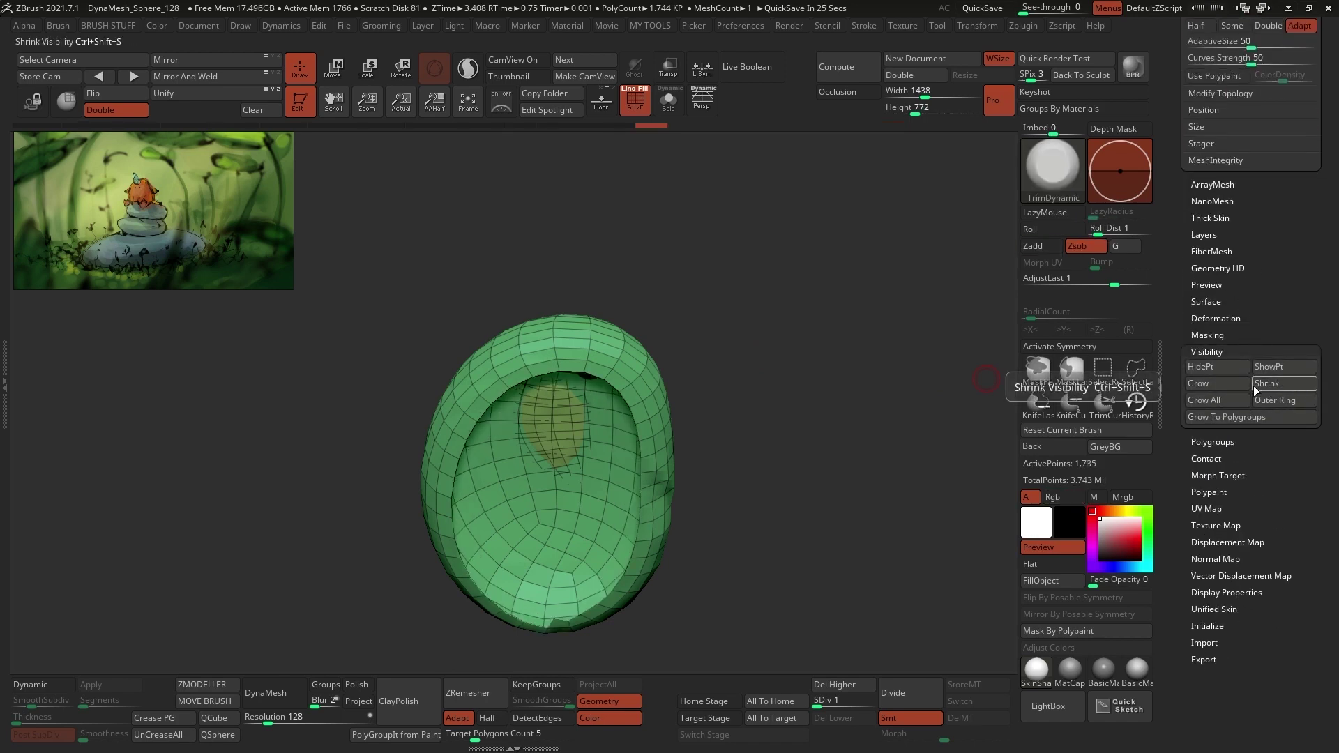
# - Regroup the visible stones, invert the visibility to give the base's underside its own polygroup, and show the whole stack again
pyautogui.keyDown('shift'); pyautogui.click(1236, 440); pyautogui.keyUp('shift')
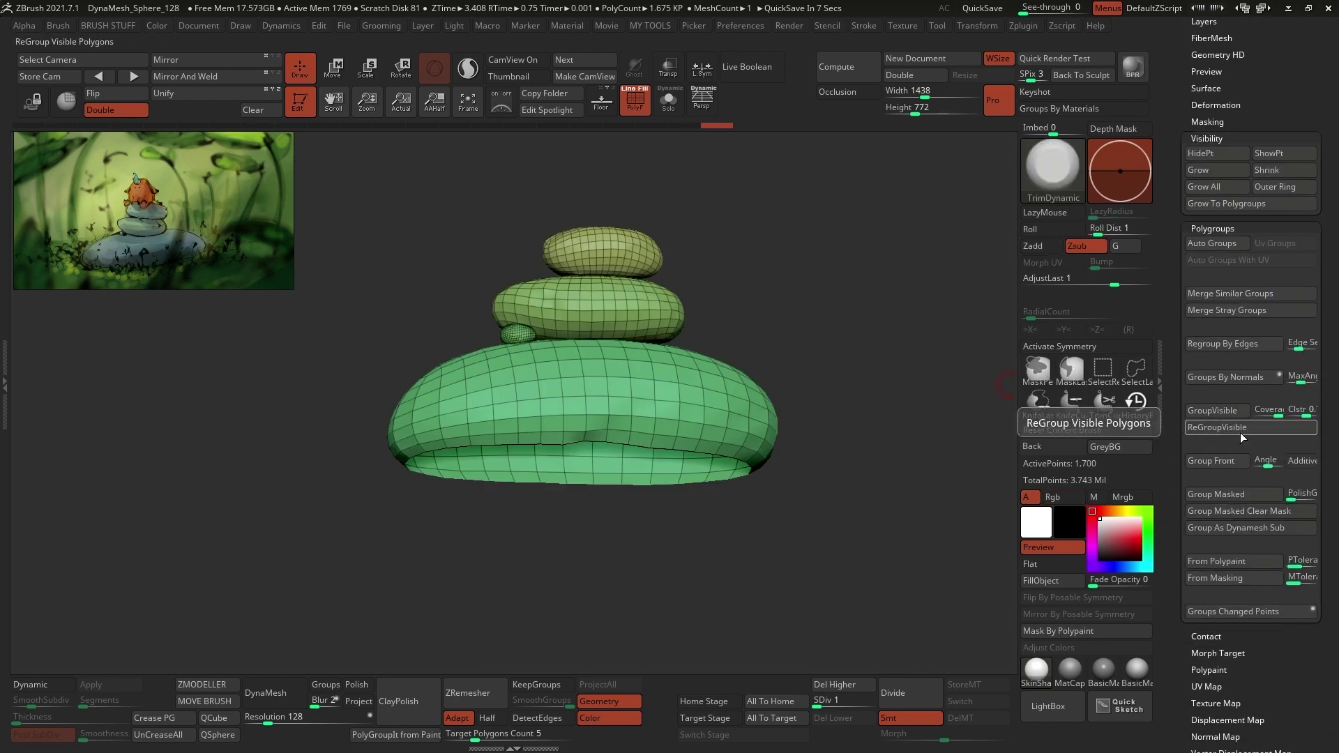
pyautogui.click(1270, 429)
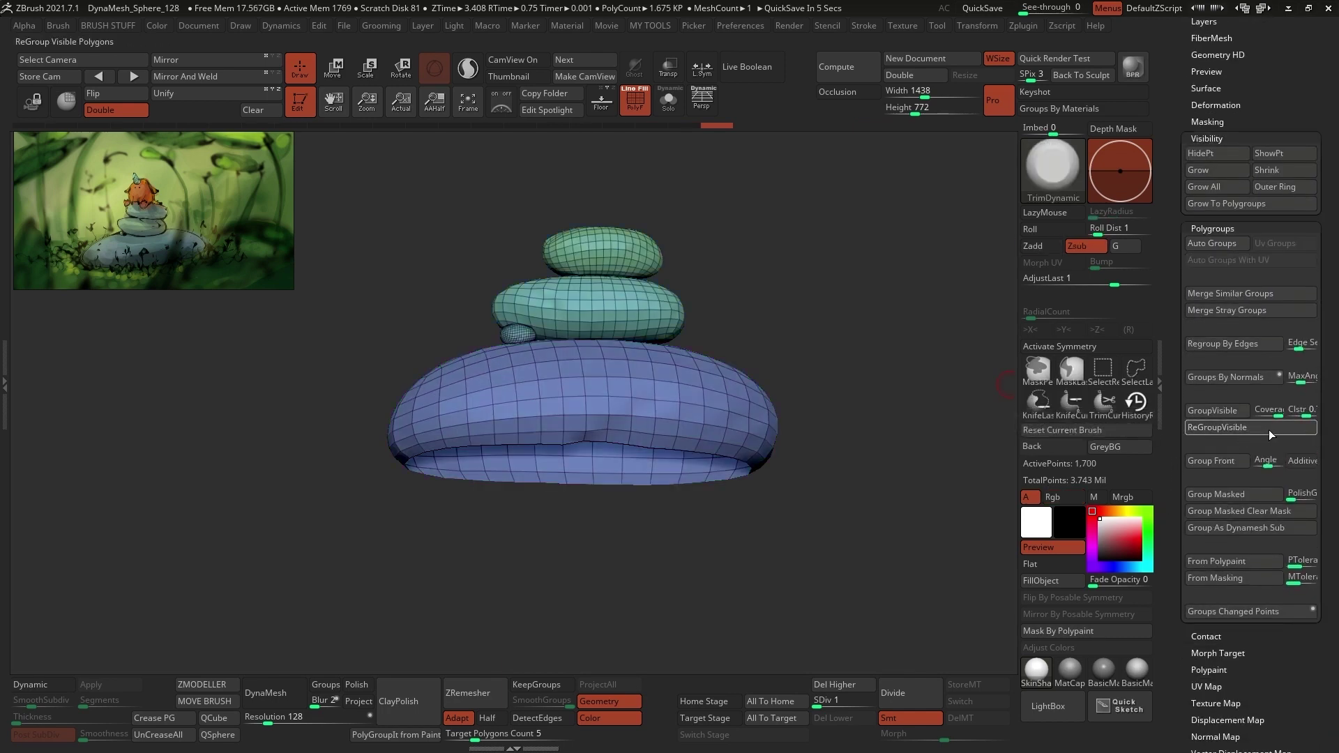
pyautogui.hotkey('ctrl', 'shift')
pyautogui.keyDown('ctrl'); pyautogui.keyDown('shift'); pyautogui.click(862, 455); pyautogui.keyUp('shift'); pyautogui.keyUp('ctrl')
pyautogui.moveTo(849, 466); pyautogui.dragTo(846, 375)
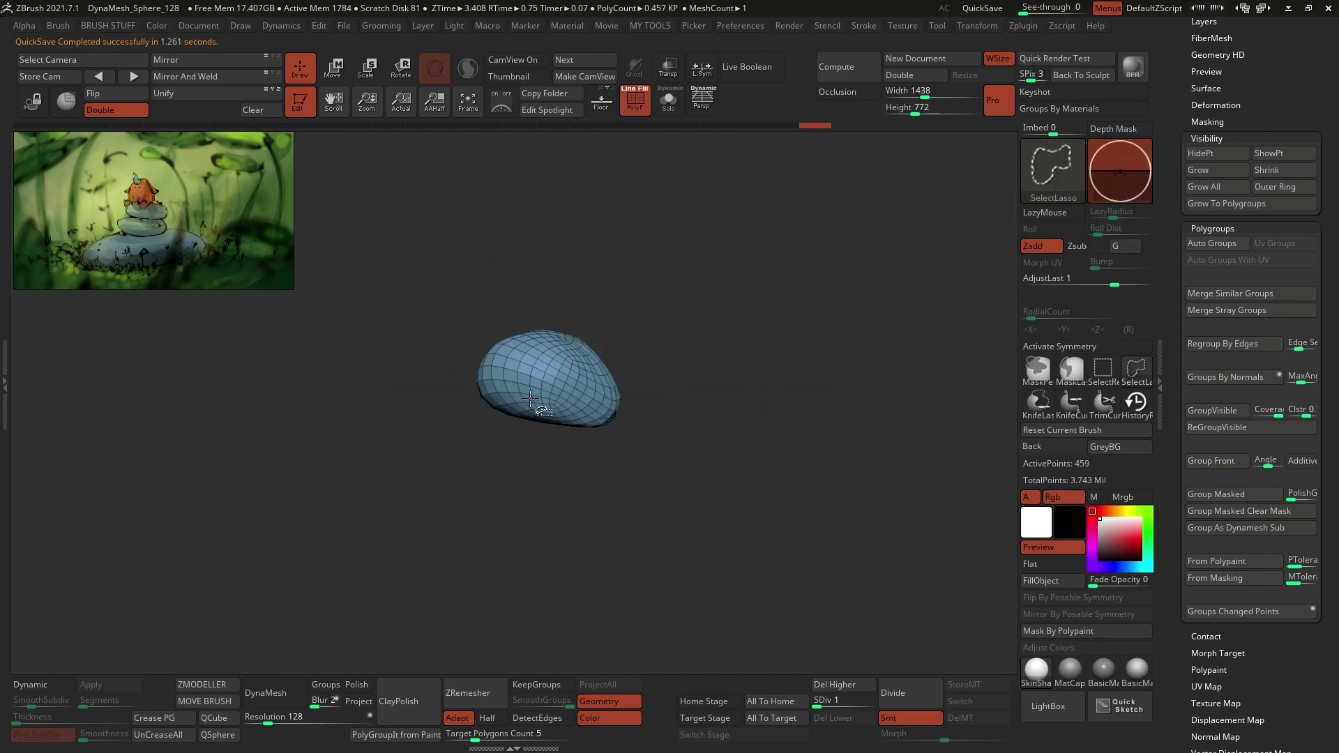
pyautogui.keyDown('ctrl'); pyautogui.keyDown('shift'); pyautogui.click(530, 398); pyautogui.keyUp('shift'); pyautogui.keyUp('ctrl')
pyautogui.click(1217, 428)
pyautogui.keyDown('ctrl'); pyautogui.keyDown('shift'); pyautogui.click(802, 421); pyautogui.keyUp('shift'); pyautogui.keyUp('ctrl')
pyautogui.moveTo(801, 421)
pyautogui.mouseDown()
pyautogui.moveTo(840, 320)
pyautogui.moveTo(771, 457)
pyautogui.moveTo(809, 310)
pyautogui.moveTo(829, 359)
pyautogui.mouseUp()
# - Toggle the visibility of individual polygroups to check how the stones and the base's underside are separated
pyautogui.keyDown('ctrl'); pyautogui.keyDown('shift'); pyautogui.click(725, 279); pyautogui.keyUp('shift'); pyautogui.keyUp('ctrl')
pyautogui.keyDown('ctrl'); pyautogui.keyDown('shift'); pyautogui.click(702, 441); pyautogui.keyUp('shift'); pyautogui.keyUp('ctrl')
pyautogui.keyDown('ctrl'); pyautogui.keyDown('shift'); pyautogui.click(702, 421); pyautogui.keyUp('shift'); pyautogui.keyUp('ctrl')
pyautogui.keyDown('ctrl'); pyautogui.keyDown('shift'); pyautogui.click(662, 279); pyautogui.keyUp('shift'); pyautogui.keyUp('ctrl')
# - Dock the Zplugin palette beside the canvas and use UV Master to work on a clone of the merged stones
pyautogui.click(1018, 28)
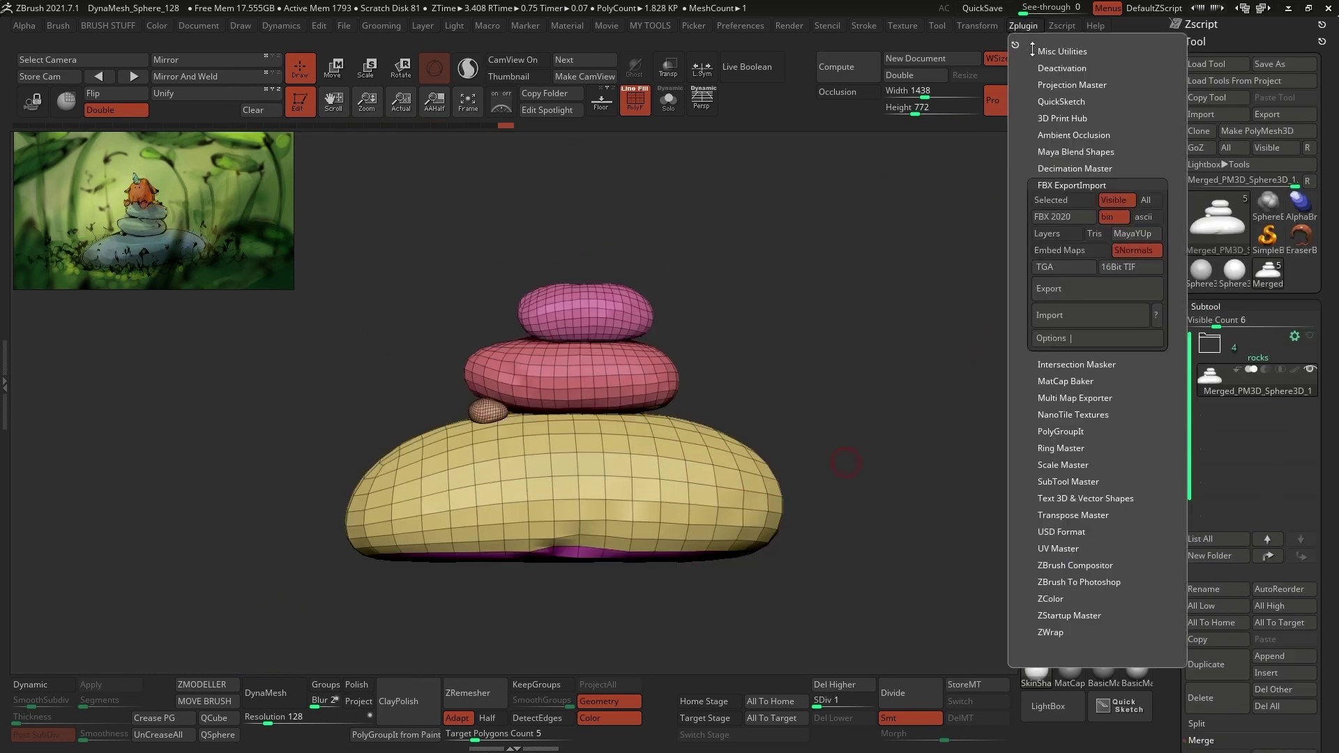
pyautogui.click(1016, 44)
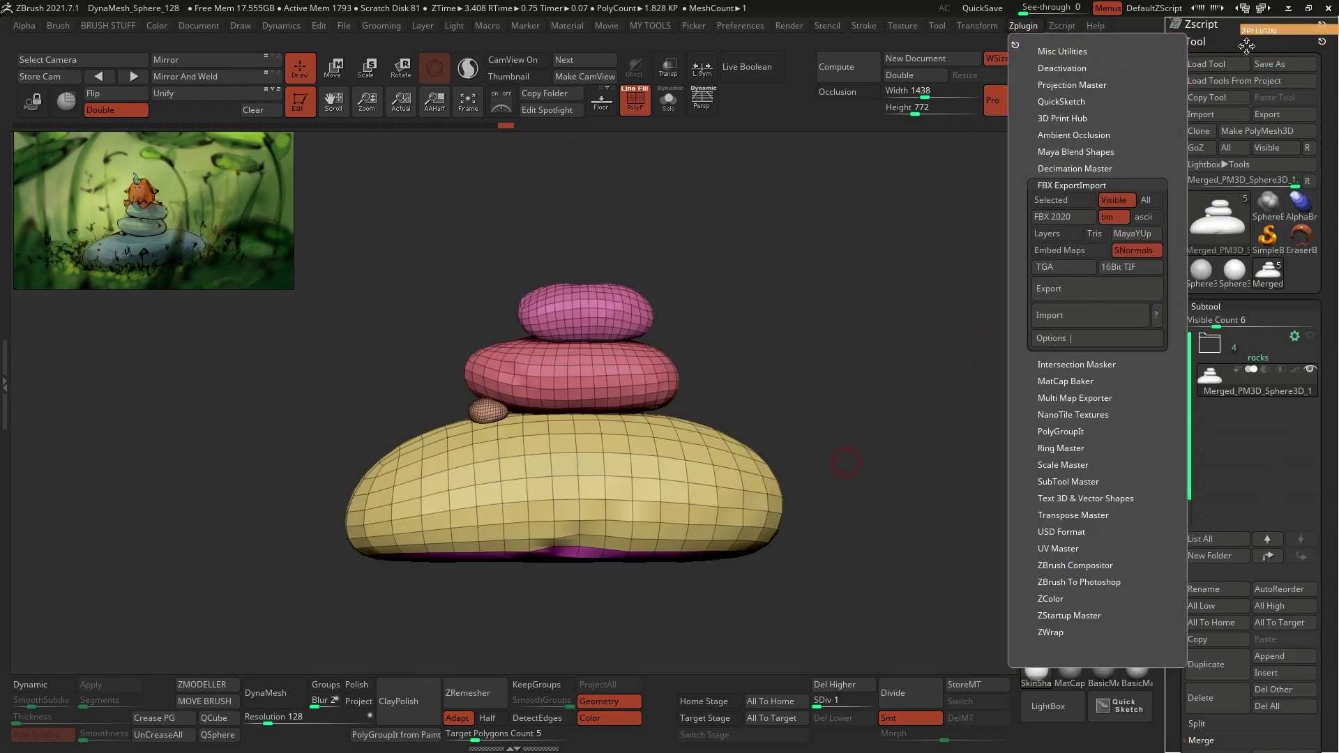
pyautogui.click(1211, 380)
pyautogui.click(1250, 617)
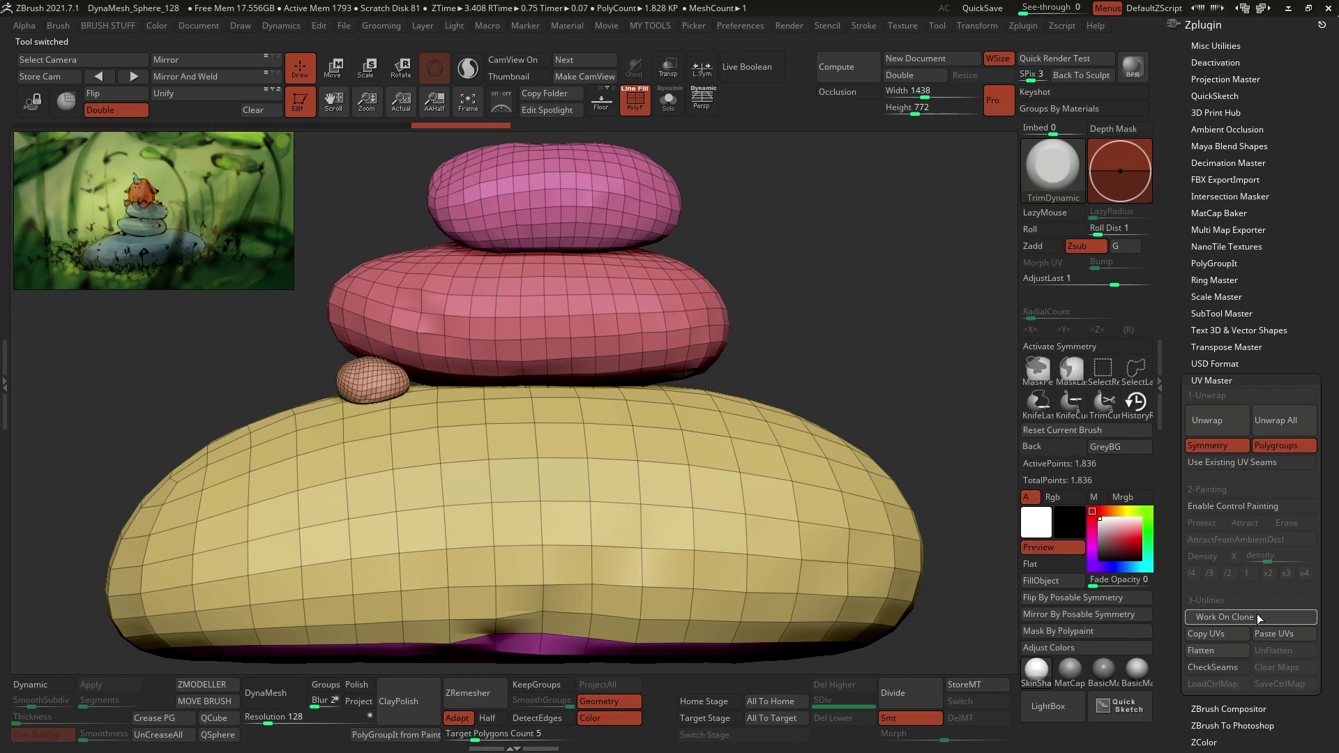
# - Unwrap the clone with symmetry and polygroups, inspect its flattened UV layout, and unflatten it again
pyautogui.click(1227, 421)
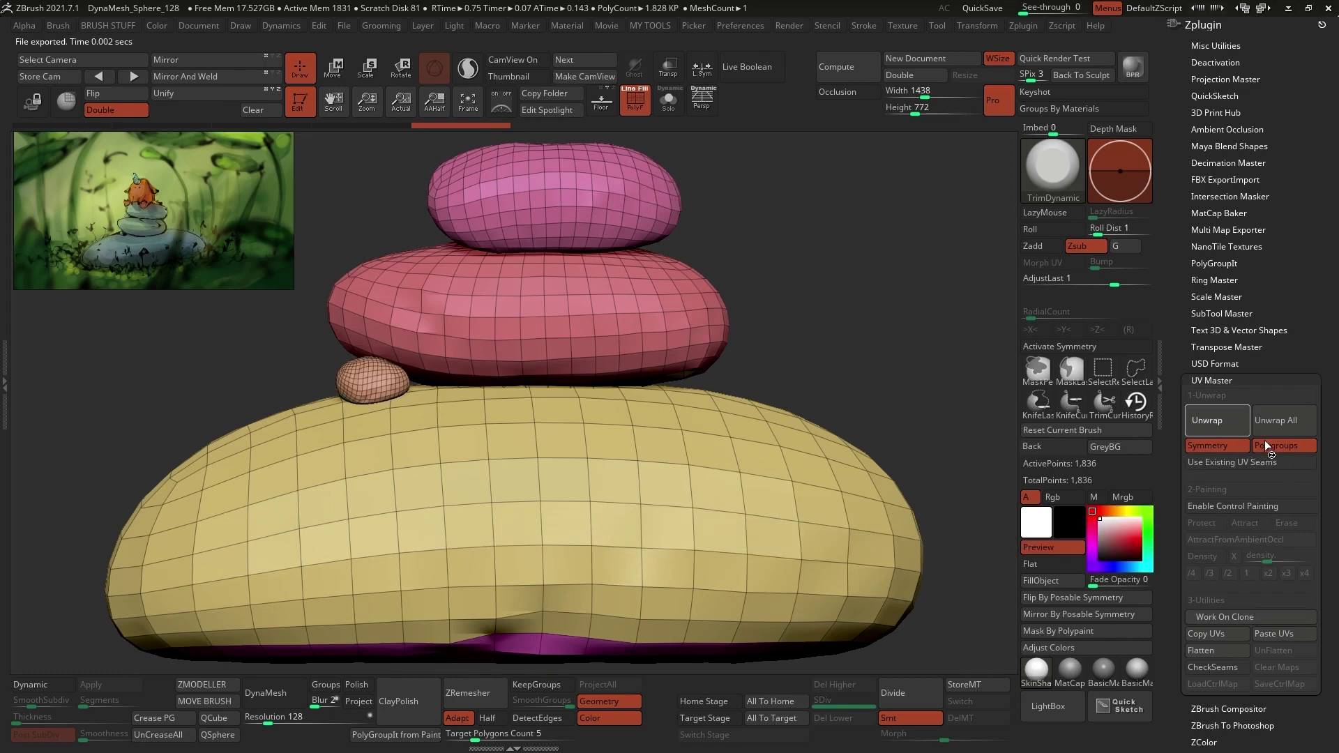
pyautogui.click(1226, 651)
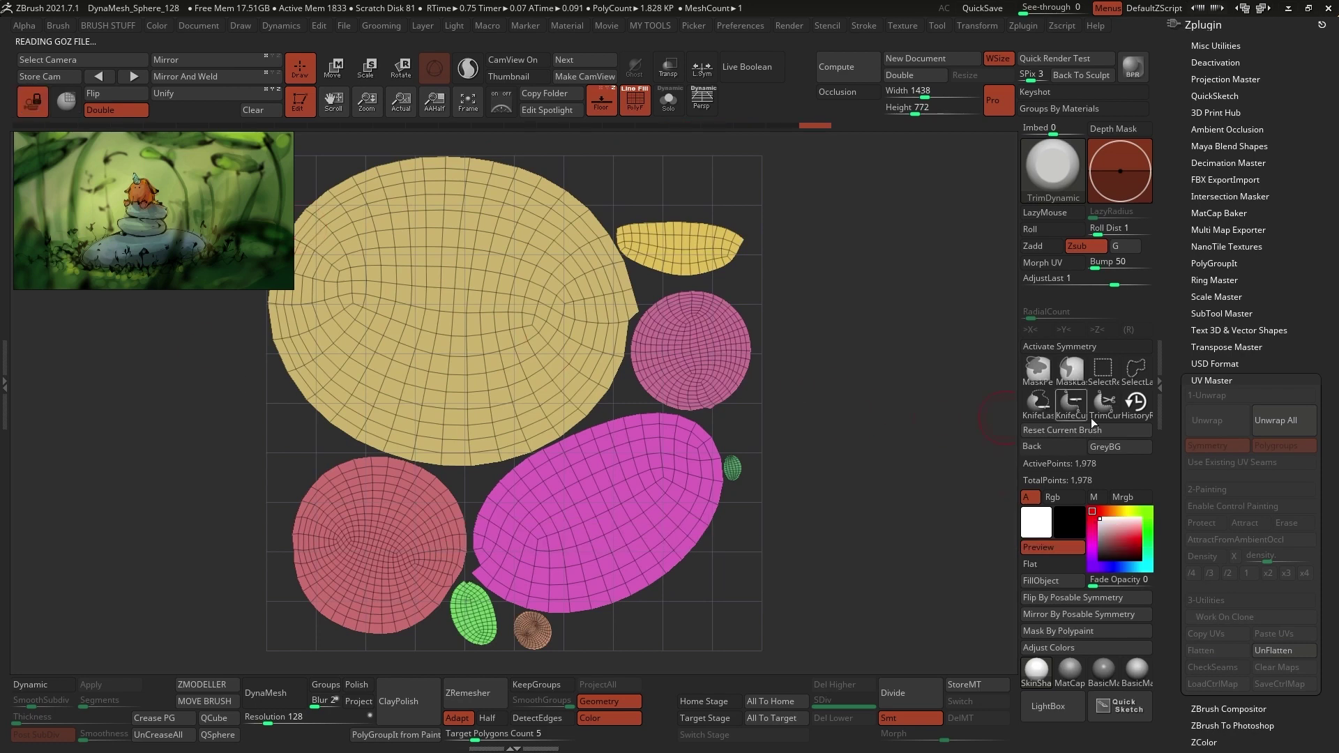
pyautogui.click(1283, 213)
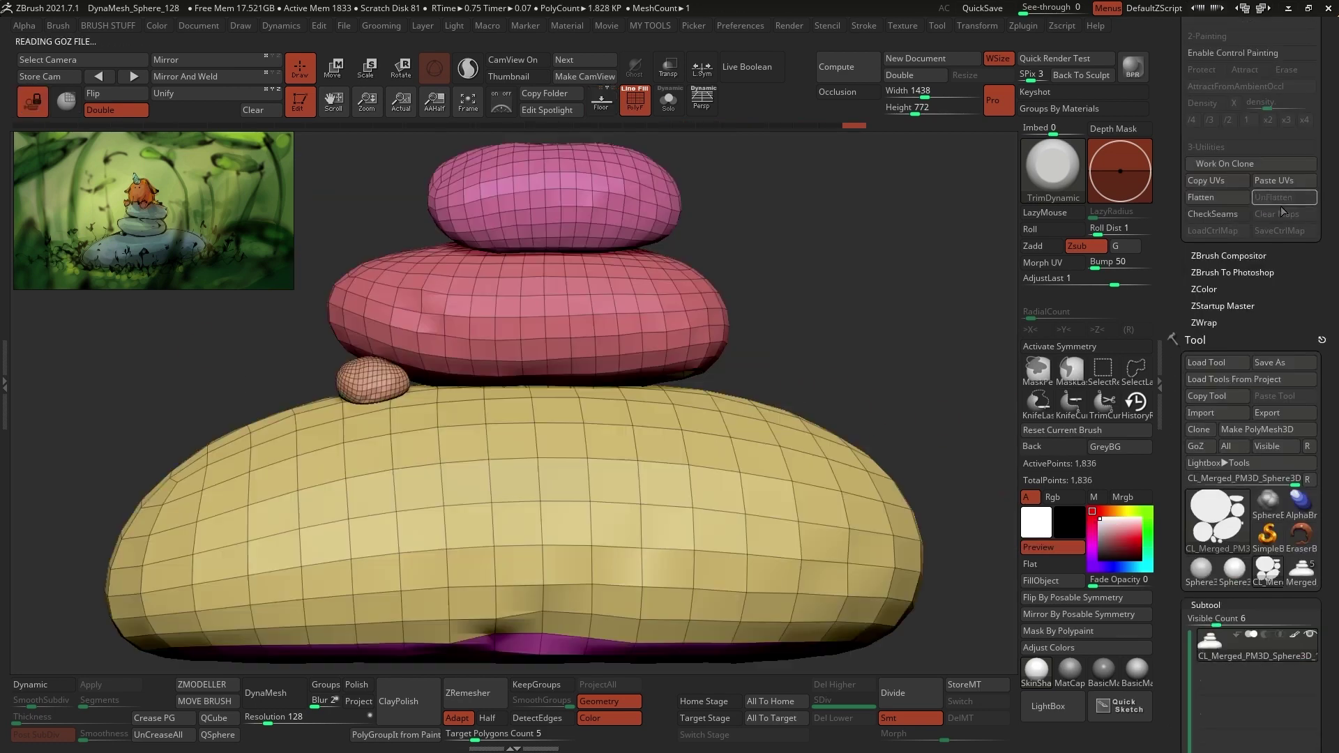
# - Copy the UVs from the clone and paste them onto the original merged stones
pyautogui.click(1224, 180)
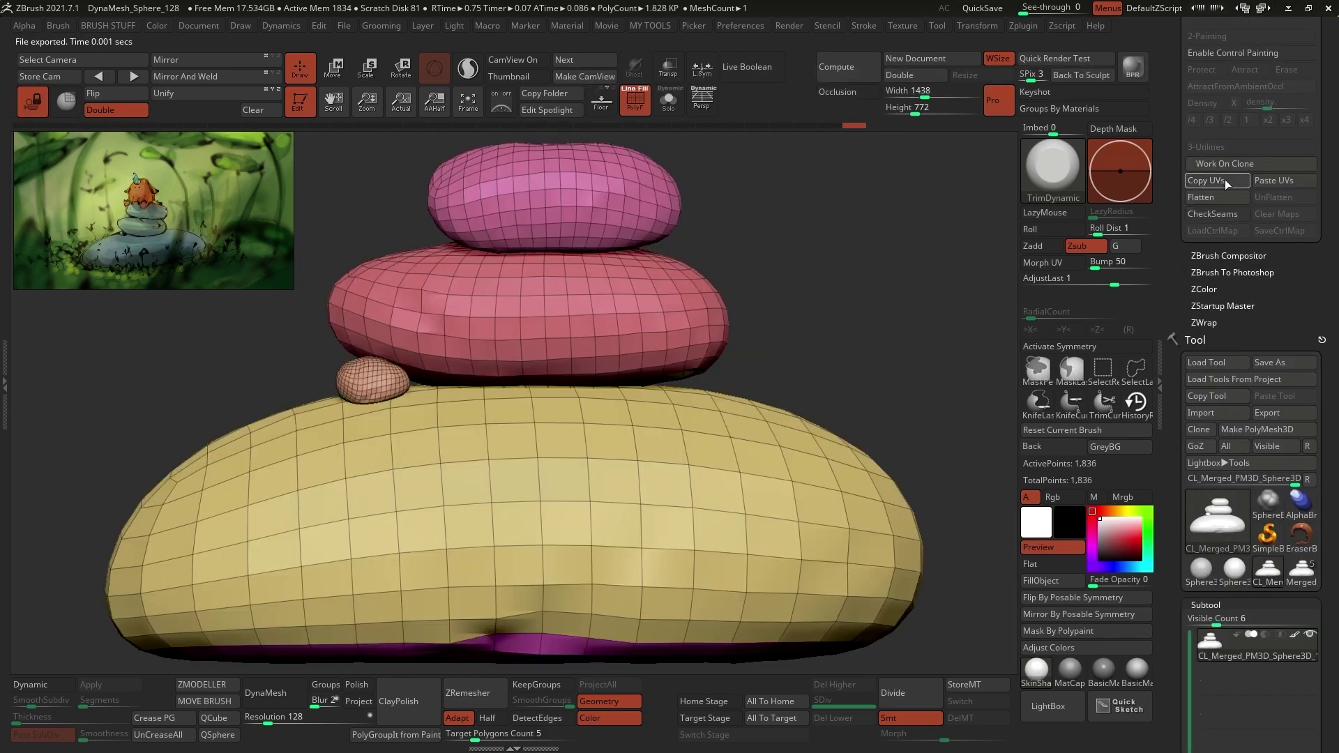
pyautogui.click(1303, 571)
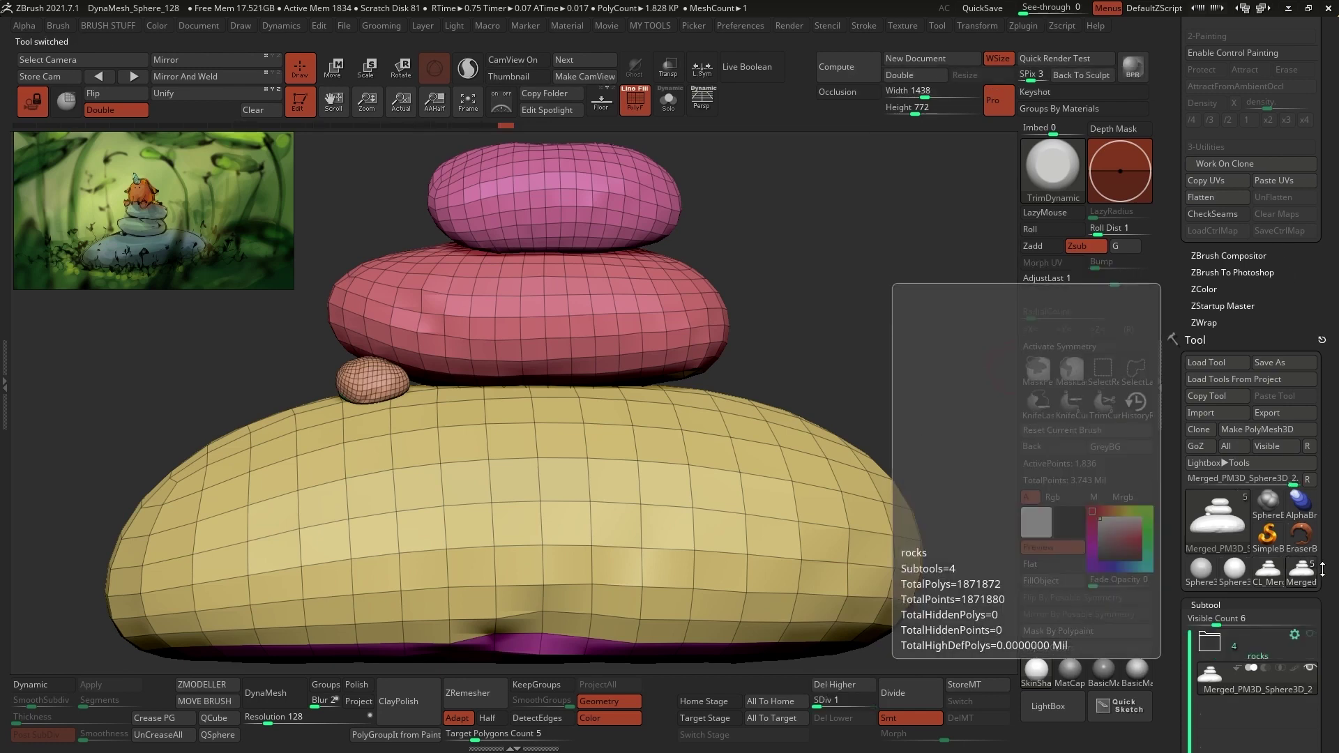
pyautogui.moveTo(1323, 593)
pyautogui.mouseDown()
pyautogui.moveTo(1311, 428)
pyautogui.moveTo(1316, 601)
pyautogui.mouseUp()
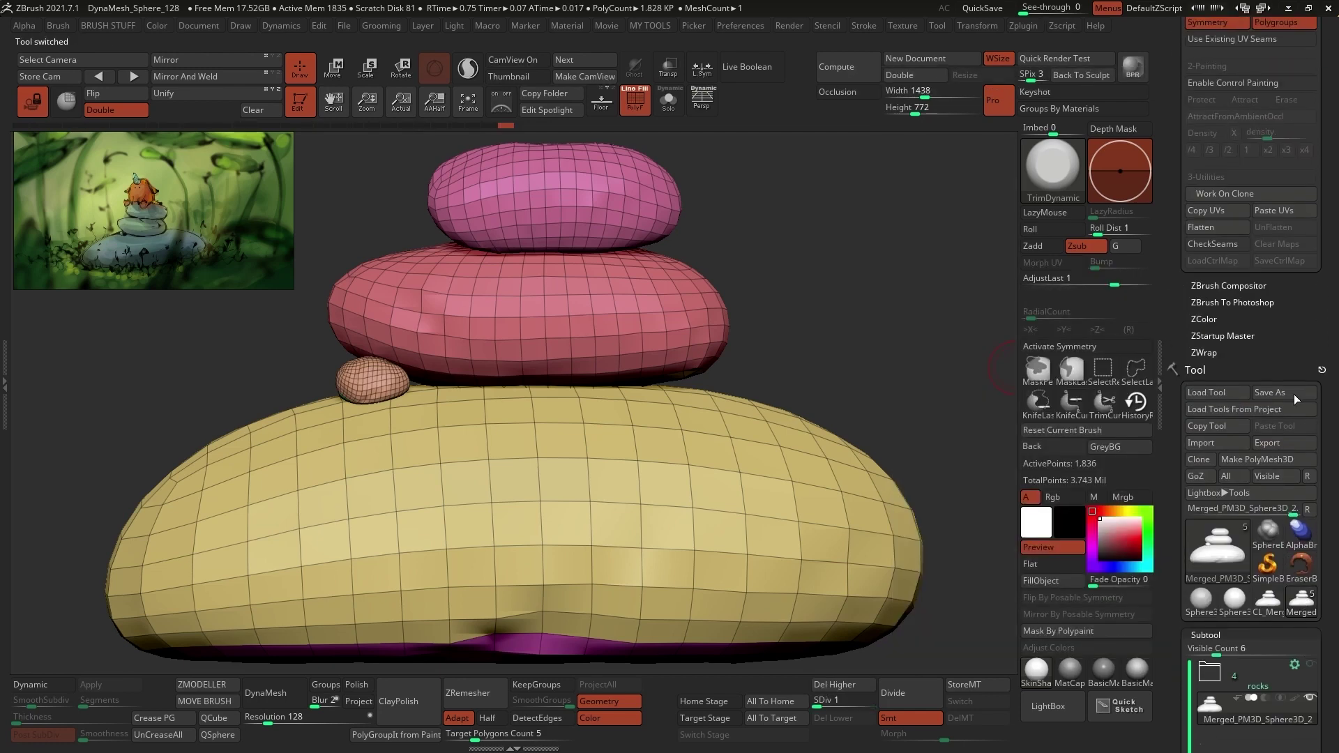
pyautogui.click(1272, 209)
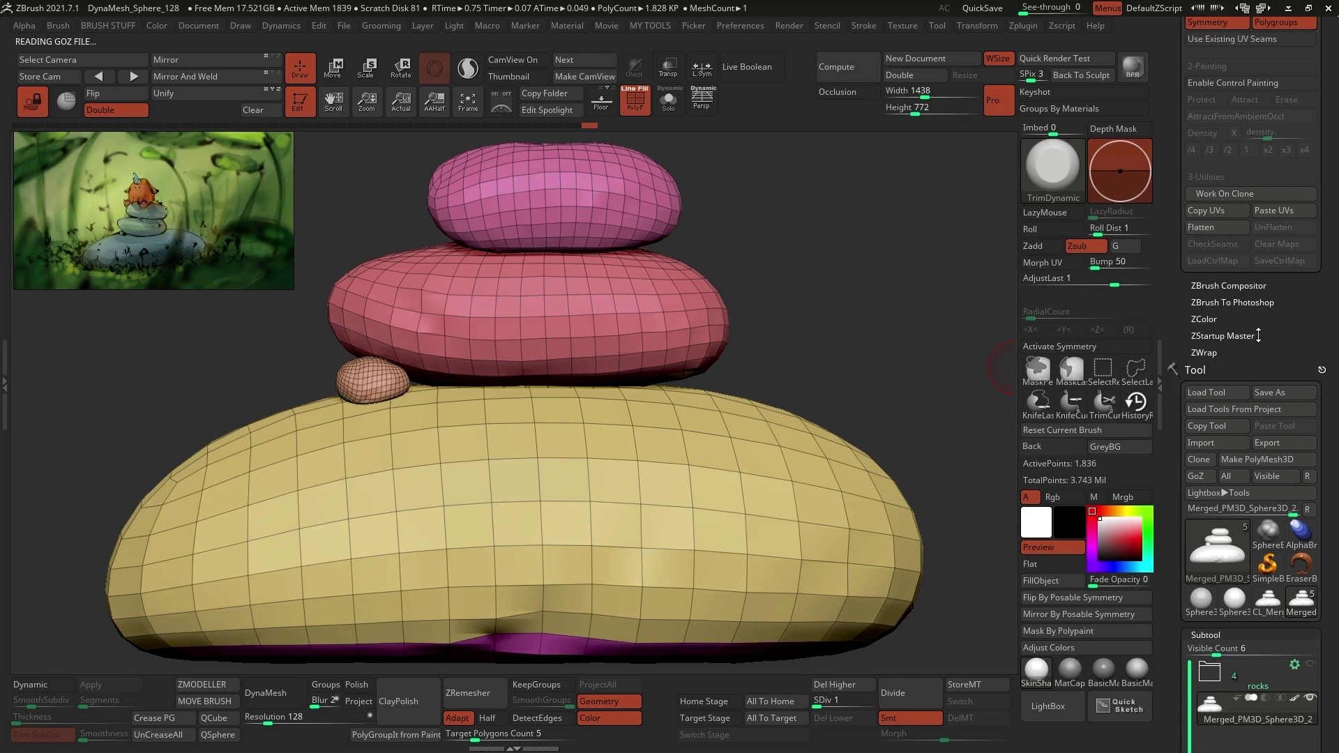
# - Return the merged stones to subdivision level 6 and append a cylinder as a new subtool
pyautogui.moveTo(1258, 335); pyautogui.dragTo(1233, 188)
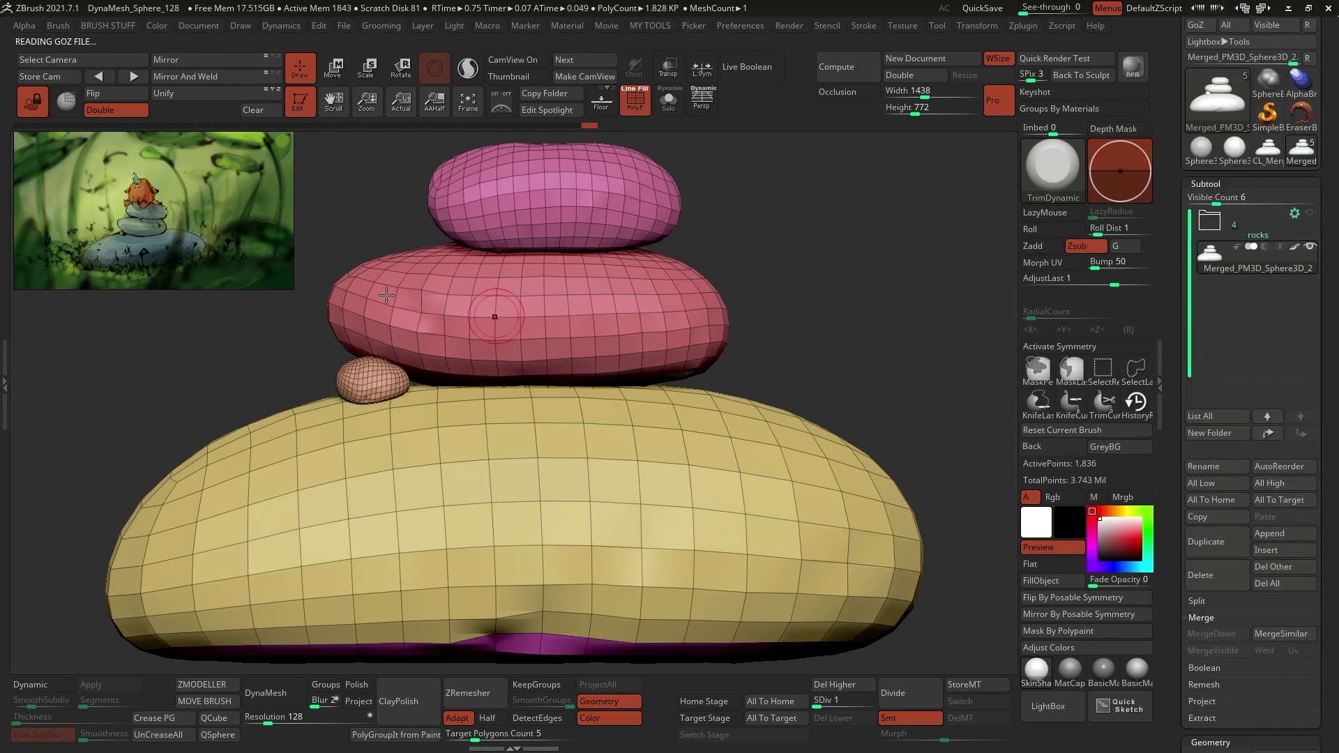
pyautogui.keyDown('alt'); pyautogui.moveTo(818, 306); pyautogui.dragTo(830, 348); pyautogui.keyUp('alt')
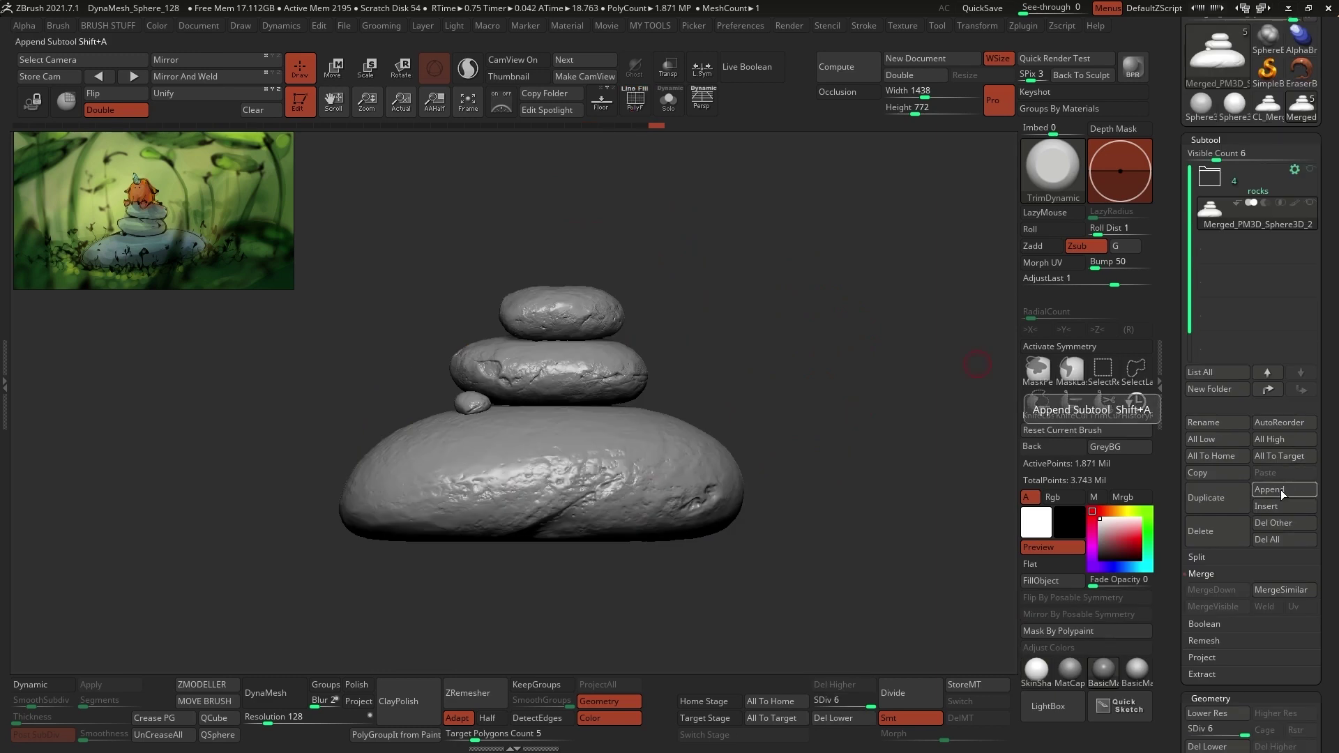
pyautogui.click(1281, 491)
pyautogui.click(802, 486)
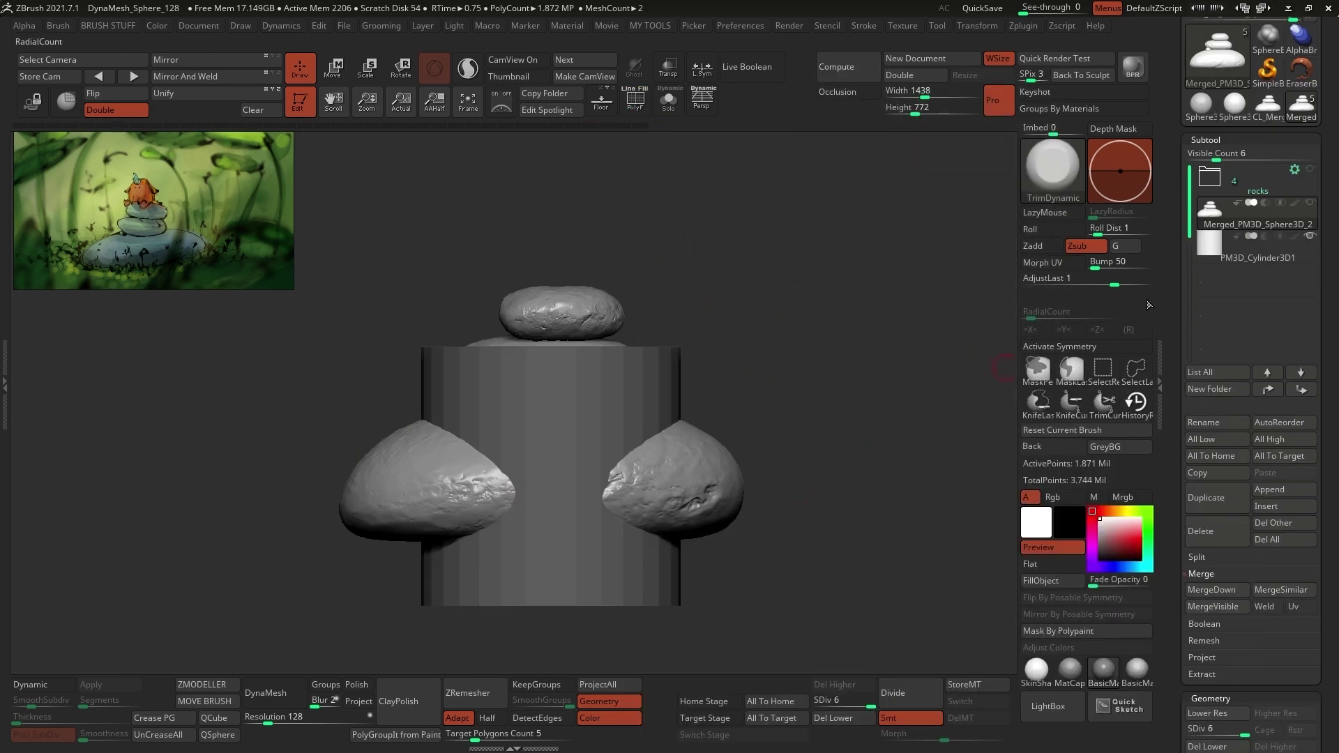
# - Scale the cylinder into a thin upright stem and, with masking, extend its top end into a wide flat leaf
pyautogui.press('w')
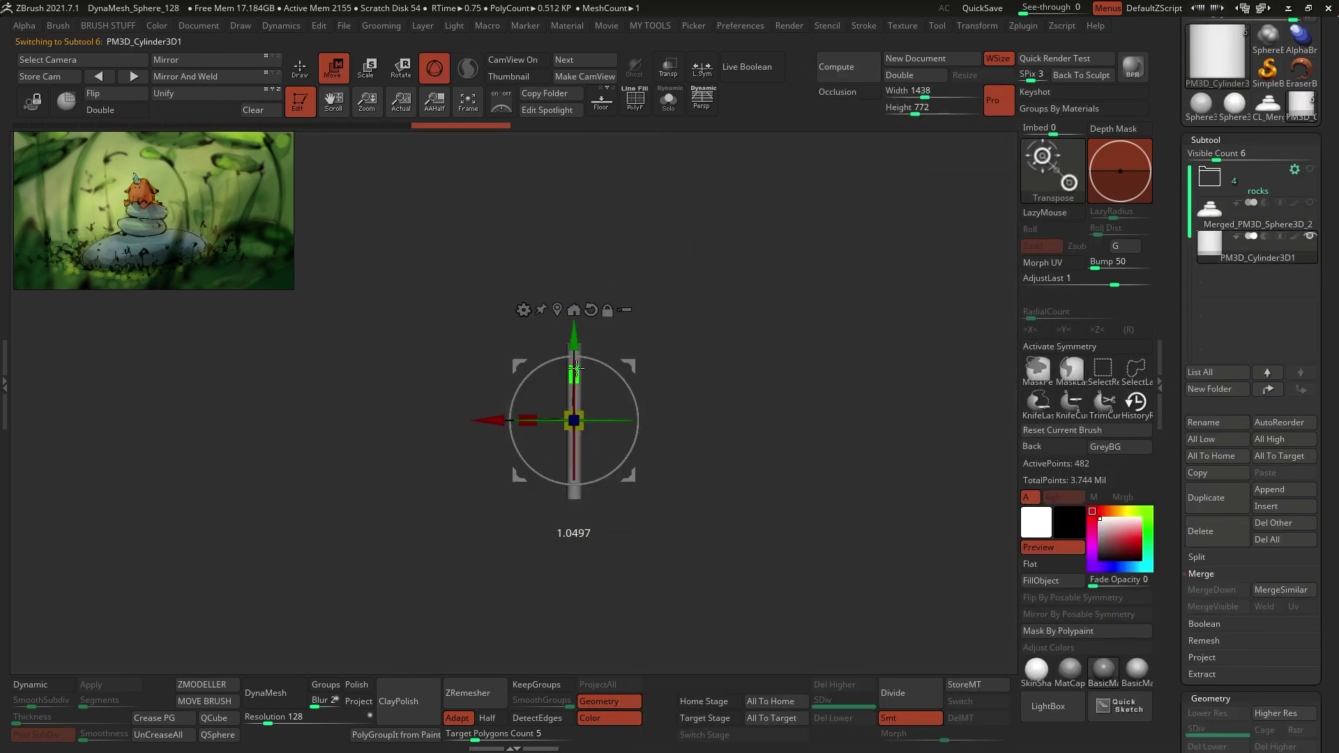
pyautogui.press('q')
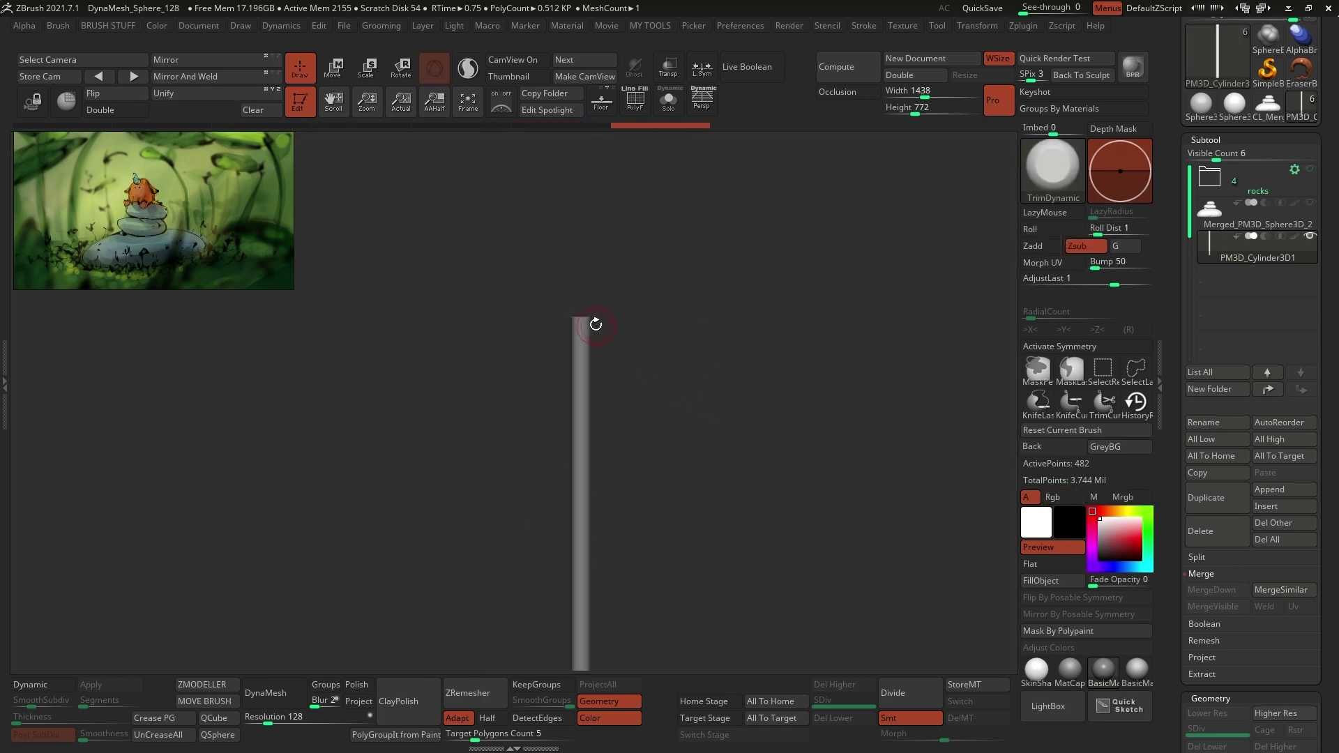
pyautogui.keyDown('ctrl'); pyautogui.click(625, 306); pyautogui.keyUp('ctrl')
pyautogui.press('w')
pyautogui.click(562, 383)
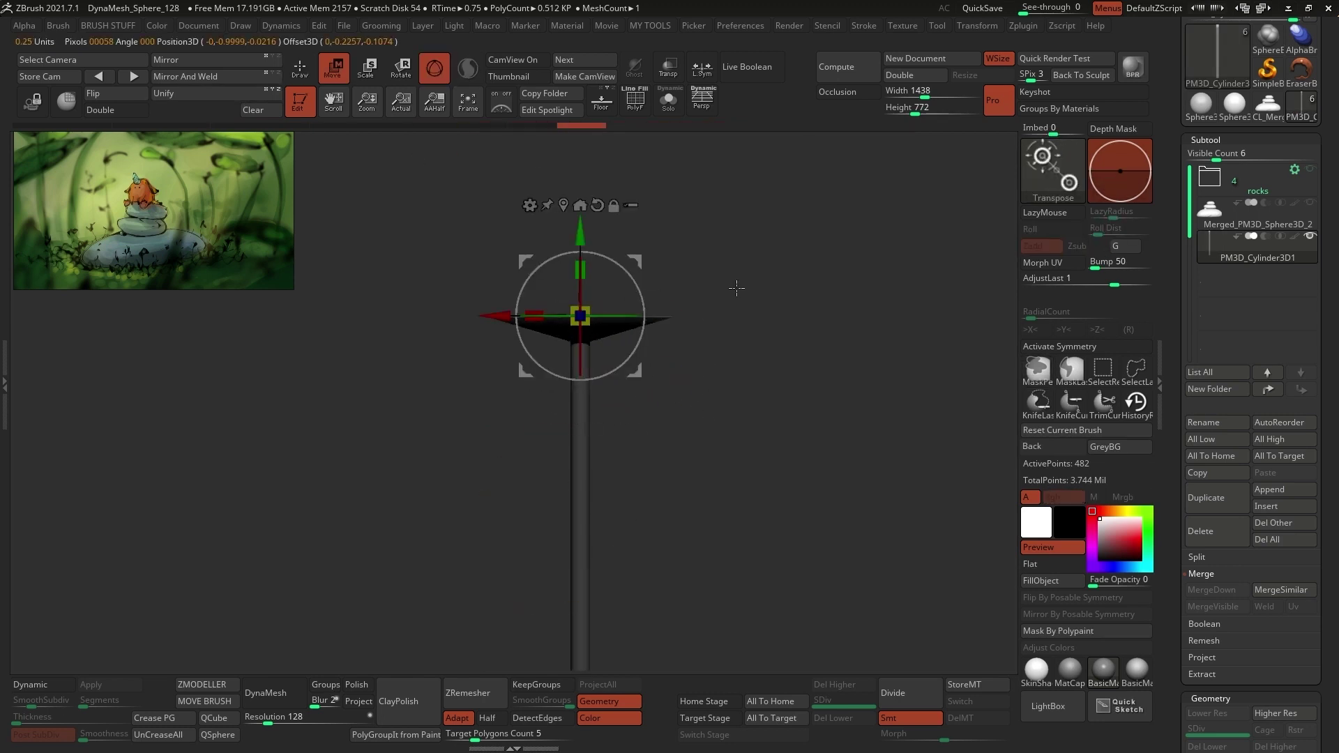
pyautogui.moveTo(663, 314)
pyautogui.mouseDown()
pyautogui.moveTo(720, 304)
pyautogui.moveTo(748, 412)
pyautogui.moveTo(729, 305)
pyautogui.mouseUp()
pyautogui.moveTo(726, 305); pyautogui.dragTo(769, 304)
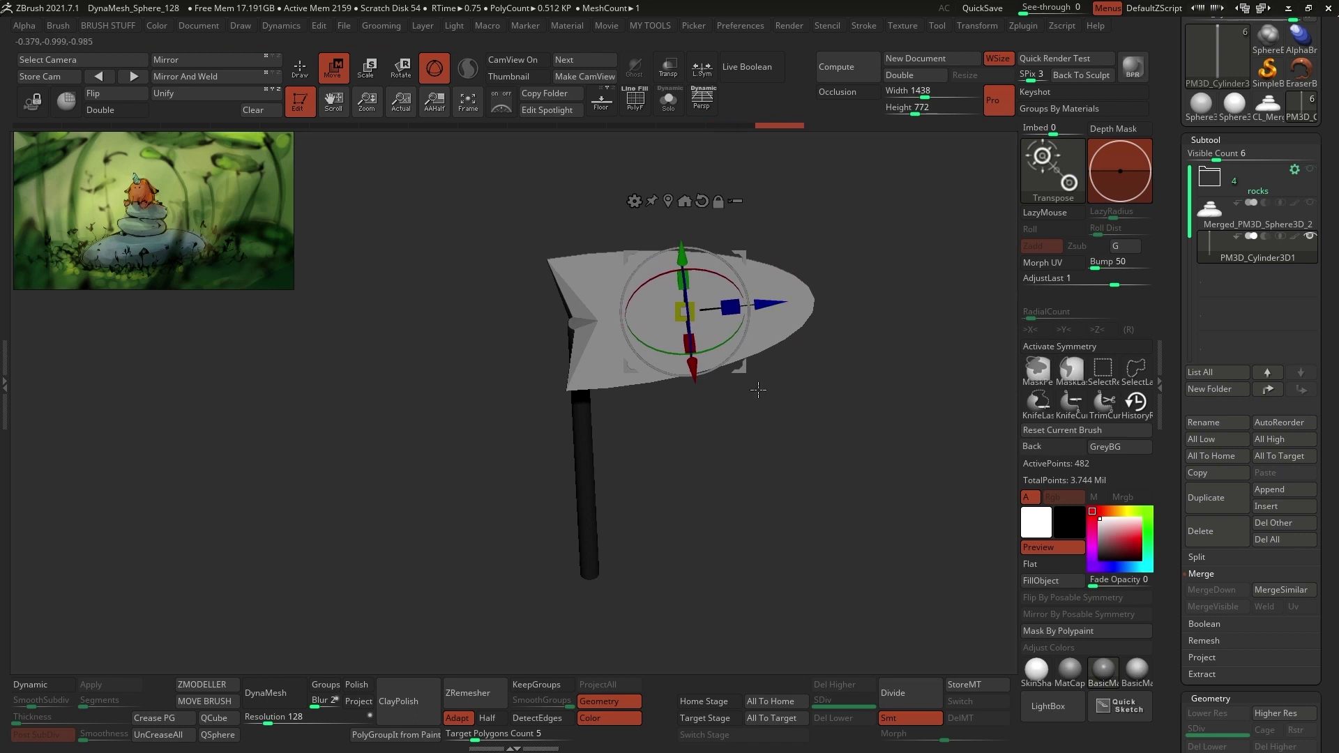
pyautogui.moveTo(756, 388)
pyautogui.mouseDown()
pyautogui.moveTo(743, 307)
pyautogui.moveTo(714, 445)
pyautogui.moveTo(630, 347)
pyautogui.moveTo(659, 335)
pyautogui.mouseUp()
# - Reshape the flat leaf with the Move brush, using X symmetry
pyautogui.click(304, 75)
pyautogui.press('b')
pyautogui.press('m')
pyautogui.press('v')
pyautogui.press('space')
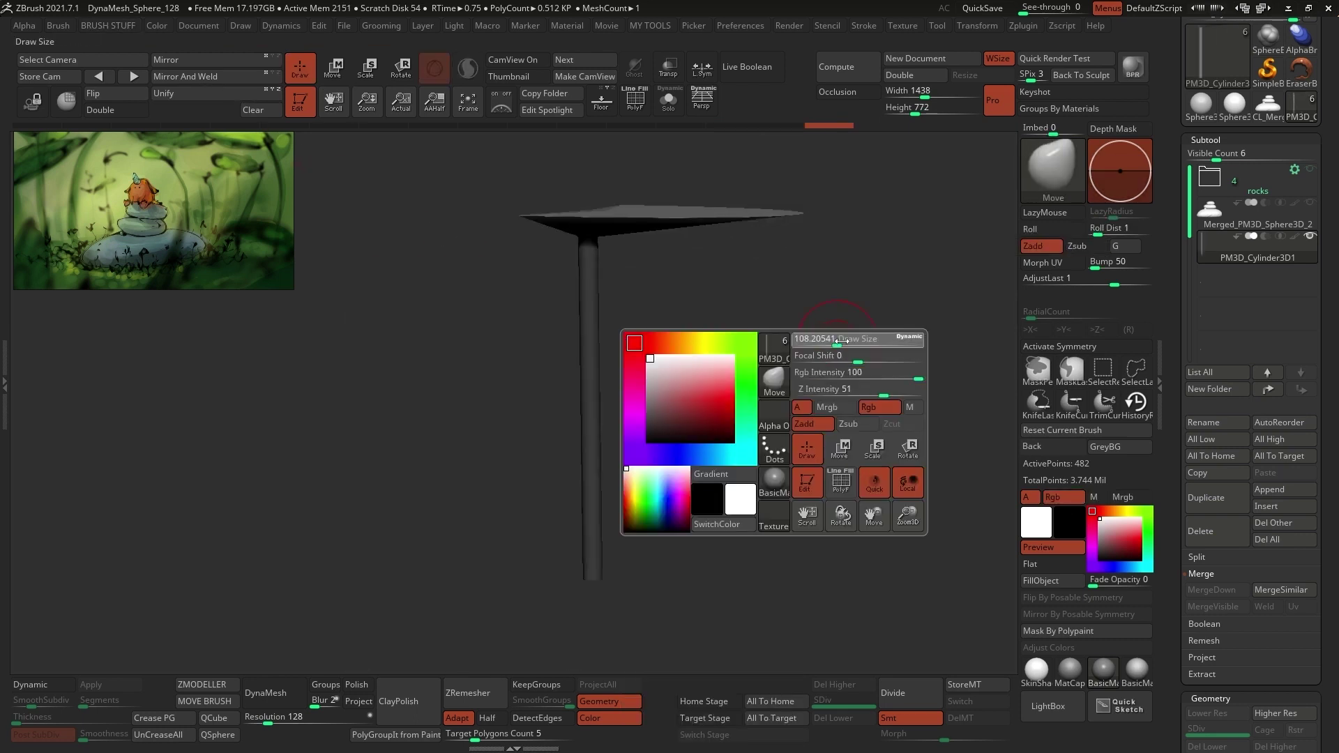
pyautogui.press('x')
pyautogui.moveTo(754, 293)
pyautogui.mouseDown()
pyautogui.moveTo(741, 270)
pyautogui.moveTo(756, 363)
pyautogui.mouseUp()
# - DynaMesh the leaf and stem at resolution 128 and smooth the leaf's rough edges and its joint with the stem
pyautogui.click(274, 693)
pyautogui.press('space')
pyautogui.moveTo(756, 447); pyautogui.dragTo(763, 448)
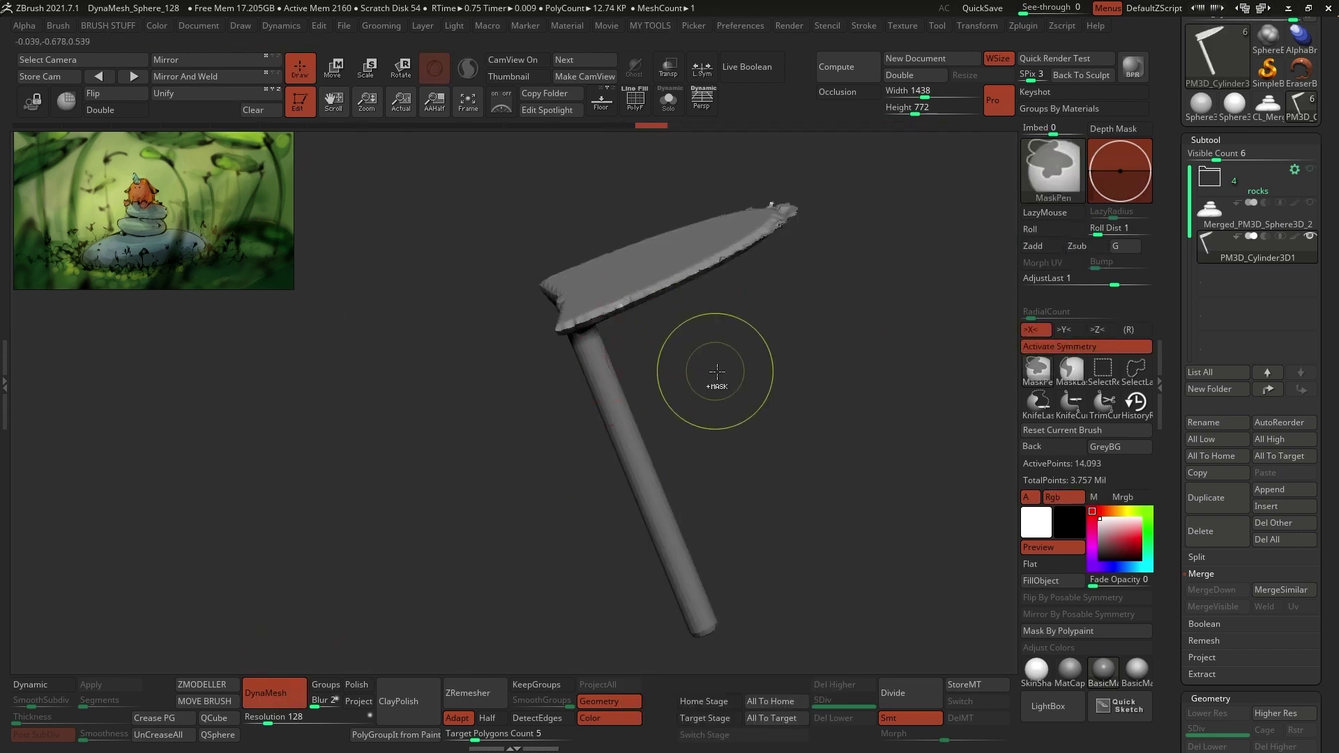
pyautogui.keyDown('ctrl'); pyautogui.moveTo(717, 385); pyautogui.dragTo(739, 412); pyautogui.keyUp('ctrl')
pyautogui.click(1053, 171)
pyautogui.click(872, 475)
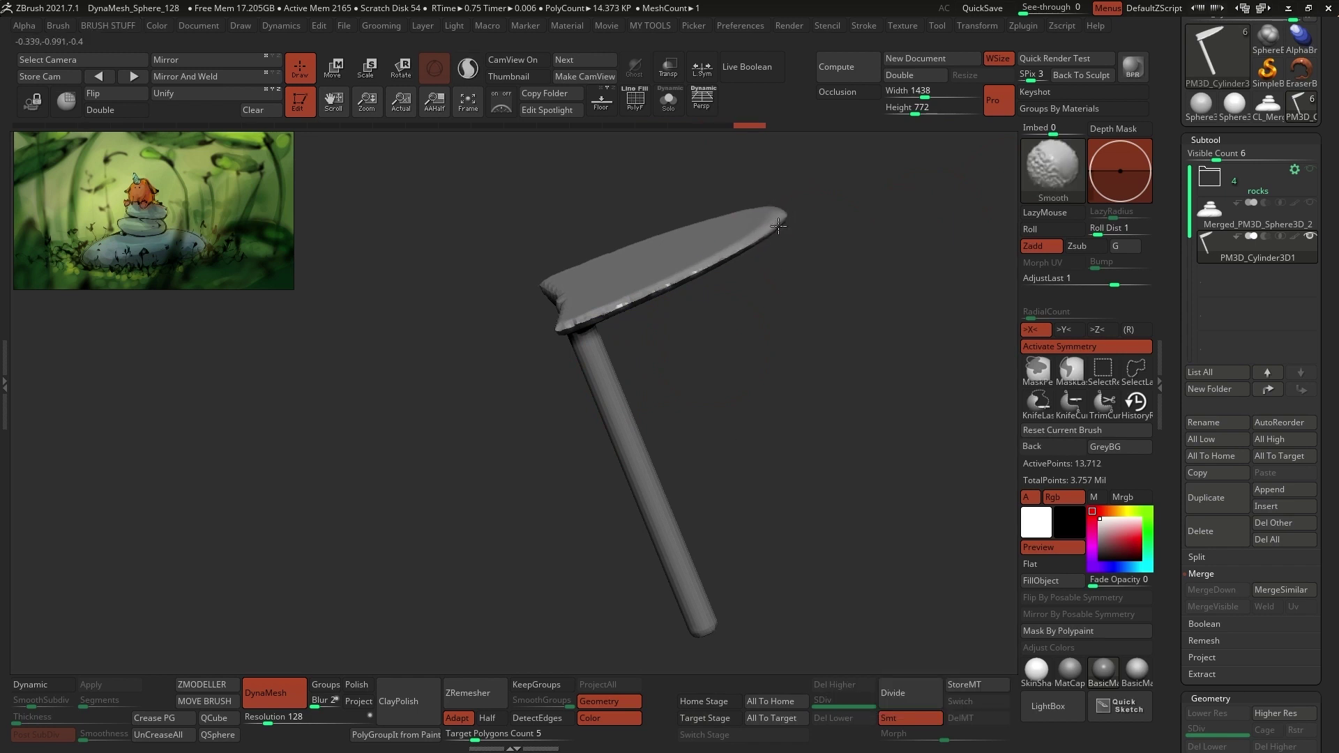
pyautogui.keyDown('shift'); pyautogui.moveTo(708, 314); pyautogui.dragTo(561, 298); pyautogui.keyUp('shift')
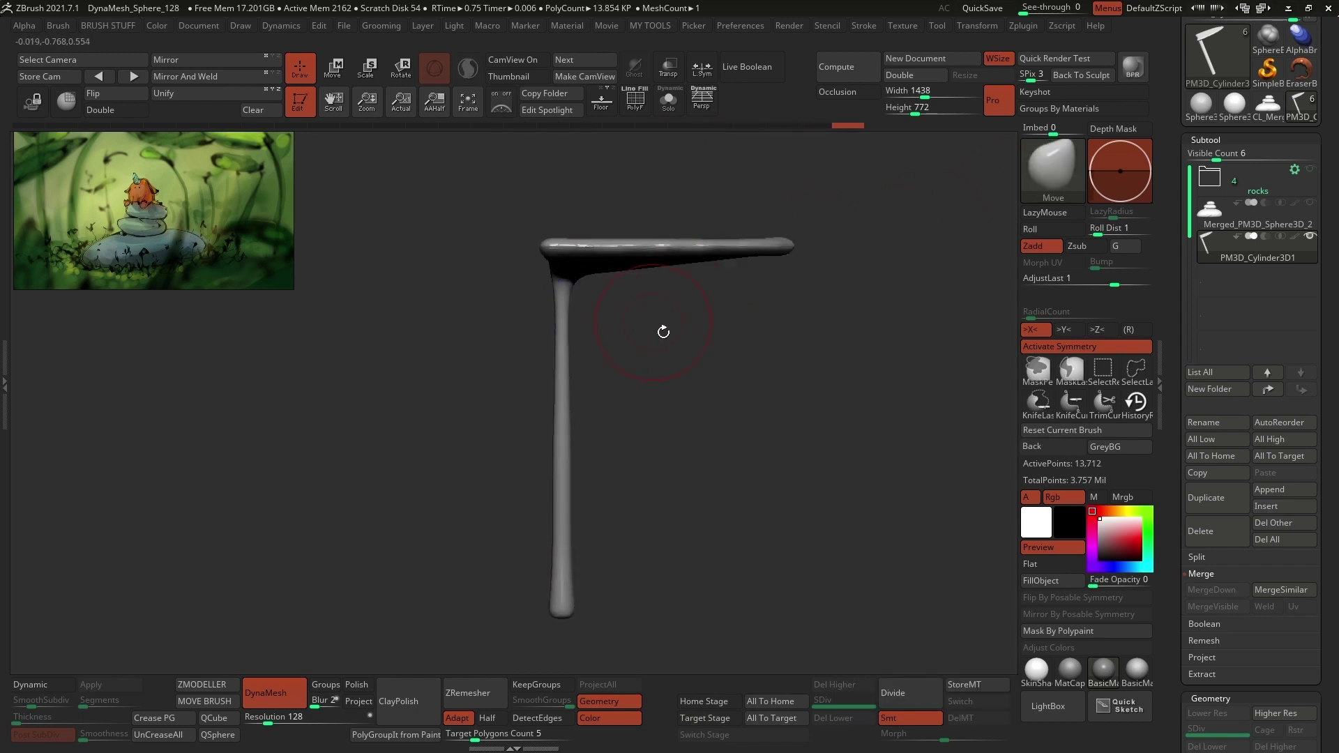
# - Bend the leaf into a drooping form with a V-shaped cross-section, refining leaf and stem with the Move and Inflat brushes
pyautogui.keyDown('alt'); pyautogui.moveTo(663, 332); pyautogui.dragTo(594, 494); pyautogui.keyUp('alt')
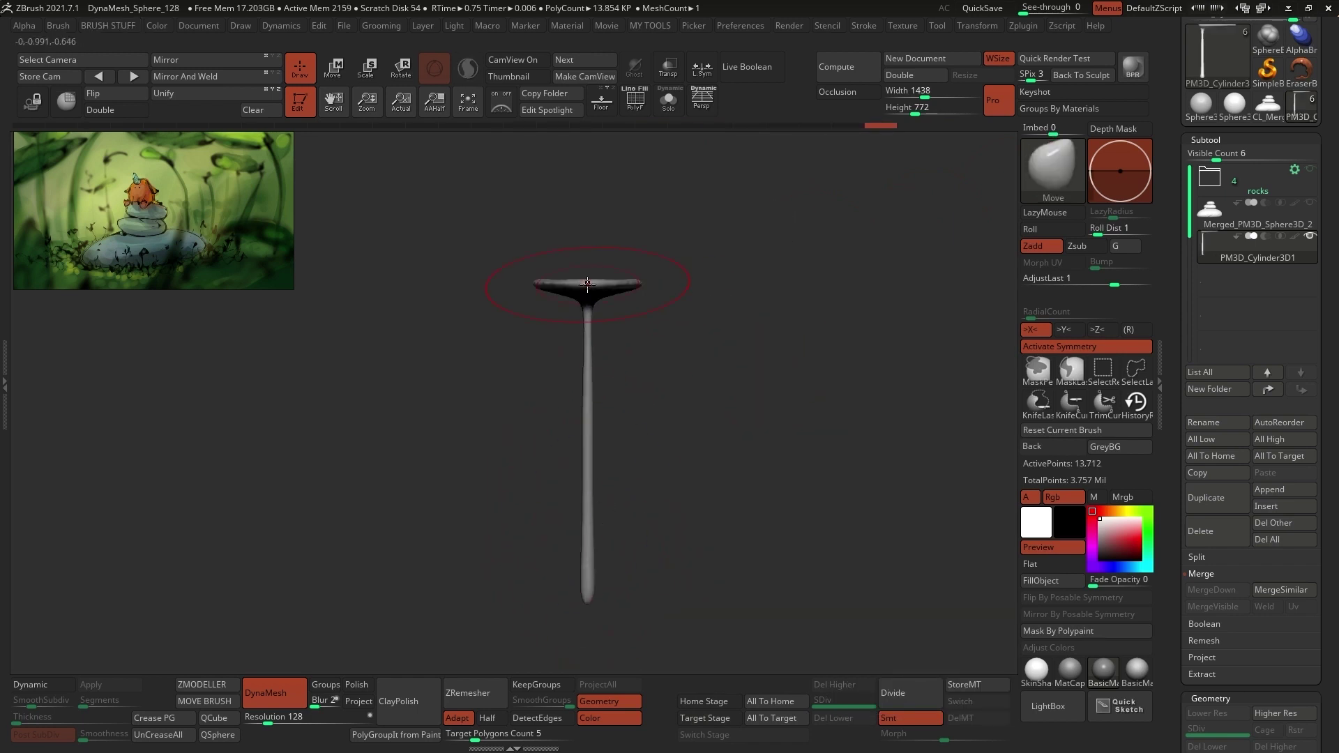
pyautogui.moveTo(587, 285); pyautogui.dragTo(587, 291)
pyautogui.moveTo(655, 300)
pyautogui.mouseDown()
pyautogui.moveTo(708, 278)
pyautogui.moveTo(634, 376)
pyautogui.moveTo(608, 335)
pyautogui.moveTo(638, 380)
pyautogui.moveTo(658, 269)
pyautogui.moveTo(694, 320)
pyautogui.moveTo(617, 338)
pyautogui.mouseUp()
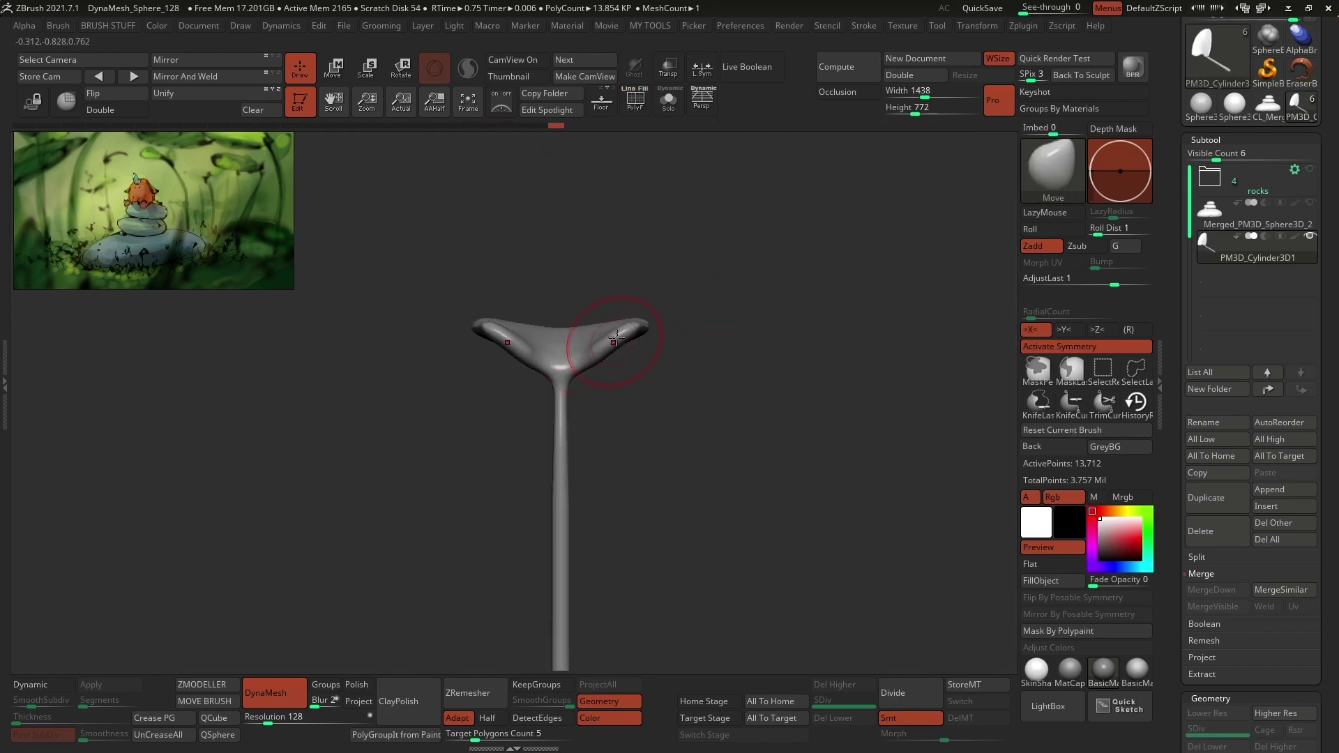
pyautogui.moveTo(574, 426); pyautogui.dragTo(700, 315)
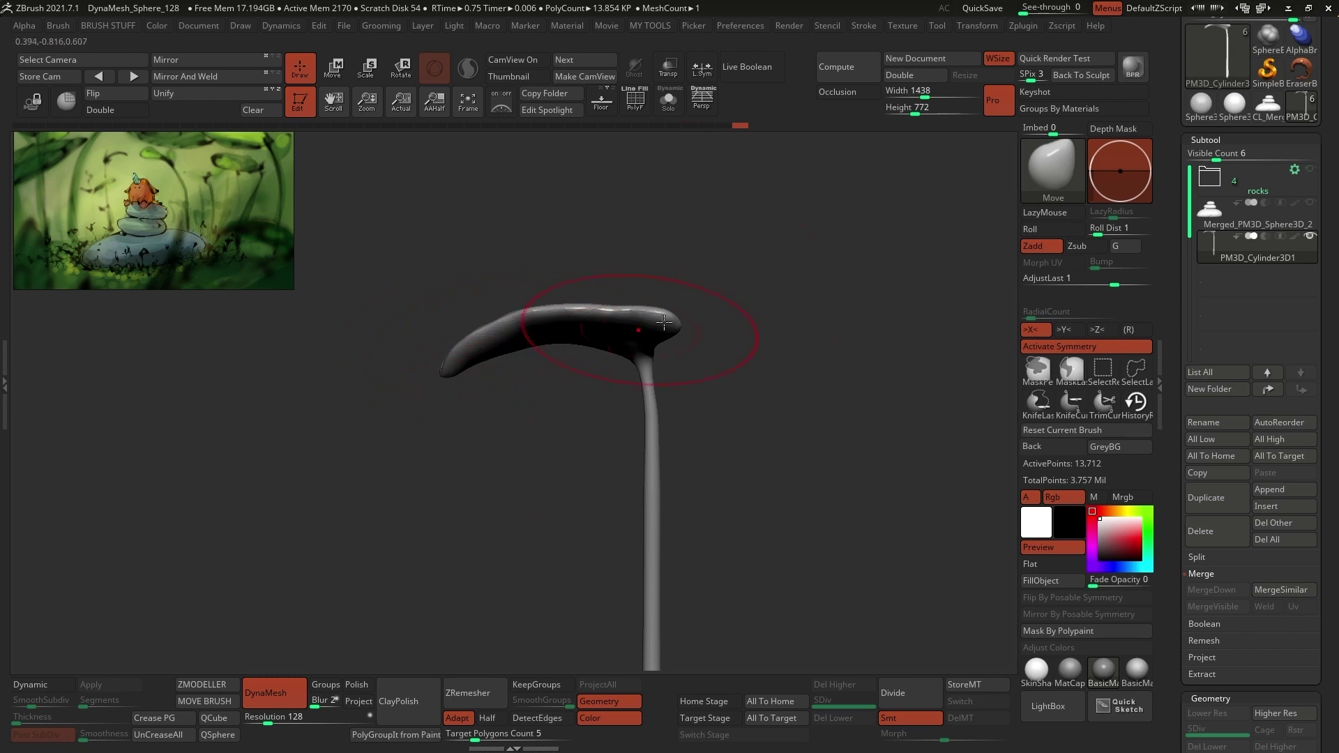
pyautogui.moveTo(680, 367)
pyautogui.mouseDown()
pyautogui.moveTo(682, 353)
pyautogui.moveTo(652, 364)
pyautogui.moveTo(693, 409)
pyautogui.mouseUp()
pyautogui.press('space')
pyautogui.click(692, 409)
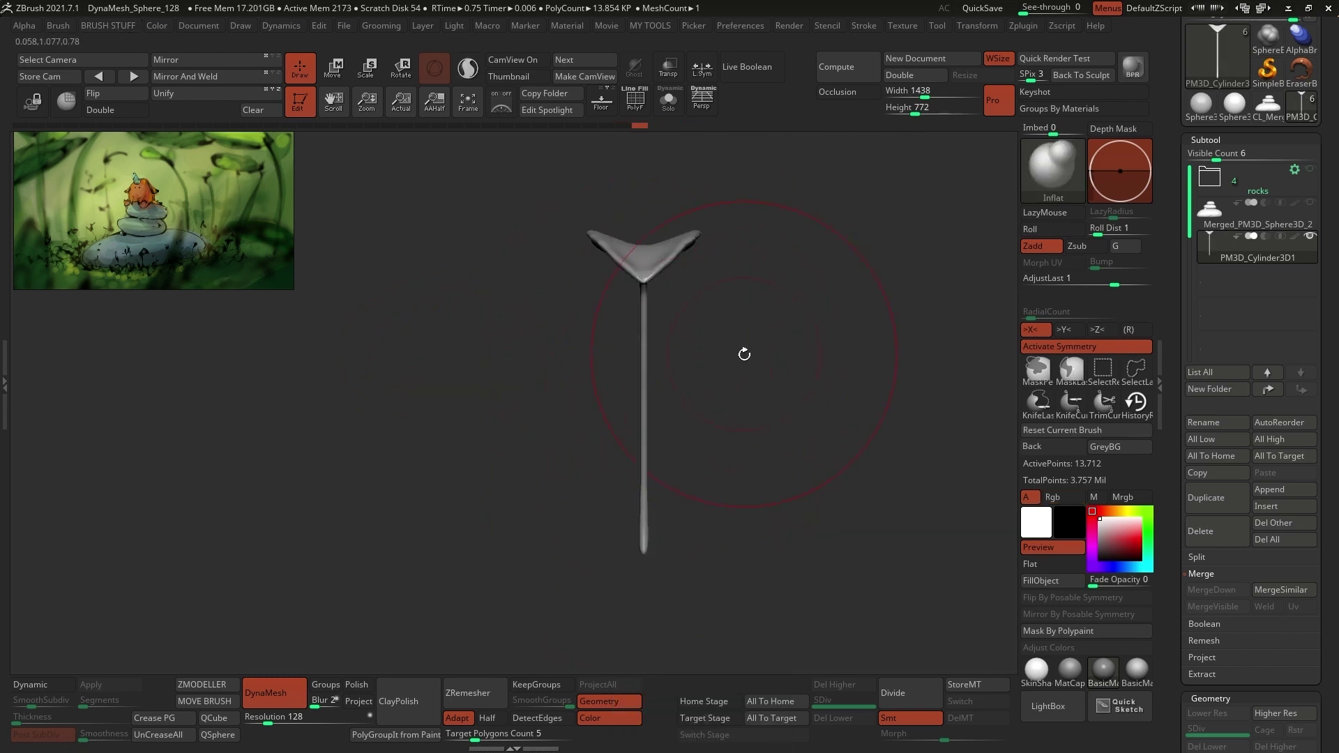
pyautogui.moveTo(745, 353)
pyautogui.mouseDown()
pyautogui.moveTo(753, 293)
pyautogui.moveTo(762, 360)
pyautogui.moveTo(781, 352)
pyautogui.mouseUp()
# - Hide the underside of the leaf and stem with a lasso selection and delete the hidden geometry, leaving a thin shell
pyautogui.click(1136, 368)
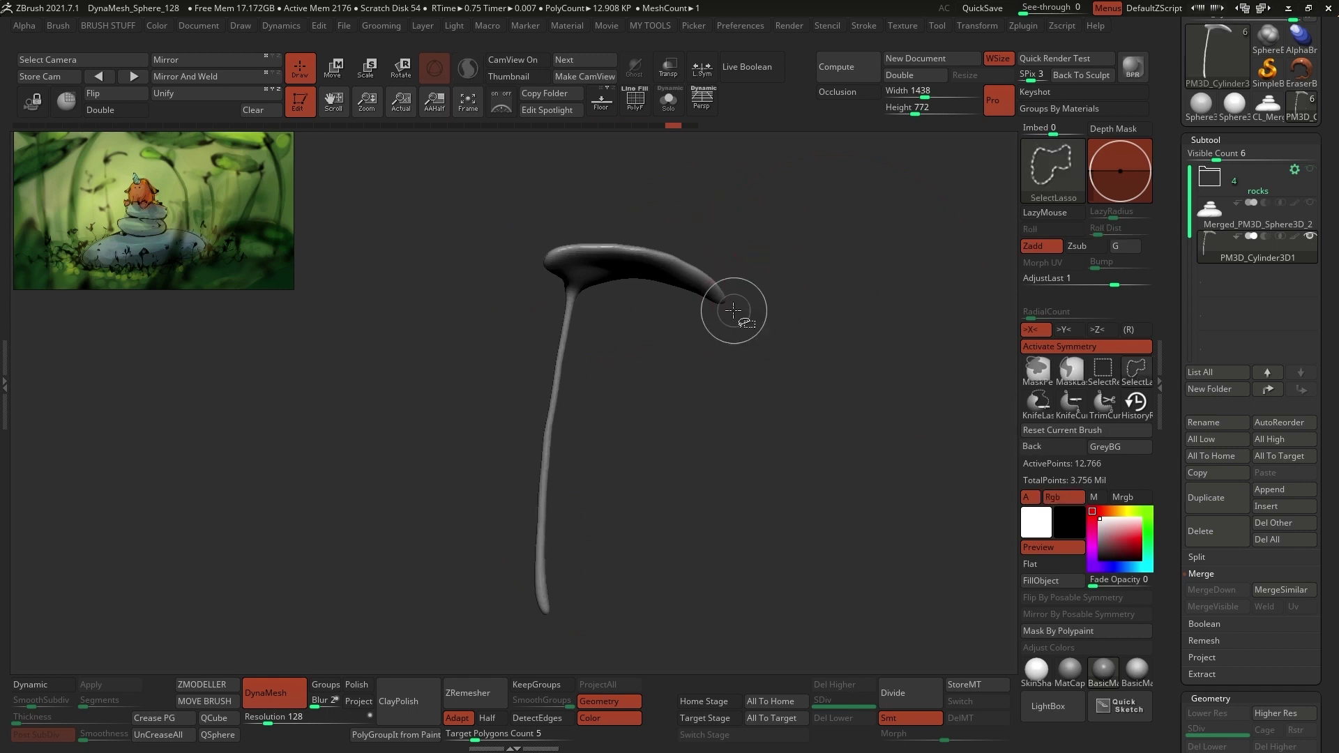
pyautogui.keyDown('ctrl'); pyautogui.keyDown('shift'); pyautogui.moveTo(562, 336); pyautogui.dragTo(568, 633); pyautogui.keyUp('shift'); pyautogui.keyUp('ctrl')
pyautogui.hotkey('shift', 'f')
pyautogui.moveTo(753, 390)
pyautogui.mouseDown()
pyautogui.moveTo(827, 358)
pyautogui.moveTo(676, 377)
pyautogui.moveTo(751, 426)
pyautogui.mouseUp()
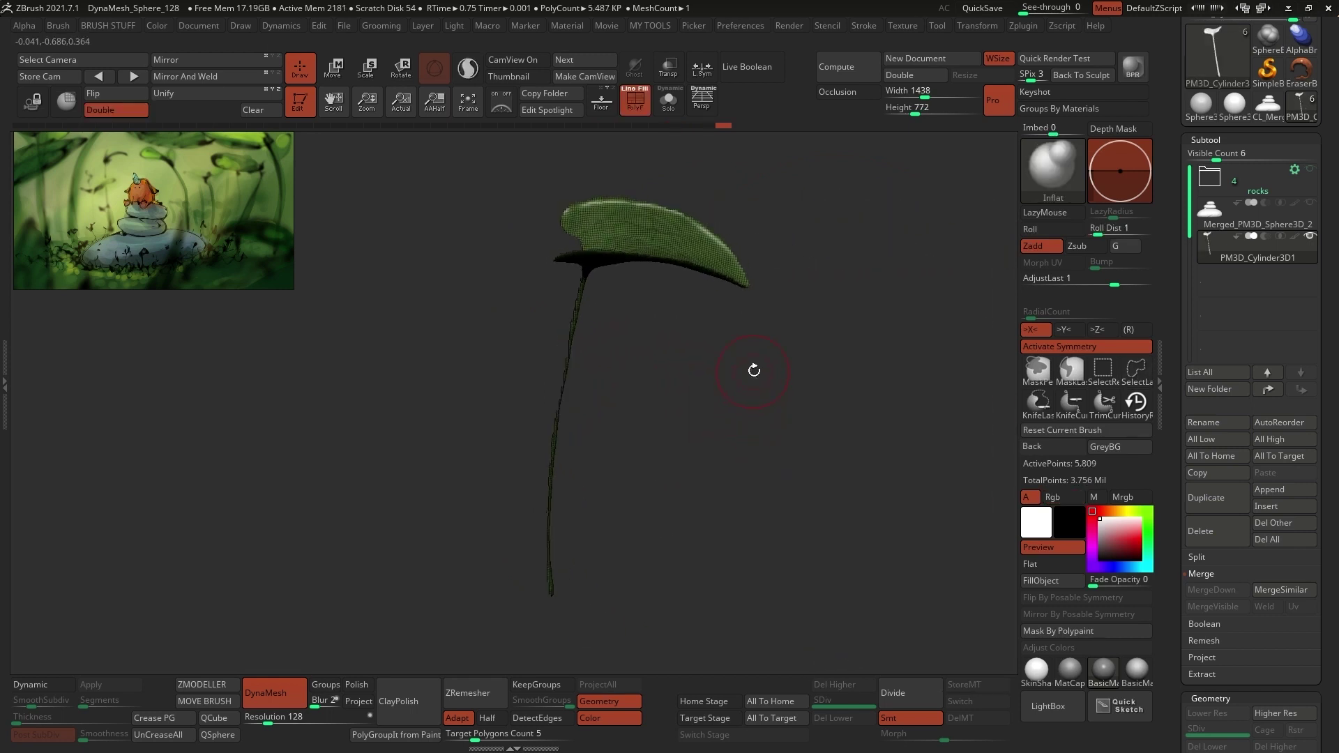
pyautogui.press('space')
pyautogui.click(738, 251)
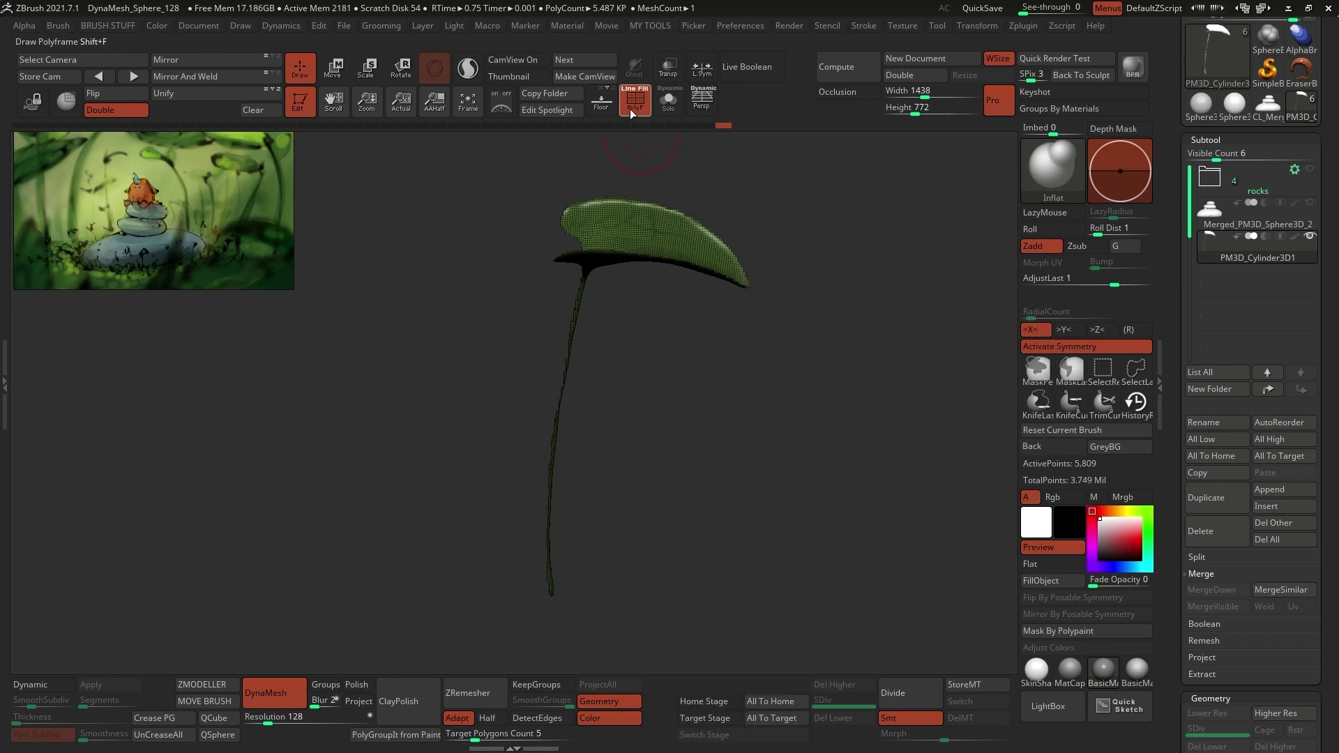
# - Hide the polyframe and smooth the leaf shell's ragged cut borders with the Polish By Groups deformation
pyautogui.hotkey('shift', 'f')
pyautogui.moveTo(758, 409)
pyautogui.mouseDown()
pyautogui.moveTo(732, 404)
pyautogui.moveTo(756, 398)
pyautogui.mouseUp()
pyautogui.press('space')
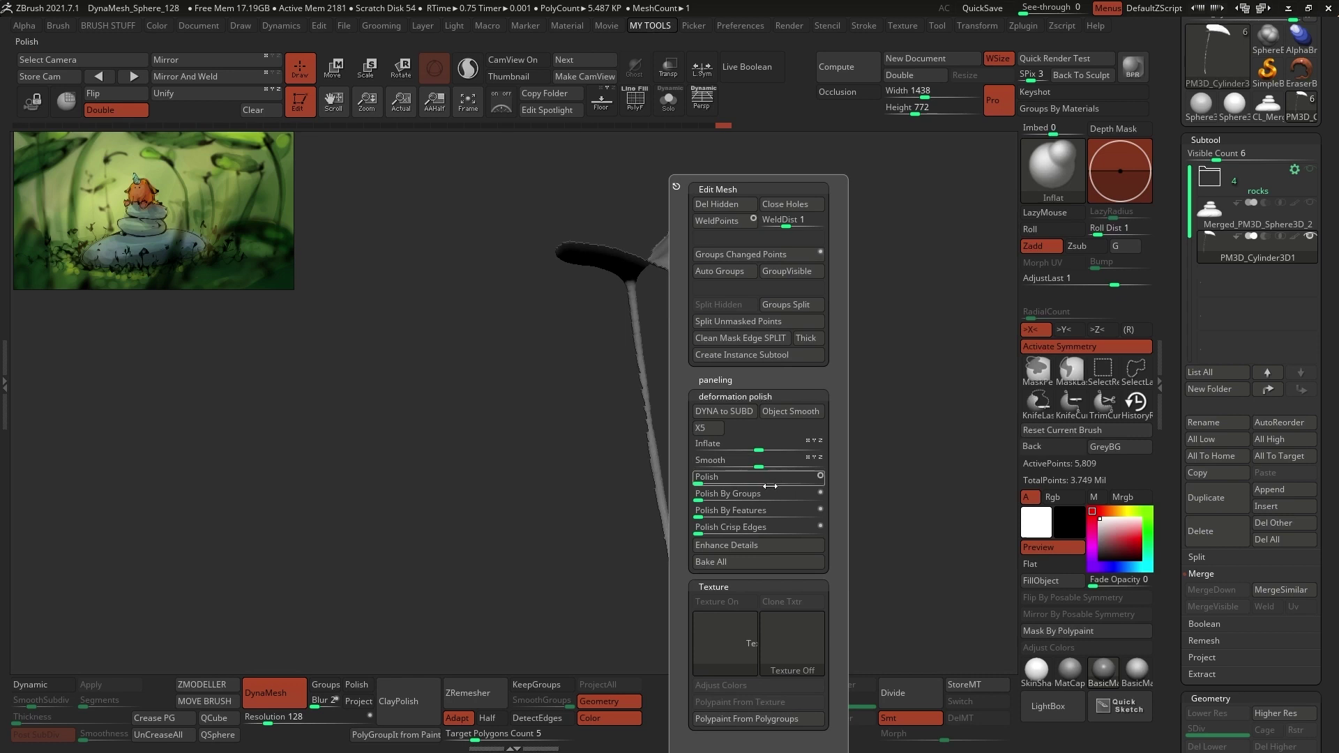
pyautogui.moveTo(805, 498); pyautogui.dragTo(807, 495)
pyautogui.press('space')
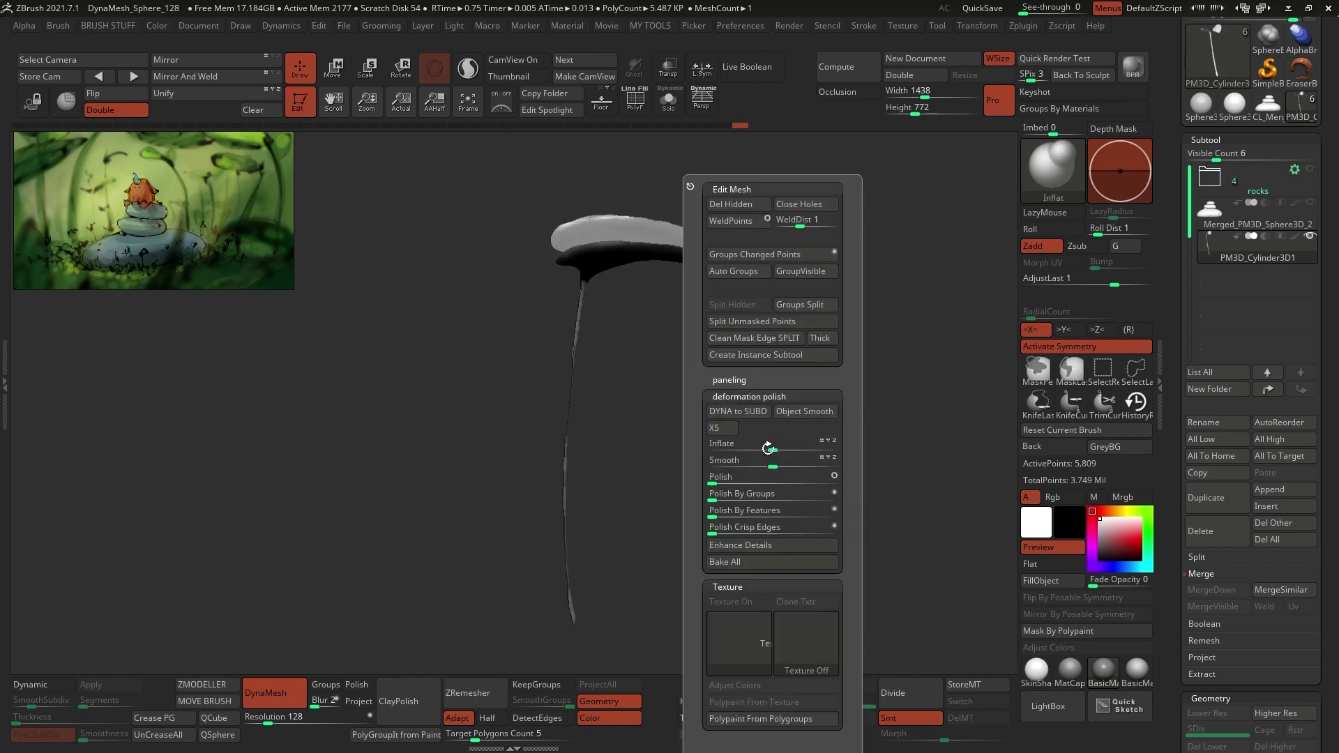
pyautogui.press('space')
pyautogui.moveTo(835, 494); pyautogui.dragTo(832, 498)
# - Reshape the leaf's lobes beside the notch with the Move brush
pyautogui.moveTo(747, 469); pyautogui.dragTo(768, 454)
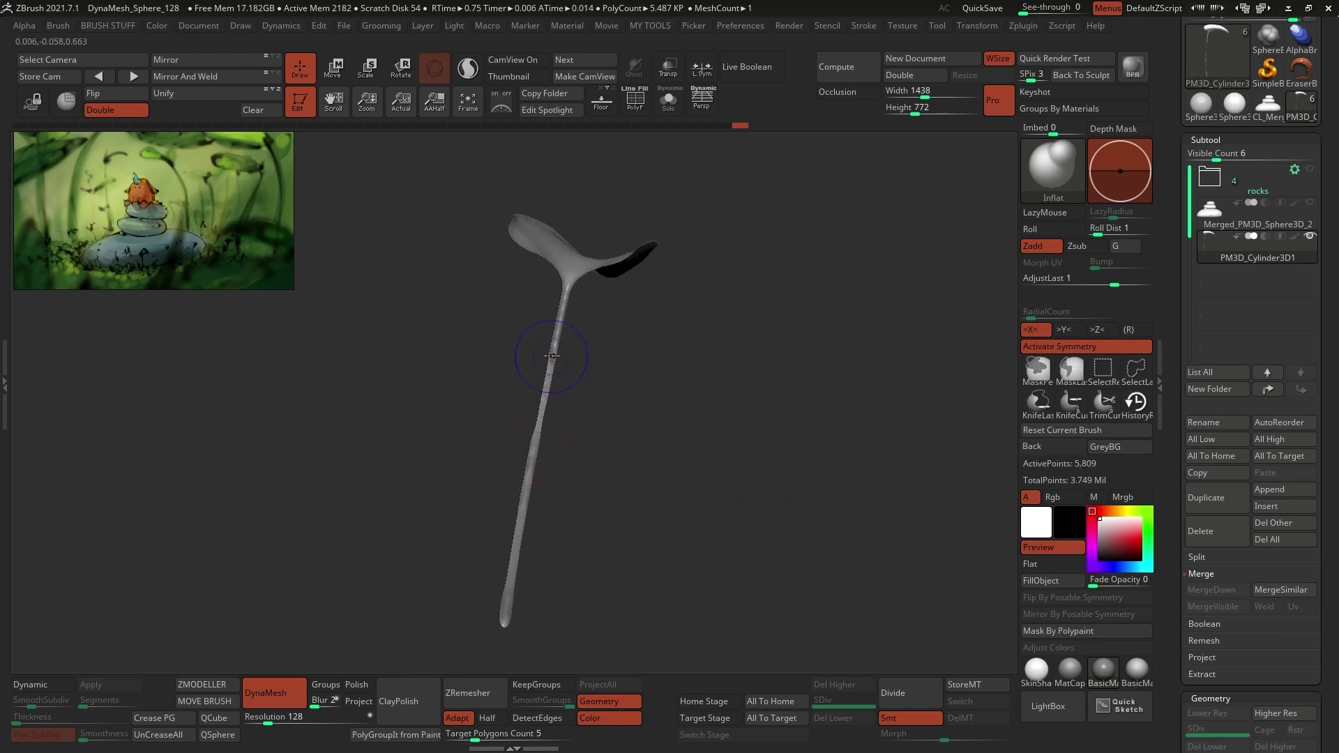
pyautogui.moveTo(653, 434); pyautogui.dragTo(696, 525)
pyautogui.press('space')
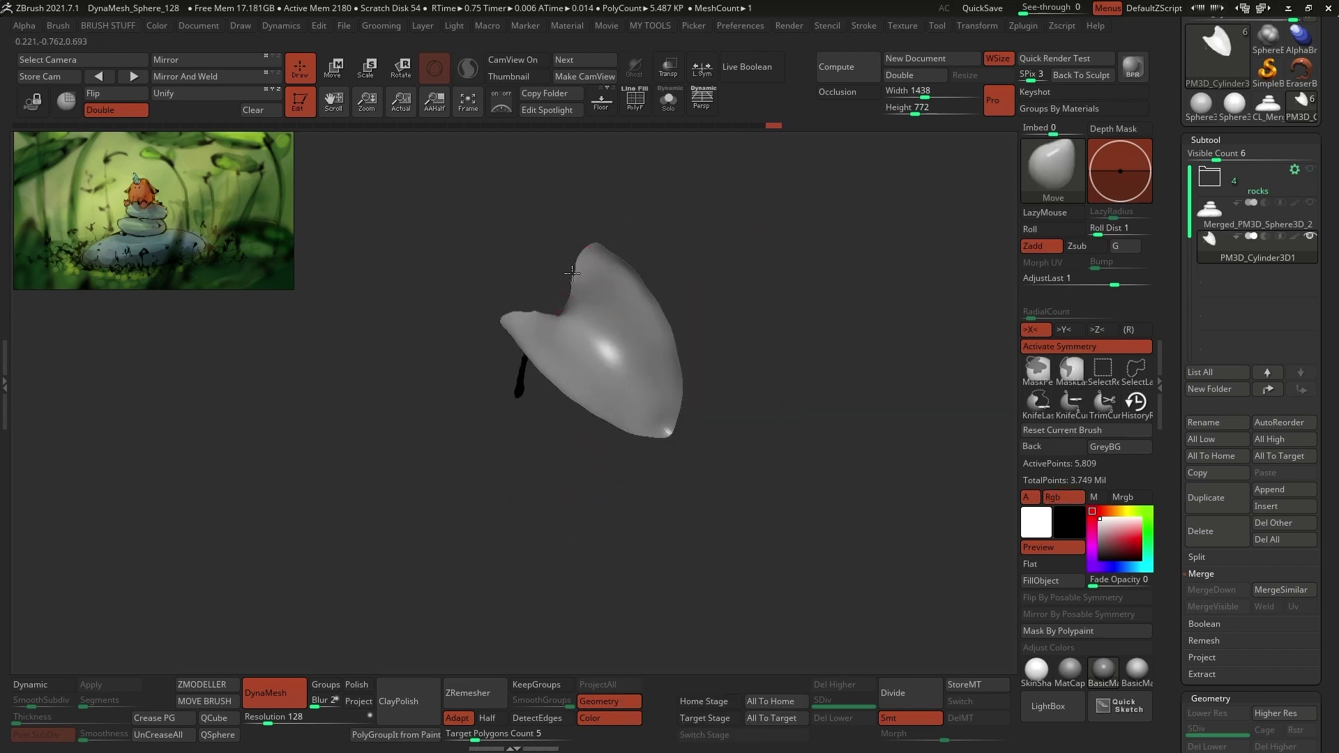
pyautogui.moveTo(595, 262); pyautogui.dragTo(617, 261)
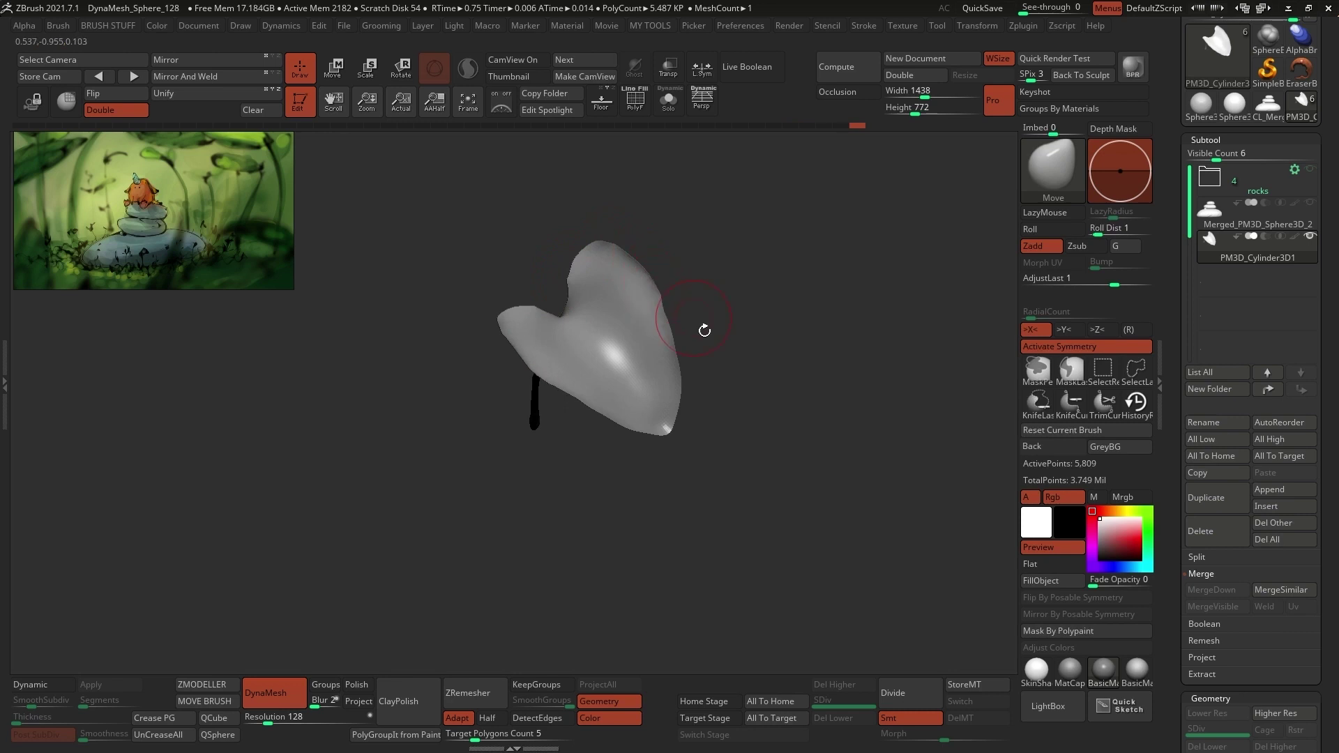
# - Show the polyframe and retopologize the leaf and stem with ZRemesher set to Half, running it twice
pyautogui.hotkey('shift', 'f')
pyautogui.moveTo(705, 329)
pyautogui.mouseDown()
pyautogui.moveTo(864, 349)
pyautogui.moveTo(864, 311)
pyautogui.mouseUp()
pyautogui.click(487, 719)
pyautogui.click(487, 694)
pyautogui.moveTo(698, 464)
pyautogui.mouseDown()
pyautogui.moveTo(585, 443)
pyautogui.moveTo(588, 463)
pyautogui.mouseUp()
pyautogui.moveTo(579, 394); pyautogui.dragTo(585, 391)
pyautogui.keyDown('alt'); pyautogui.moveTo(649, 537); pyautogui.dragTo(725, 495); pyautogui.keyUp('alt')
pyautogui.click(482, 694)
pyautogui.moveTo(662, 454); pyautogui.dragTo(712, 293)
# - Turn on Dynamic Subdiv for the leaf shell and set its thickness to 0.01321
pyautogui.moveTo(1178, 711); pyautogui.dragTo(1178, 507)
pyautogui.click(1216, 458)
pyautogui.moveTo(861, 418); pyautogui.dragTo(757, 450)
pyautogui.moveTo(1324, 593); pyautogui.dragTo(1323, 400)
pyautogui.click(1214, 482)
pyautogui.click(1227, 550)
pyautogui.keyDown('alt'); pyautogui.moveTo(719, 502); pyautogui.dragTo(712, 551); pyautogui.keyUp('alt')
pyautogui.moveTo(649, 295); pyautogui.dragTo(755, 407)
pyautogui.moveTo(1197, 334); pyautogui.dragTo(1211, 332)
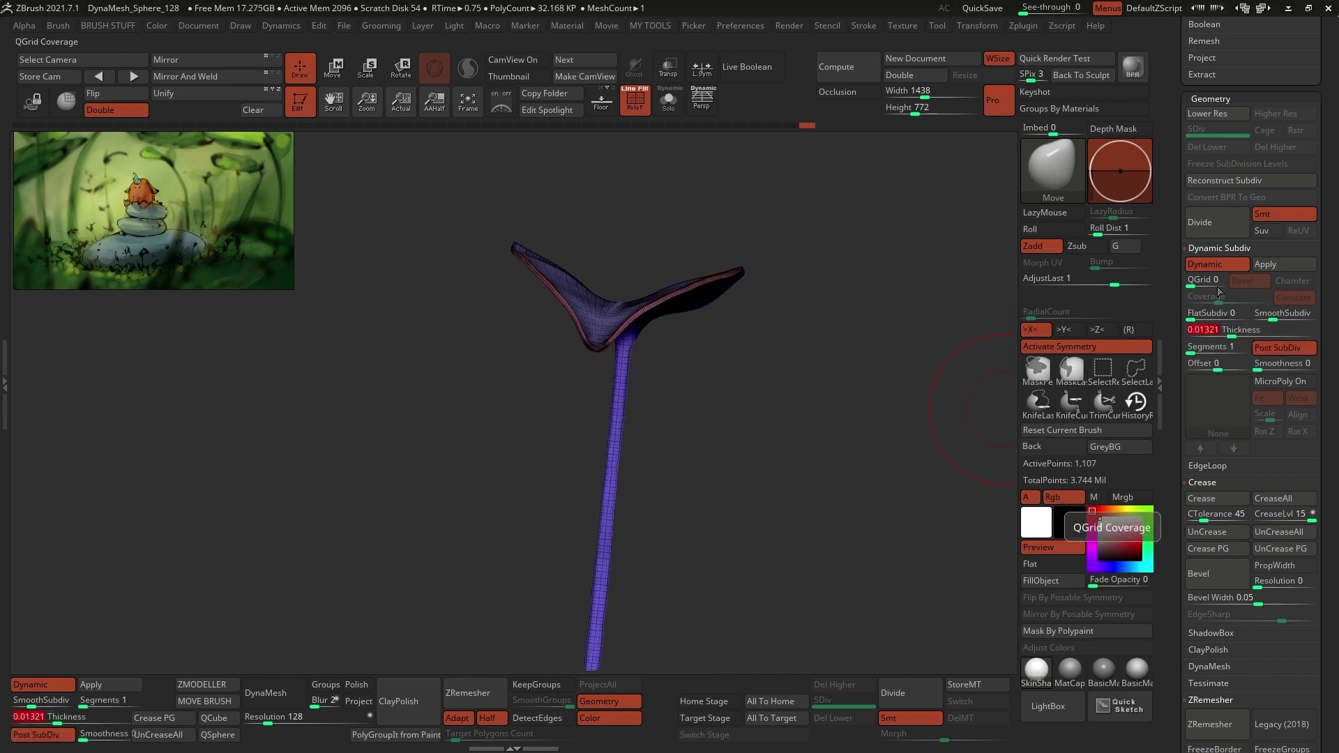
# - Hide the polyframe and set the leaf's dynamic thickness to 0.00726
pyautogui.click(637, 104)
pyautogui.moveTo(764, 317); pyautogui.dragTo(817, 441)
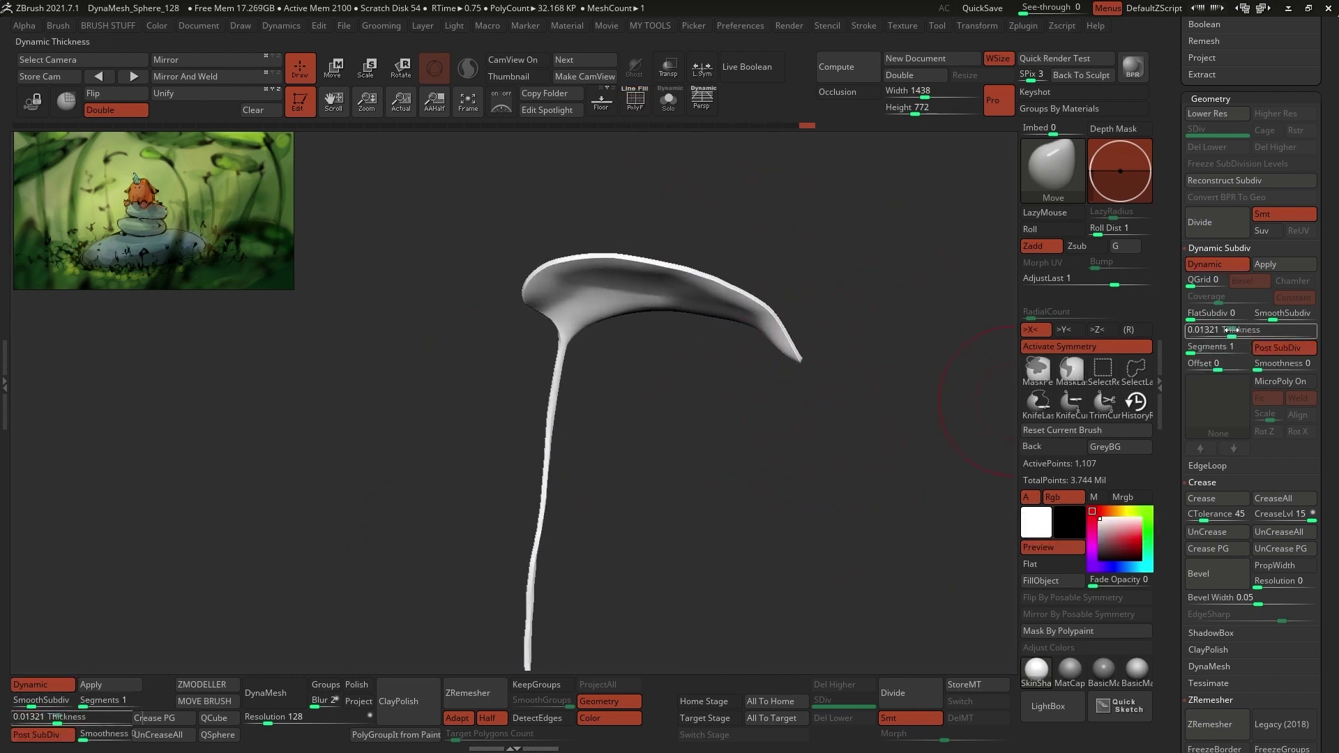
pyautogui.moveTo(1225, 330); pyautogui.dragTo(1226, 330)
# - Reshape the stem's curve and its joint with the leaf using the Move brush, adjusting the brush size
pyautogui.moveTo(792, 286)
pyautogui.mouseDown()
pyautogui.moveTo(651, 307)
pyautogui.moveTo(595, 422)
pyautogui.moveTo(634, 322)
pyautogui.moveTo(688, 404)
pyautogui.moveTo(578, 513)
pyautogui.mouseUp()
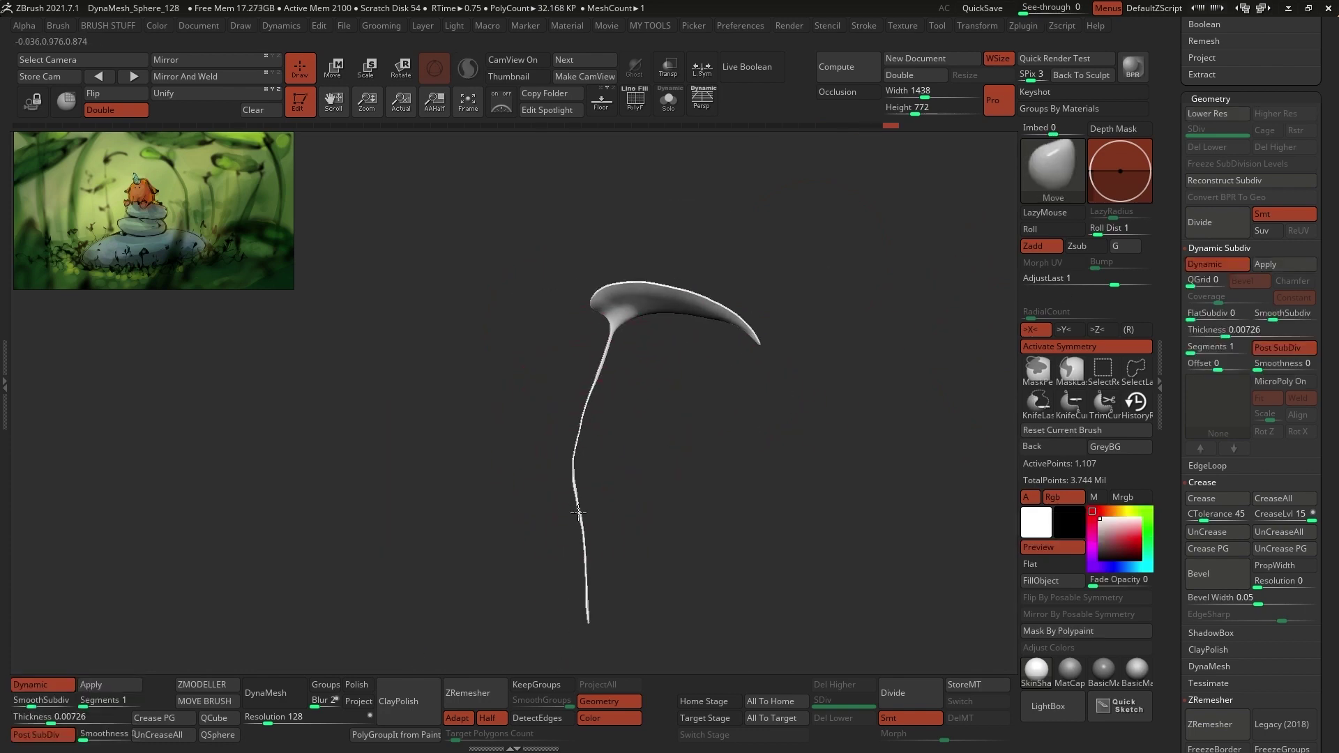
pyautogui.keyDown('shift'); pyautogui.moveTo(592, 380); pyautogui.dragTo(496, 403, button='right'); pyautogui.keyUp('shift')
pyautogui.press('space')
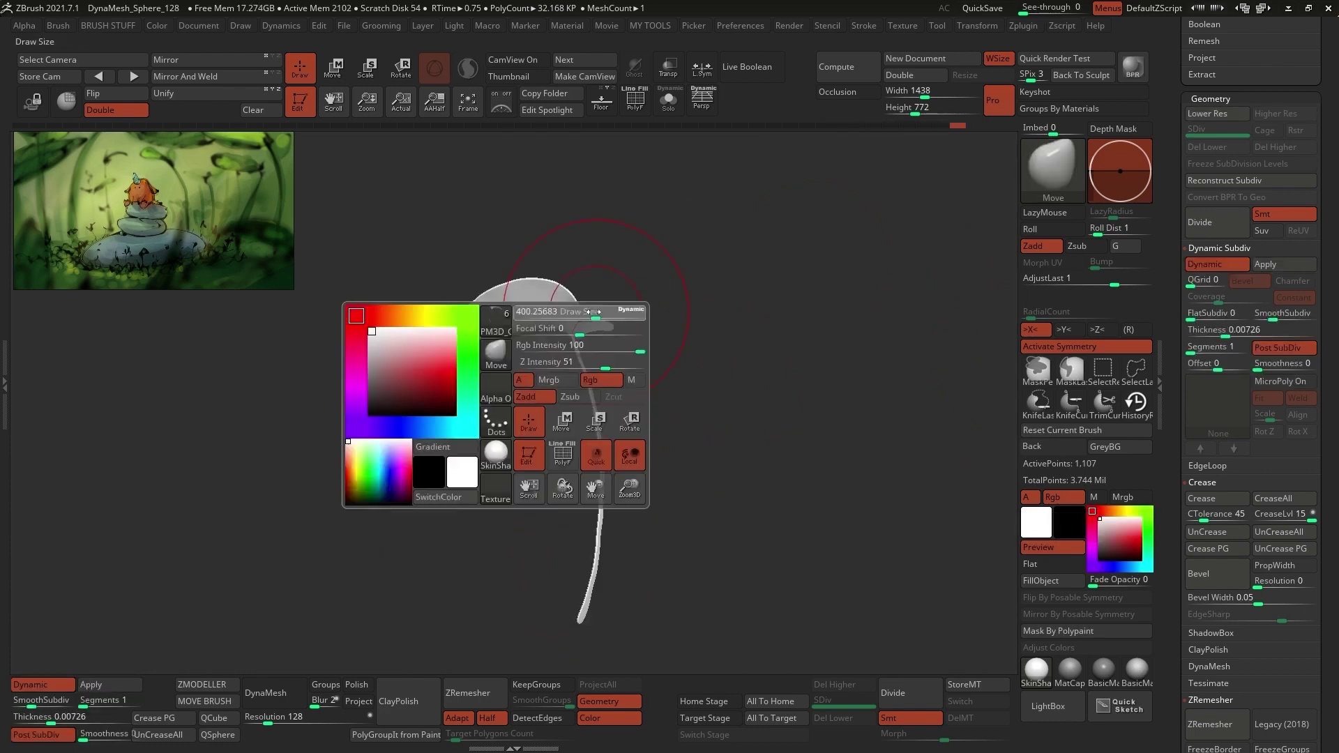
pyautogui.moveTo(598, 311)
pyautogui.mouseDown(button='right')
pyautogui.moveTo(642, 361)
pyautogui.moveTo(583, 505)
pyautogui.mouseUp(button='right')
pyautogui.press('space')
pyautogui.moveTo(643, 411); pyautogui.dragTo(635, 410)
pyautogui.moveTo(636, 411); pyautogui.dragTo(628, 474, button='right')
pyautogui.moveTo(592, 486); pyautogui.dragTo(583, 498)
pyautogui.moveTo(645, 404); pyautogui.dragTo(652, 440, button='right')
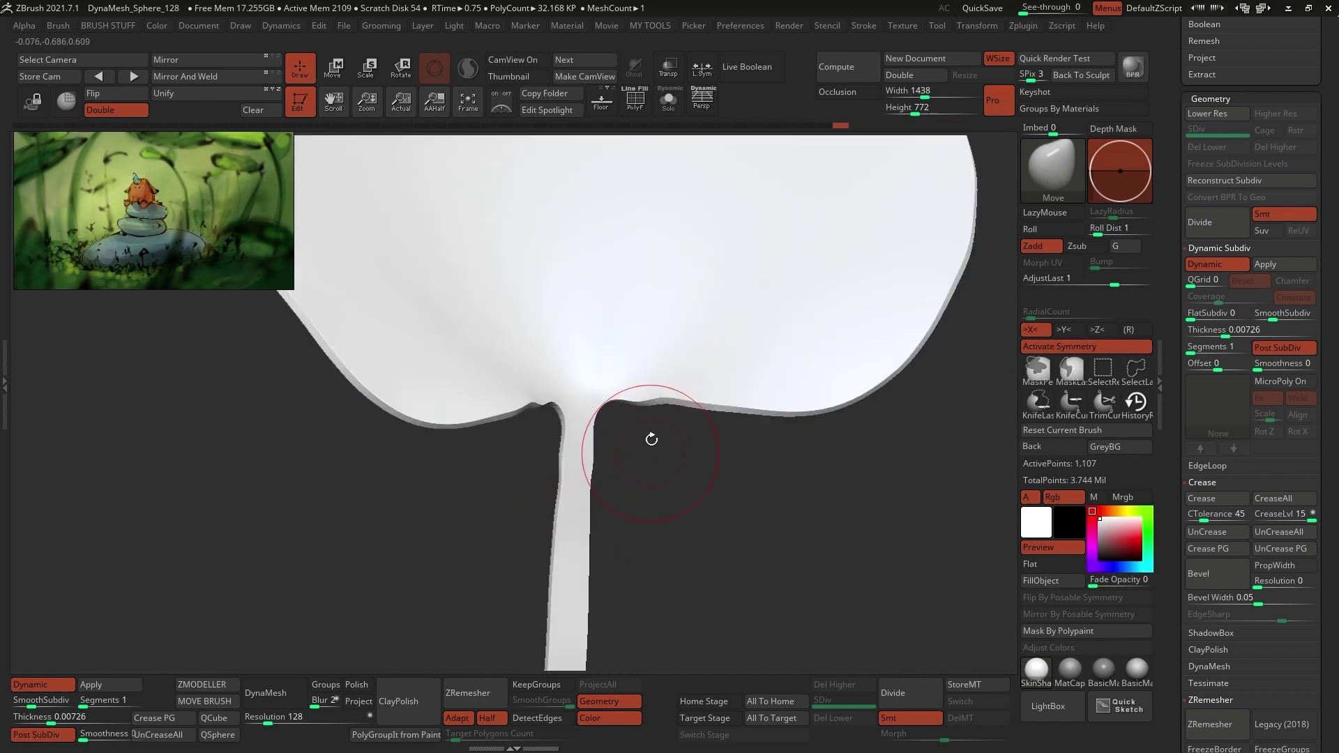
pyautogui.moveTo(621, 419); pyautogui.dragTo(601, 455)
pyautogui.moveTo(601, 454); pyautogui.dragTo(706, 419, button='right')
pyautogui.moveTo(705, 418); pyautogui.dragTo(834, 496)
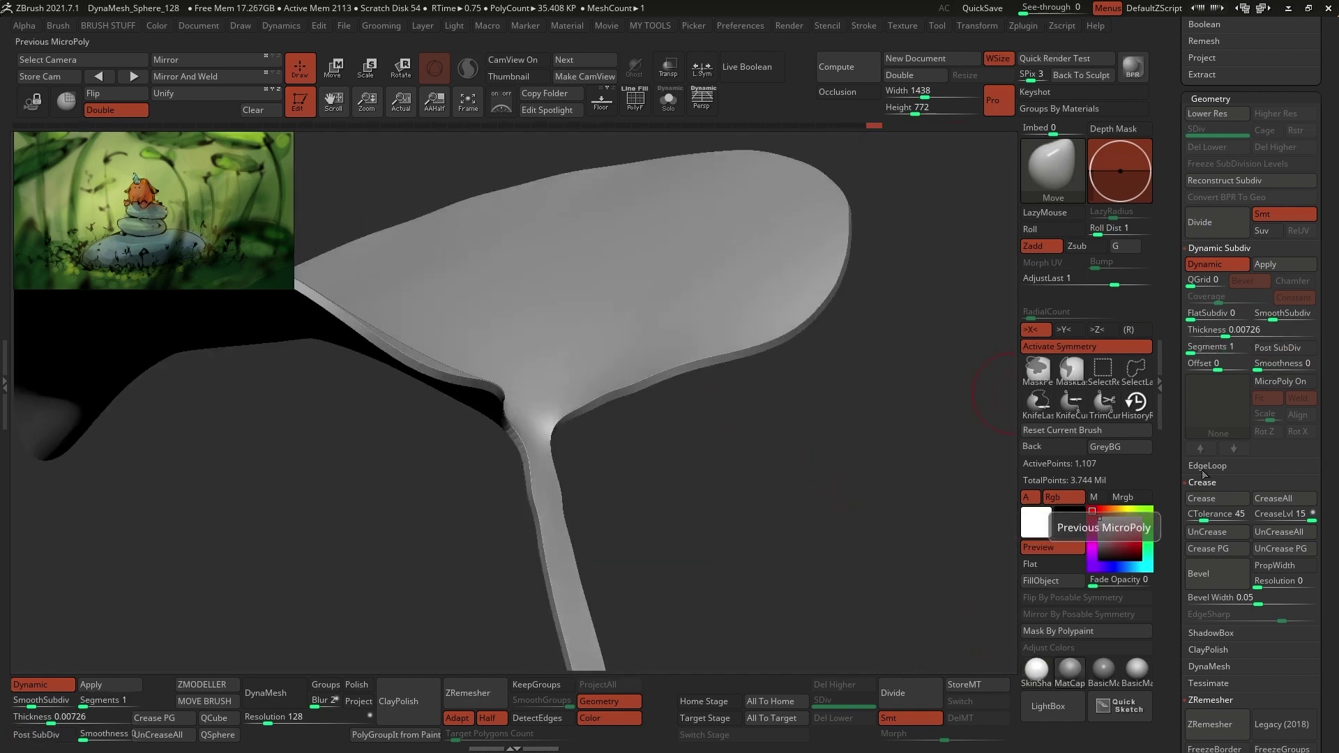
# - Uncrease all edges and apply the dynamic subdivision with a thickness of 0.0086 to the leaf mesh
pyautogui.click(1285, 536)
pyautogui.moveTo(791, 463); pyautogui.dragTo(580, 293, button='right')
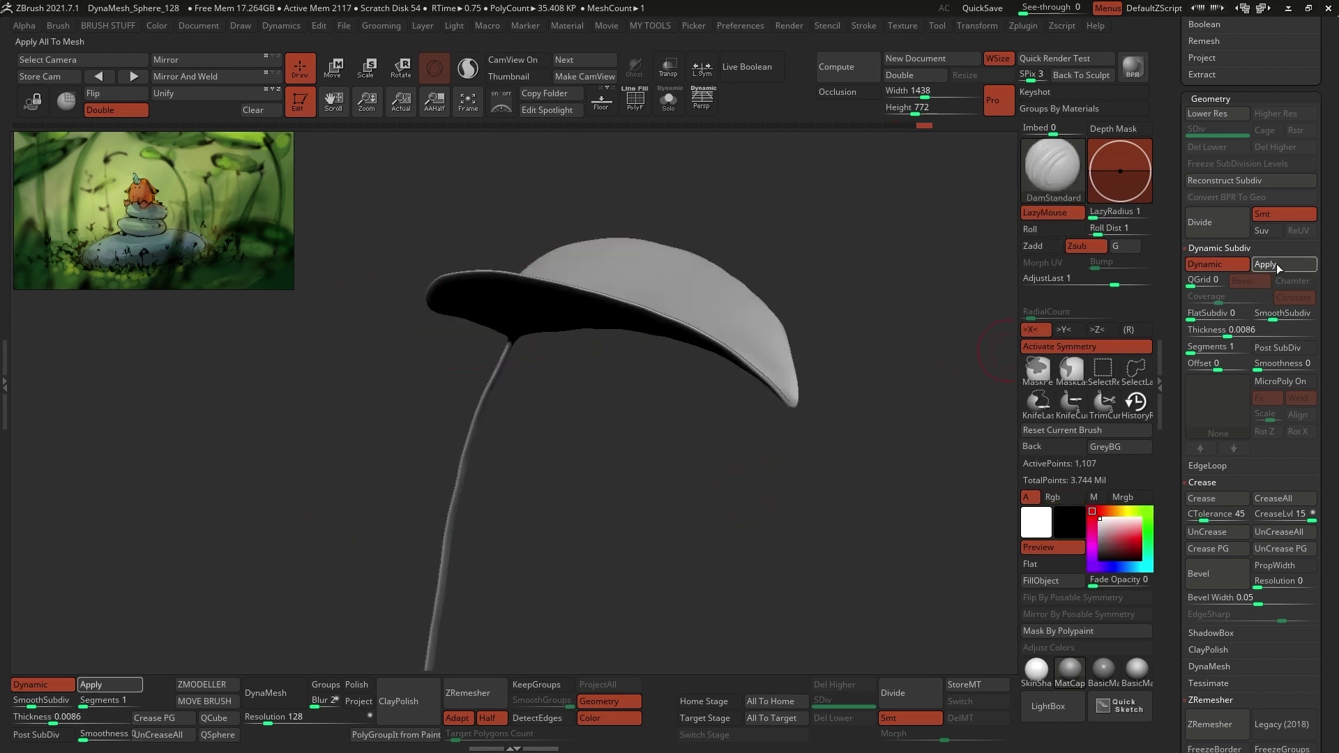
pyautogui.click(1277, 267)
pyautogui.moveTo(882, 454); pyautogui.dragTo(956, 374)
# - Thicken the stem with the Inflat brush, working from subdivision level 1 up to level 3, and smooth its surface
pyautogui.click(1196, 133)
pyautogui.hotkey('shift', 'f')
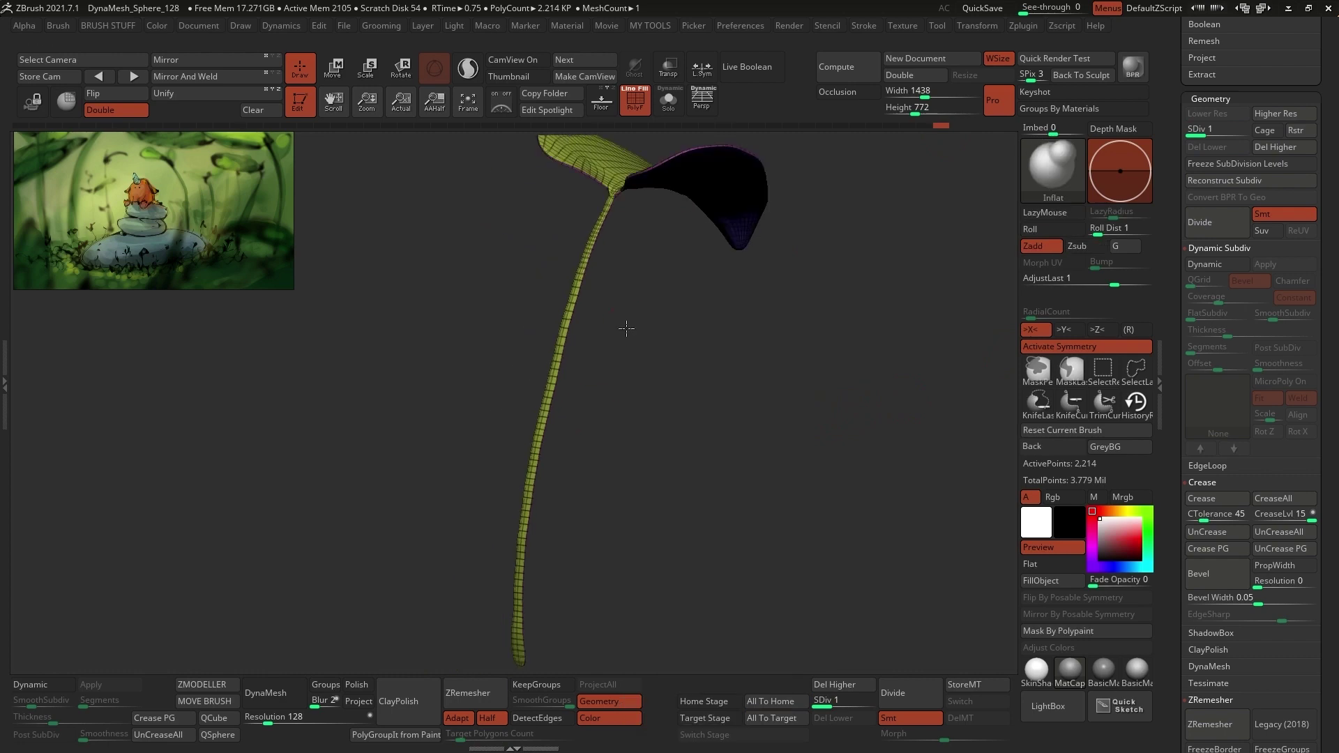
pyautogui.moveTo(669, 419); pyautogui.dragTo(788, 411)
pyautogui.moveTo(564, 637); pyautogui.dragTo(651, 244)
pyautogui.press('d')
pyautogui.press('d')
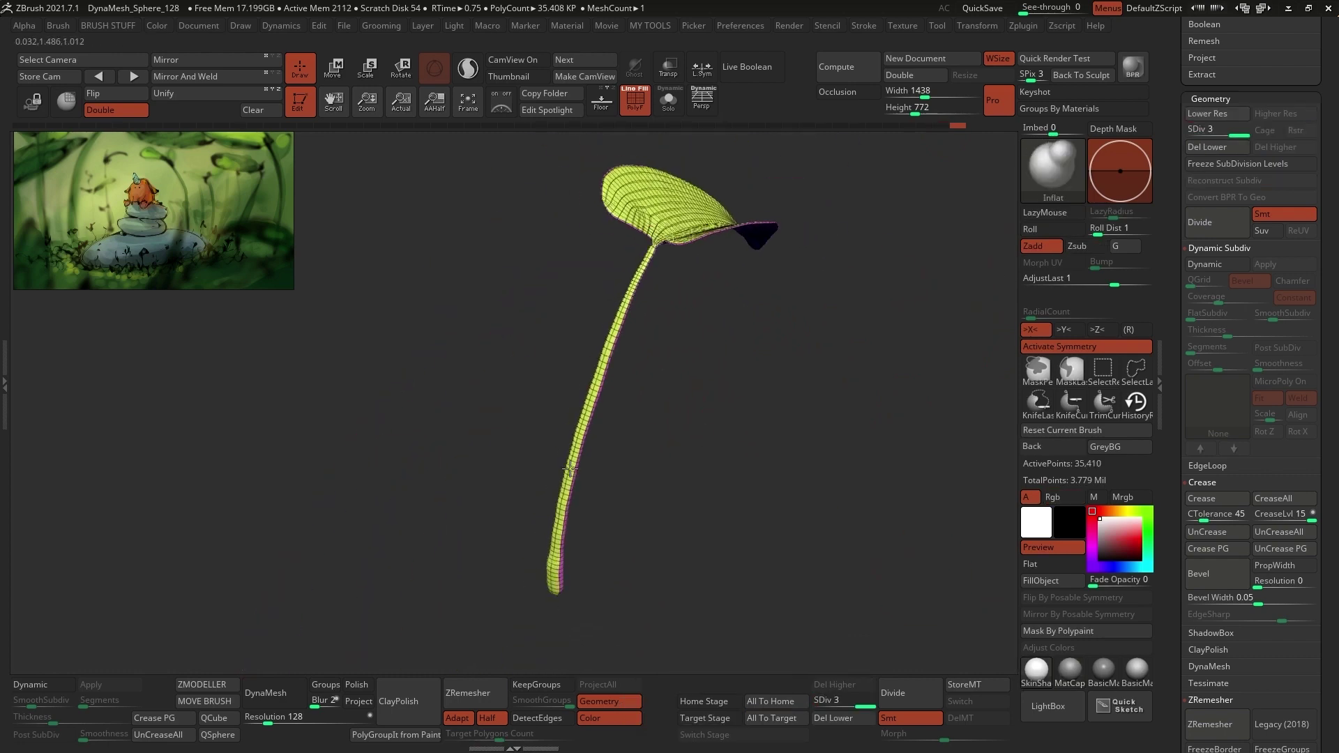
pyautogui.moveTo(610, 374)
pyautogui.mouseDown()
pyautogui.moveTo(566, 311)
pyautogui.moveTo(588, 446)
pyautogui.mouseUp()
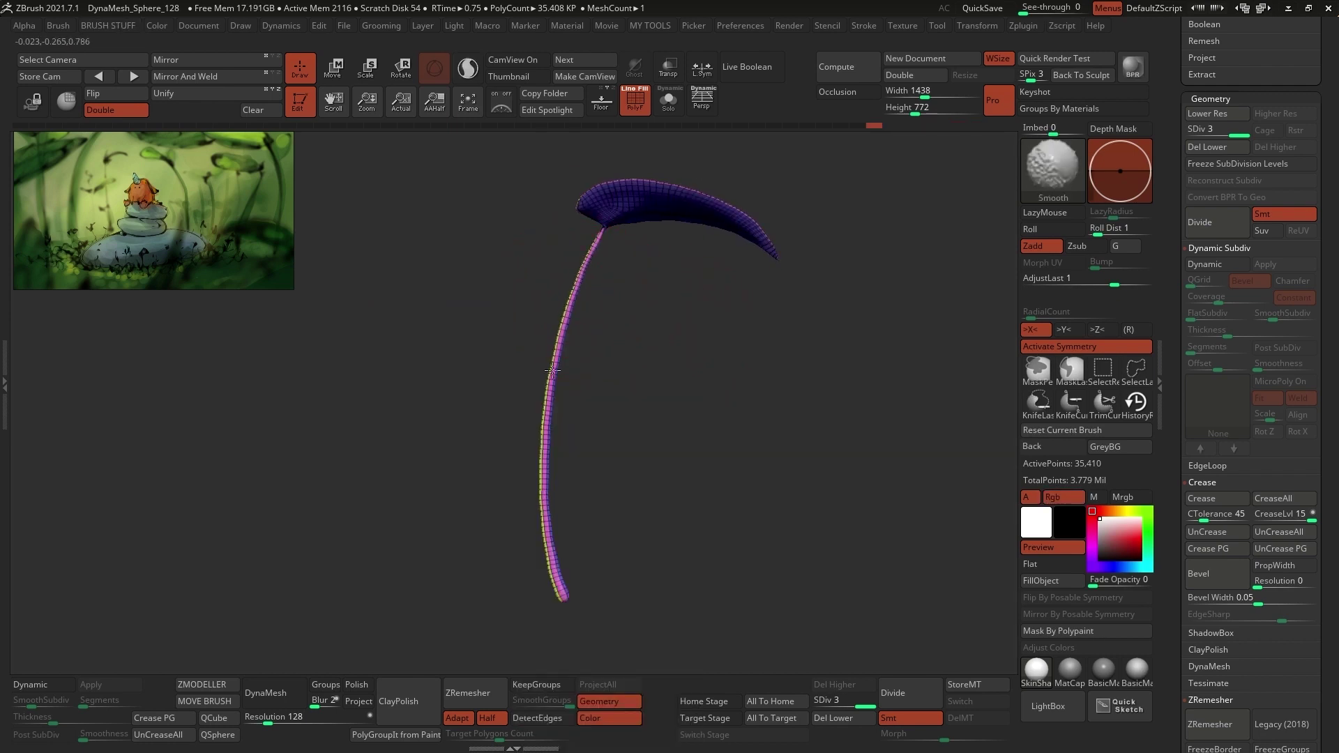
pyautogui.moveTo(610, 229); pyautogui.dragTo(640, 255)
pyautogui.moveTo(676, 193); pyautogui.dragTo(906, 488)
# - Hide the polyframe and switch to the Standard brush for detailing the leaf
pyautogui.hotkey('shift', 'f')
pyautogui.click(1070, 671)
pyautogui.moveTo(733, 389)
pyautogui.mouseDown()
pyautogui.moveTo(684, 388)
pyautogui.moveTo(686, 447)
pyautogui.mouseUp()
pyautogui.press('b')
pyautogui.press('s')
pyautogui.press('t')
pyautogui.moveTo(589, 230); pyautogui.dragTo(649, 216)
pyautogui.moveTo(670, 390)
pyautogui.mouseDown()
pyautogui.moveTo(631, 487)
pyautogui.moveTo(694, 374)
pyautogui.moveTo(687, 356)
pyautogui.mouseUp()
pyautogui.hotkey('ctrl', 'z')
# - Dock the brush settings, open Auto Masking and enable BackfaceMask for the Standard brush
pyautogui.click(58, 26)
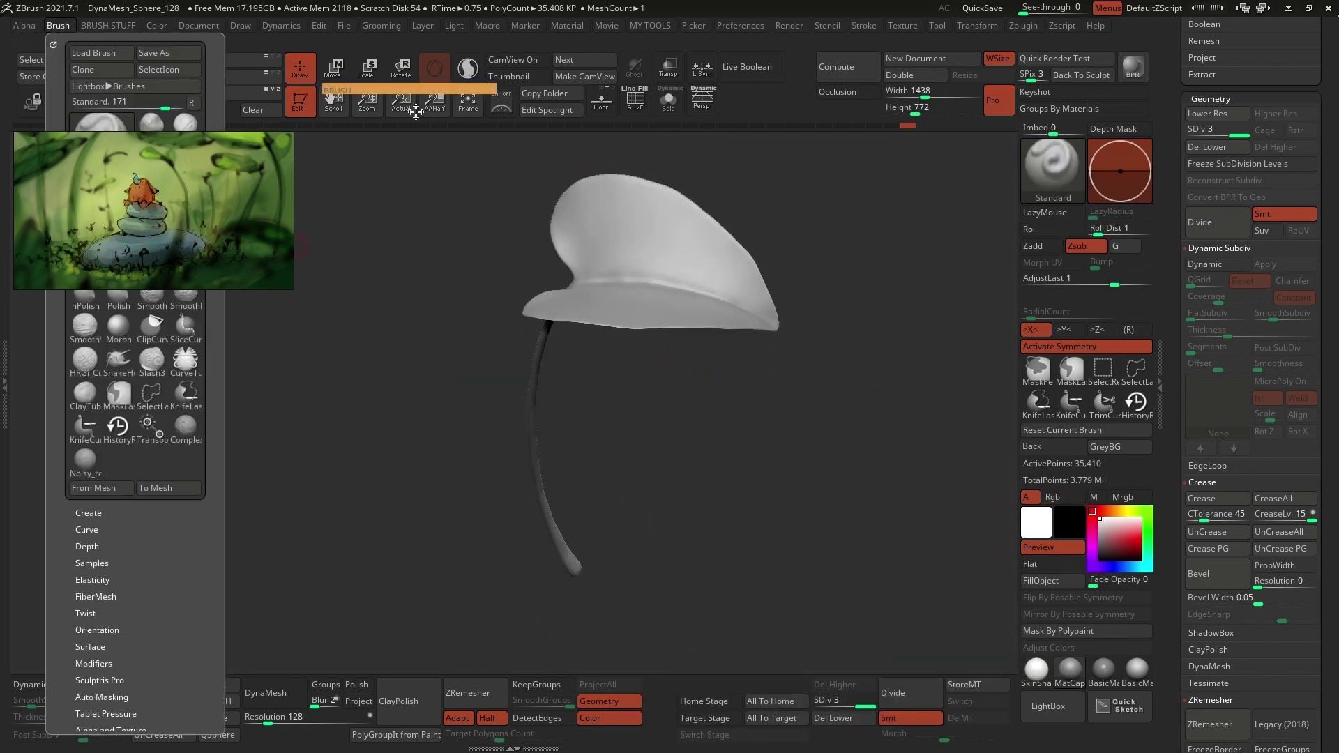
pyautogui.click(52, 38)
pyautogui.click(1240, 513)
pyautogui.moveTo(1243, 523)
pyautogui.mouseDown()
pyautogui.moveTo(1240, 413)
pyautogui.moveTo(1297, 318)
pyautogui.mouseUp()
pyautogui.click(1242, 397)
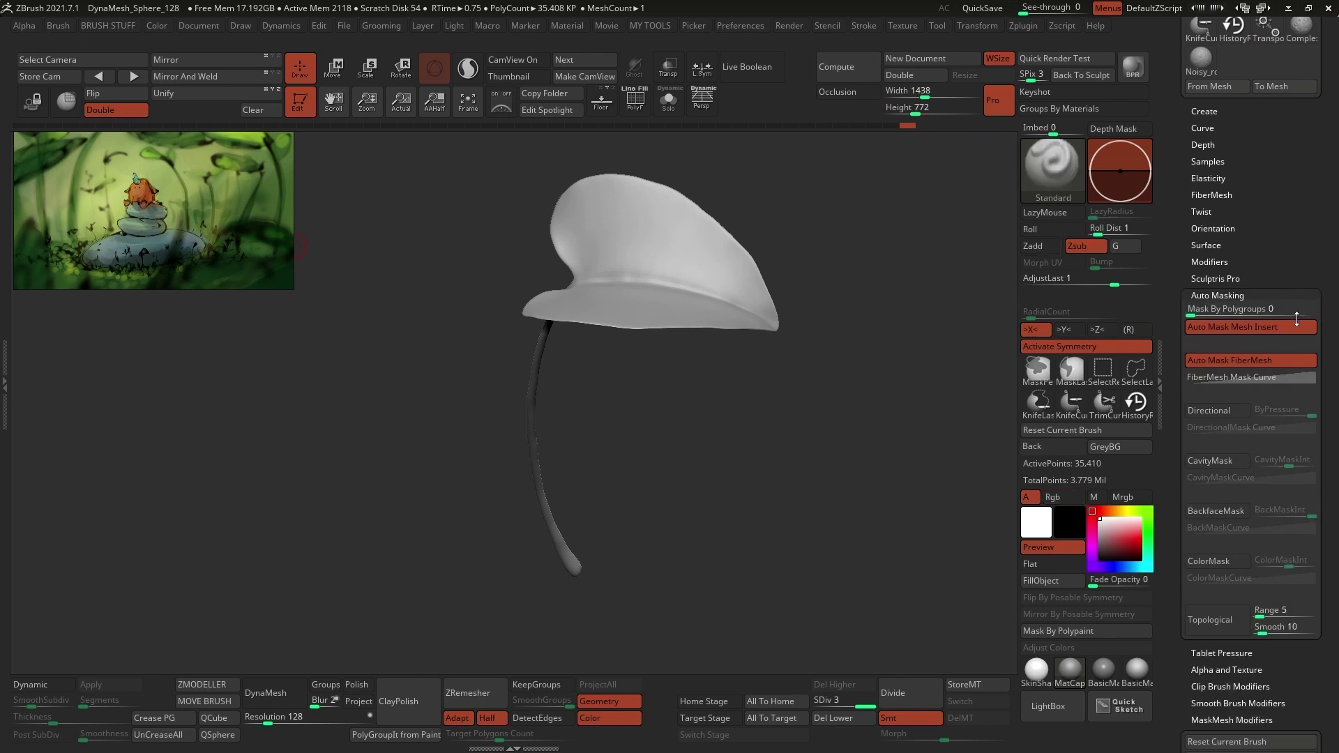
pyautogui.click(1222, 519)
# - Build up a raised midrib on the leaf's underside with the Standard brush and subdivide the mesh to level 4
pyautogui.moveTo(706, 399)
pyautogui.mouseDown()
pyautogui.moveTo(693, 329)
pyautogui.moveTo(696, 380)
pyautogui.mouseUp()
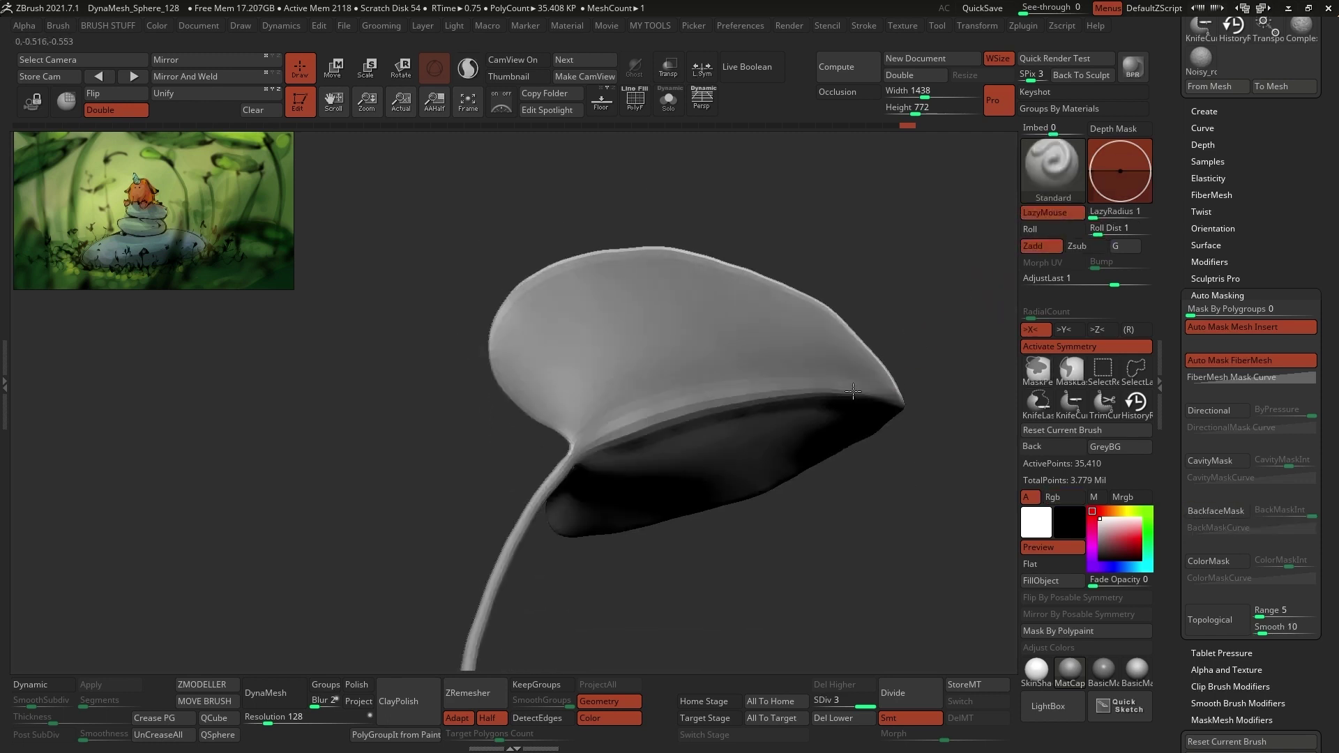
pyautogui.moveTo(650, 403); pyautogui.dragTo(680, 406, button='right')
pyautogui.rightClick(680, 406)
pyautogui.moveTo(403, 471); pyautogui.dragTo(421, 441)
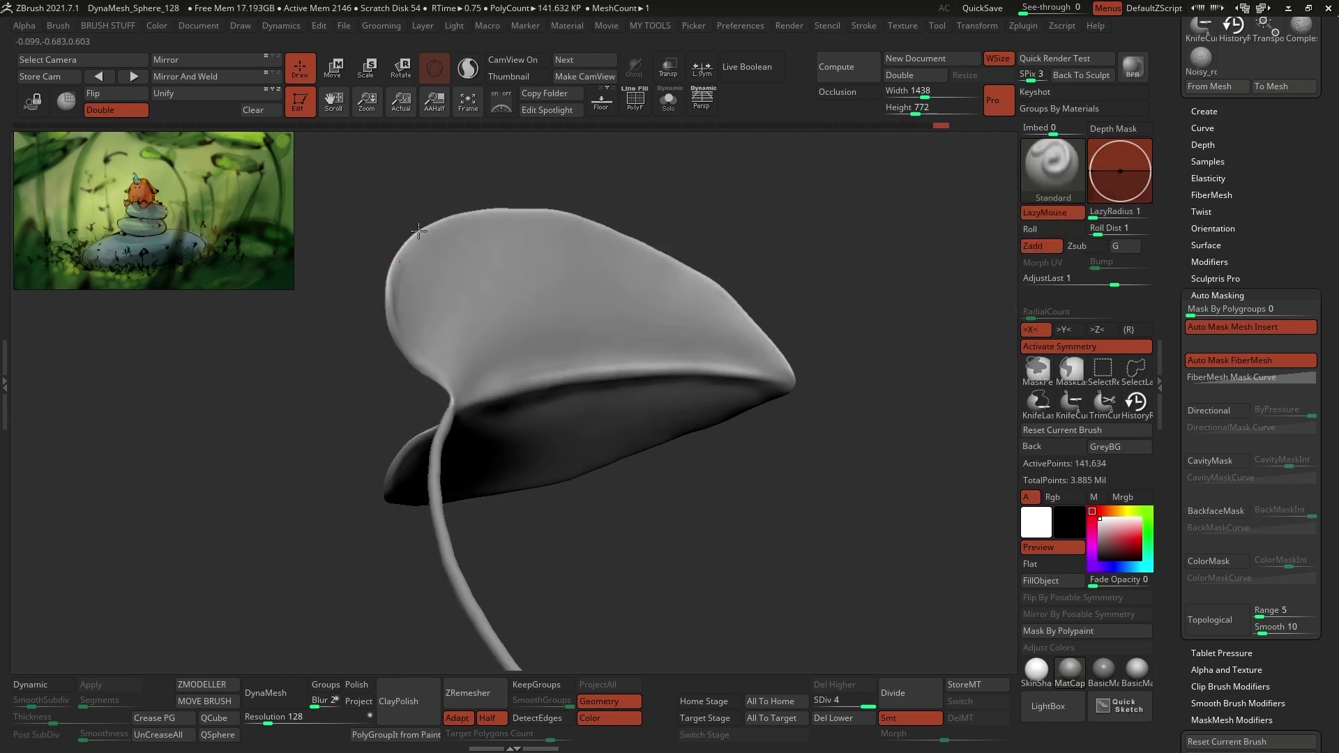
pyautogui.moveTo(655, 418)
pyautogui.mouseDown(button='right')
pyautogui.moveTo(669, 387)
pyautogui.moveTo(712, 360)
pyautogui.moveTo(687, 322)
pyautogui.moveTo(595, 274)
pyautogui.mouseUp(button='right')
# - Switch to the Inflat brush and smooth the leaf's outer rim
pyautogui.press('b')
pyautogui.press('i')
pyautogui.press('n')
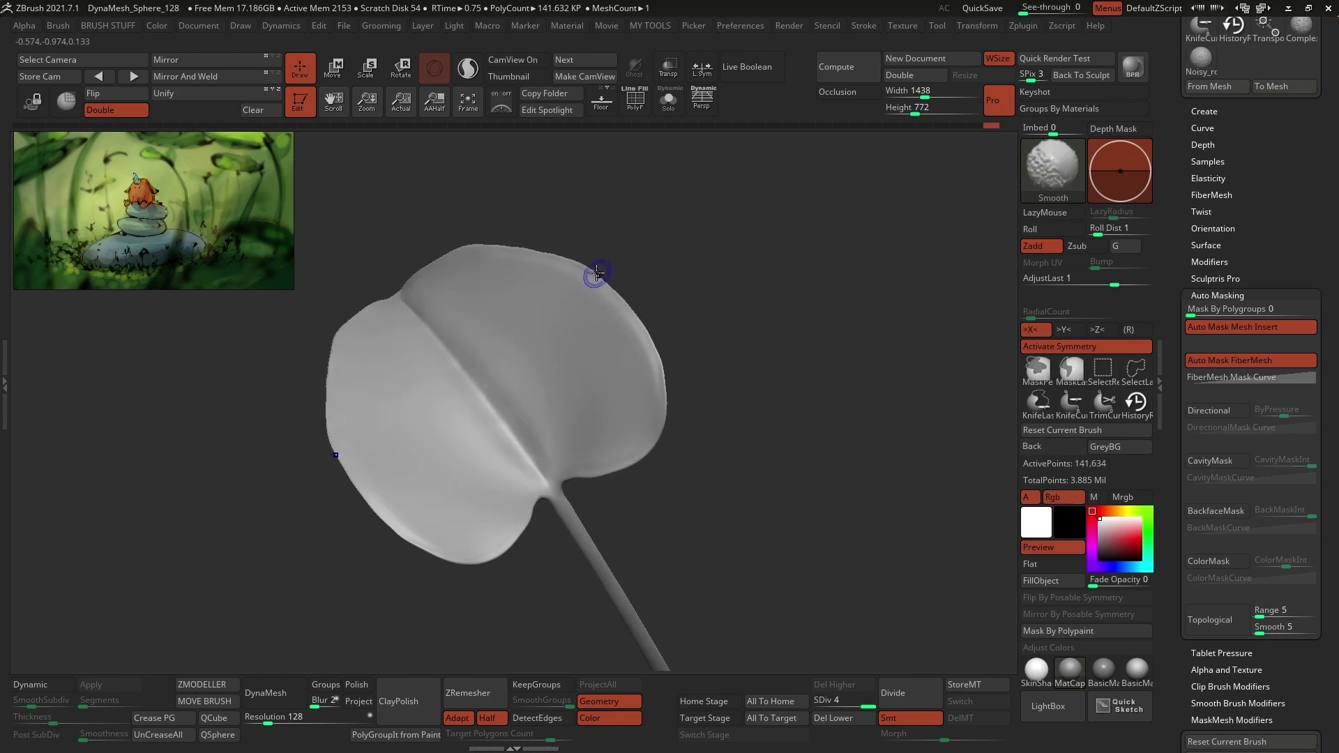
pyautogui.keyDown('shift'); pyautogui.moveTo(595, 275); pyautogui.dragTo(655, 339); pyautogui.keyUp('shift')
pyautogui.moveTo(655, 339)
pyautogui.mouseDown(button='right')
pyautogui.moveTo(632, 308)
pyautogui.moveTo(649, 314)
pyautogui.mouseUp(button='right')
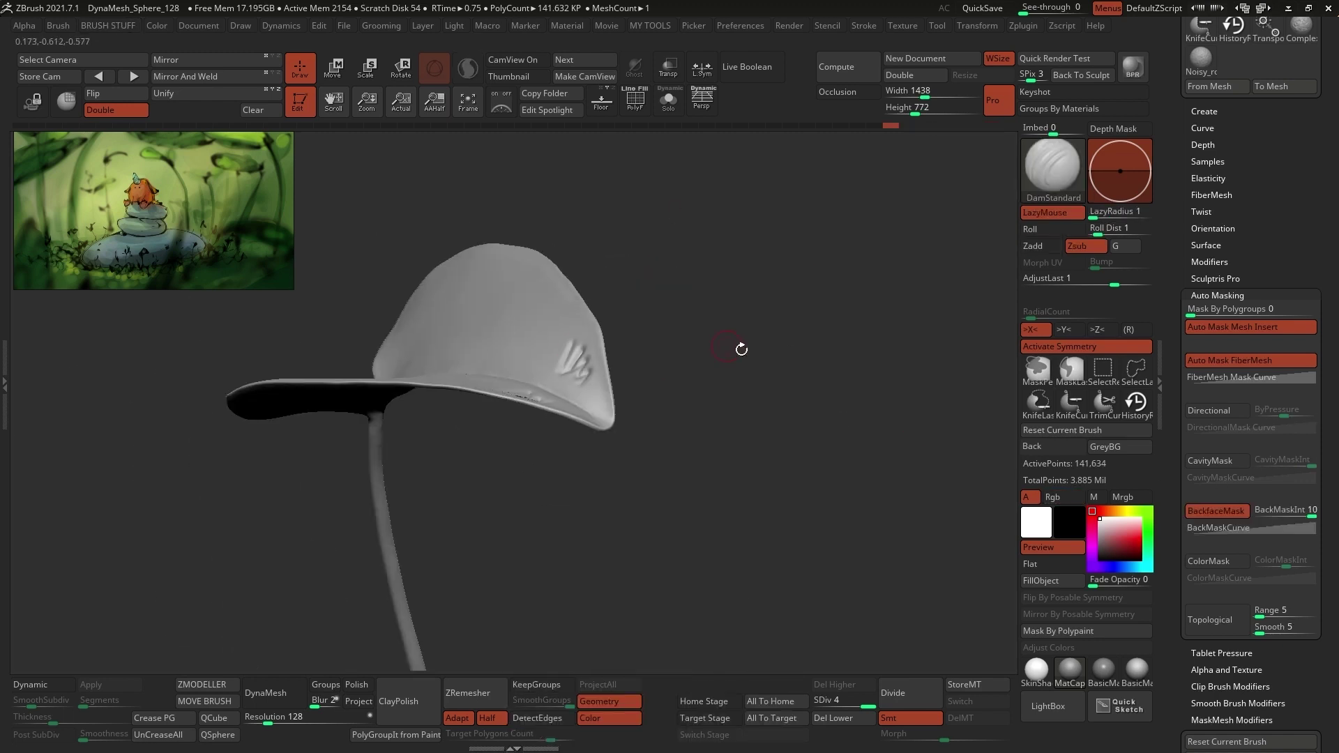
# - Sculpt side veins on both faces of the leaf with the DamStandard and Standard brushes at subdivision level 5, smoothing the strokes
pyautogui.moveTo(738, 350); pyautogui.dragTo(711, 231, button='right')
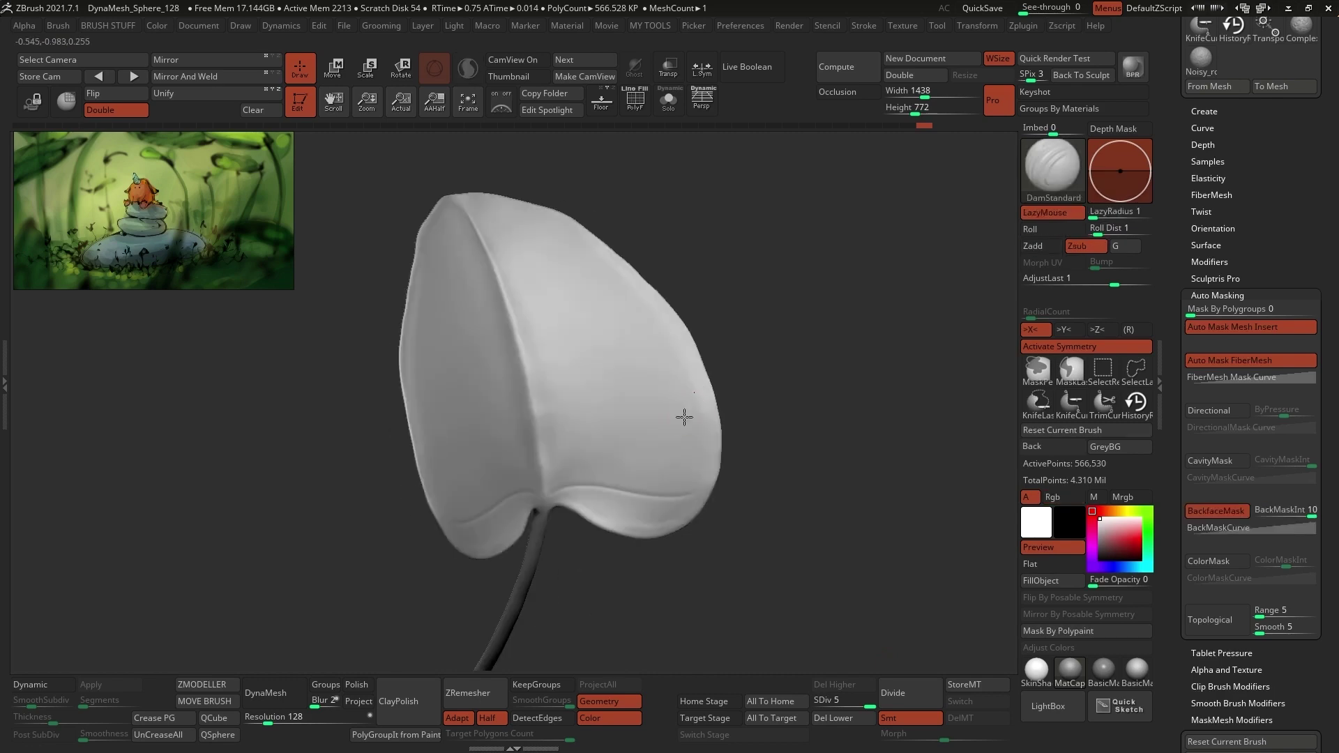
pyautogui.moveTo(684, 418); pyautogui.dragTo(780, 419, button='right')
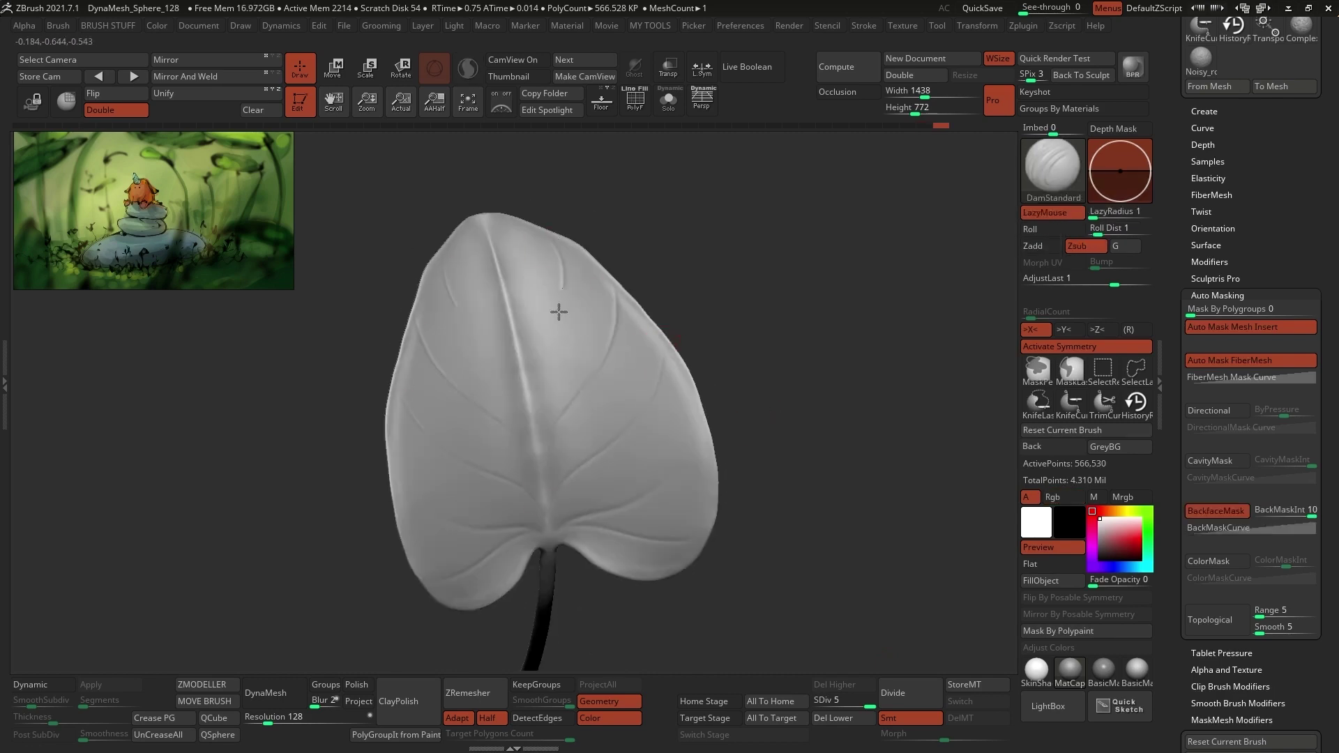
pyautogui.keyDown('shift'); pyautogui.moveTo(559, 311); pyautogui.dragTo(620, 501); pyautogui.keyUp('shift')
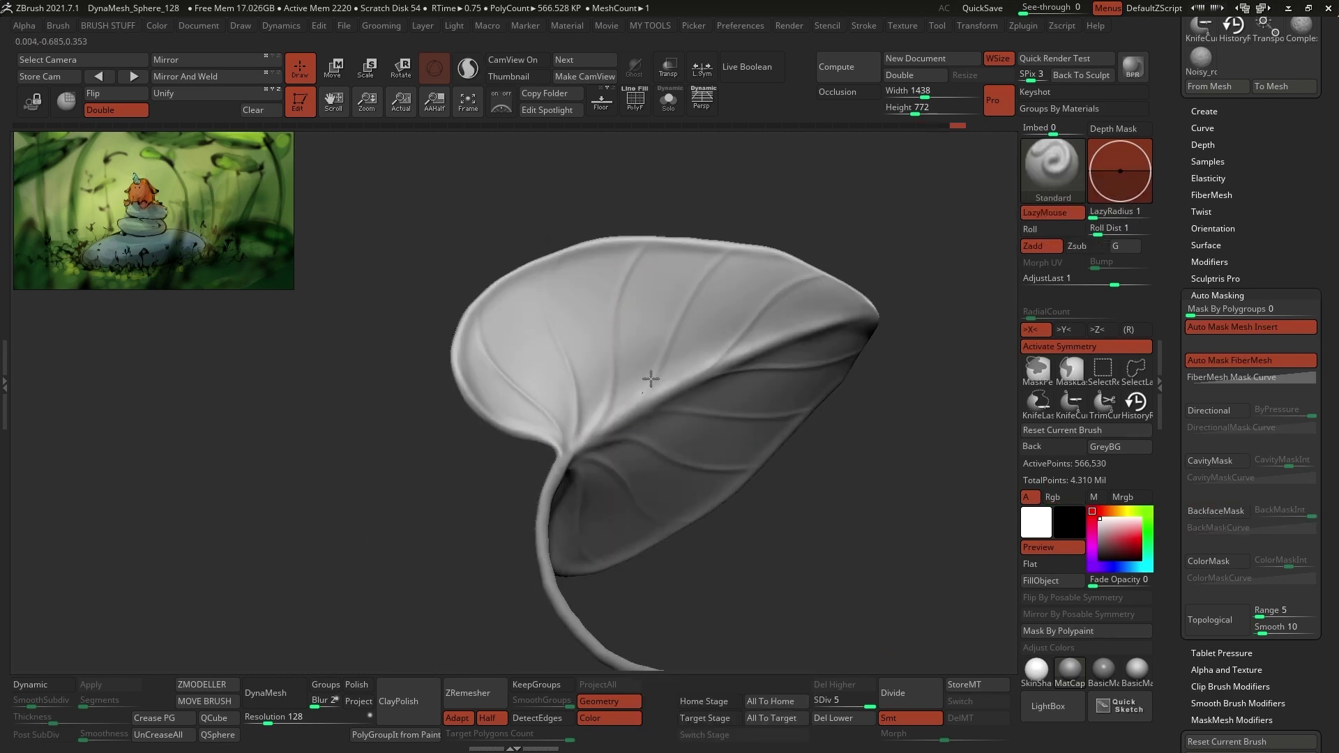
pyautogui.keyDown('shift'); pyautogui.moveTo(807, 320); pyautogui.dragTo(860, 328); pyautogui.keyUp('shift')
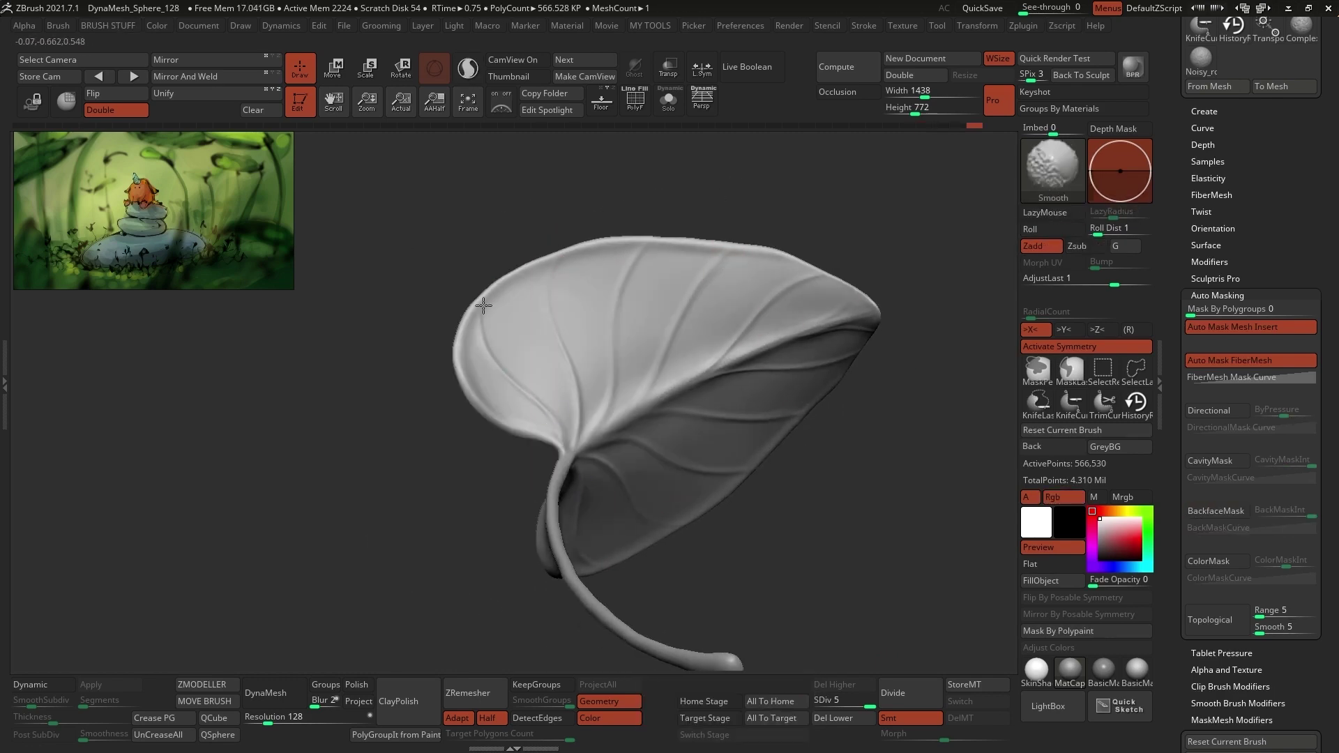
pyautogui.keyDown('alt'); pyautogui.click(484, 305); pyautogui.keyUp('alt')
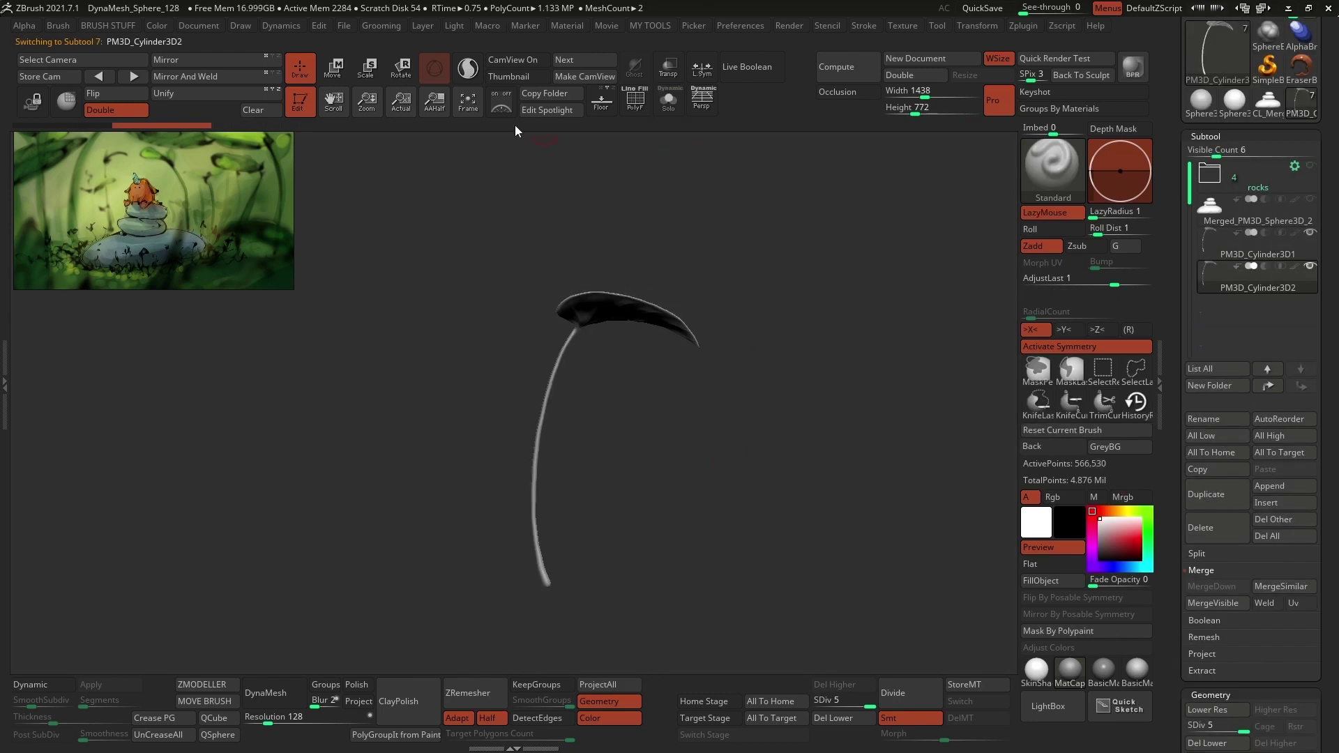
# - Turn off symmetry and rotate and move the duplicated leaf so it points opposite the original
pyautogui.press('w')
pyautogui.press('x')
pyautogui.moveTo(586, 331)
pyautogui.mouseDown()
pyautogui.moveTo(774, 320)
pyautogui.moveTo(544, 341)
pyautogui.moveTo(544, 317)
pyautogui.mouseUp()
pyautogui.moveTo(607, 316)
pyautogui.mouseDown()
pyautogui.moveTo(603, 336)
pyautogui.moveTo(546, 305)
pyautogui.moveTo(602, 322)
pyautogui.mouseUp()
pyautogui.press('q')
pyautogui.press('w')
pyautogui.press('q')
# - Turn on X symmetry and reshape the duplicate leaf with the Move brush
pyautogui.moveTo(628, 269)
pyautogui.mouseDown()
pyautogui.moveTo(705, 305)
pyautogui.moveTo(875, 296)
pyautogui.mouseUp()
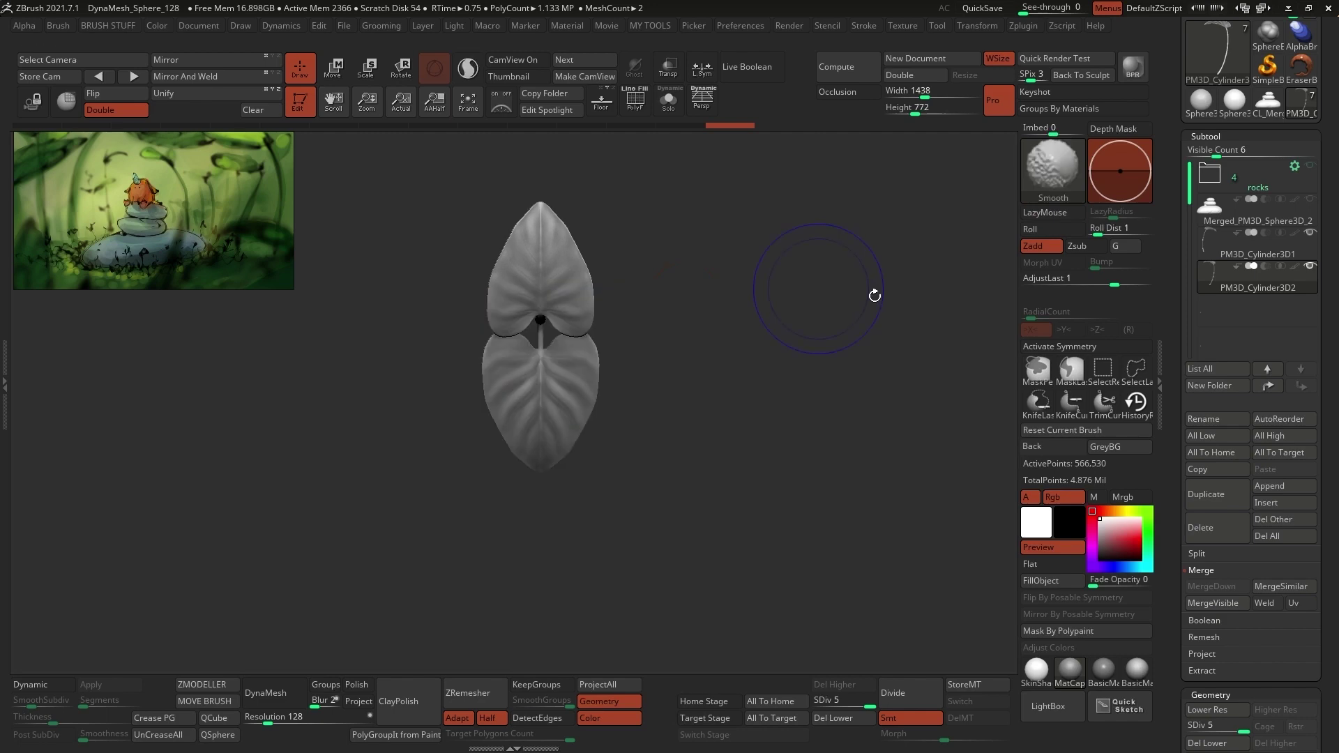
pyautogui.press('x')
pyautogui.moveTo(583, 186); pyautogui.dragTo(600, 363)
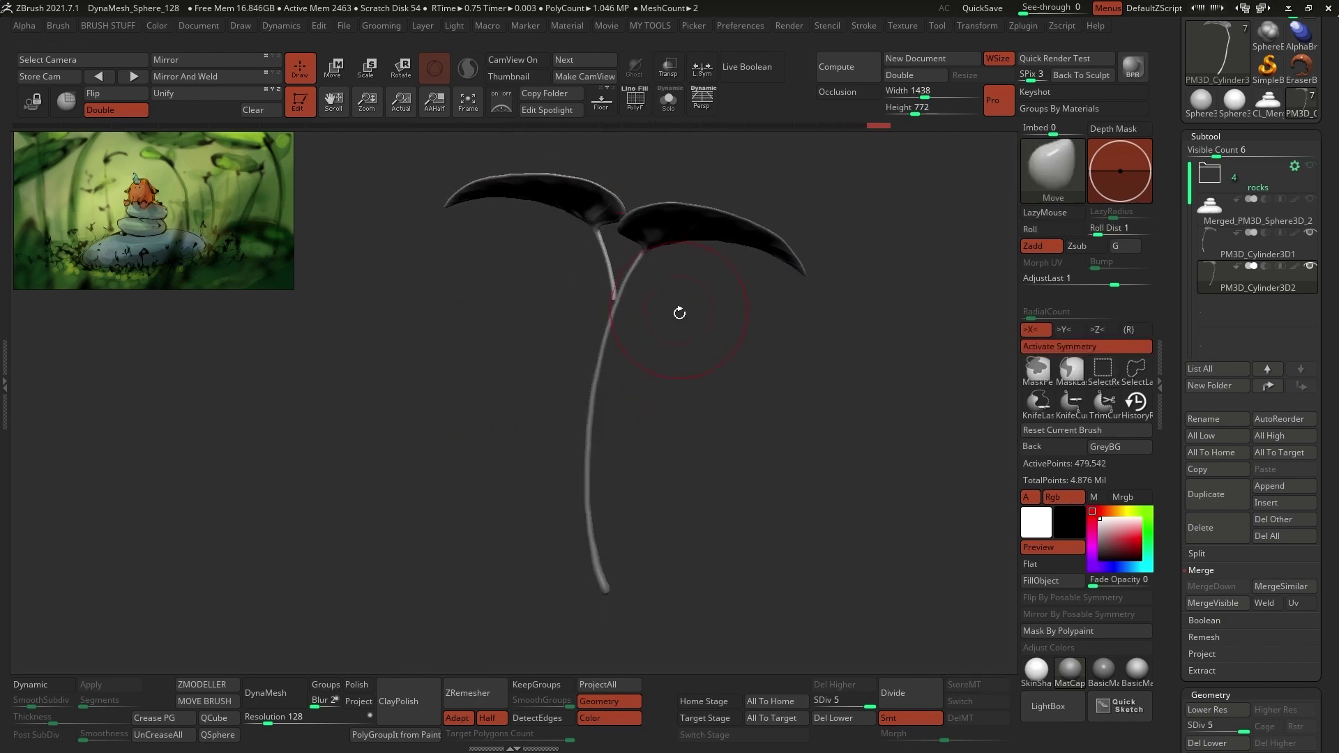
# - Freeze the duplicate leaf's subdivision levels and mark its lower stem with a rectangular selection
pyautogui.click(669, 102)
pyautogui.moveTo(823, 391); pyautogui.dragTo(864, 488)
pyautogui.moveTo(1323, 704); pyautogui.dragTo(1323, 316)
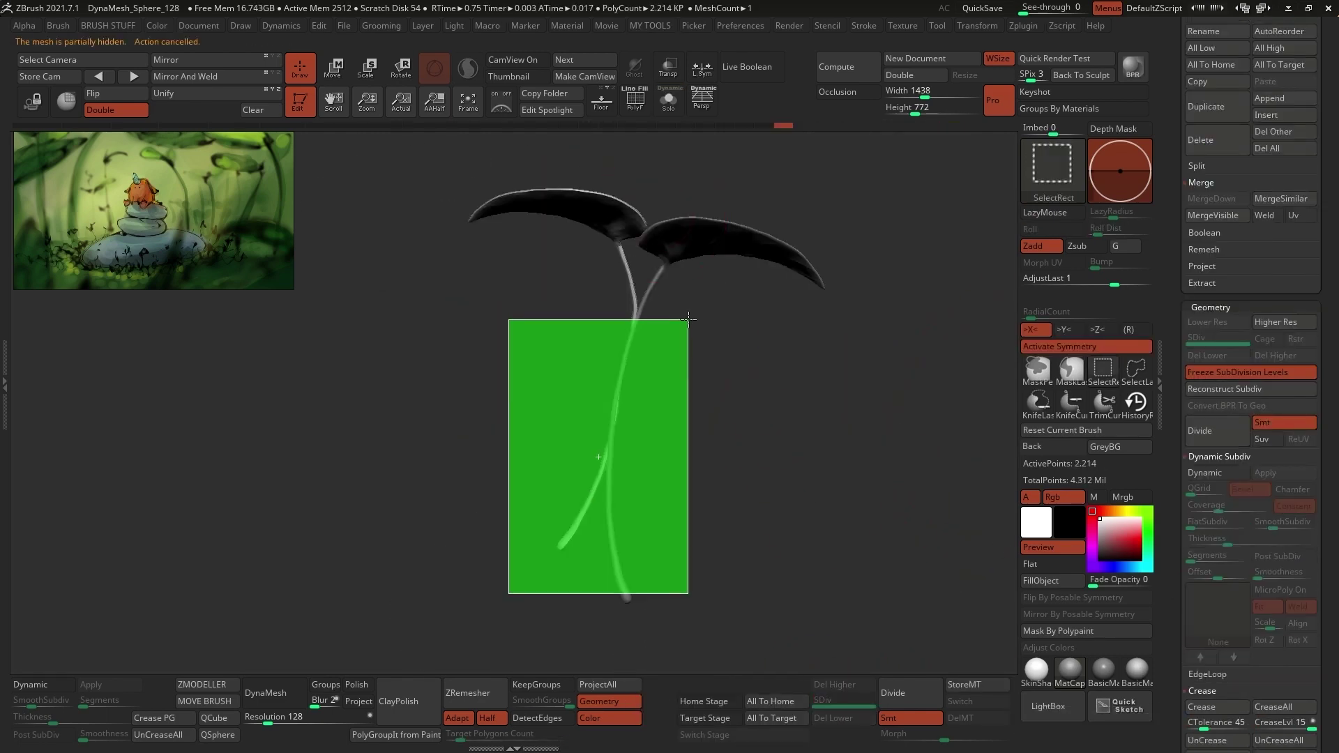
# - Flatten the leaf clone to inspect its UV islands, unflatten it, and return to the main scene tool
pyautogui.click(1226, 358)
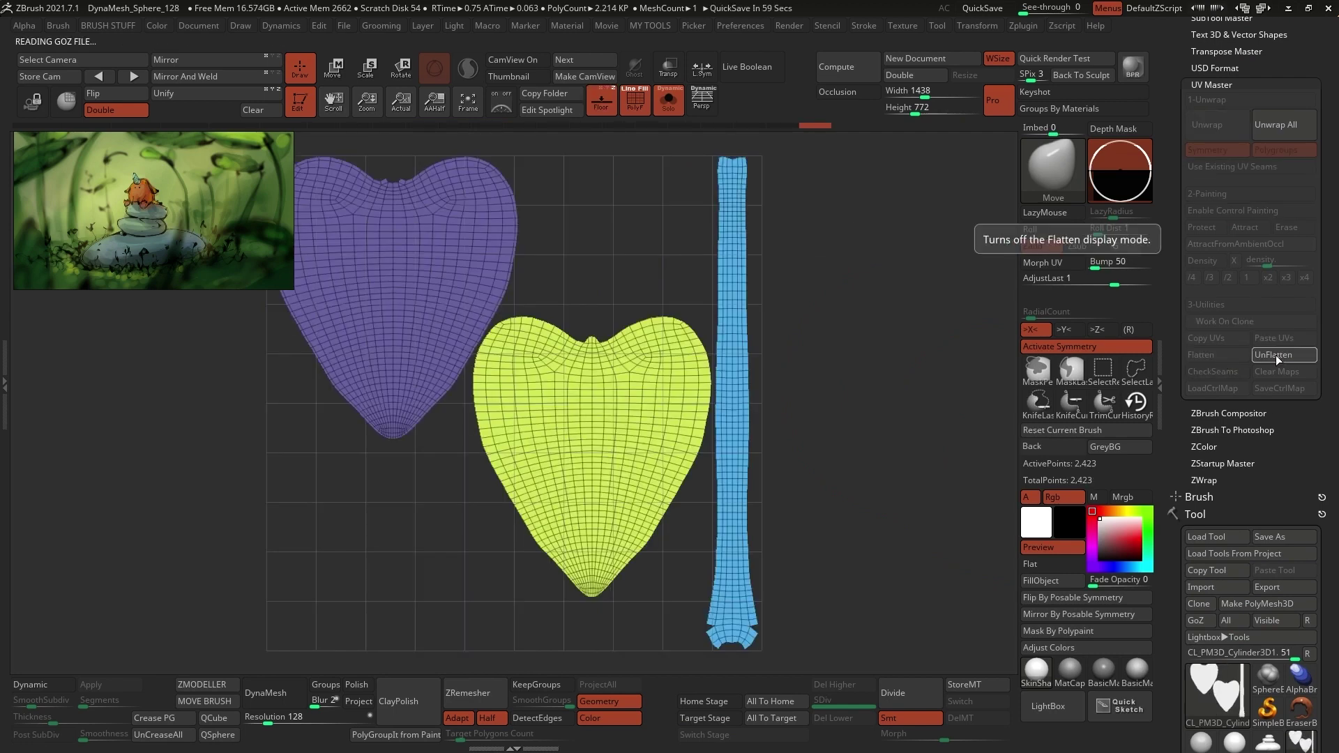
pyautogui.click(1275, 354)
pyautogui.moveTo(1323, 697); pyautogui.dragTo(1323, 98)
pyautogui.moveTo(1323, 279); pyautogui.dragTo(1324, 626)
pyautogui.click(1248, 703)
pyautogui.moveTo(783, 424); pyautogui.dragTo(664, 388)
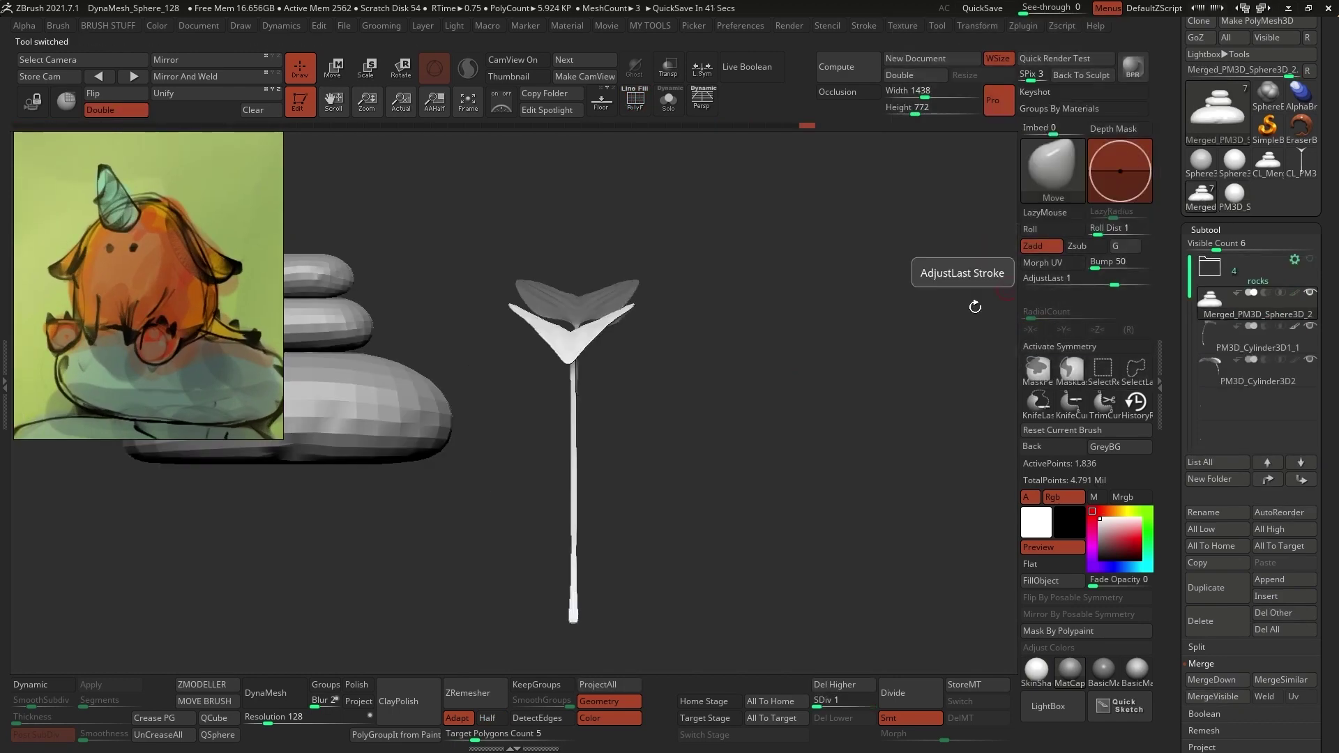
# - Switch to the tool holding the sphere and rock stack, and set up a gizmo deformer on the sphere
pyautogui.click(1244, 204)
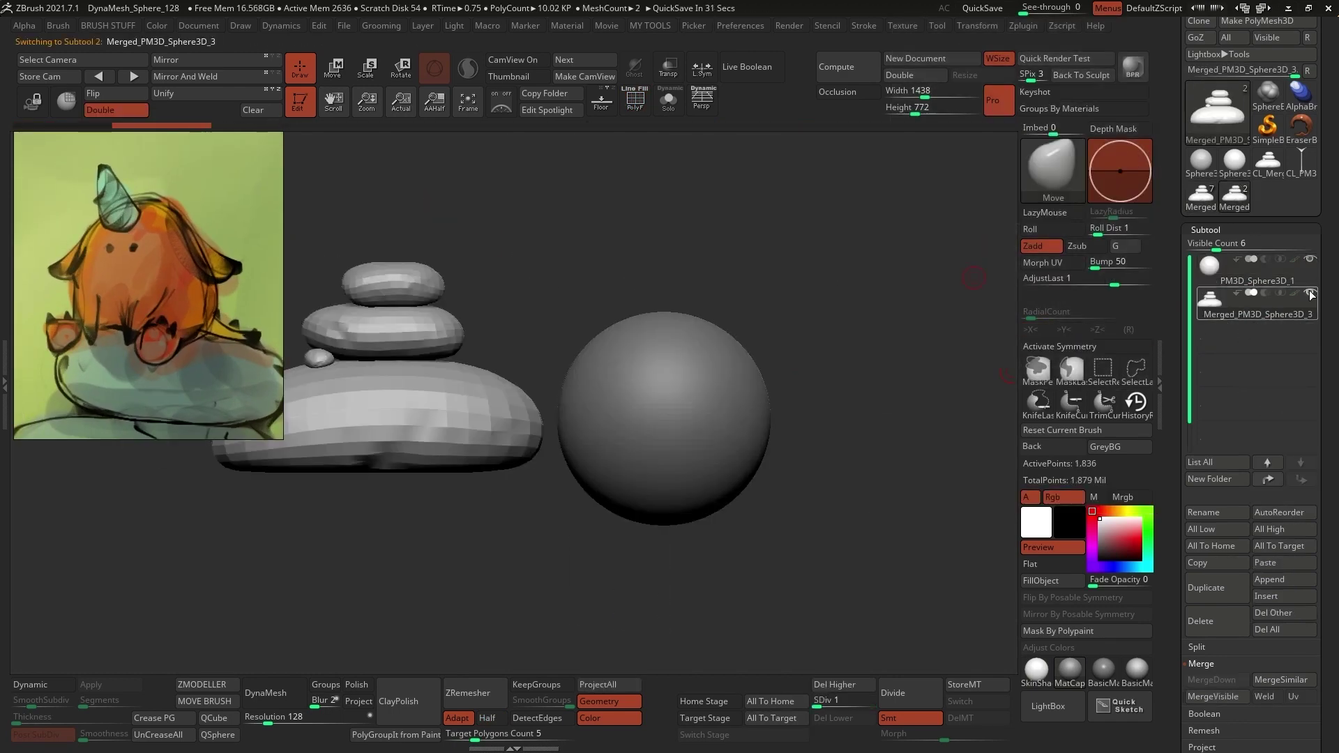
pyautogui.click(333, 68)
pyautogui.moveTo(298, 419); pyautogui.dragTo(579, 418)
pyautogui.moveTo(664, 335); pyautogui.dragTo(663, 544)
pyautogui.moveTo(663, 628); pyautogui.dragTo(732, 628)
pyautogui.moveTo(664, 544); pyautogui.dragTo(663, 673)
pyautogui.keyDown('alt'); pyautogui.moveTo(800, 472); pyautogui.dragTo(778, 391); pyautogui.keyUp('alt')
# - Deform the sphere into a tall domed body with a broad flattened base, accept the deformer, and return to Draw mode
pyautogui.moveTo(634, 473); pyautogui.dragTo(632, 498)
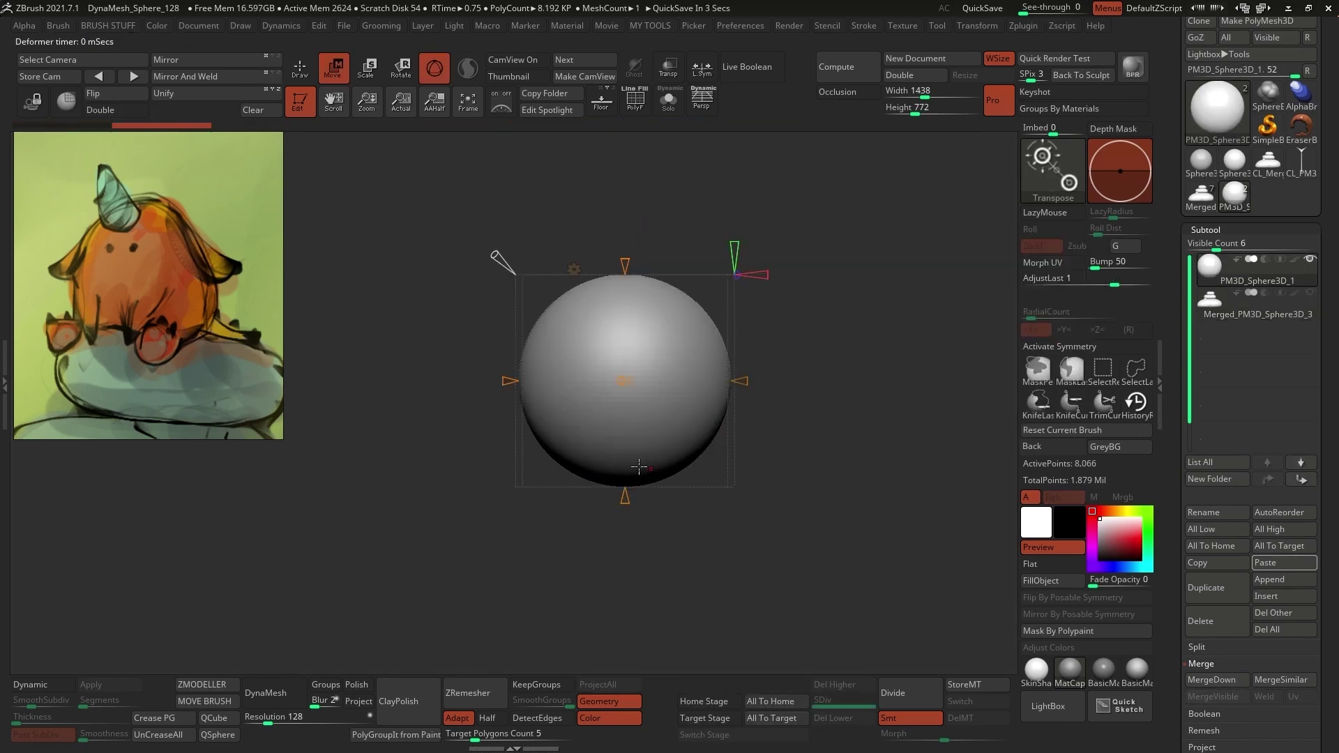
pyautogui.moveTo(626, 496); pyautogui.dragTo(626, 522)
pyautogui.click(574, 269)
pyautogui.click(582, 270)
pyautogui.click(300, 68)
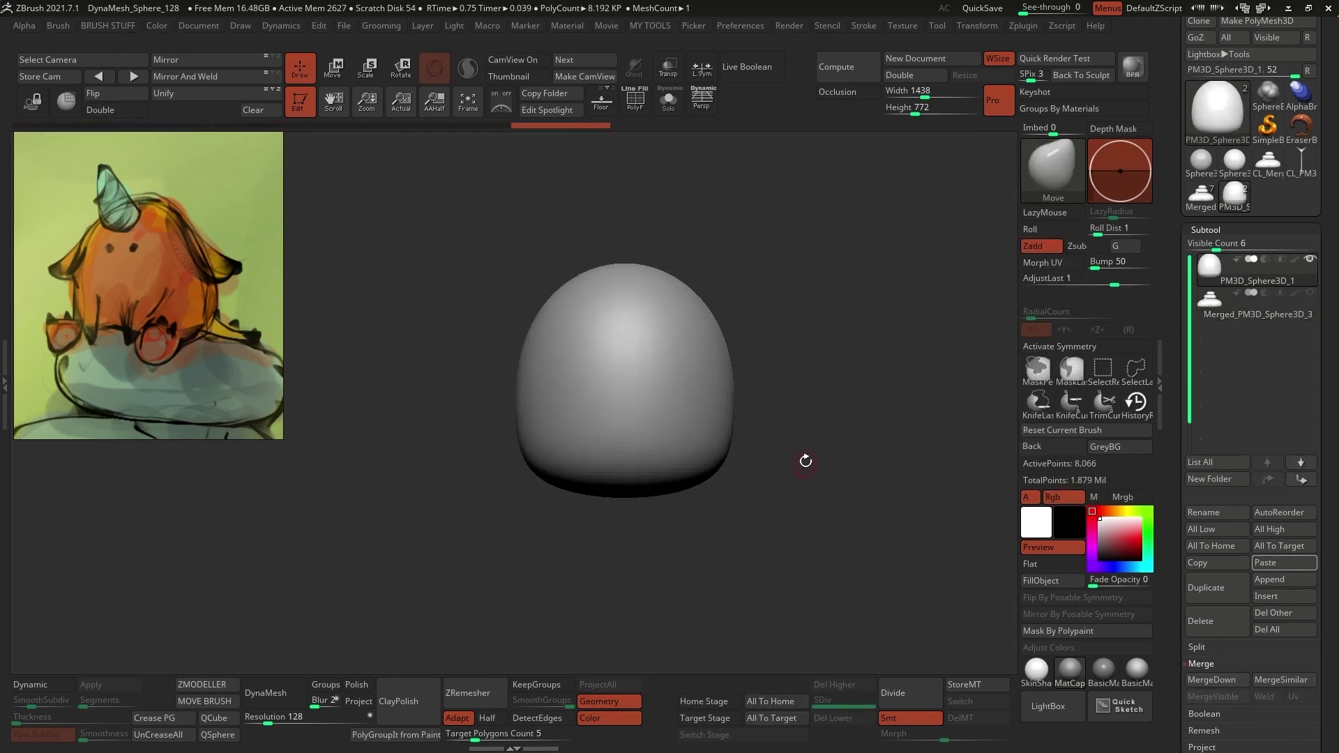
# - Block in the creature's limbs, feet and eyes from spheres, and its tapered, twisted horn from a cylinder
pyautogui.hotkey('ctrl', 'shift', 'v')
pyautogui.press('w')
pyautogui.moveTo(534, 362)
pyautogui.mouseDown()
pyautogui.moveTo(454, 362)
pyautogui.moveTo(519, 380)
pyautogui.mouseUp()
pyautogui.moveTo(533, 308); pyautogui.dragTo(532, 419)
pyautogui.moveTo(802, 391); pyautogui.dragTo(802, 419)
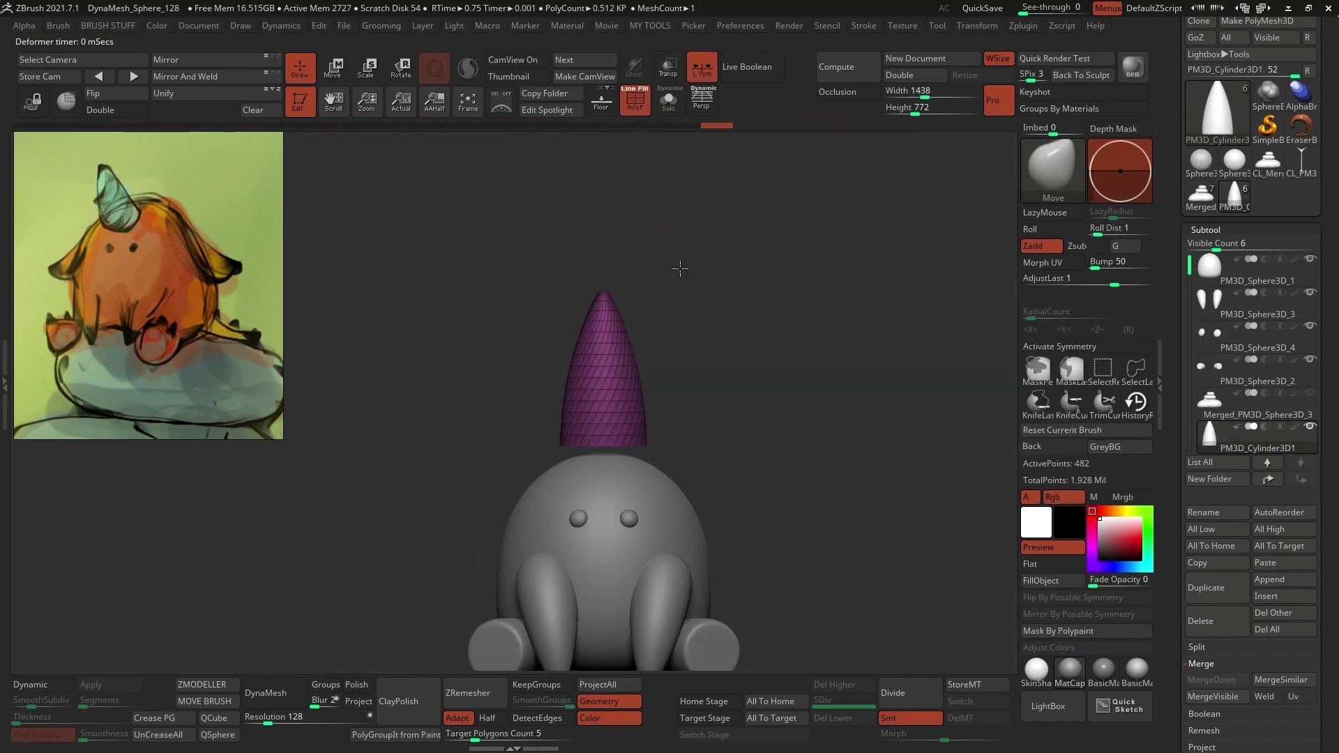
# - Turn off the polyframe and store the upright horn's current placement as its home stage
pyautogui.press('w')
pyautogui.click(602, 258)
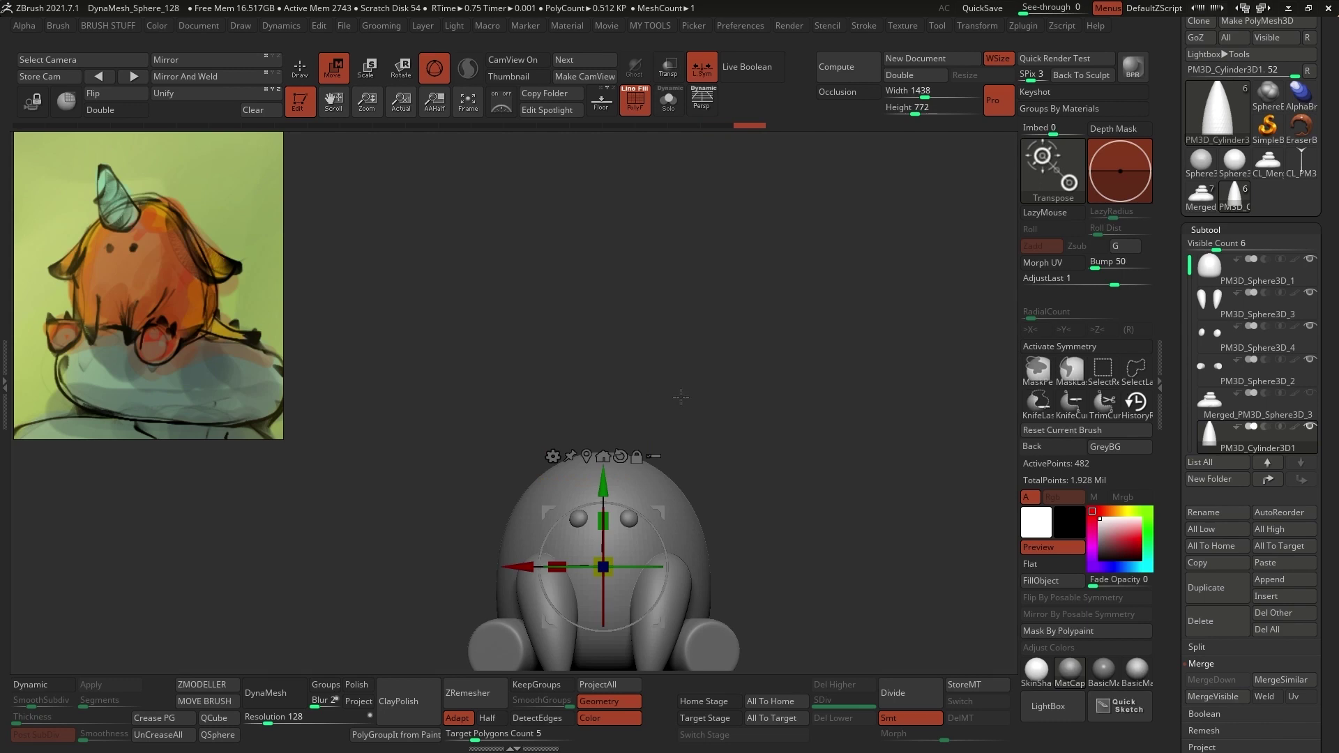
pyautogui.keyDown('alt'); pyautogui.moveTo(701, 369); pyautogui.dragTo(707, 245); pyautogui.keyUp('alt')
pyautogui.click(638, 107)
pyautogui.click(663, 106)
pyautogui.click(637, 108)
pyautogui.click(637, 107)
pyautogui.click(662, 105)
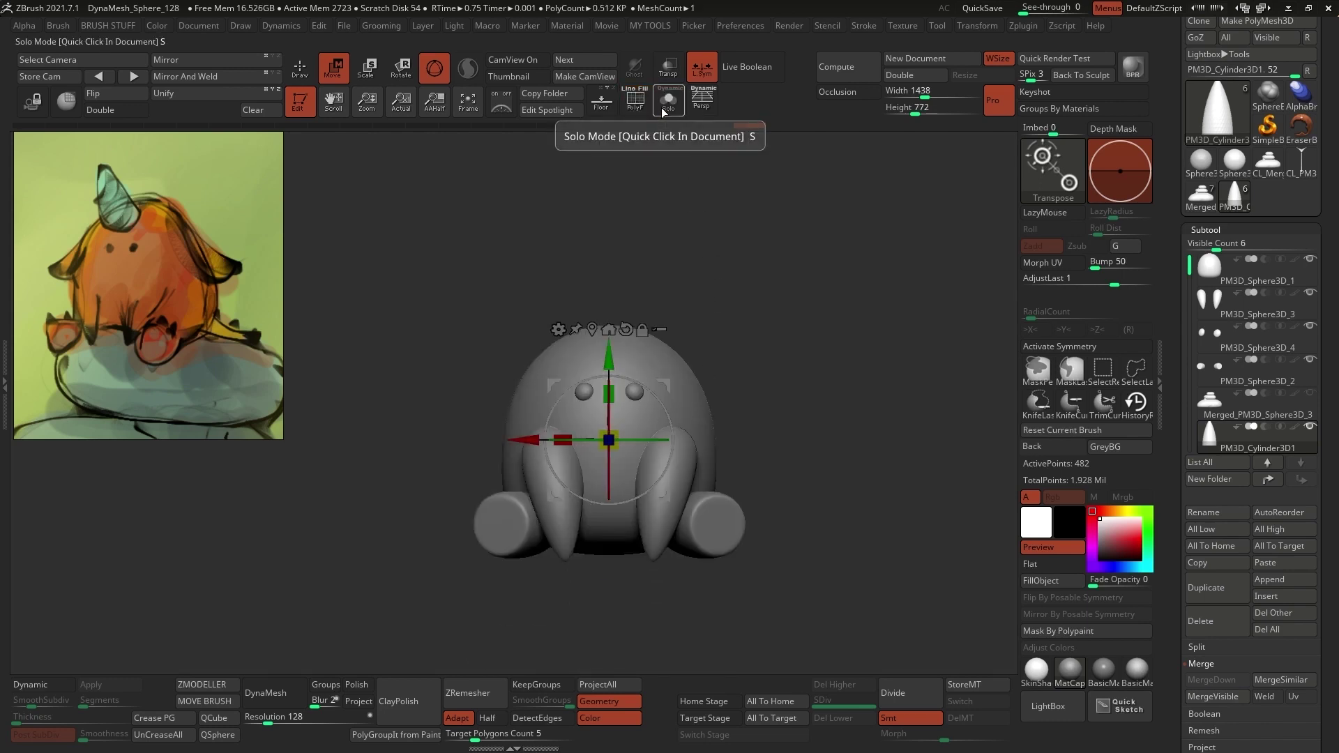
pyautogui.click(719, 702)
# - Place the horn on the creature's forehead tilted forward, store that placement as the target stage, and return to Draw mode
pyautogui.moveTo(739, 349); pyautogui.dragTo(809, 357)
pyautogui.moveTo(663, 385); pyautogui.dragTo(739, 289)
pyautogui.moveTo(696, 337); pyautogui.dragTo(725, 314)
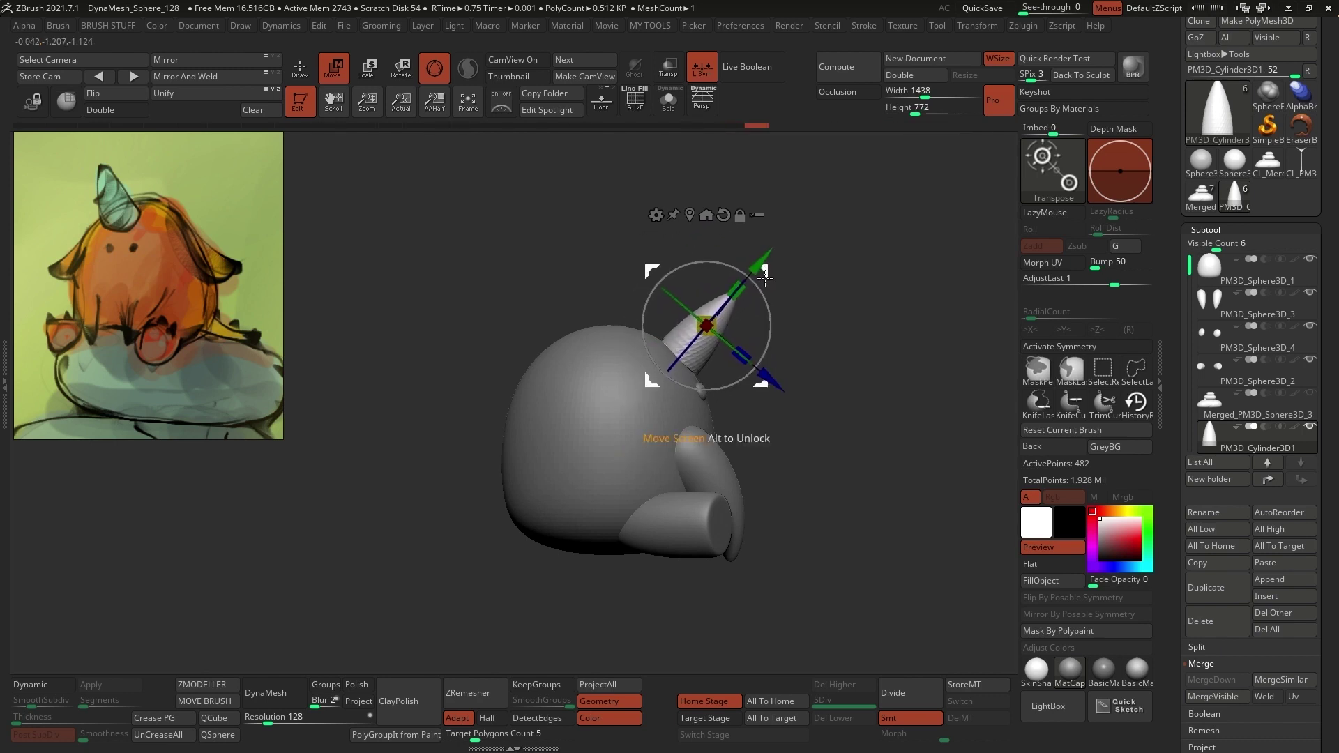
pyautogui.keyDown('shift'); pyautogui.moveTo(818, 289); pyautogui.dragTo(760, 293); pyautogui.keyUp('shift')
pyautogui.moveTo(802, 261)
pyautogui.mouseDown()
pyautogui.moveTo(855, 296)
pyautogui.moveTo(818, 318)
pyautogui.mouseUp()
pyautogui.click(301, 68)
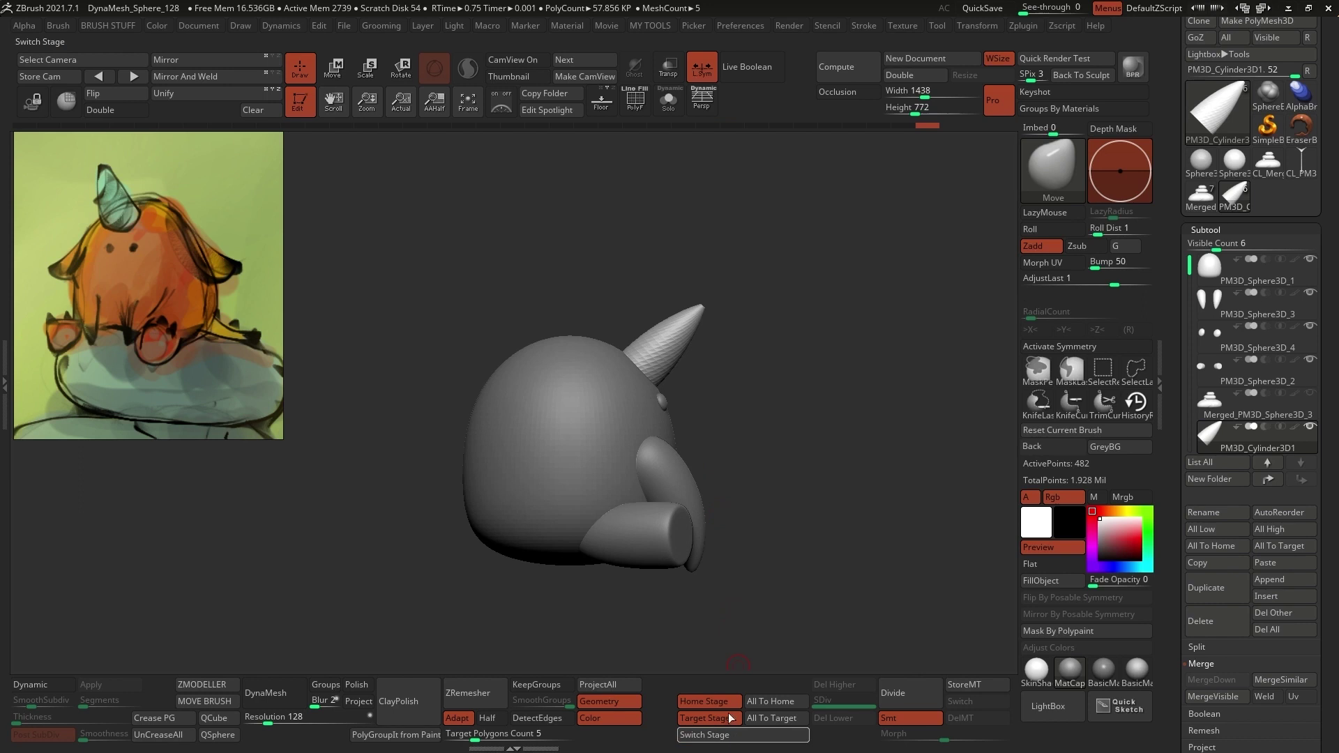
# - Isolate the horn and switch it between its home and target stages to compare both placements
pyautogui.click(670, 103)
pyautogui.click(728, 740)
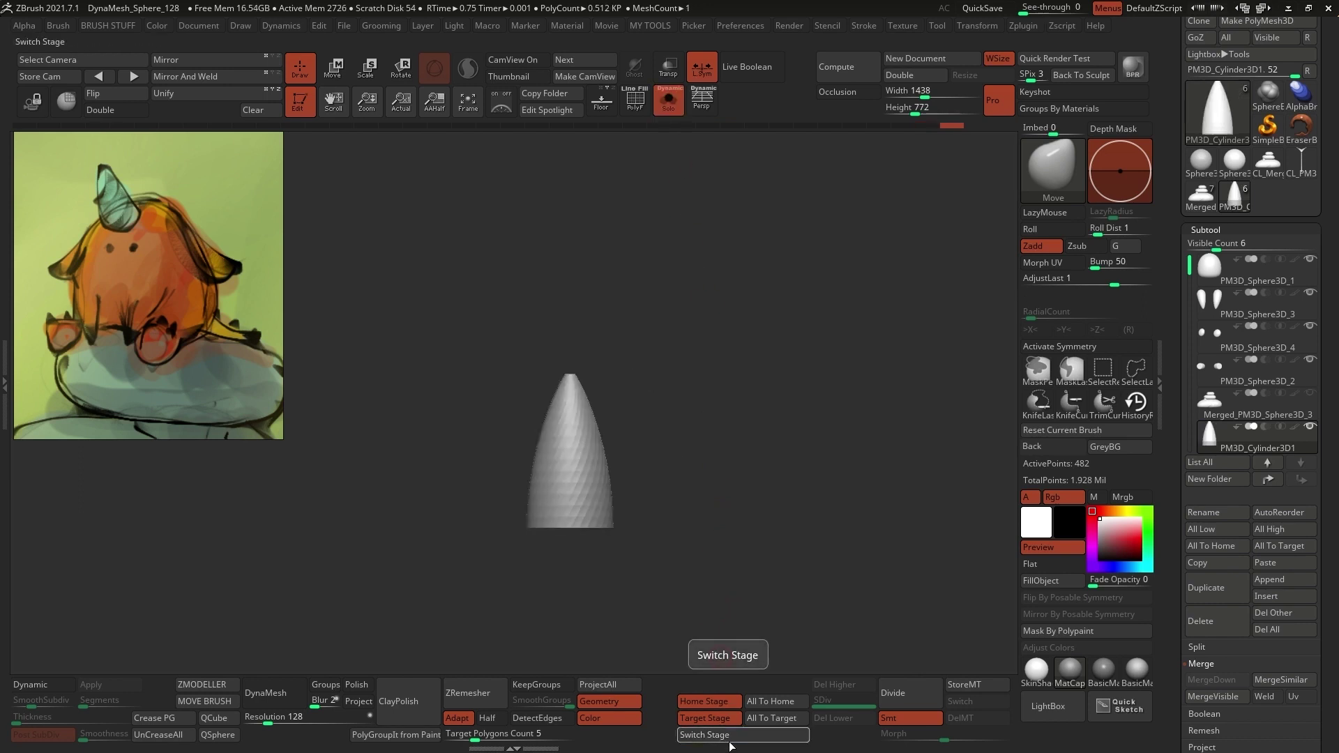
pyautogui.click(729, 740)
pyautogui.click(730, 740)
pyautogui.moveTo(752, 496)
pyautogui.mouseDown()
pyautogui.moveTo(720, 493)
pyautogui.moveTo(735, 458)
pyautogui.moveTo(638, 438)
pyautogui.moveTo(668, 451)
pyautogui.mouseUp()
pyautogui.click(670, 102)
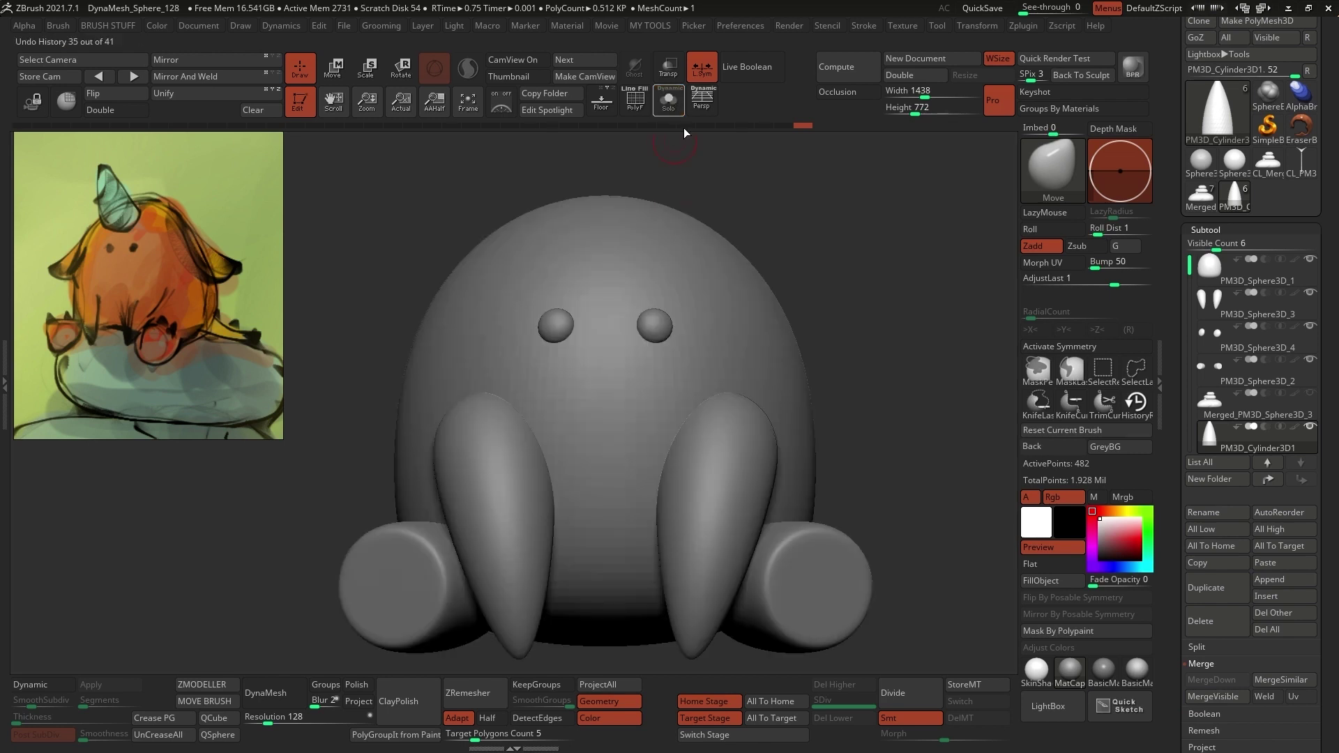
# - Select the body and paint a long teardrop-shaped ear mask on its side
pyautogui.keyDown('alt'); pyautogui.moveTo(830, 419); pyautogui.dragTo(705, 387); pyautogui.keyUp('alt')
pyautogui.moveTo(791, 429); pyautogui.dragTo(784, 426)
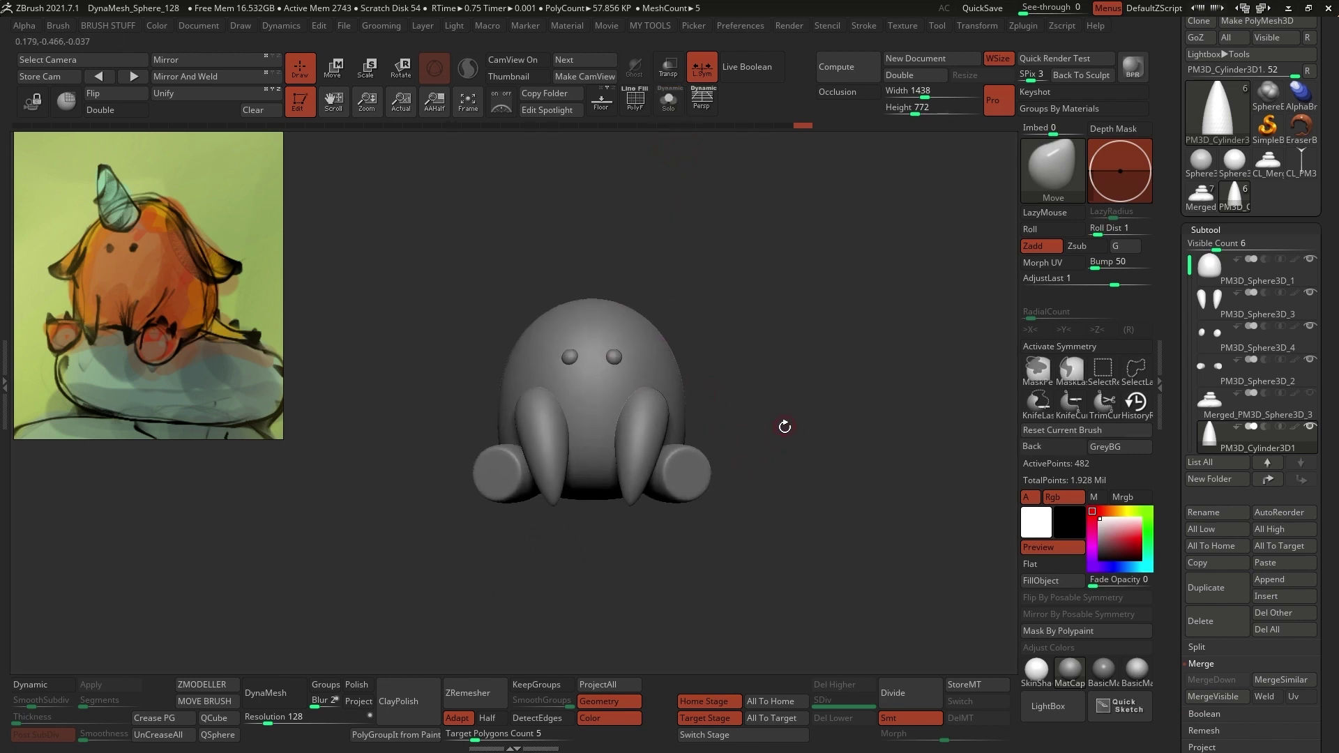
pyautogui.keyDown('alt'); pyautogui.click(589, 391); pyautogui.keyUp('alt')
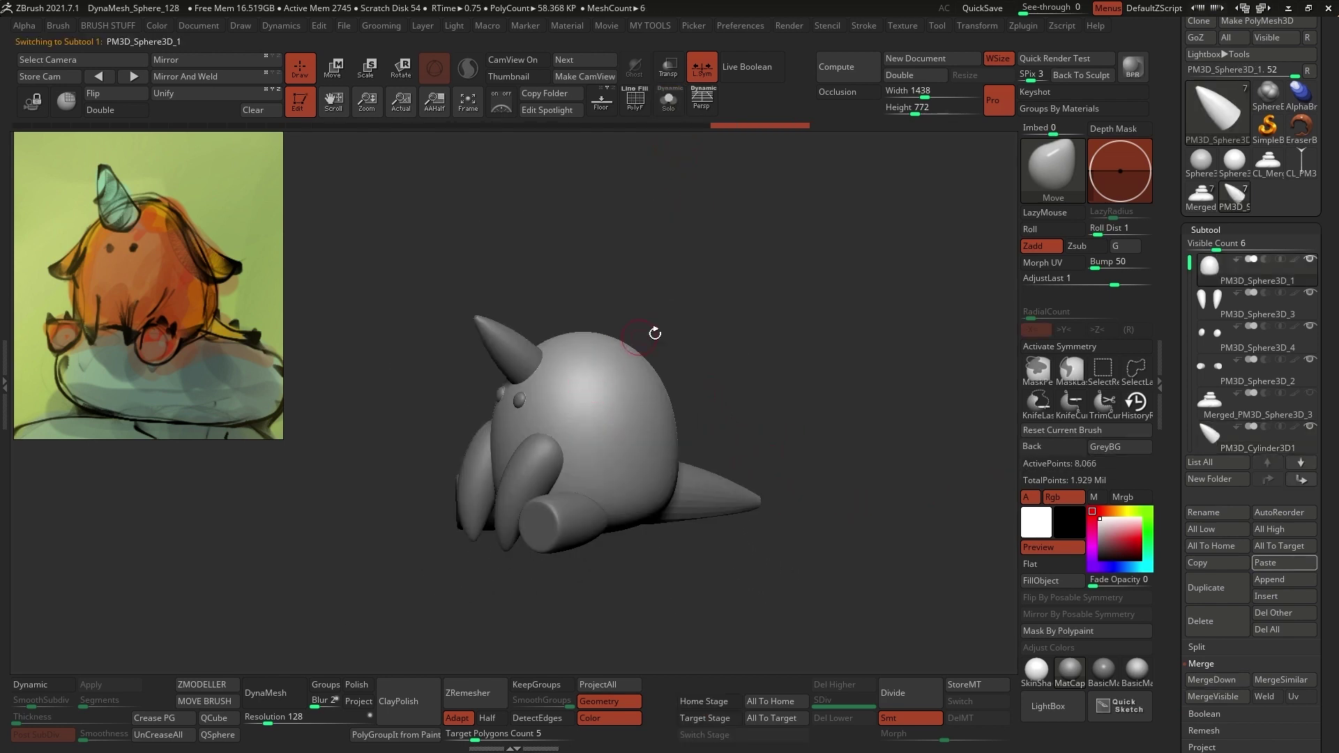
pyautogui.moveTo(655, 333); pyautogui.dragTo(618, 357)
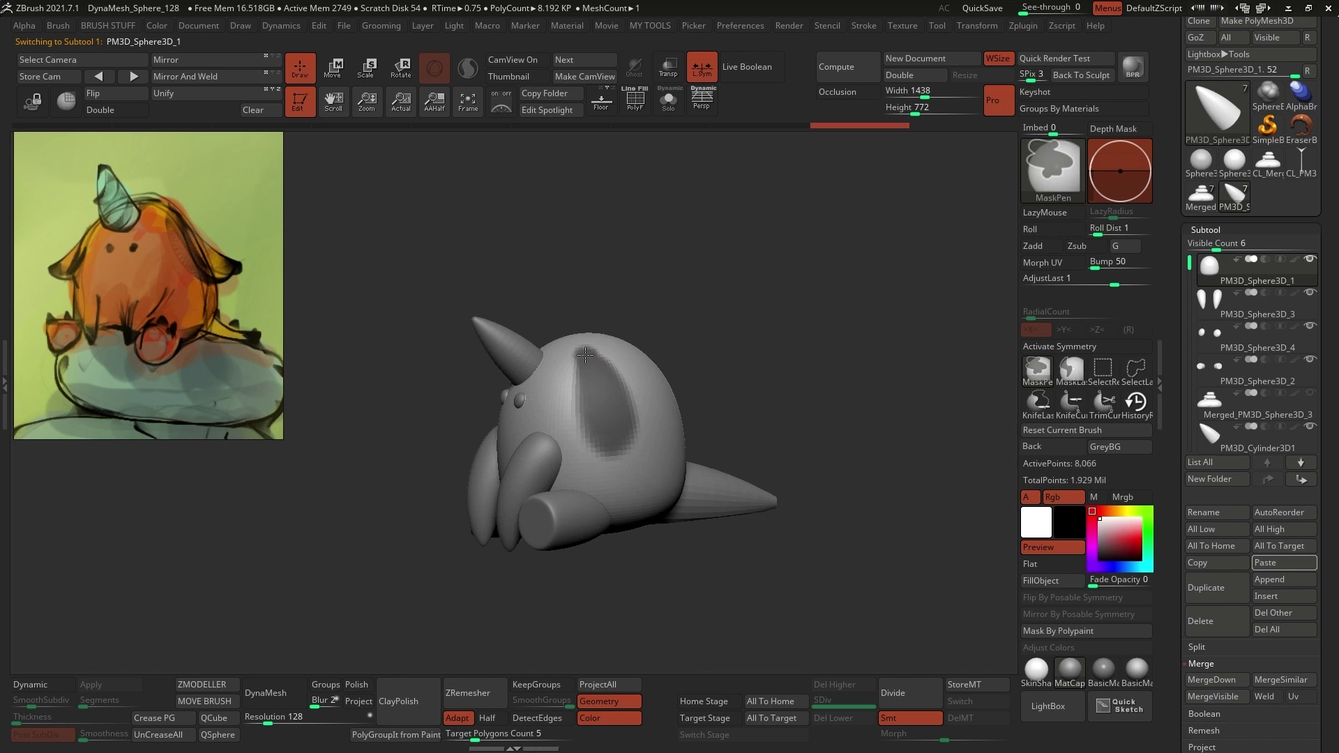
pyautogui.keyDown('ctrl'); pyautogui.moveTo(620, 448); pyautogui.dragTo(588, 438); pyautogui.keyUp('ctrl')
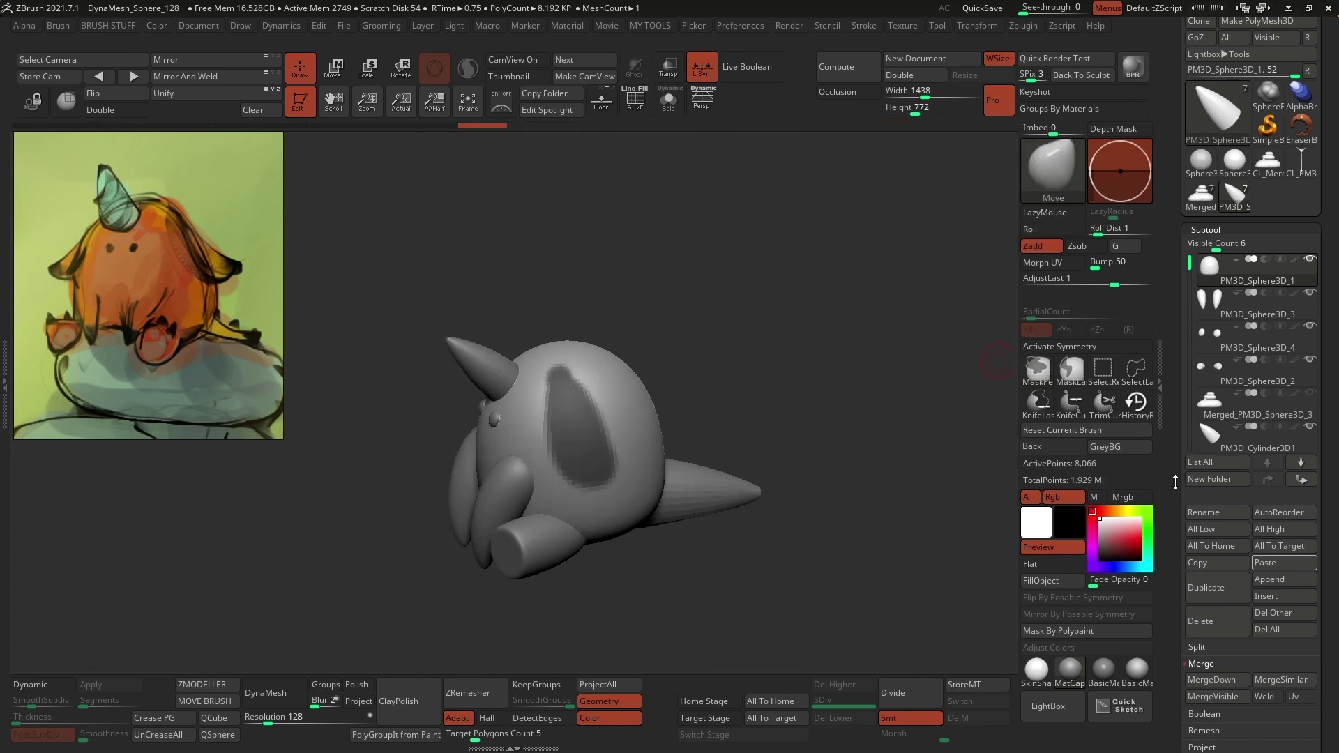
# - Extract the masked ear area with thickness 0 as a new subtool, accept it, and clear the body's mask
pyautogui.moveTo(1175, 481); pyautogui.dragTo(1180, 379)
pyautogui.click(1214, 467)
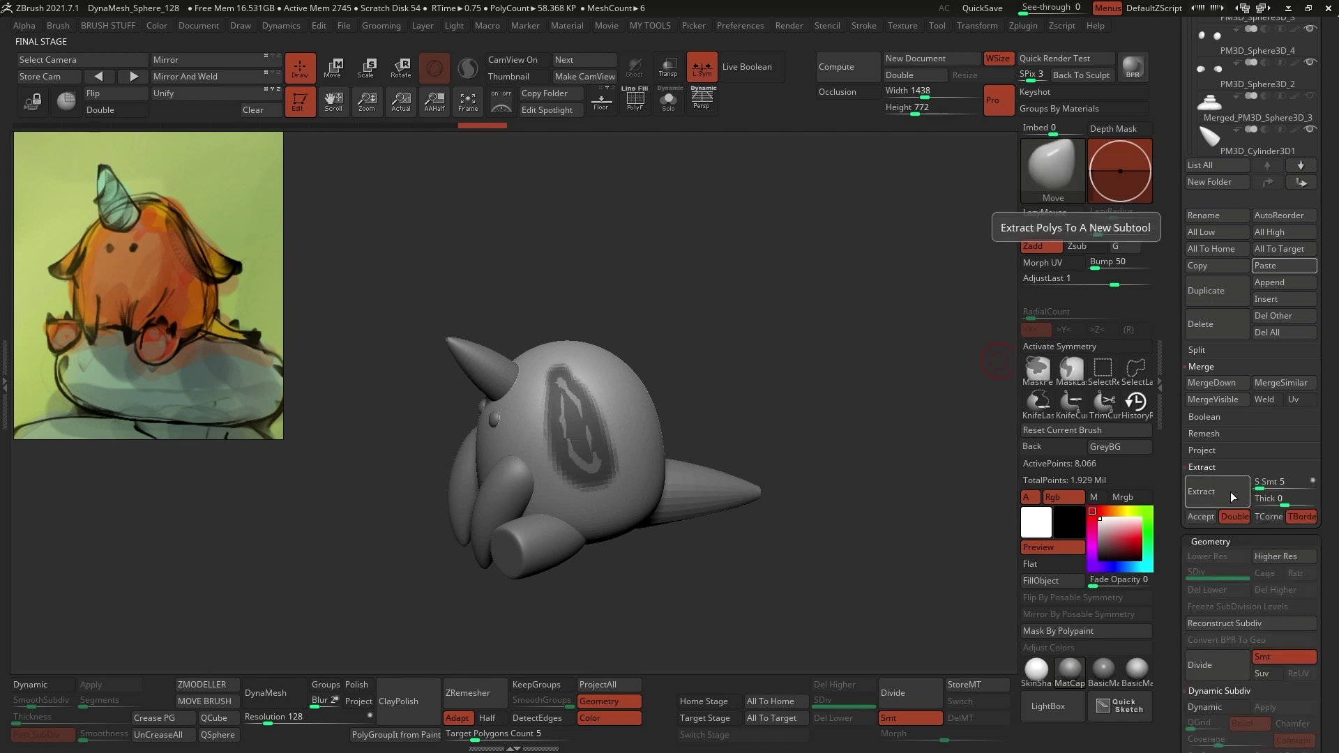
pyautogui.click(1230, 491)
pyautogui.click(1199, 517)
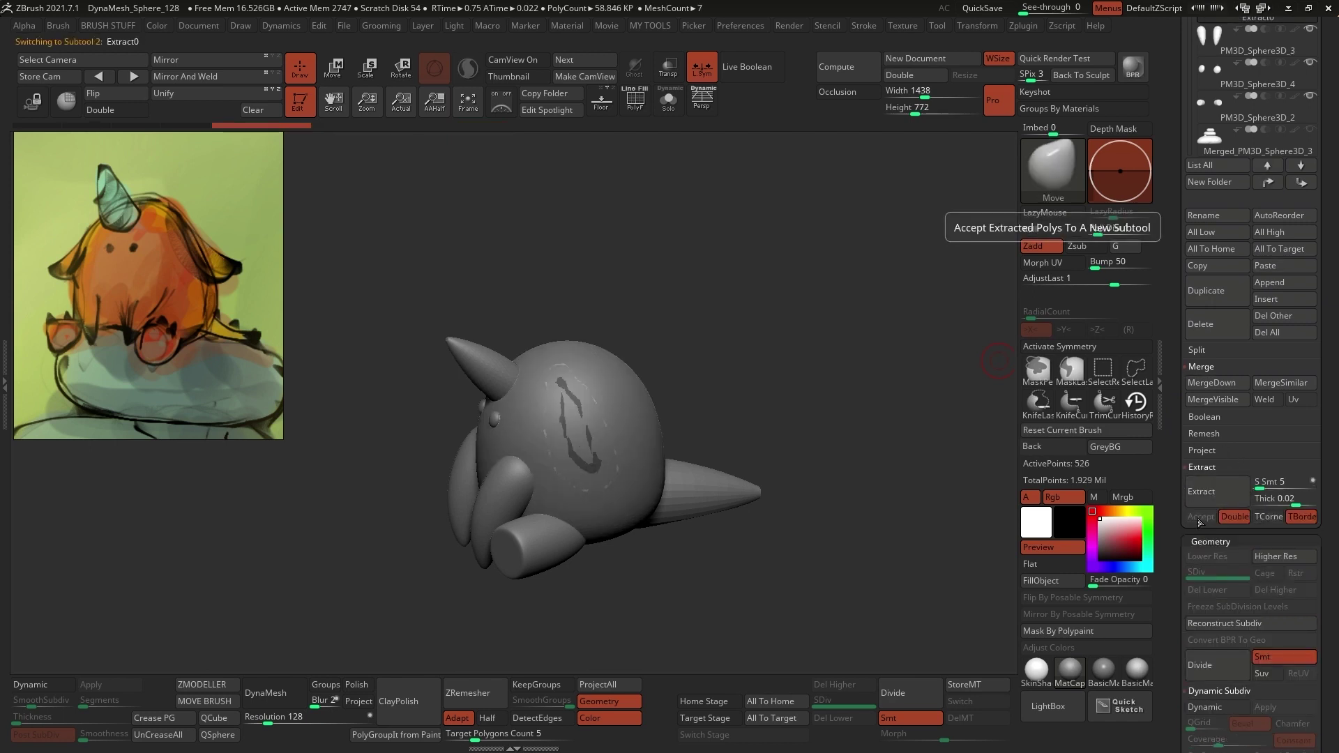
pyautogui.scroll(5, 1163, 351)
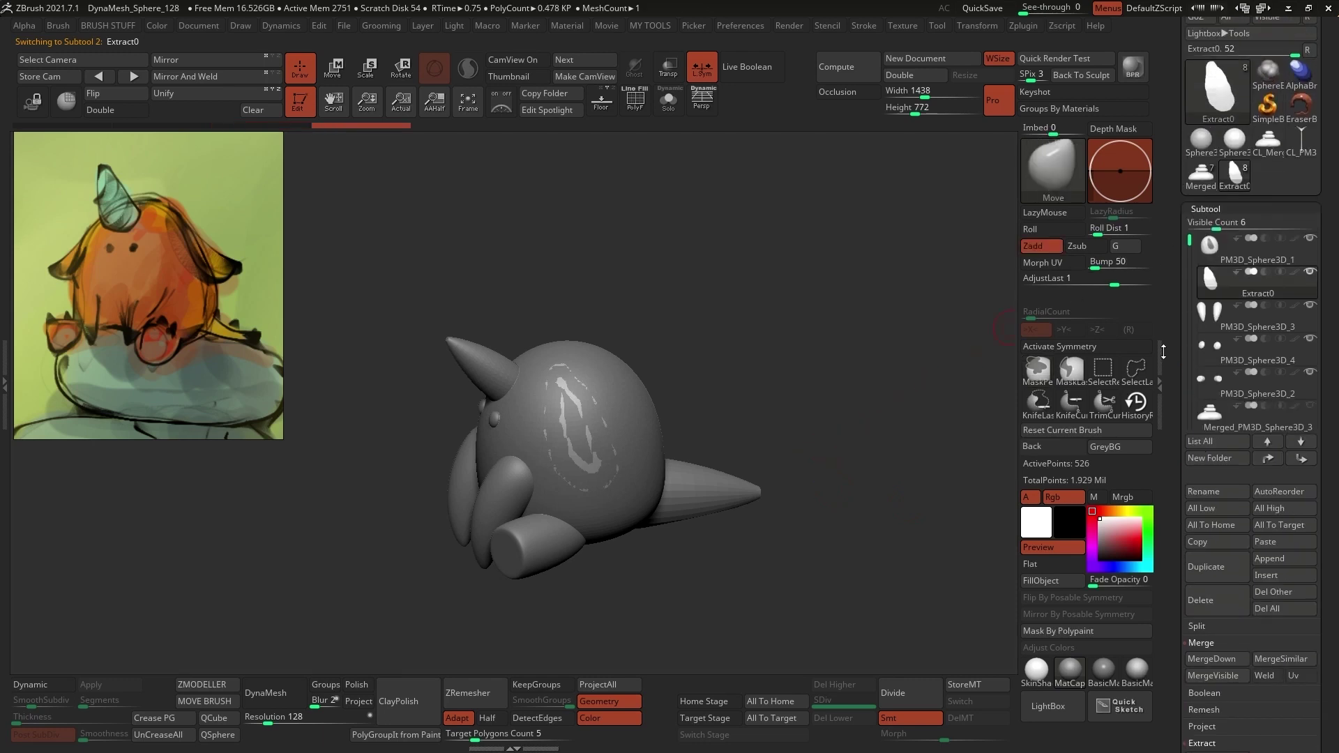
pyautogui.click(1249, 263)
pyautogui.keyDown('ctrl'); pyautogui.moveTo(926, 404); pyautogui.dragTo(898, 430); pyautogui.keyUp('ctrl')
# - Isolate the extracted ear, show it double-sided, and ZRemesh it at half, down to a target polygon count of 0.1
pyautogui.click(1246, 285)
pyautogui.click(668, 102)
pyautogui.moveTo(683, 340); pyautogui.dragTo(728, 335)
pyautogui.moveTo(542, 275); pyautogui.dragTo(635, 132)
pyautogui.click(635, 102)
pyautogui.moveTo(717, 315); pyautogui.dragTo(741, 373)
pyautogui.press('2')
pyautogui.moveTo(759, 491)
pyautogui.mouseDown()
pyautogui.moveTo(813, 491)
pyautogui.moveTo(744, 457)
pyautogui.moveTo(759, 458)
pyautogui.moveTo(754, 468)
pyautogui.mouseUp()
pyautogui.click(490, 718)
pyautogui.click(482, 703)
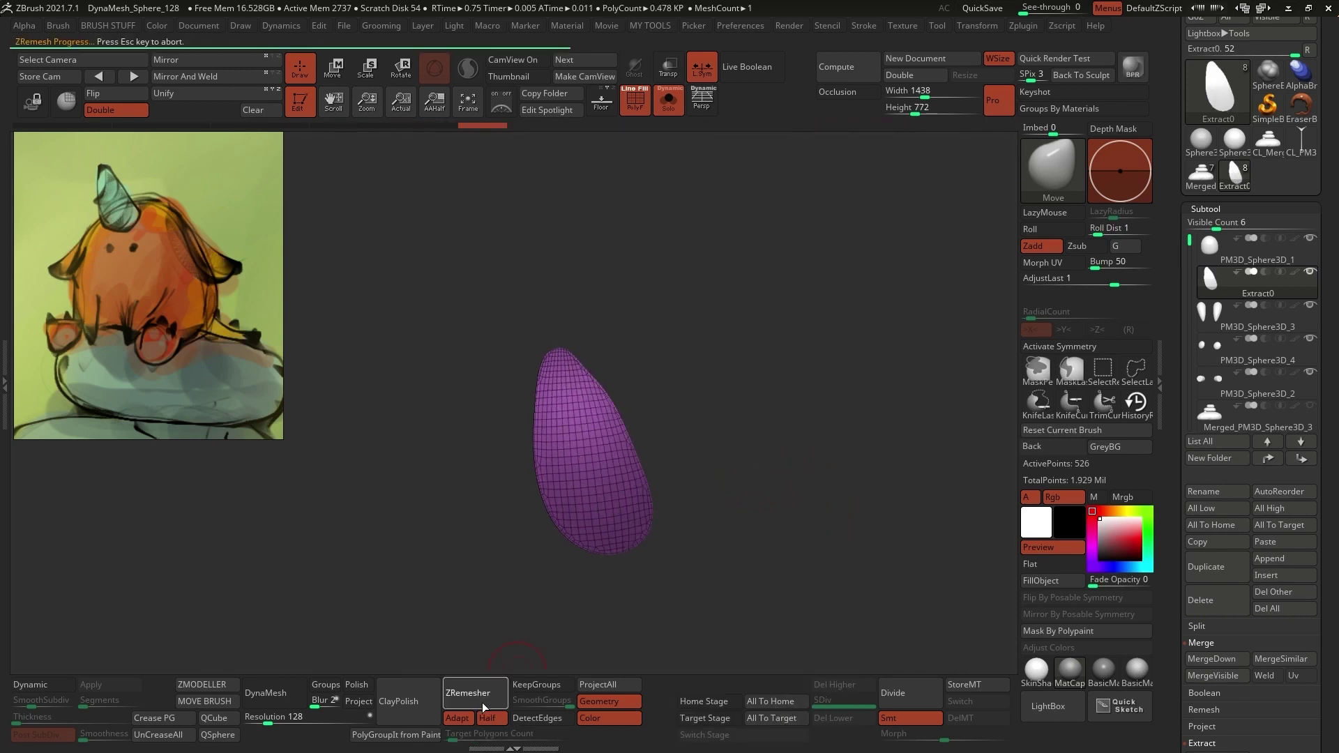
pyautogui.click(668, 102)
# - Enable Dynamic Subdiv on the ear with a thickness of 0.02931 and hide the polyframe
pyautogui.moveTo(752, 328); pyautogui.dragTo(792, 301)
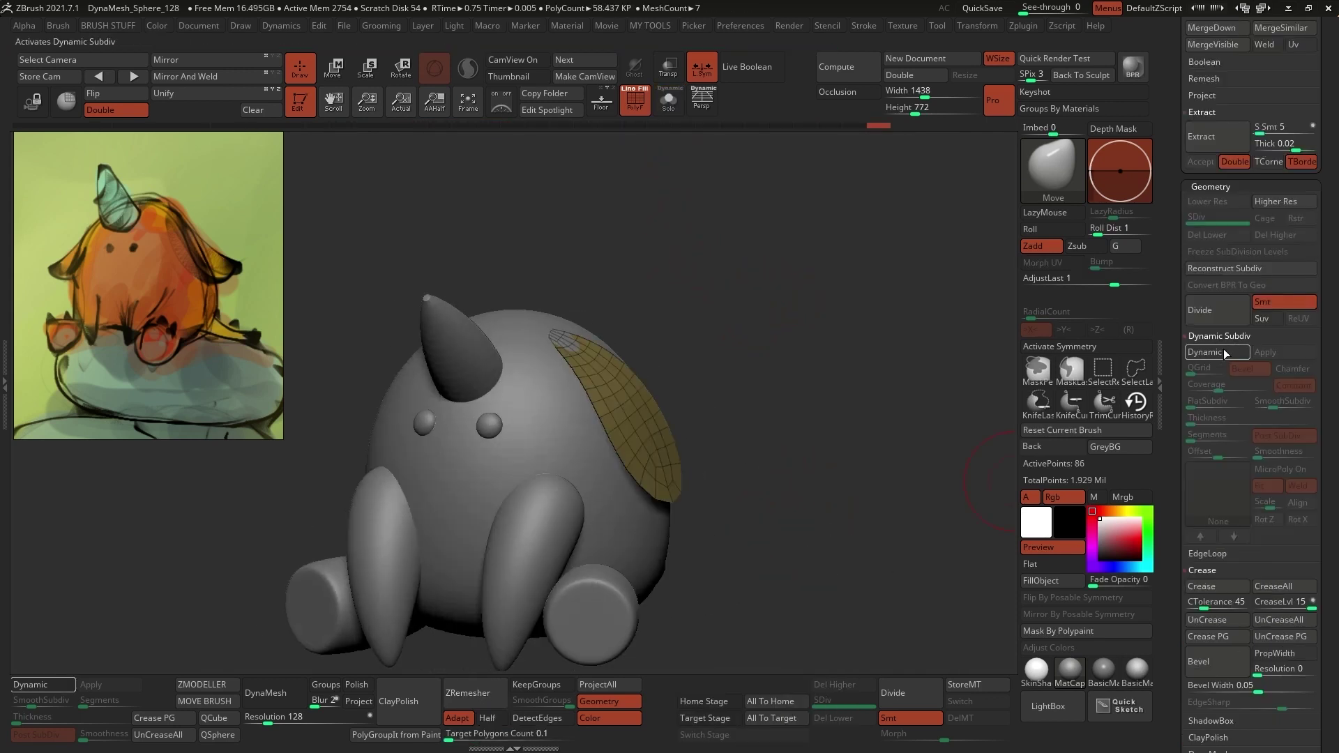
pyautogui.click(1226, 355)
pyautogui.keyDown('alt'); pyautogui.moveTo(796, 431); pyautogui.dragTo(801, 477); pyautogui.keyUp('alt')
pyautogui.moveTo(1212, 420); pyautogui.dragTo(1294, 453)
pyautogui.click(1278, 438)
pyautogui.hotkey('shift', 'f')
# - Align the gizmo with the slanted ear and set up a Bend Curve deformer along its length
pyautogui.moveTo(802, 258); pyautogui.dragTo(799, 368)
pyautogui.press('w')
pyautogui.click(538, 215)
pyautogui.click(712, 263)
pyautogui.moveTo(666, 308); pyautogui.dragTo(701, 312)
pyautogui.click(585, 290)
pyautogui.click(830, 293)
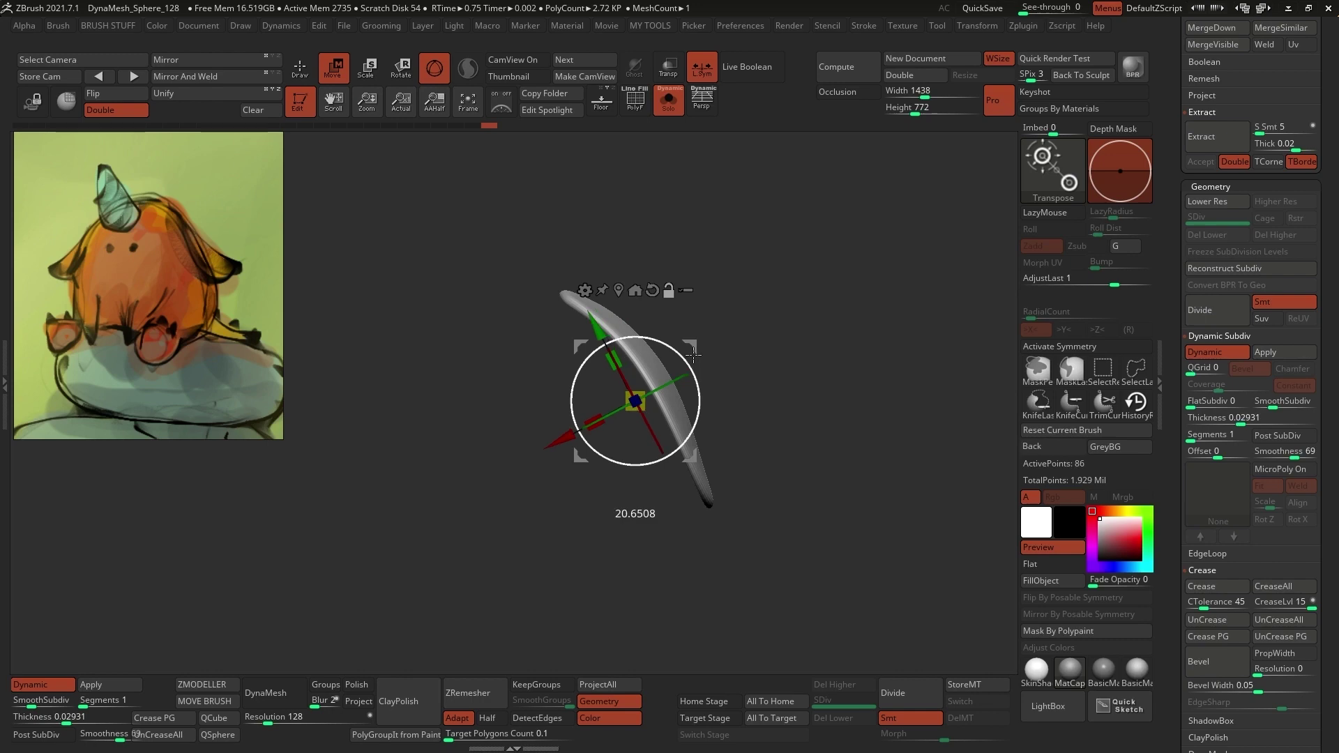
pyautogui.click(617, 289)
pyautogui.moveTo(802, 324)
pyautogui.mouseDown()
pyautogui.moveTo(719, 325)
pyautogui.moveTo(796, 330)
pyautogui.mouseUp()
pyautogui.click(792, 311)
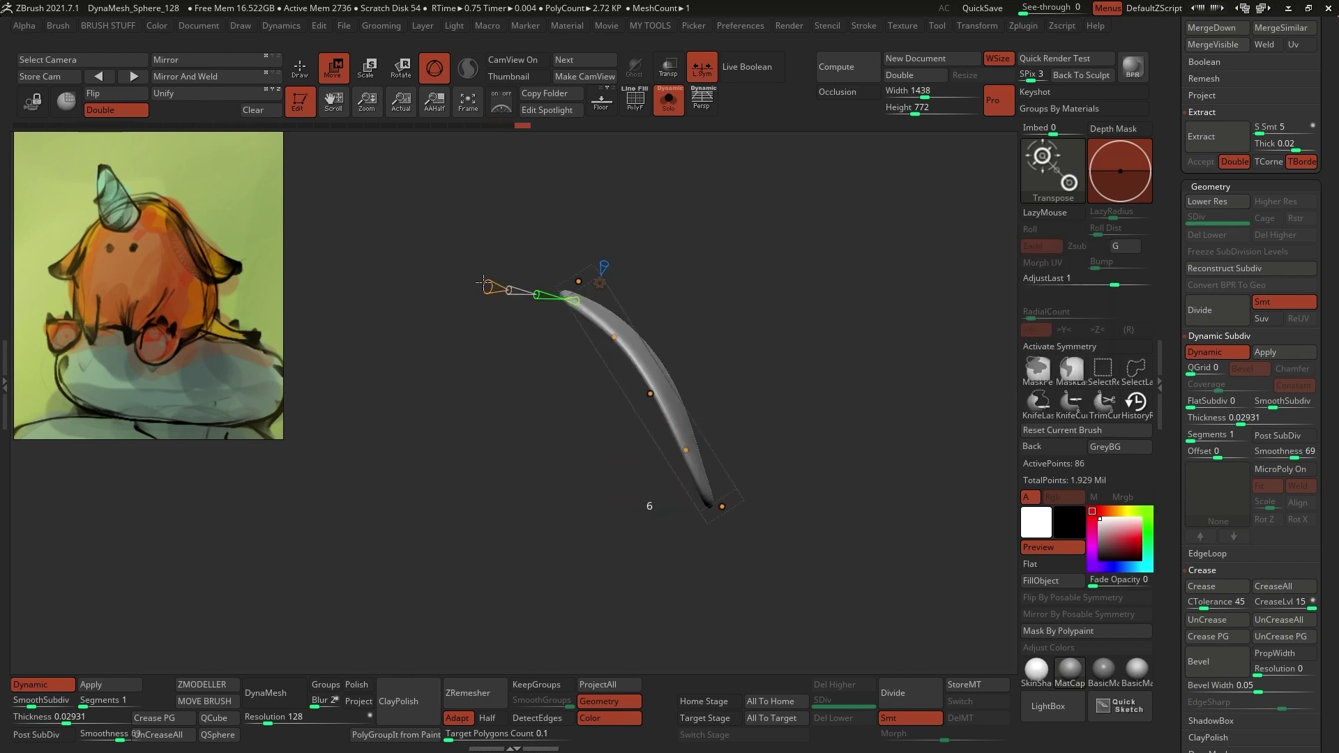
# - Bend the ear's lower end outward from the body, accept the deformer, and mirror the ear to the other side
pyautogui.moveTo(779, 457); pyautogui.dragTo(772, 452)
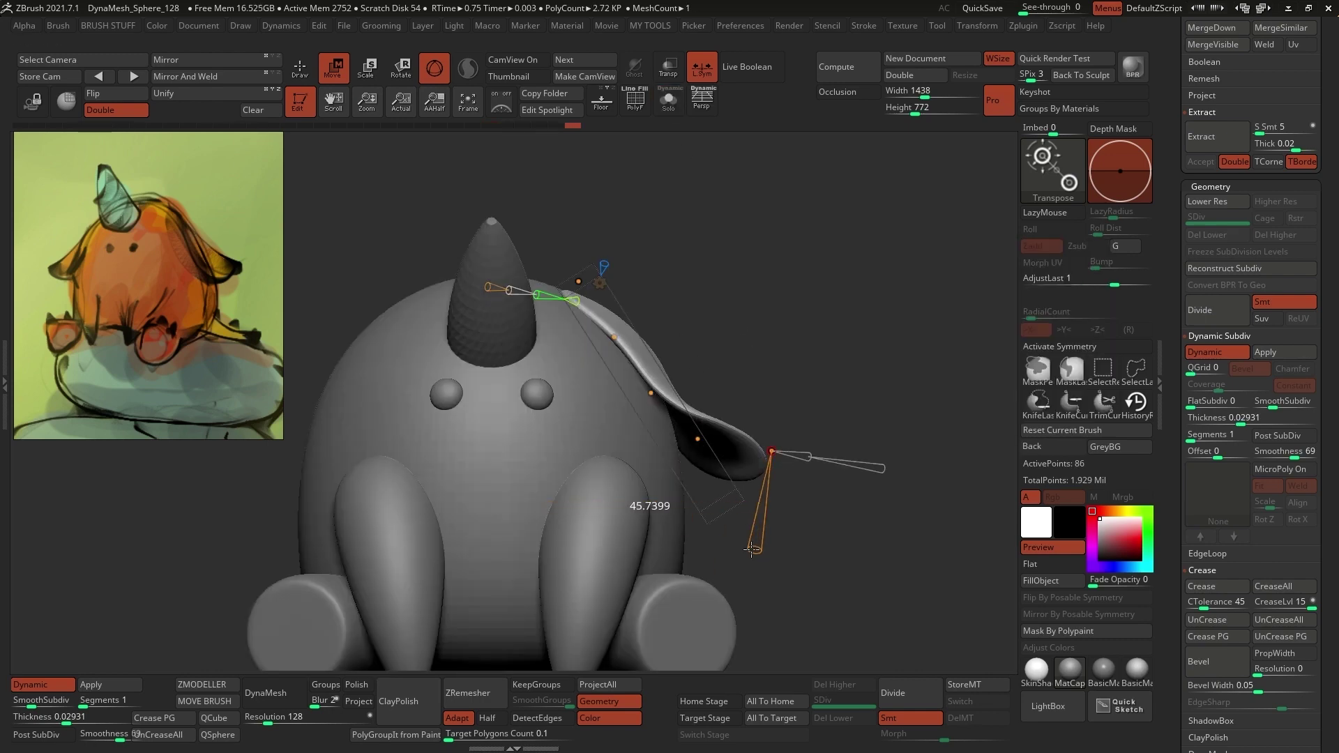
pyautogui.moveTo(823, 408); pyautogui.dragTo(719, 415)
pyautogui.moveTo(675, 451); pyautogui.dragTo(678, 442)
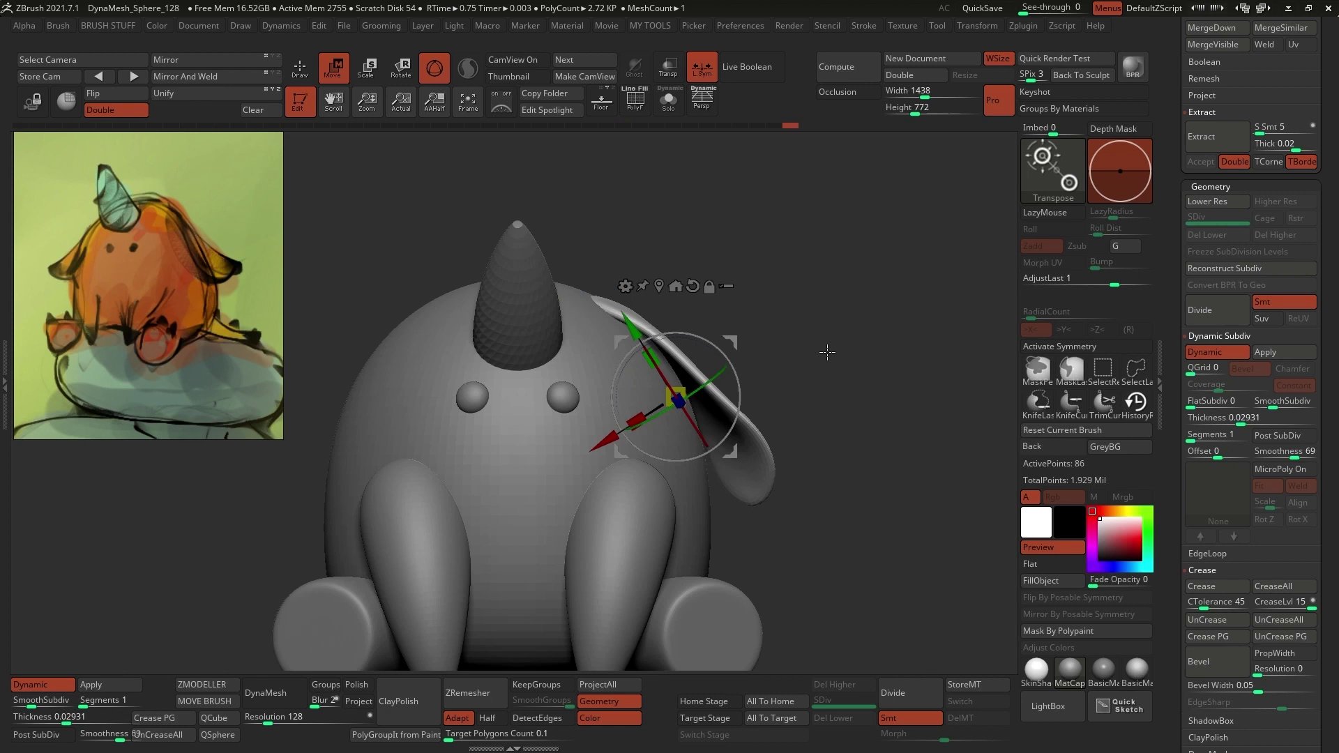
pyautogui.keyDown('alt'); pyautogui.moveTo(825, 350); pyautogui.dragTo(772, 318); pyautogui.keyUp('alt')
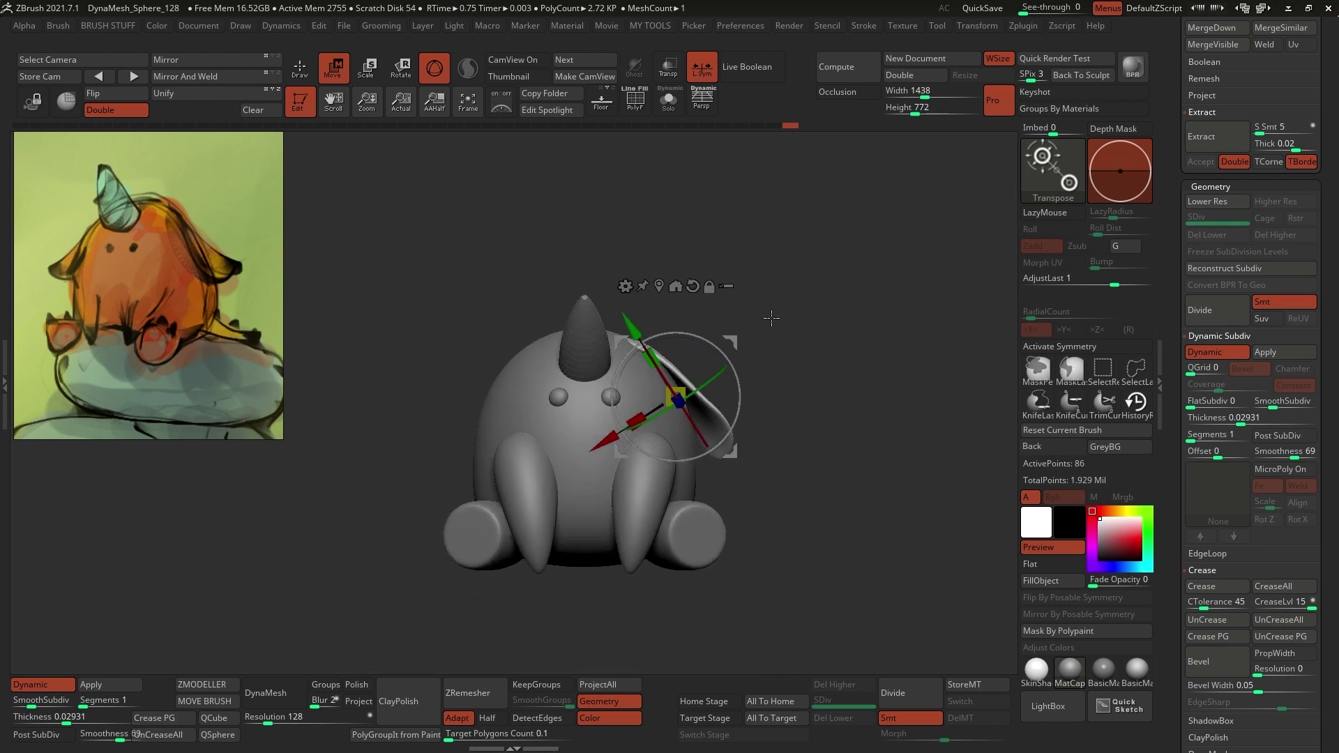
pyautogui.press('q')
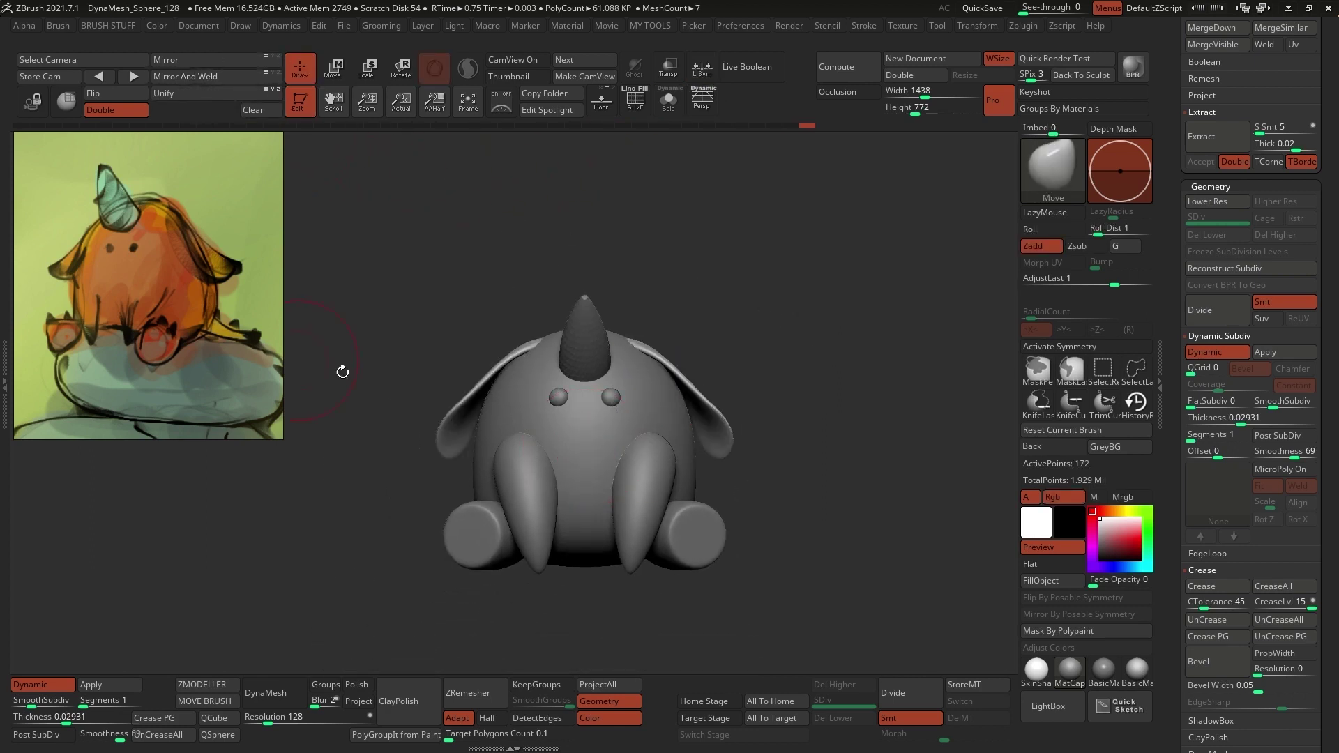
# - Turn on X symmetry and reshape both ears with the Move brush so they sit against the head
pyautogui.moveTo(801, 360); pyautogui.dragTo(704, 342)
pyautogui.press('b')
pyautogui.press('x')
pyautogui.moveTo(660, 371); pyautogui.dragTo(668, 368)
pyautogui.moveTo(544, 349)
pyautogui.keyDown('shift'); pyautogui.mouseDown()
pyautogui.moveTo(646, 365)
pyautogui.moveTo(708, 347)
pyautogui.moveTo(707, 384)
pyautogui.mouseUp(); pyautogui.keyUp('shift')
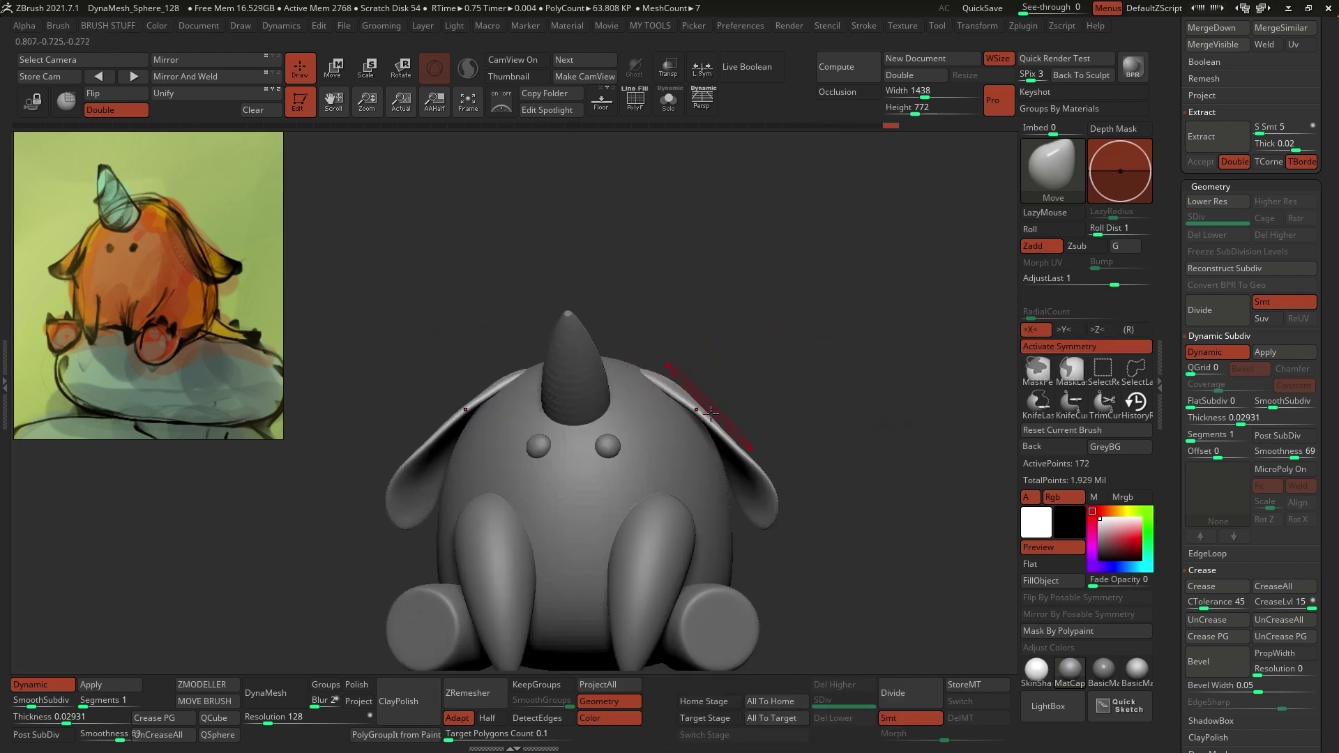
pyautogui.moveTo(774, 335)
pyautogui.mouseDown()
pyautogui.moveTo(711, 349)
pyautogui.moveTo(798, 388)
pyautogui.mouseUp()
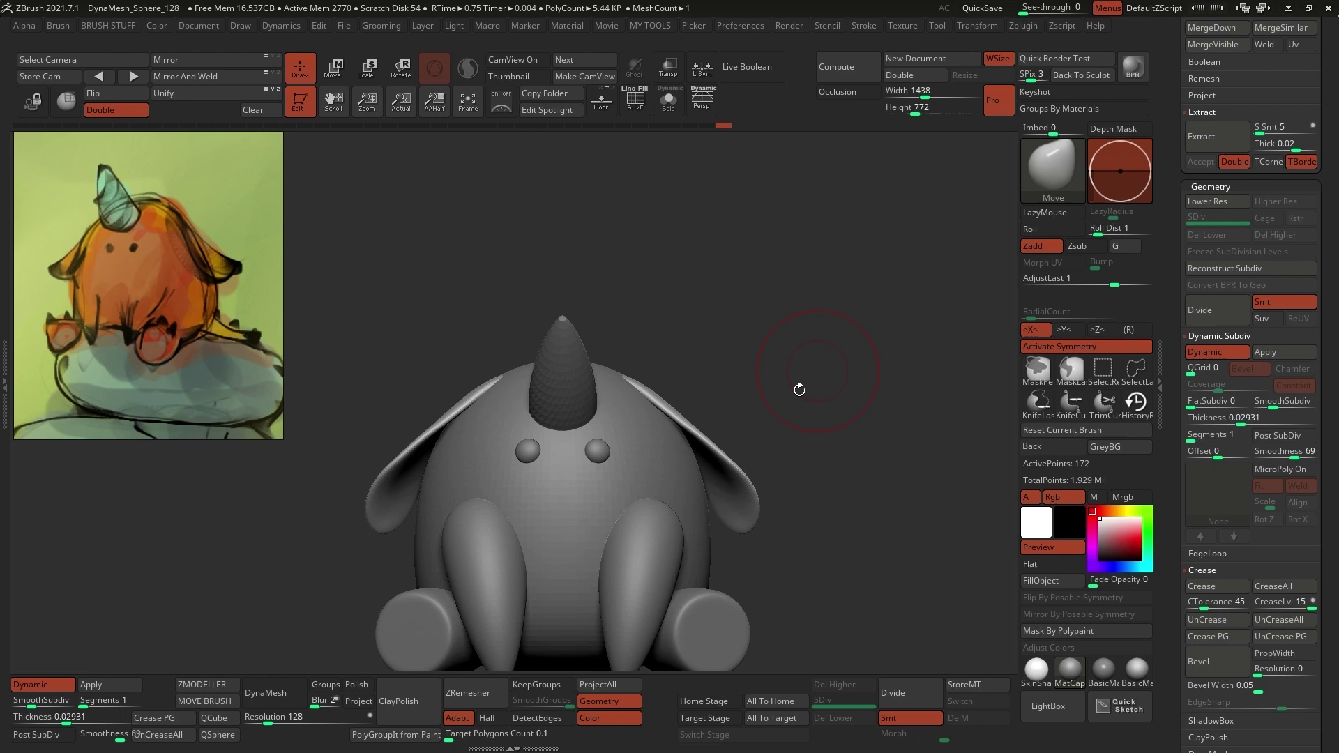
# - Select the front limbs and reshape them with the Move brush so their upper ends bulge back around the feet
pyautogui.keyDown('alt'); pyautogui.moveTo(781, 495); pyautogui.dragTo(711, 457); pyautogui.keyUp('alt')
pyautogui.keyDown('alt'); pyautogui.click(663, 491); pyautogui.keyUp('alt')
pyautogui.keyDown('alt'); pyautogui.moveTo(711, 456); pyautogui.dragTo(697, 513); pyautogui.keyUp('alt')
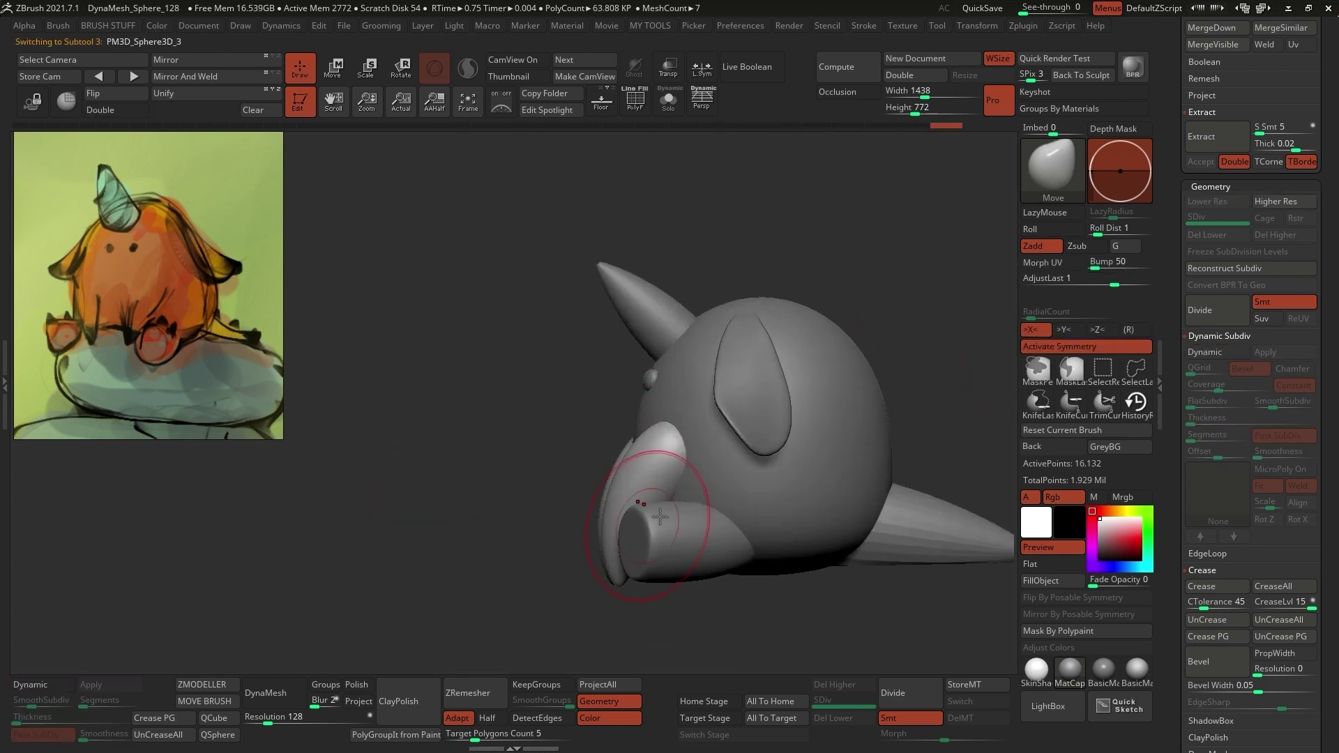
pyautogui.moveTo(605, 524); pyautogui.dragTo(620, 525)
pyautogui.moveTo(583, 502)
pyautogui.keyDown('shift'); pyautogui.mouseDown()
pyautogui.moveTo(741, 454)
pyautogui.moveTo(807, 487)
pyautogui.moveTo(711, 495)
pyautogui.mouseUp(); pyautogui.keyUp('shift')
pyautogui.moveTo(661, 546)
pyautogui.mouseDown()
pyautogui.moveTo(789, 460)
pyautogui.moveTo(701, 488)
pyautogui.mouseUp()
pyautogui.moveTo(688, 448); pyautogui.dragTo(678, 445)
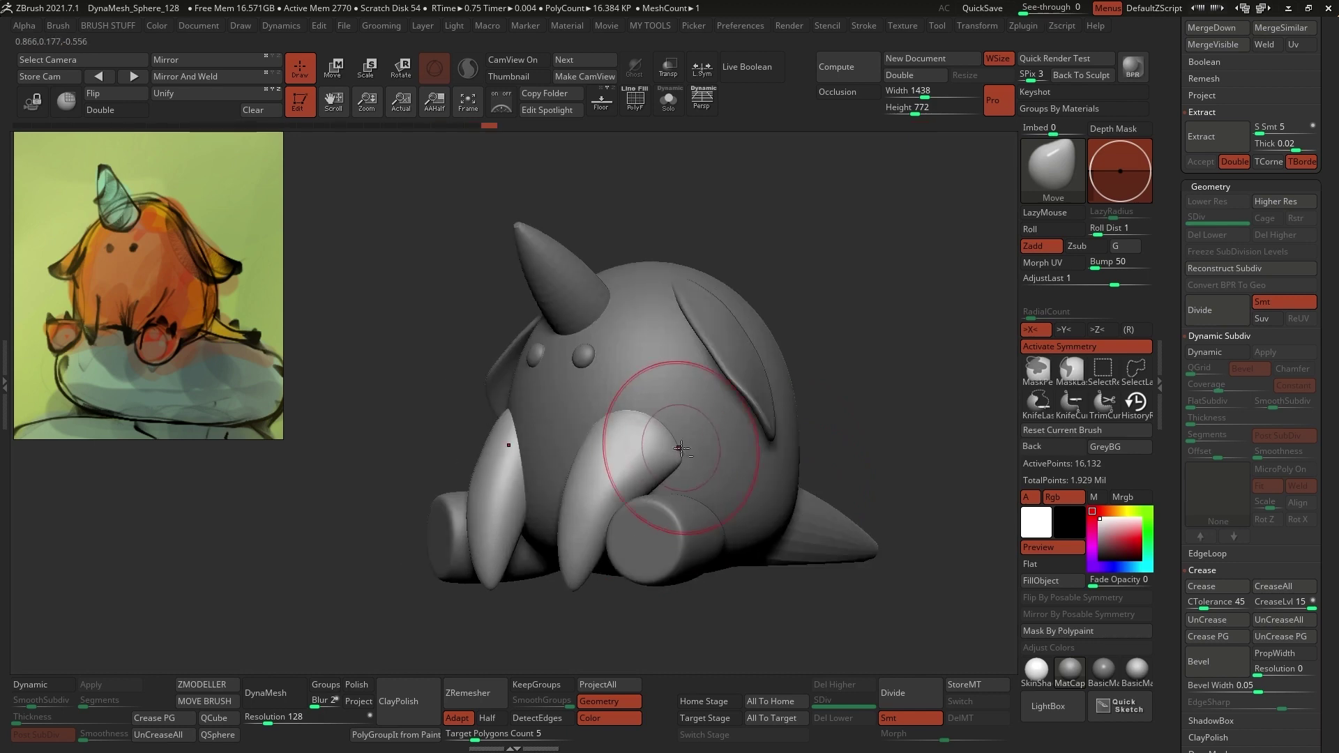
pyautogui.keyDown('shift'); pyautogui.moveTo(732, 482); pyautogui.dragTo(773, 490); pyautogui.keyUp('shift')
# - Create a subtool folder named character and put the body, ears, limbs, feet, horn and eyes into it
pyautogui.moveTo(1173, 112); pyautogui.dragTo(1173, 704)
pyautogui.click(1241, 220)
pyautogui.click(1225, 419)
pyautogui.press('Return')
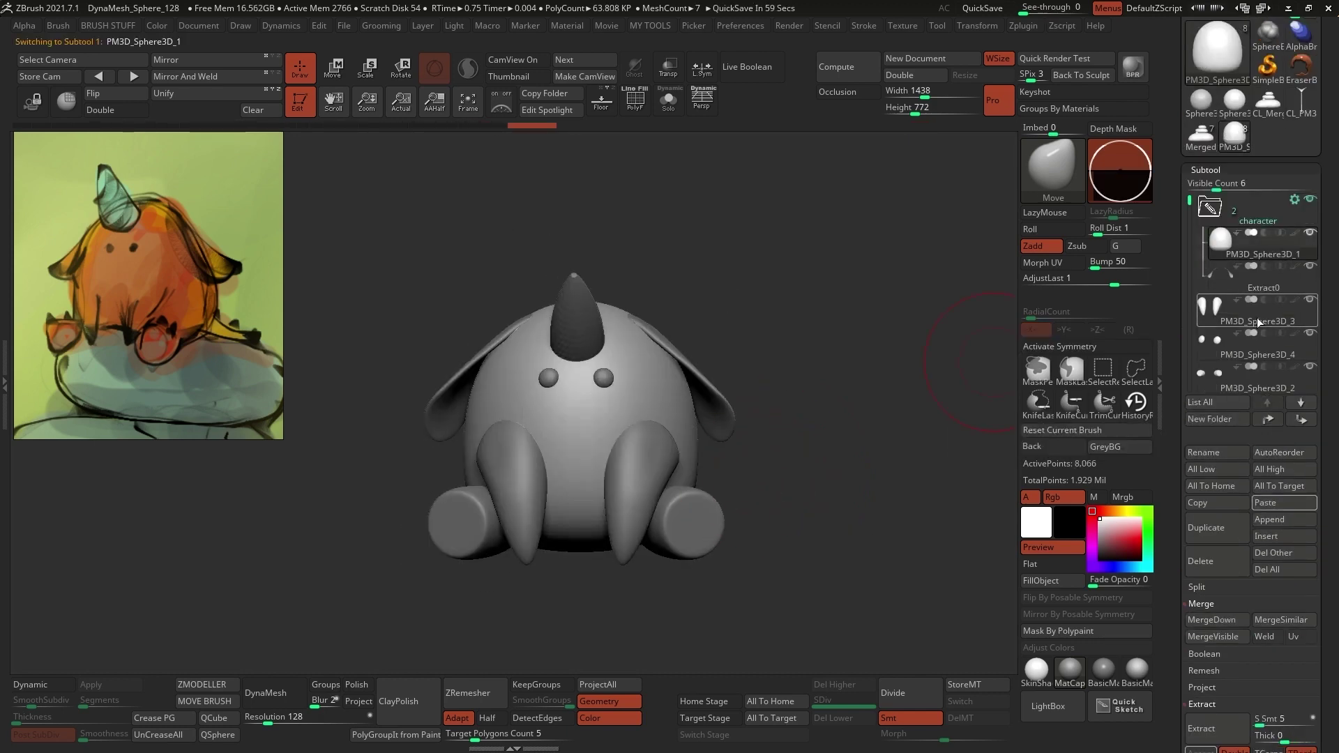
pyautogui.moveTo(1261, 323); pyautogui.dragTo(1261, 291)
pyautogui.moveTo(1265, 383); pyautogui.dragTo(1265, 318)
pyautogui.moveTo(1190, 244); pyautogui.dragTo(1190, 209)
pyautogui.click(1211, 211)
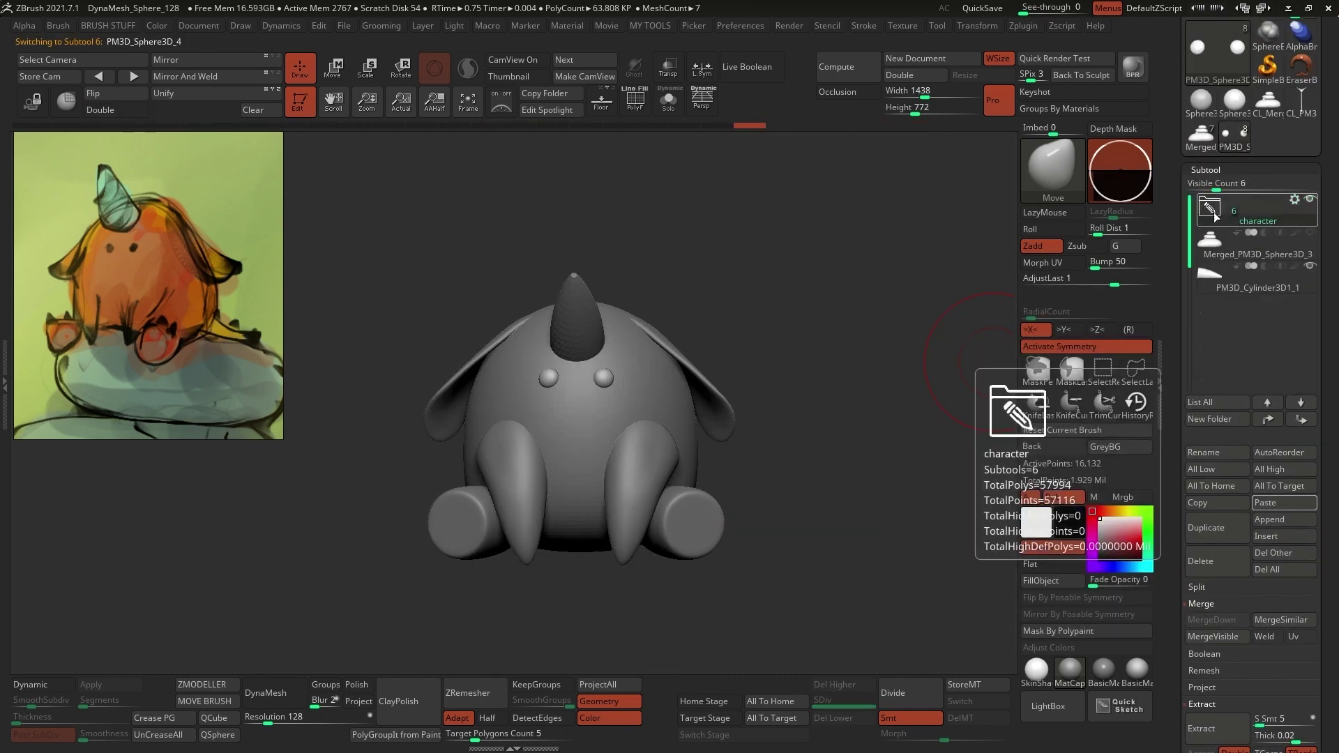
pyautogui.click(1212, 211)
pyautogui.click(1211, 210)
# - Duplicate the character folder
pyautogui.click(1294, 203)
pyautogui.click(1240, 276)
pyautogui.click(1133, 325)
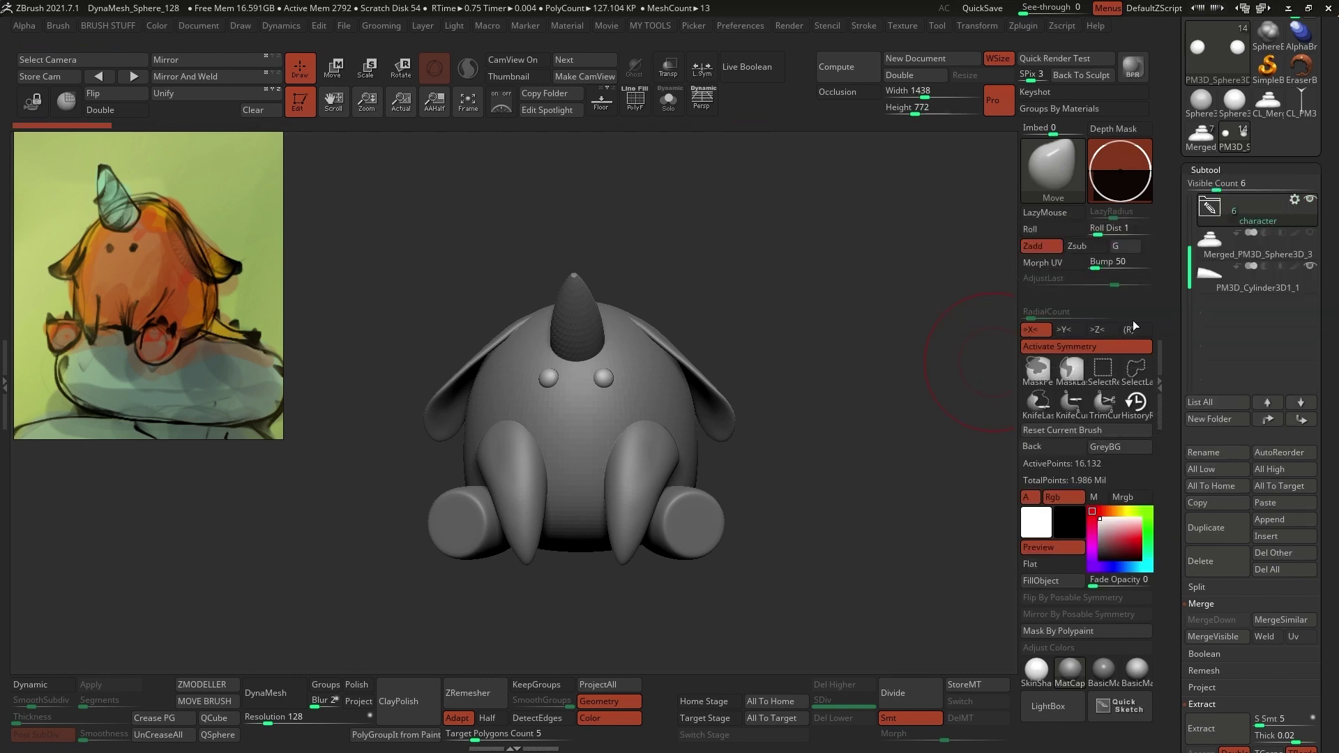
# - Show 11 subtools in the list and delete the eyes, horn and ears from the duplicated folder
pyautogui.click(1295, 235)
pyautogui.click(1210, 241)
pyautogui.moveTo(1216, 190); pyautogui.dragTo(1243, 190)
pyautogui.click(1201, 728)
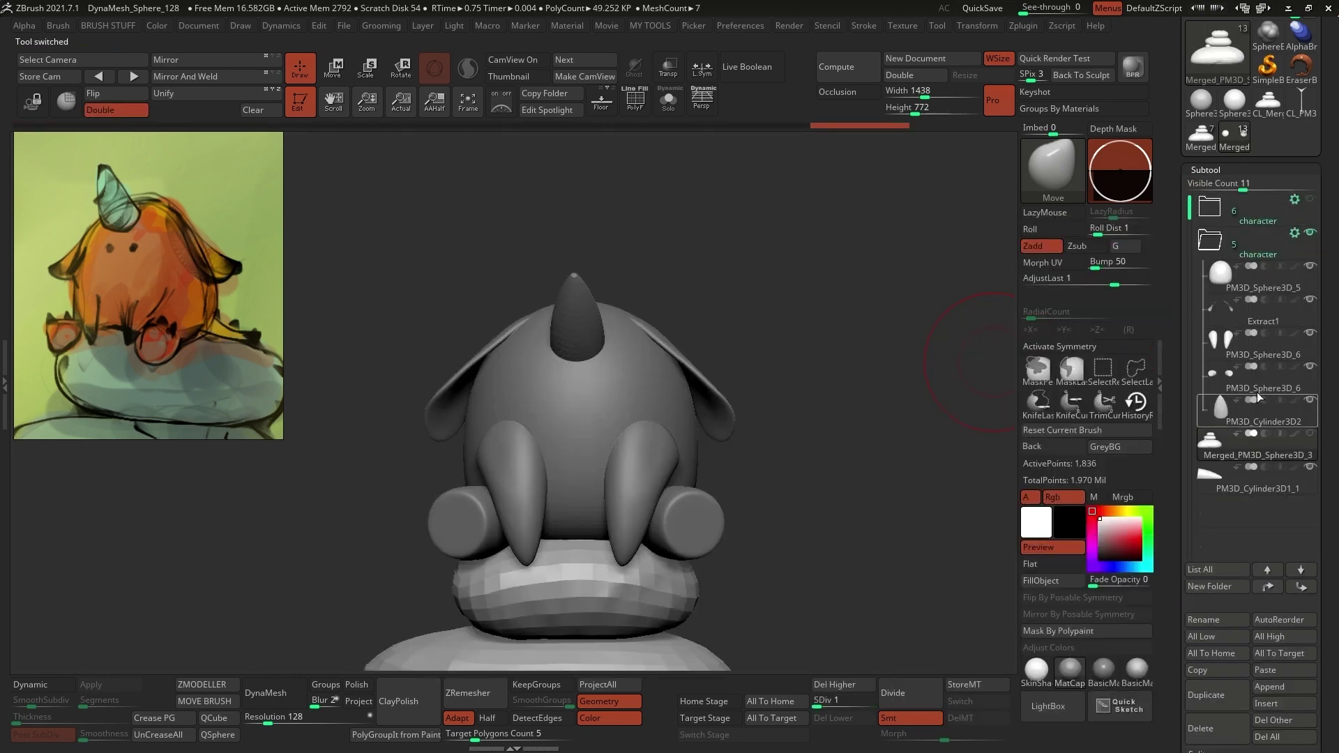
pyautogui.click(1256, 417)
pyautogui.click(1210, 728)
pyautogui.click(1248, 312)
pyautogui.click(1213, 729)
pyautogui.click(1210, 240)
# - Merge the duplicated folder up into the character folder and combine the copied body, limbs and feet into one subtool
pyautogui.click(1294, 236)
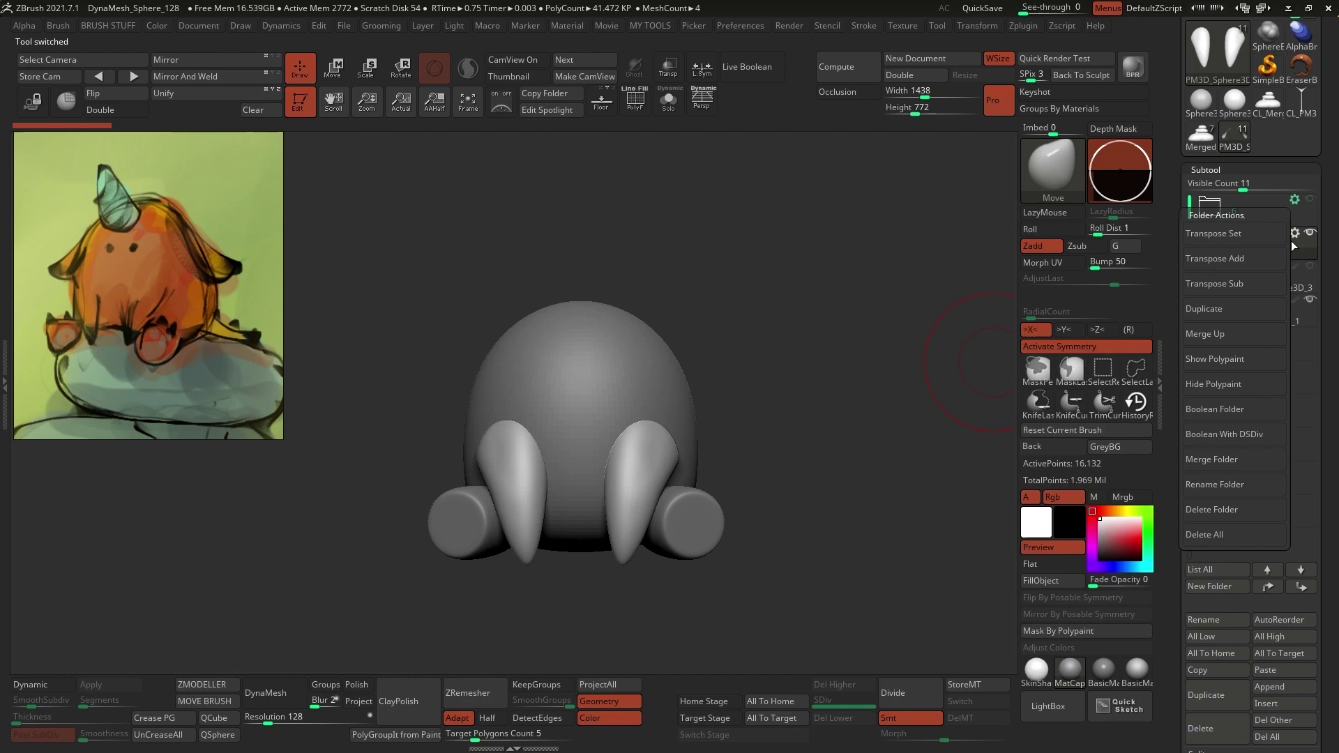
pyautogui.click(1235, 333)
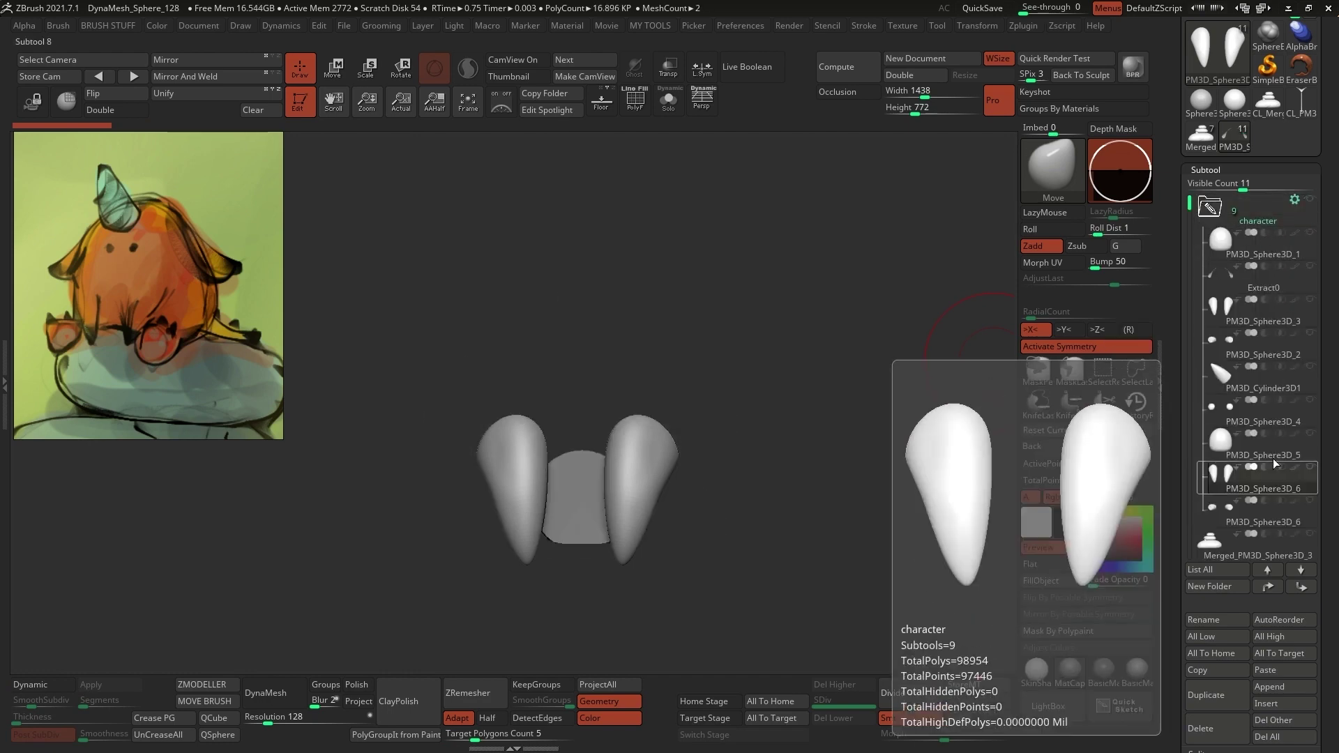
pyautogui.scroll(-15, 1214, 377)
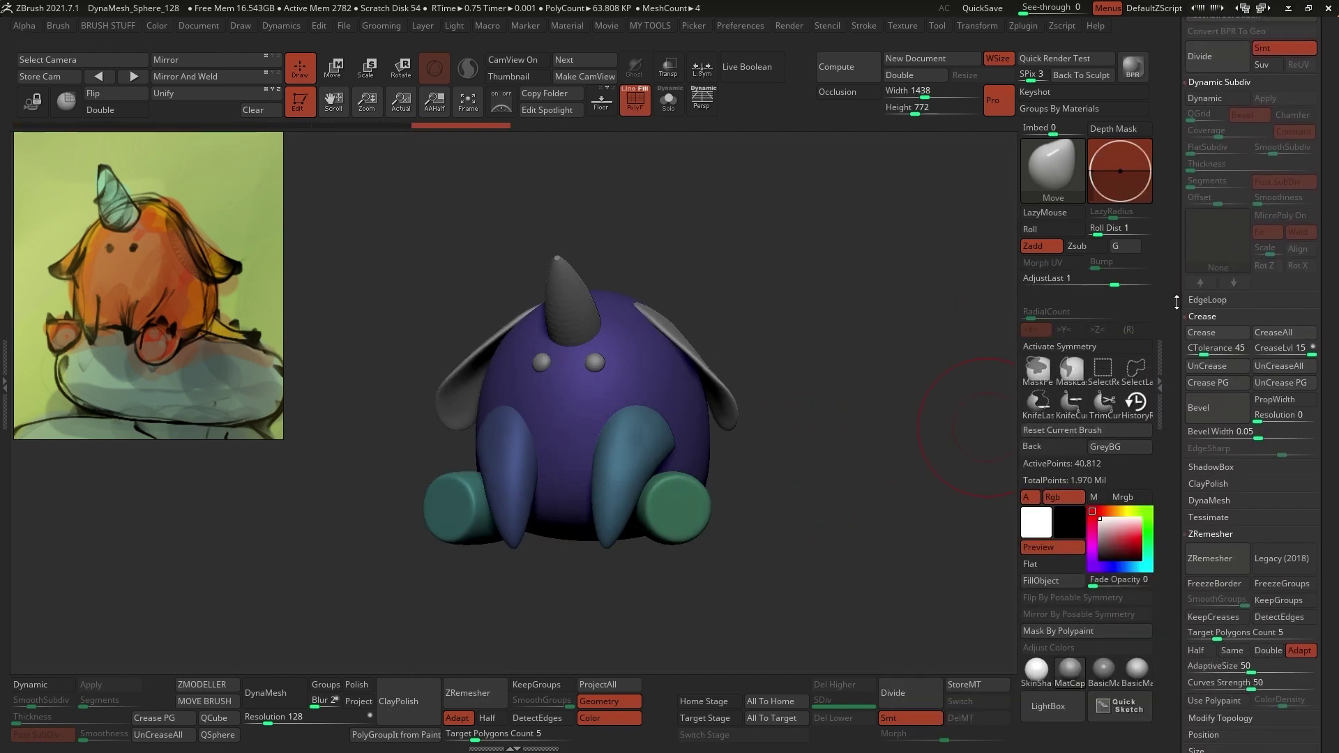
# - DynaMesh the merged body at resolution 128 with Groups on and Blur 2, and check its polyframe
pyautogui.click(1210, 222)
pyautogui.moveTo(1178, 270); pyautogui.dragTo(1180, 322)
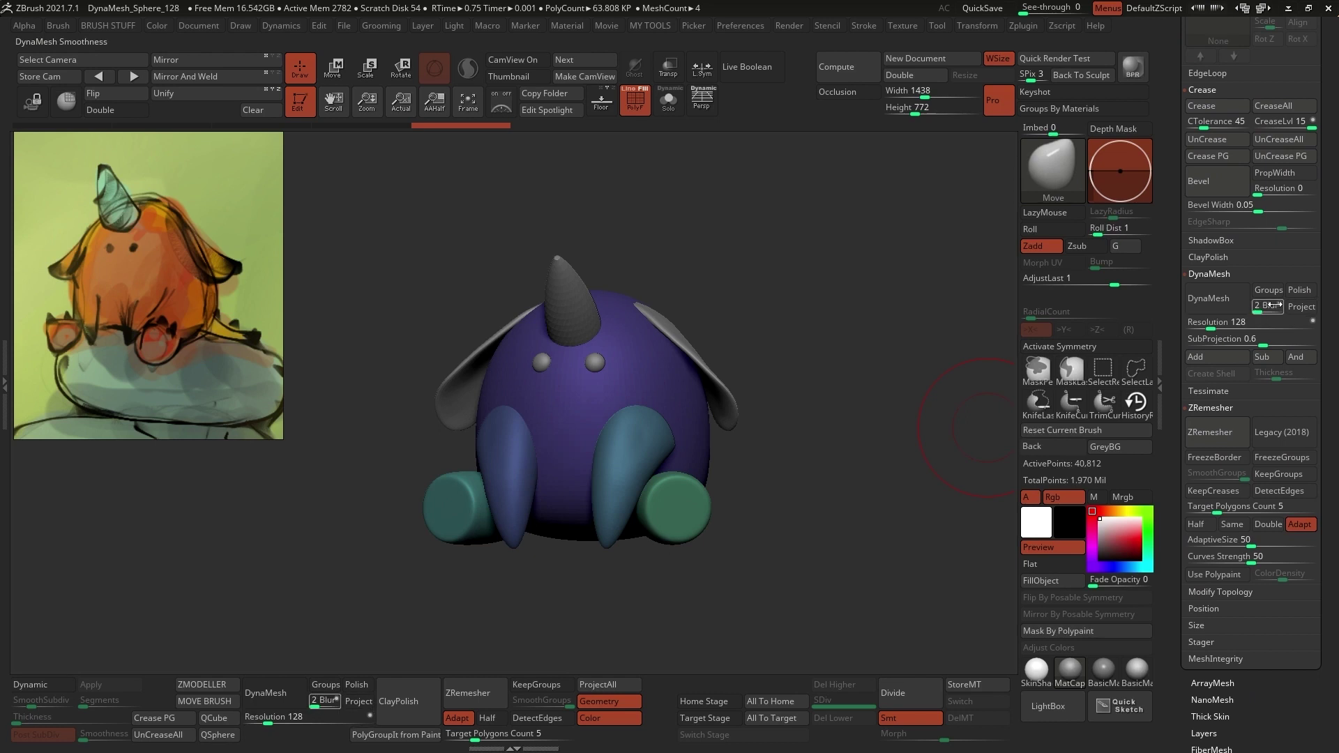
pyautogui.click(1217, 299)
pyautogui.keyDown('alt'); pyautogui.moveTo(636, 253); pyautogui.dragTo(651, 227); pyautogui.keyUp('alt')
pyautogui.click(627, 90)
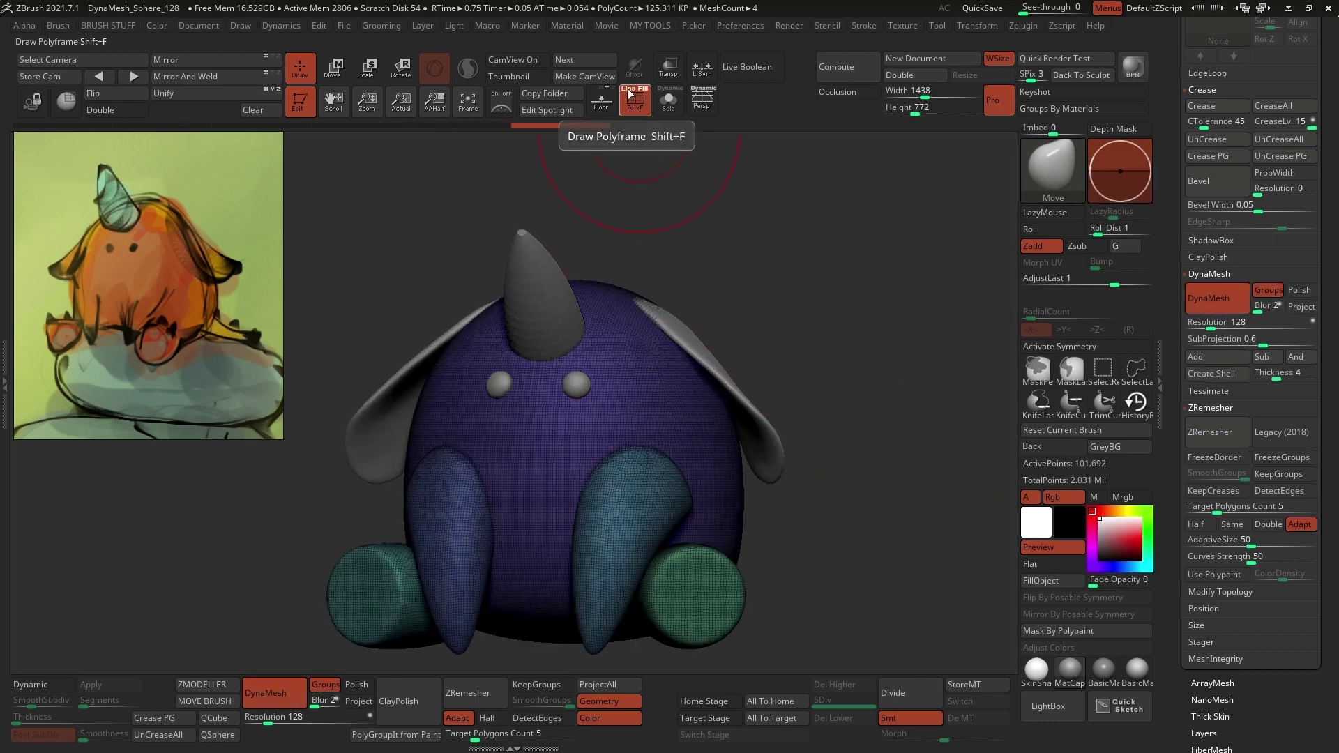
pyautogui.click(627, 90)
# - Turn on X symmetry and build up the joins between the limbs and the merged body with the Clay brush
pyautogui.moveTo(815, 384)
pyautogui.mouseDown()
pyautogui.moveTo(695, 429)
pyautogui.moveTo(706, 457)
pyautogui.moveTo(720, 431)
pyautogui.mouseUp()
pyautogui.press('x')
pyautogui.hotkey('shift', 'f')
pyautogui.press('1')
pyautogui.click(920, 404)
pyautogui.moveTo(741, 353)
pyautogui.keyDown('shift'); pyautogui.mouseDown(button='right')
pyautogui.moveTo(613, 392)
pyautogui.moveTo(568, 427)
pyautogui.mouseUp(button='right'); pyautogui.keyUp('shift')
pyautogui.moveTo(762, 412); pyautogui.dragTo(714, 403)
pyautogui.moveTo(788, 427); pyautogui.dragTo(761, 446, button='right')
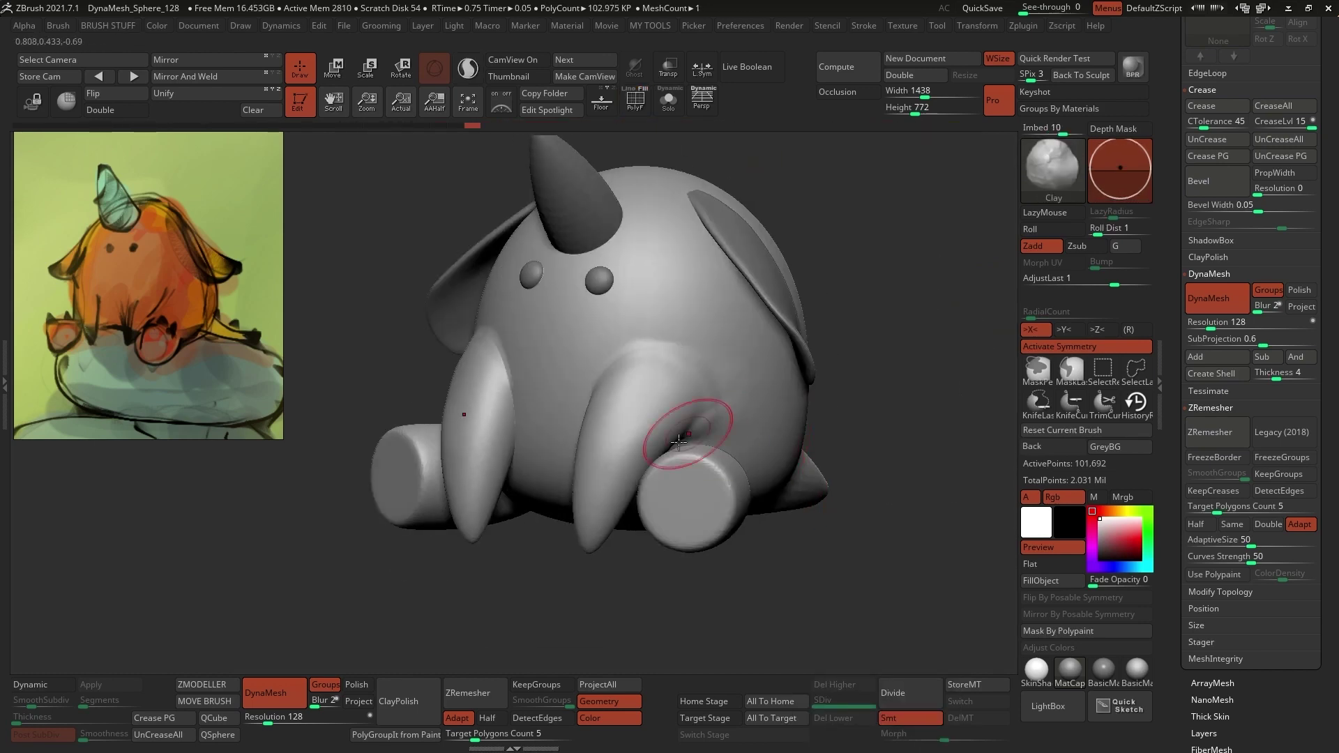
pyautogui.moveTo(702, 432); pyautogui.dragTo(722, 396)
pyautogui.moveTo(725, 375); pyautogui.dragTo(746, 374, button='right')
# - Hide the feet, combine the visible body, arms and tail into one polygroup, and restore full visibility
pyautogui.hotkey('shift', 'f')
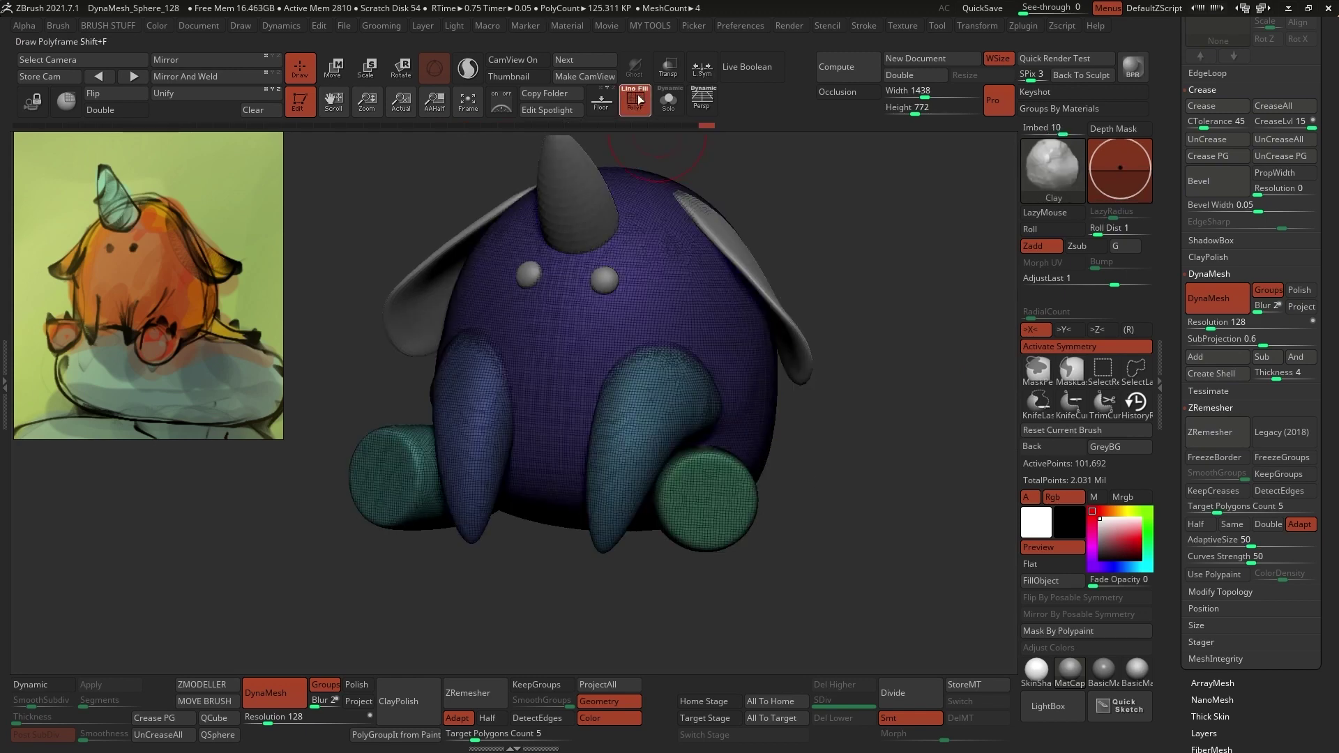
pyautogui.keyDown('ctrl'); pyautogui.keyDown('shift'); pyautogui.click(741, 362); pyautogui.keyUp('shift'); pyautogui.keyUp('ctrl')
pyautogui.keyDown('ctrl'); pyautogui.keyDown('shift'); pyautogui.click(741, 363); pyautogui.keyUp('shift'); pyautogui.keyUp('ctrl')
pyautogui.keyDown('ctrl'); pyautogui.keyDown('shift'); pyautogui.click(646, 418); pyautogui.keyUp('shift'); pyautogui.keyUp('ctrl')
pyautogui.keyDown('ctrl'); pyautogui.keyDown('shift'); pyautogui.click(501, 450); pyautogui.keyUp('shift'); pyautogui.keyUp('ctrl')
pyautogui.keyDown('ctrl'); pyautogui.keyDown('shift'); pyautogui.moveTo(802, 426); pyautogui.dragTo(828, 455); pyautogui.keyUp('shift'); pyautogui.keyUp('ctrl')
pyautogui.moveTo(880, 300); pyautogui.dragTo(798, 290)
pyautogui.hotkey('ctrl', 'w')
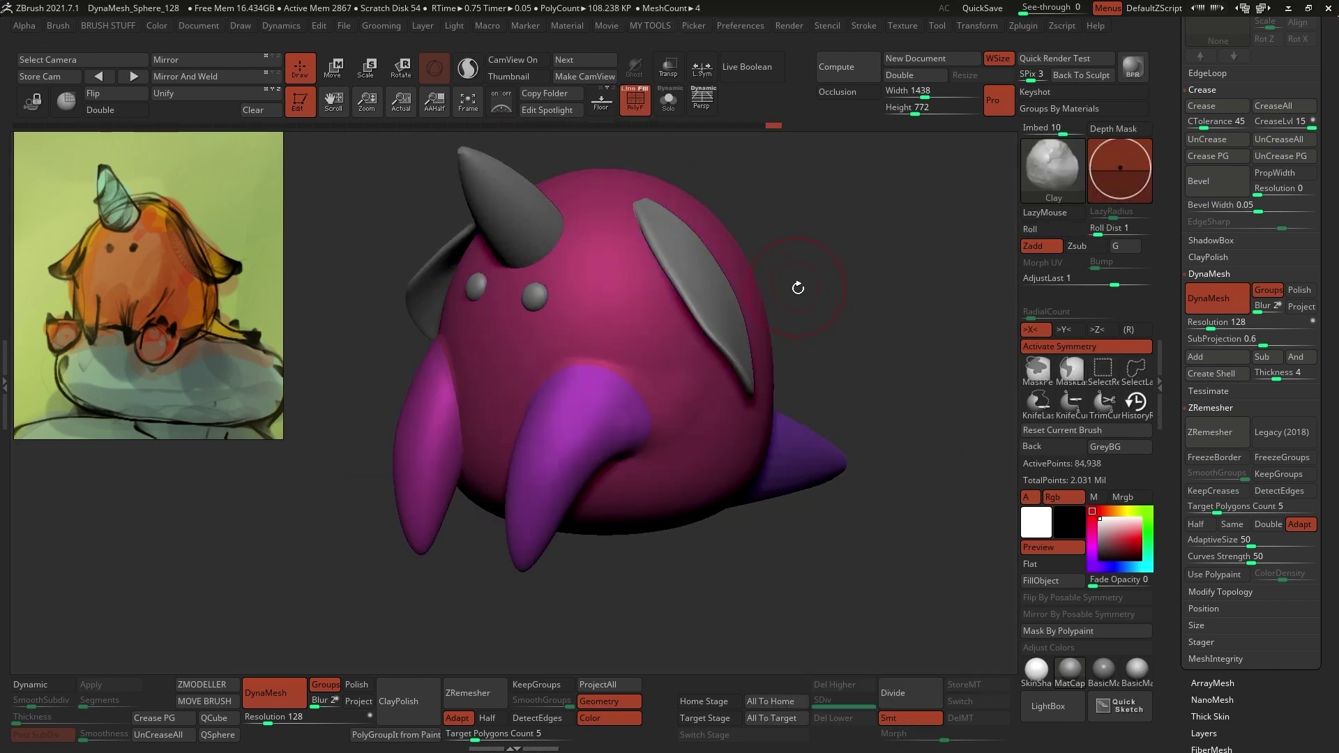
pyautogui.hotkey('ctrl', 'w')
pyautogui.keyDown('ctrl'); pyautogui.keyDown('shift'); pyautogui.click(809, 297); pyautogui.keyUp('shift'); pyautogui.keyUp('ctrl')
pyautogui.hotkey('shift', 'f')
# - Re-DynaMesh the merged body at resolution 344 and smooth the front leg seam
pyautogui.moveTo(899, 322); pyautogui.dragTo(981, 333)
pyautogui.moveTo(847, 415); pyautogui.dragTo(896, 405)
pyautogui.moveTo(1211, 327); pyautogui.dragTo(1225, 327)
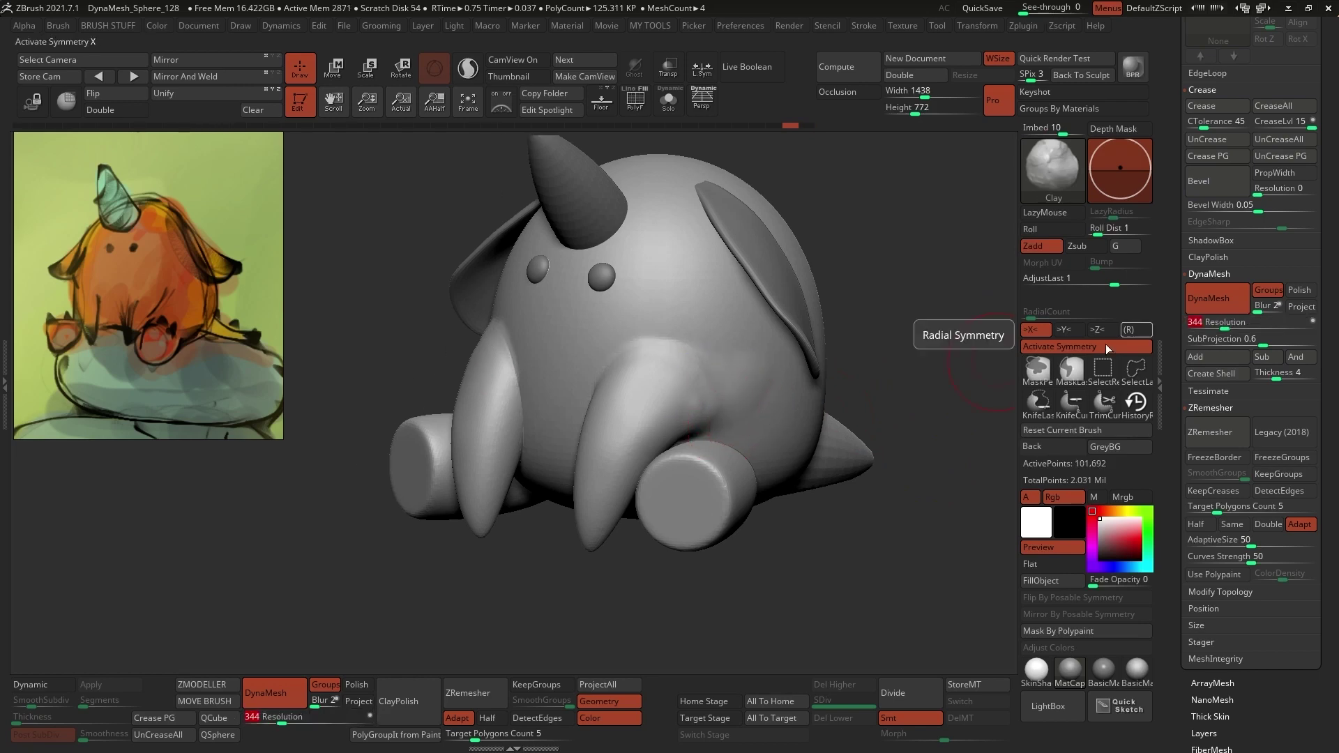
pyautogui.keyDown('ctrl'); pyautogui.moveTo(886, 390); pyautogui.dragTo(921, 426); pyautogui.keyUp('ctrl')
pyautogui.moveTo(921, 391); pyautogui.dragTo(875, 377)
pyautogui.keyDown('shift'); pyautogui.moveTo(522, 457); pyautogui.dragTo(518, 477); pyautogui.keyUp('shift')
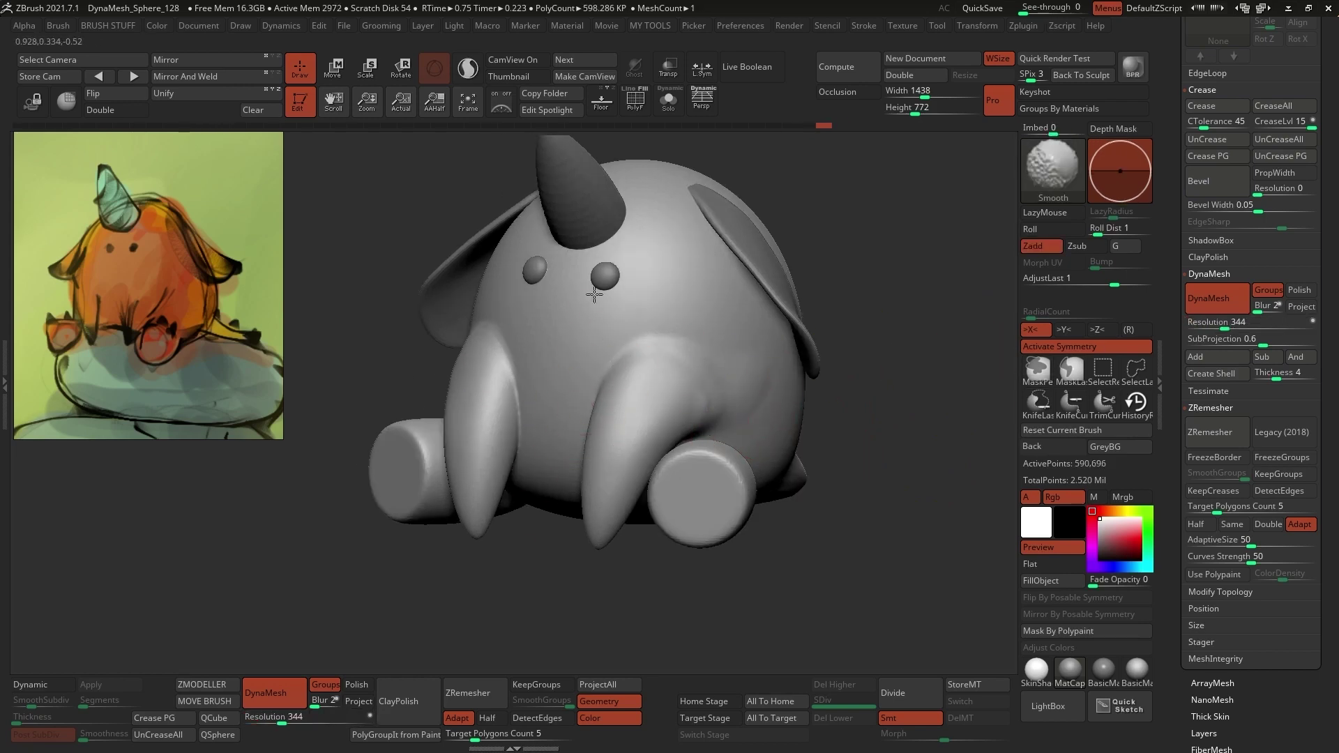
# - Choose Smooth Stronger as the smoothing brush and soften the joins between the limbs and the body's sides
pyautogui.moveTo(594, 295)
pyautogui.mouseDown(button='right')
pyautogui.moveTo(741, 299)
pyautogui.moveTo(682, 353)
pyautogui.moveTo(661, 353)
pyautogui.mouseUp(button='right')
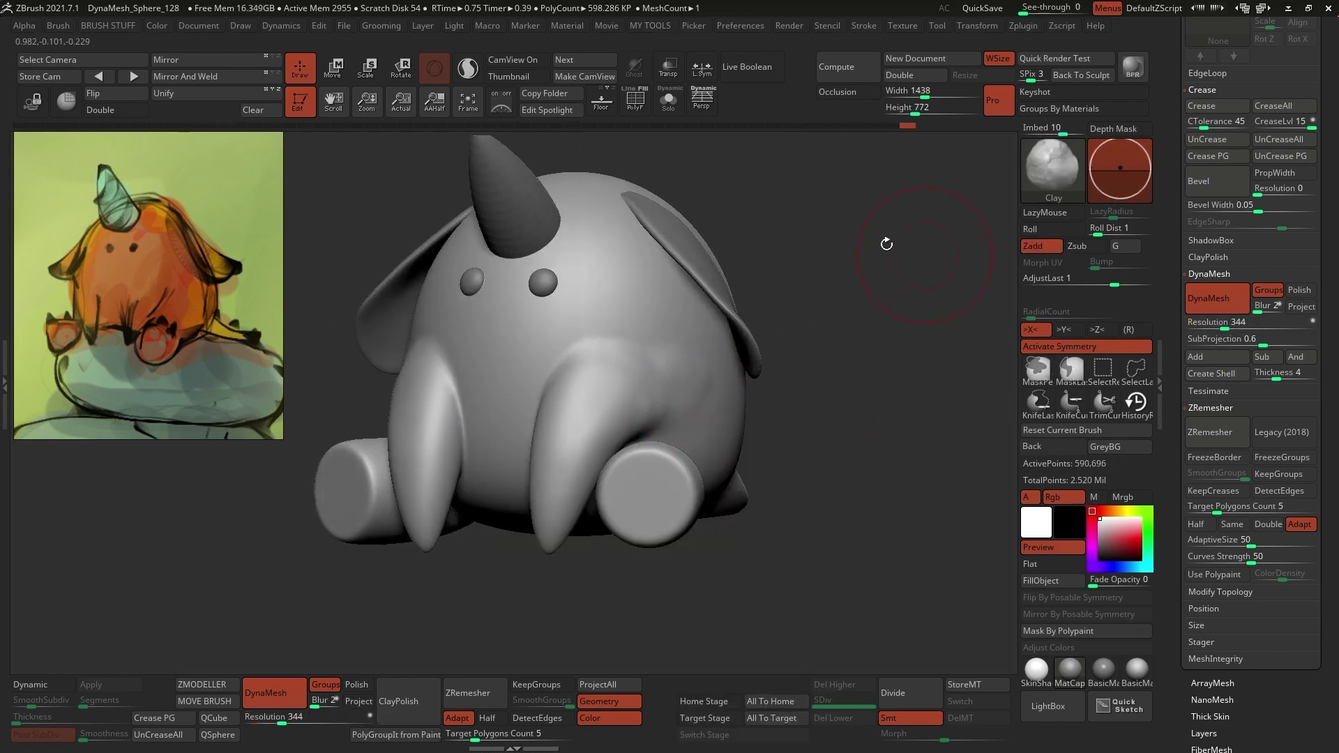
pyautogui.press('b')
pyautogui.click(521, 147)
pyautogui.rightClick(683, 380)
pyautogui.keyDown('shift'); pyautogui.moveTo(685, 382); pyautogui.dragTo(694, 390); pyautogui.keyUp('shift')
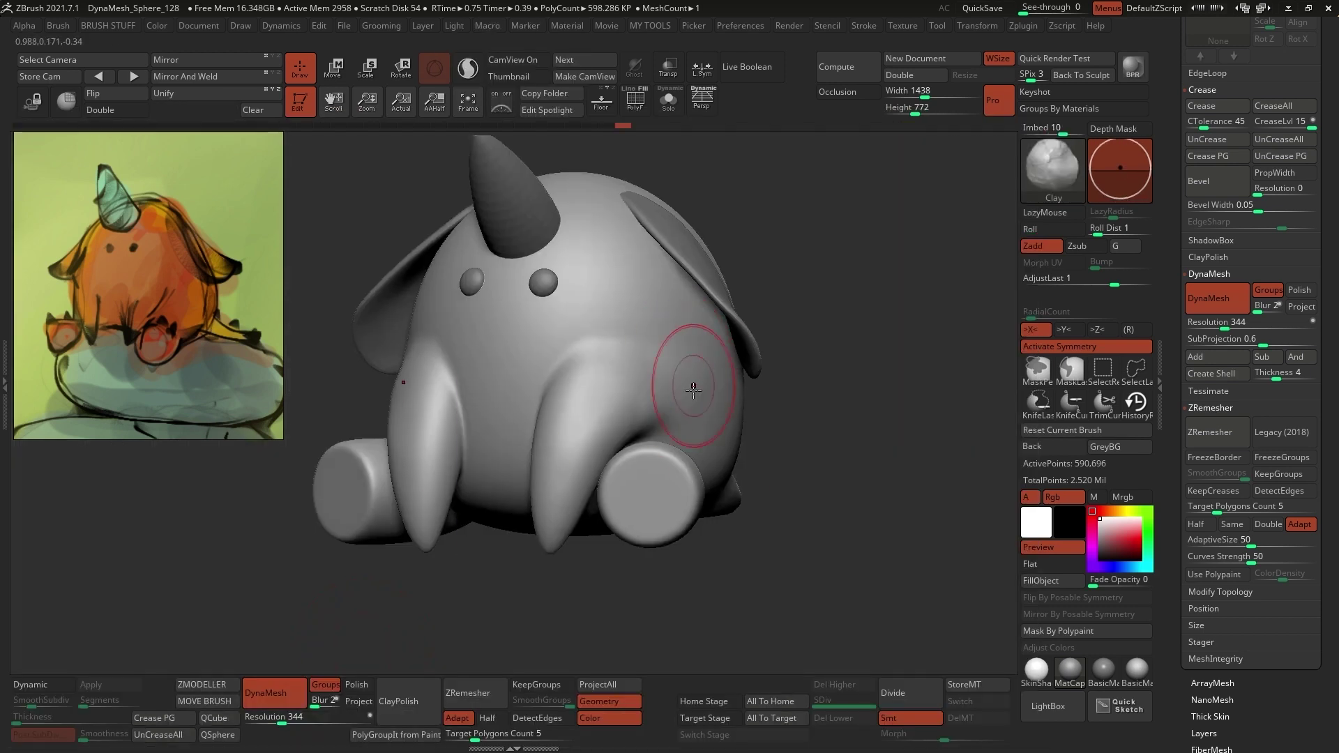
pyautogui.moveTo(722, 405); pyautogui.dragTo(670, 411, button='right')
pyautogui.keyDown('shift'); pyautogui.moveTo(690, 422); pyautogui.dragTo(714, 433); pyautogui.keyUp('shift')
pyautogui.moveTo(714, 433); pyautogui.dragTo(698, 411, button='right')
pyautogui.keyDown('shift'); pyautogui.moveTo(705, 460); pyautogui.dragTo(720, 481); pyautogui.keyUp('shift')
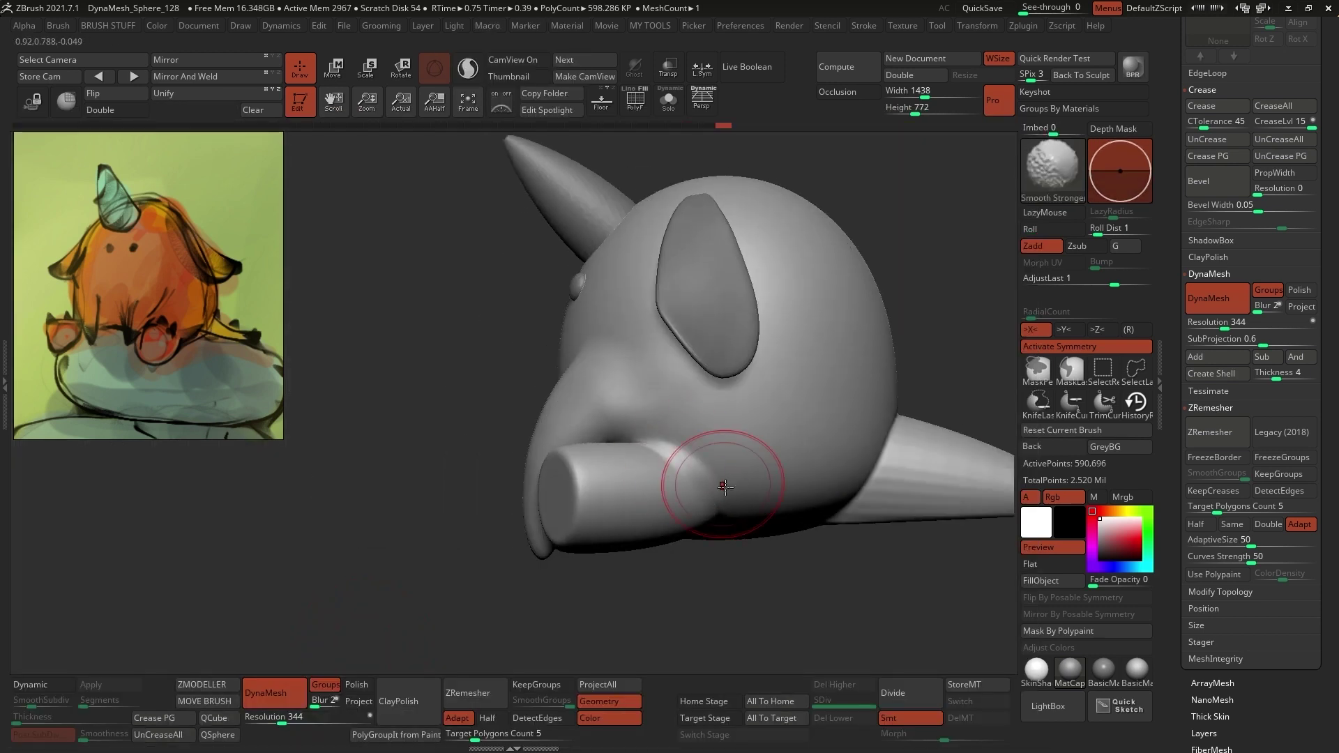
pyautogui.moveTo(720, 482)
pyautogui.mouseDown(button='right')
pyautogui.moveTo(729, 405)
pyautogui.moveTo(670, 314)
pyautogui.moveTo(553, 223)
pyautogui.moveTo(553, 383)
pyautogui.moveTo(480, 467)
pyautogui.mouseUp(button='right')
pyautogui.keyDown('shift'); pyautogui.moveTo(481, 467); pyautogui.dragTo(496, 446); pyautogui.keyUp('shift')
# - Blend the upper front legs into the body with Clay strokes and smoothing
pyautogui.moveTo(496, 446); pyautogui.dragTo(419, 513, button='right')
pyautogui.moveTo(760, 418); pyautogui.dragTo(725, 411, button='right')
pyautogui.moveTo(725, 405)
pyautogui.keyDown('shift'); pyautogui.mouseDown()
pyautogui.moveTo(731, 427)
pyautogui.moveTo(727, 401)
pyautogui.mouseUp(); pyautogui.keyUp('shift')
pyautogui.moveTo(711, 411); pyautogui.dragTo(723, 398, button='right')
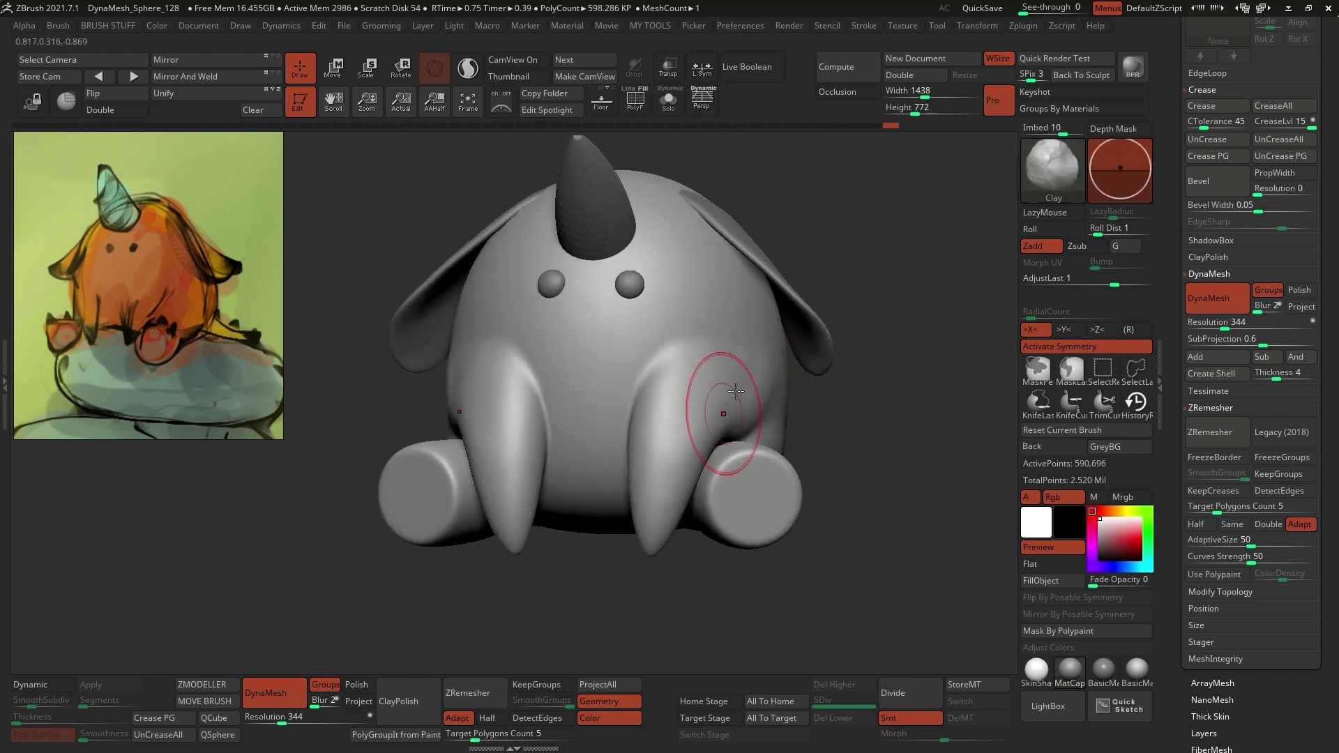
pyautogui.keyDown('shift'); pyautogui.moveTo(723, 407); pyautogui.dragTo(715, 381); pyautogui.keyUp('shift')
pyautogui.moveTo(678, 324); pyautogui.dragTo(711, 341)
pyautogui.keyDown('shift'); pyautogui.moveTo(711, 335); pyautogui.dragTo(729, 356); pyautogui.keyUp('shift')
pyautogui.moveTo(733, 382); pyautogui.dragTo(728, 383, button='right')
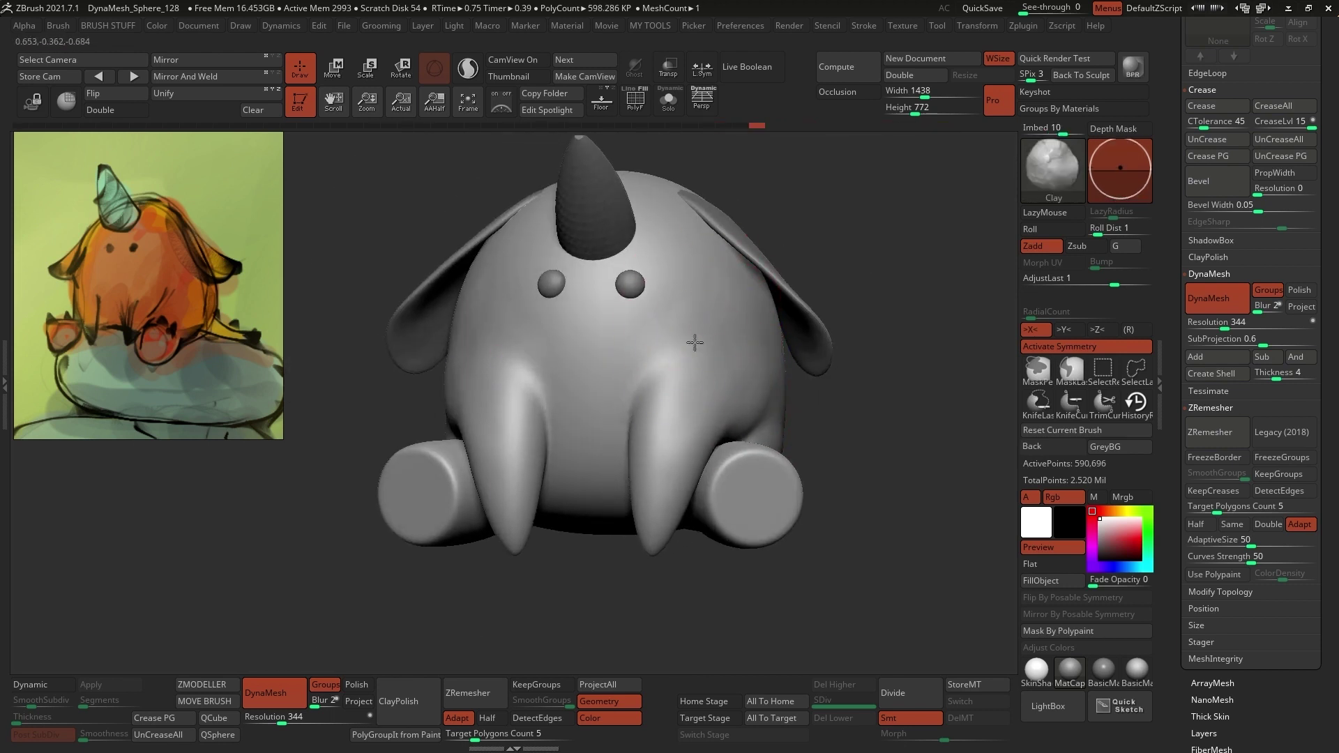
# - Sculpt the body surface around the horn and ears with the Standard brush and smooth the strokes
pyautogui.keyDown('alt'); pyautogui.moveTo(721, 330); pyautogui.dragTo(729, 411, button='right'); pyautogui.keyUp('alt')
pyautogui.press('space')
pyautogui.moveTo(681, 352); pyautogui.dragTo(638, 352)
pyautogui.keyDown('ctrl'); pyautogui.moveTo(638, 352); pyautogui.dragTo(667, 275, button='right'); pyautogui.keyUp('ctrl')
pyautogui.press('b')
pyautogui.click(686, 408)
pyautogui.press('space')
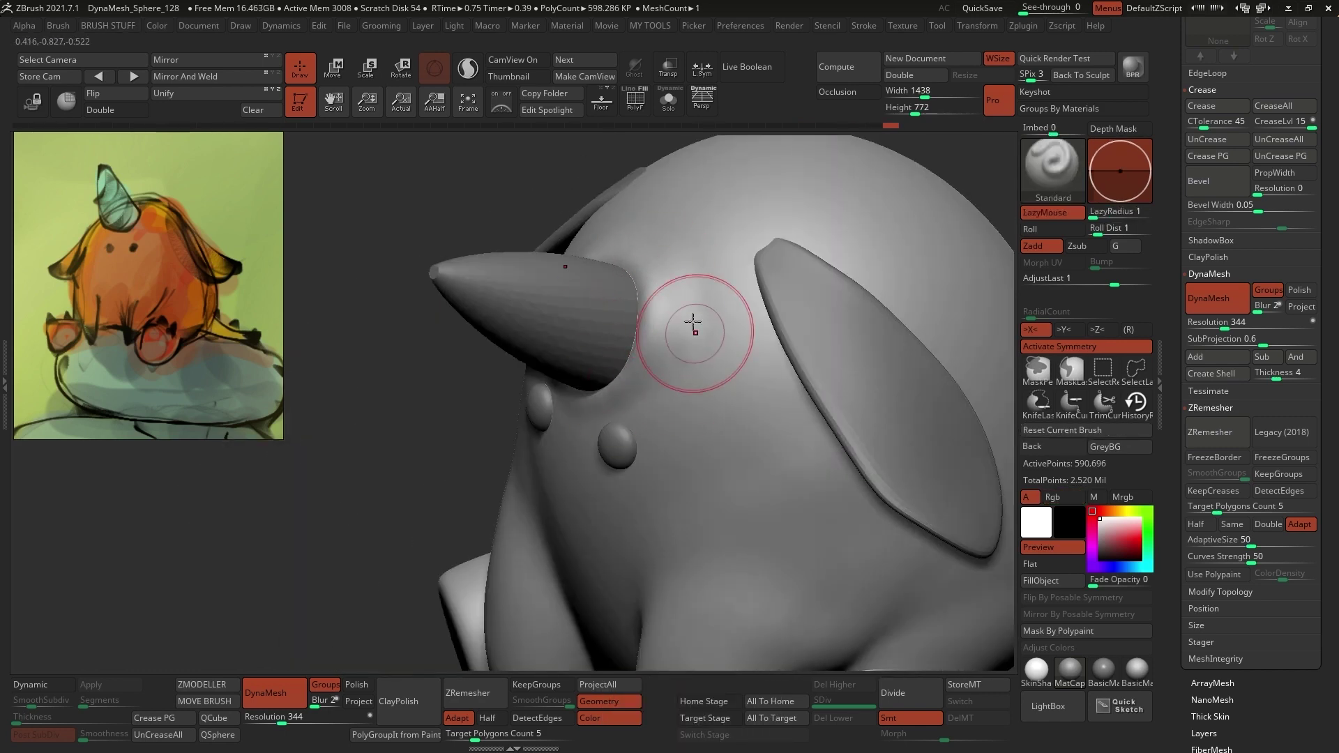
pyautogui.moveTo(697, 215); pyautogui.dragTo(799, 222)
pyautogui.keyDown('shift'); pyautogui.moveTo(799, 222); pyautogui.dragTo(831, 221); pyautogui.keyUp('shift')
pyautogui.moveTo(831, 221); pyautogui.dragTo(761, 334, button='right')
pyautogui.keyDown('ctrl'); pyautogui.moveTo(761, 335); pyautogui.dragTo(703, 409, button='right'); pyautogui.keyUp('ctrl')
pyautogui.moveTo(702, 409); pyautogui.dragTo(687, 384)
pyautogui.moveTo(687, 384)
pyautogui.mouseDown(button='right')
pyautogui.moveTo(660, 358)
pyautogui.moveTo(756, 439)
pyautogui.moveTo(695, 421)
pyautogui.moveTo(483, 469)
pyautogui.moveTo(690, 474)
pyautogui.moveTo(739, 359)
pyautogui.moveTo(689, 406)
pyautogui.moveTo(704, 376)
pyautogui.mouseUp(button='right')
# - Turn on local symmetry for the eyes and move them slightly closer together
pyautogui.press('b')
pyautogui.click(641, 349)
pyautogui.keyDown('alt'); pyautogui.click(681, 402); pyautogui.keyUp('alt')
pyautogui.press('w')
pyautogui.click(703, 73)
pyautogui.keyDown('ctrl'); pyautogui.moveTo(767, 279); pyautogui.dragTo(767, 362, button='right'); pyautogui.keyUp('ctrl')
pyautogui.moveTo(597, 420); pyautogui.dragTo(590, 423)
pyautogui.moveTo(753, 391); pyautogui.dragTo(837, 419, button='right')
pyautogui.keyDown('ctrl'); pyautogui.moveTo(837, 418); pyautogui.dragTo(879, 391, button='right'); pyautogui.keyUp('ctrl')
pyautogui.keyDown('alt'); pyautogui.moveTo(879, 391); pyautogui.dragTo(753, 279, button='right'); pyautogui.keyUp('alt')
pyautogui.press('q')
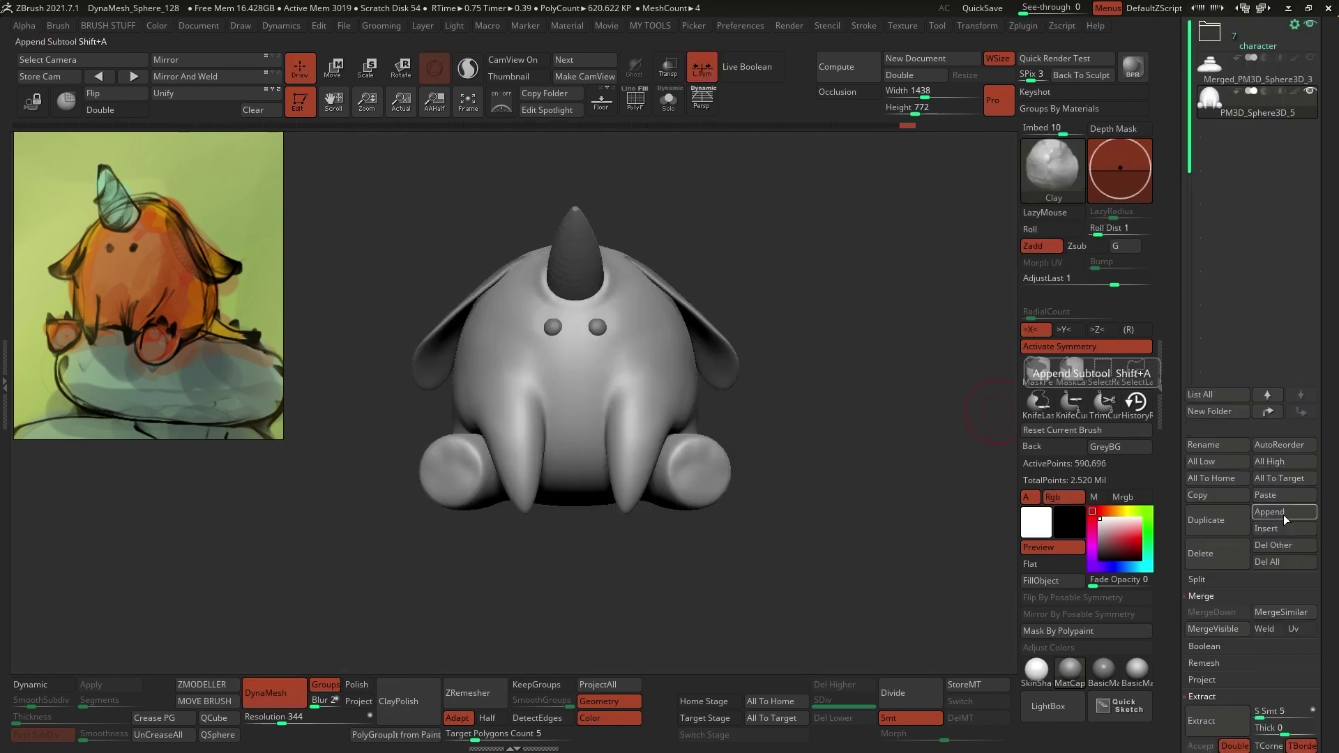
# - Append a cylinder, isolate it and deform it into a flattened, pointed claw shape with Taper
pyautogui.click(1284, 513)
pyautogui.click(801, 489)
pyautogui.keyDown('alt'); pyautogui.click(607, 300); pyautogui.keyUp('alt')
pyautogui.click(668, 100)
pyautogui.press('w')
pyautogui.click(524, 263)
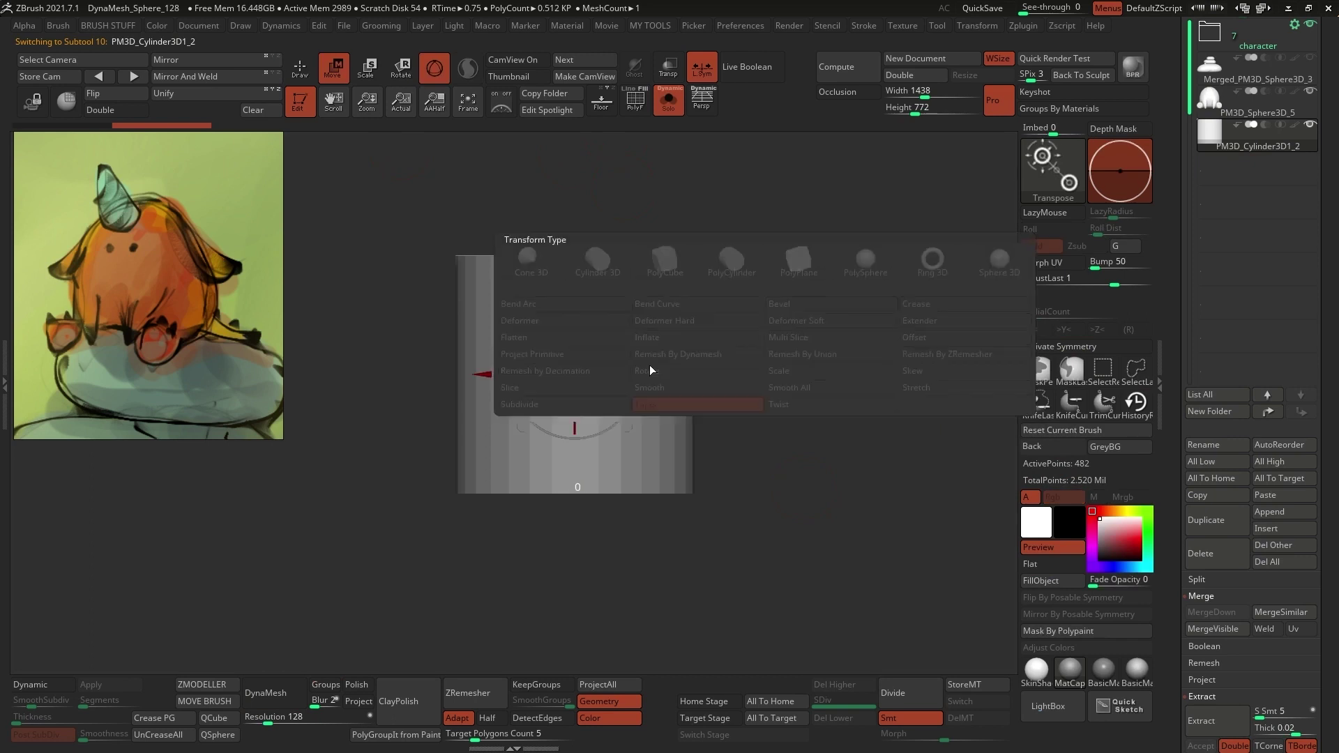
pyautogui.click(650, 367)
pyautogui.moveTo(575, 241); pyautogui.dragTo(575, 272)
pyautogui.click(524, 264)
pyautogui.click(793, 325)
pyautogui.moveTo(709, 374); pyautogui.dragTo(560, 402)
pyautogui.press('q')
pyautogui.keyDown('shift'); pyautogui.moveTo(760, 363); pyautogui.dragTo(619, 387, button='right'); pyautogui.keyUp('shift')
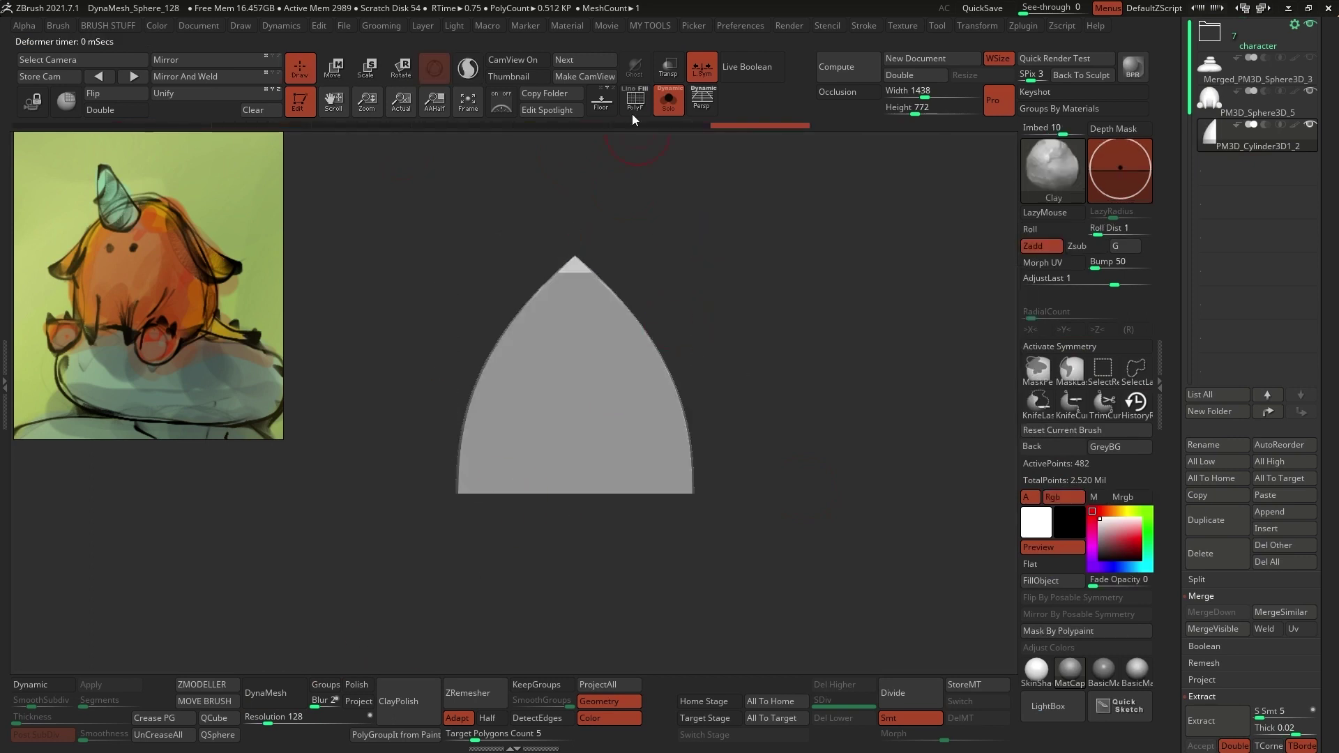
# - Smooth the claw with X symmetry on and ZRemesh it with Half enabled
pyautogui.click(633, 108)
pyautogui.press('x')
pyautogui.moveTo(741, 336); pyautogui.dragTo(785, 355, button='right')
pyautogui.press('1')
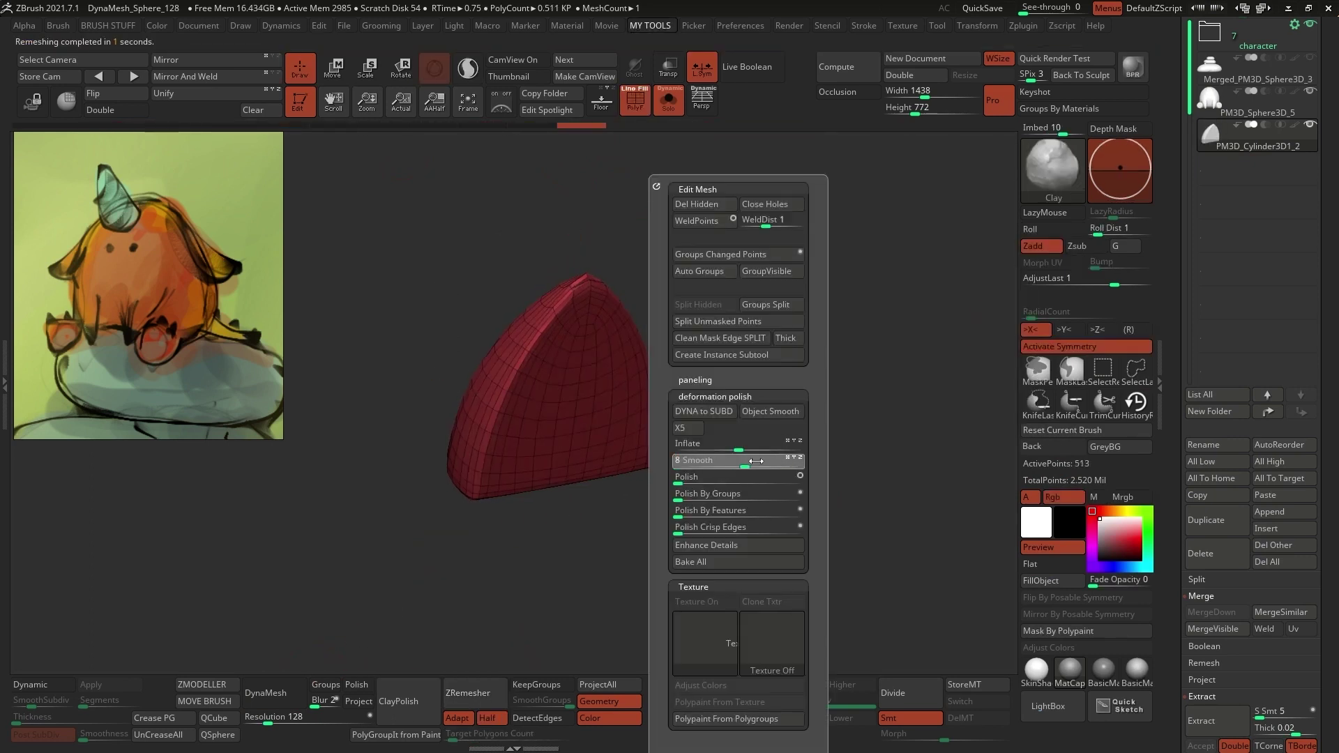
pyautogui.moveTo(757, 461); pyautogui.dragTo(761, 460)
pyautogui.click(468, 693)
# - Shape the claw's side profile with the Move brush
pyautogui.keyDown('shift'); pyautogui.moveTo(562, 541); pyautogui.dragTo(627, 530, button='right'); pyautogui.keyUp('shift')
pyautogui.press('b')
pyautogui.press('m')
pyautogui.press('v')
pyautogui.moveTo(740, 390)
pyautogui.mouseDown(button='right')
pyautogui.moveTo(670, 390)
pyautogui.moveTo(698, 384)
pyautogui.mouseUp(button='right')
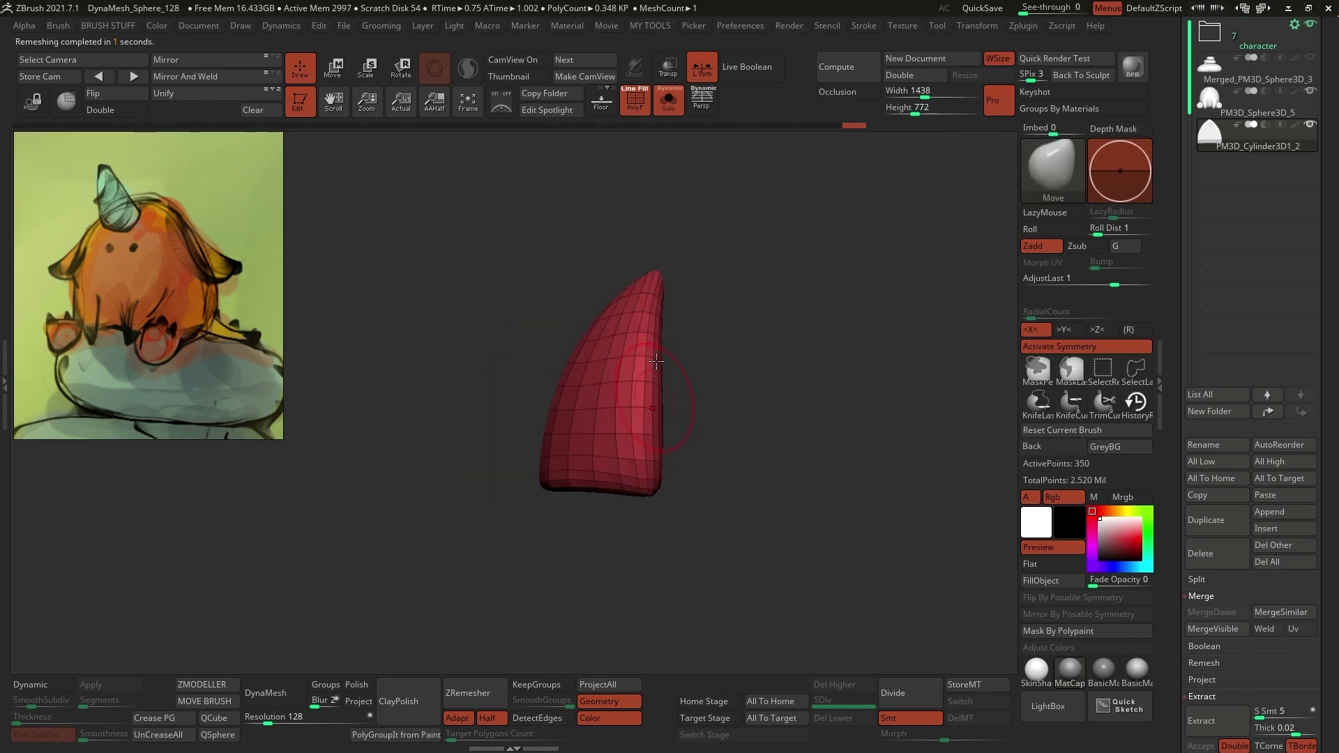
# - Show the full model again, scale the claw down and place it on the edge of one foot
pyautogui.click(668, 101)
pyautogui.press('w')
pyautogui.click(637, 262)
pyautogui.moveTo(663, 413); pyautogui.dragTo(861, 359)
pyautogui.keyDown('shift'); pyautogui.moveTo(865, 363); pyautogui.dragTo(928, 366, button='right'); pyautogui.keyUp('shift')
pyautogui.moveTo(861, 358); pyautogui.dragTo(775, 362)
pyautogui.press('x')
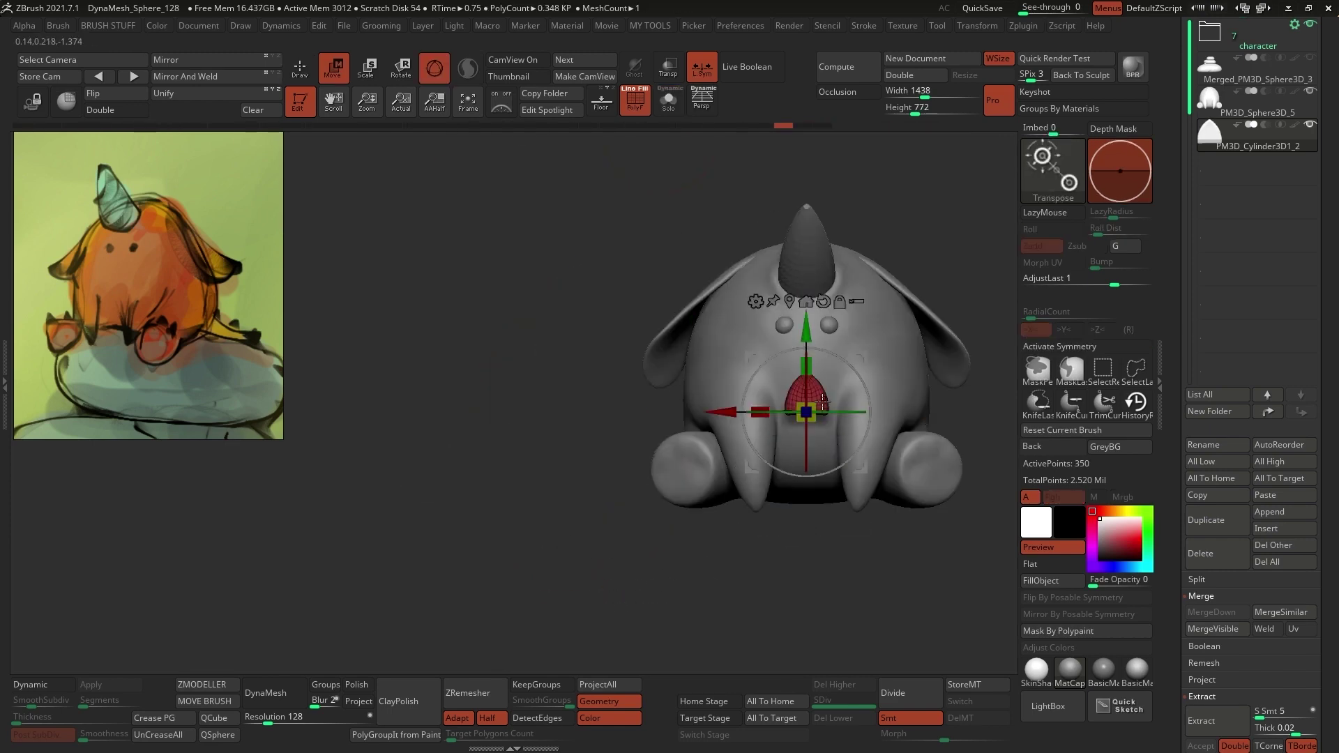
pyautogui.moveTo(806, 411); pyautogui.dragTo(687, 429)
pyautogui.keyDown('ctrl'); pyautogui.moveTo(592, 530); pyautogui.dragTo(618, 563, button='right'); pyautogui.keyUp('ctrl')
pyautogui.moveTo(616, 451); pyautogui.dragTo(603, 467)
# - Duplicate the claw to make three on the foot, then Mirror And Weld them to the other foot
pyautogui.keyDown('ctrl'); pyautogui.moveTo(603, 468); pyautogui.dragTo(645, 498); pyautogui.keyUp('ctrl')
pyautogui.moveTo(669, 579); pyautogui.dragTo(768, 579, button='right')
pyautogui.keyDown('ctrl'); pyautogui.moveTo(767, 544); pyautogui.dragTo(767, 579, button='right'); pyautogui.keyUp('ctrl')
pyautogui.moveTo(684, 457); pyautogui.dragTo(669, 454)
pyautogui.moveTo(781, 411); pyautogui.dragTo(726, 403, button='right')
pyautogui.moveTo(636, 466); pyautogui.dragTo(646, 460)
pyautogui.keyDown('ctrl'); pyautogui.moveTo(698, 558); pyautogui.dragTo(697, 516, button='right'); pyautogui.keyUp('ctrl')
pyautogui.press('q')
pyautogui.moveTo(649, 558)
pyautogui.keyDown('shift'); pyautogui.mouseDown(button='right')
pyautogui.moveTo(678, 560)
pyautogui.moveTo(654, 529)
pyautogui.moveTo(570, 562)
pyautogui.mouseUp(button='right'); pyautogui.keyUp('shift')
pyautogui.click(211, 77)
pyautogui.hotkey('shift', 'f')
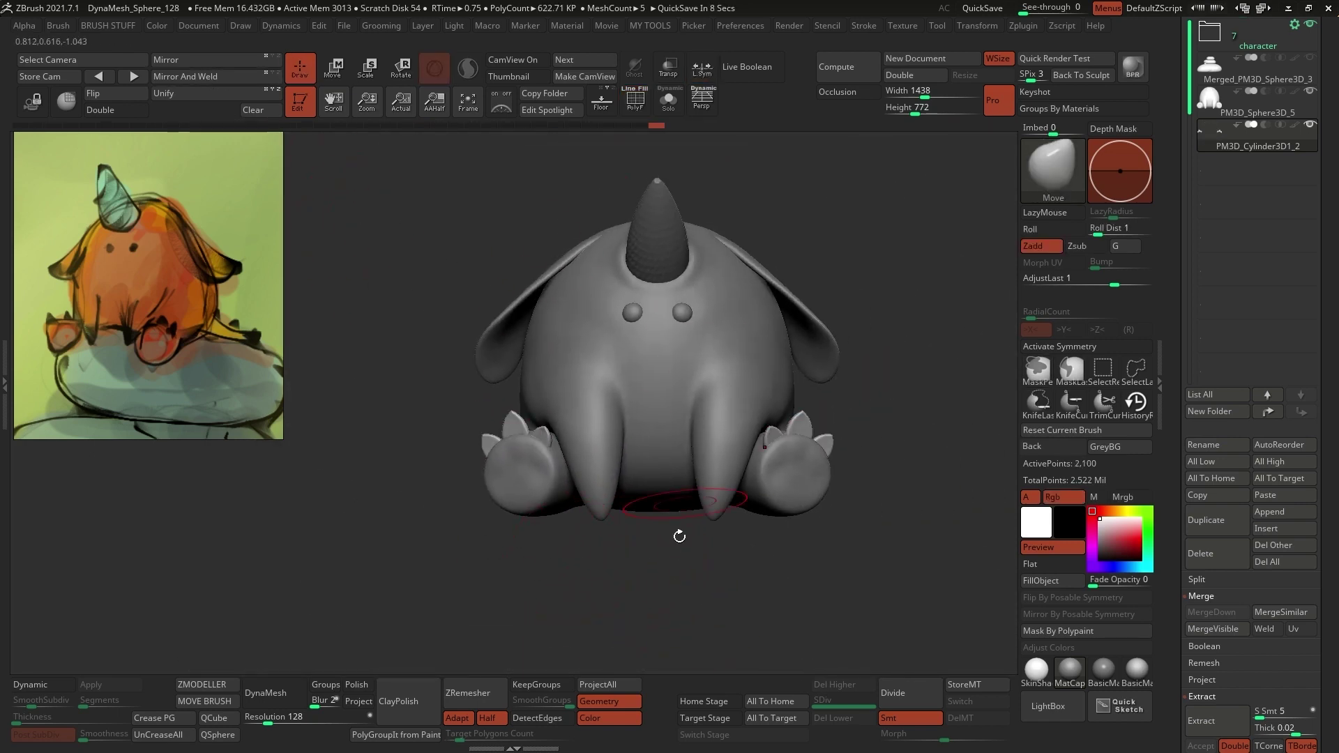
# - Append another cylinder, isolate it and taper it into a cone for the tail spikes
pyautogui.moveTo(679, 535); pyautogui.dragTo(704, 551, button='right')
pyautogui.keyDown('ctrl'); pyautogui.moveTo(705, 551); pyautogui.dragTo(728, 516, button='right'); pyautogui.keyUp('ctrl')
pyautogui.click(1281, 519)
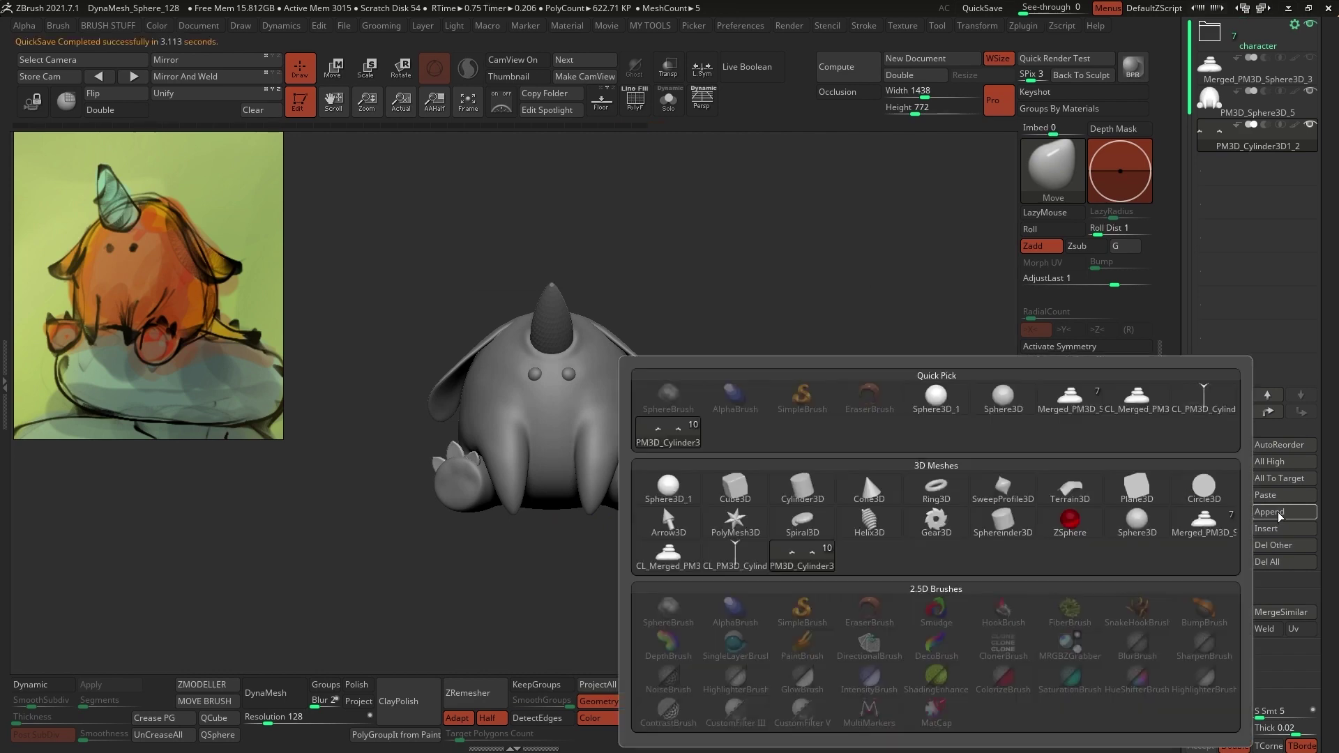
pyautogui.click(801, 491)
pyautogui.keyDown('alt'); pyautogui.click(617, 343); pyautogui.keyUp('alt')
pyautogui.click(668, 102)
pyautogui.press('w')
pyautogui.click(487, 301)
pyautogui.click(641, 440)
pyautogui.moveTo(551, 311); pyautogui.dragTo(551, 335)
pyautogui.moveTo(704, 363); pyautogui.dragTo(613, 391, button='right')
pyautogui.moveTo(441, 531); pyautogui.dragTo(441, 570)
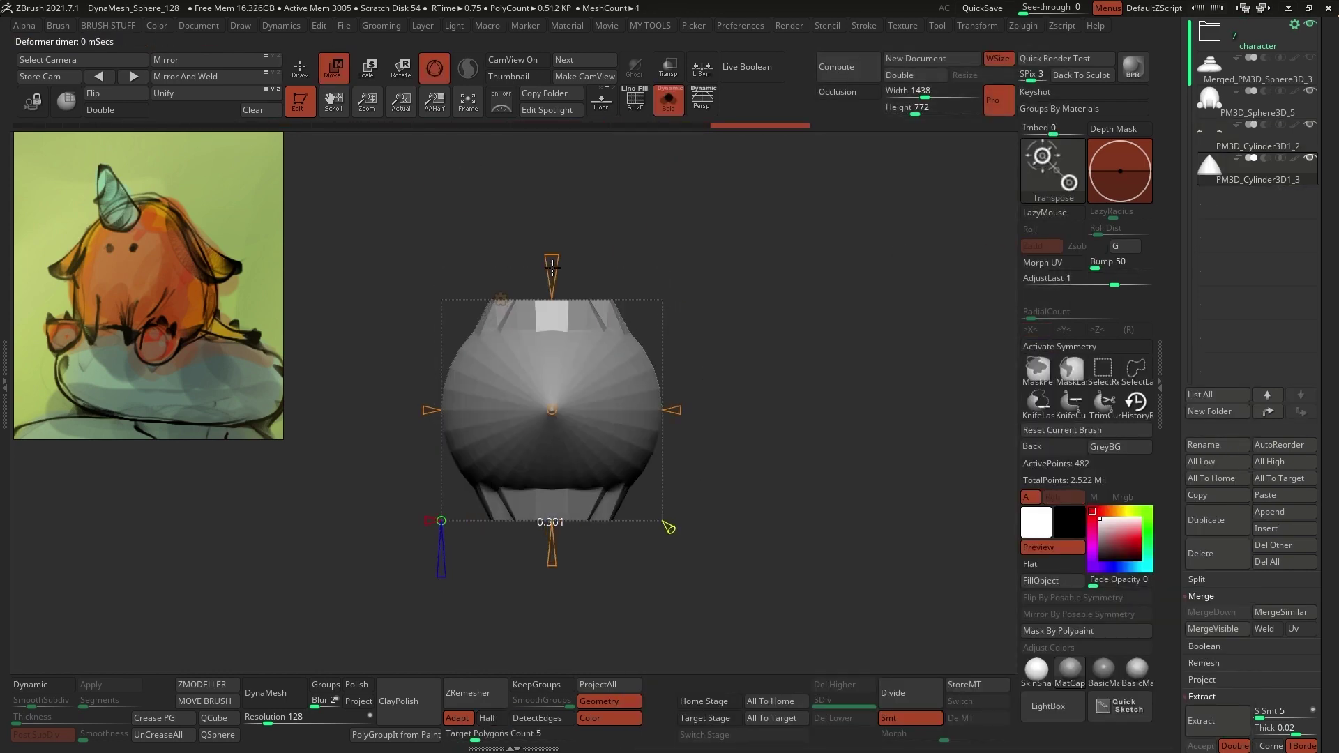
# - ZRemesh the cone with Half enabled and bring back the full model with polyframe on
pyautogui.click(487, 719)
pyautogui.click(468, 693)
pyautogui.click(668, 101)
pyautogui.hotkey('shift', 'f')
# - Place scaled-down copies of the cone as spikes along the tail and turn polyframe off
pyautogui.keyDown('ctrl'); pyautogui.moveTo(729, 391); pyautogui.dragTo(729, 488, button='right'); pyautogui.keyUp('ctrl')
pyautogui.moveTo(599, 390)
pyautogui.mouseDown()
pyautogui.moveTo(614, 403)
pyautogui.moveTo(563, 421)
pyautogui.mouseUp()
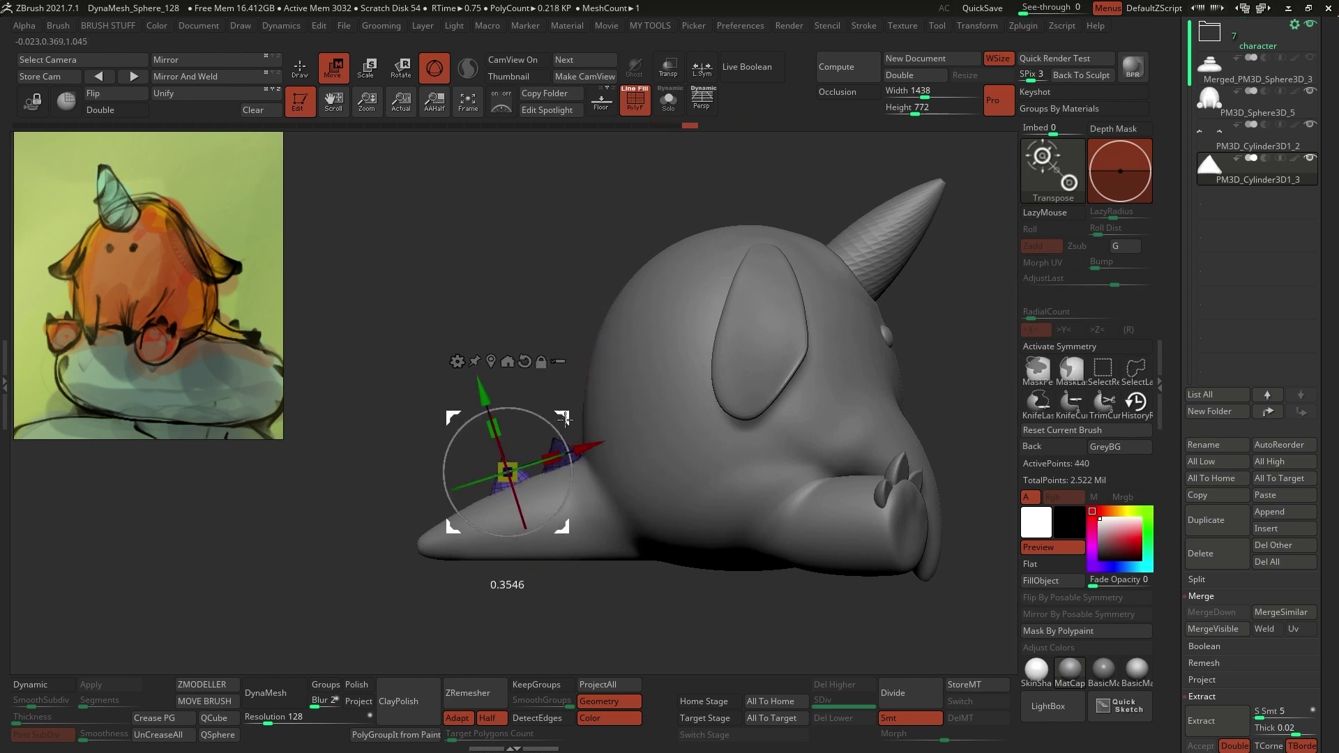
pyautogui.hotkey('shift', 'f')
pyautogui.moveTo(767, 278)
pyautogui.mouseDown(button='right')
pyautogui.moveTo(607, 293)
pyautogui.moveTo(704, 300)
pyautogui.mouseUp(button='right')
pyautogui.press('q')
# - Select the horn, isolate it and display its polyframe
pyautogui.keyDown('alt'); pyautogui.click(661, 386); pyautogui.keyUp('alt')
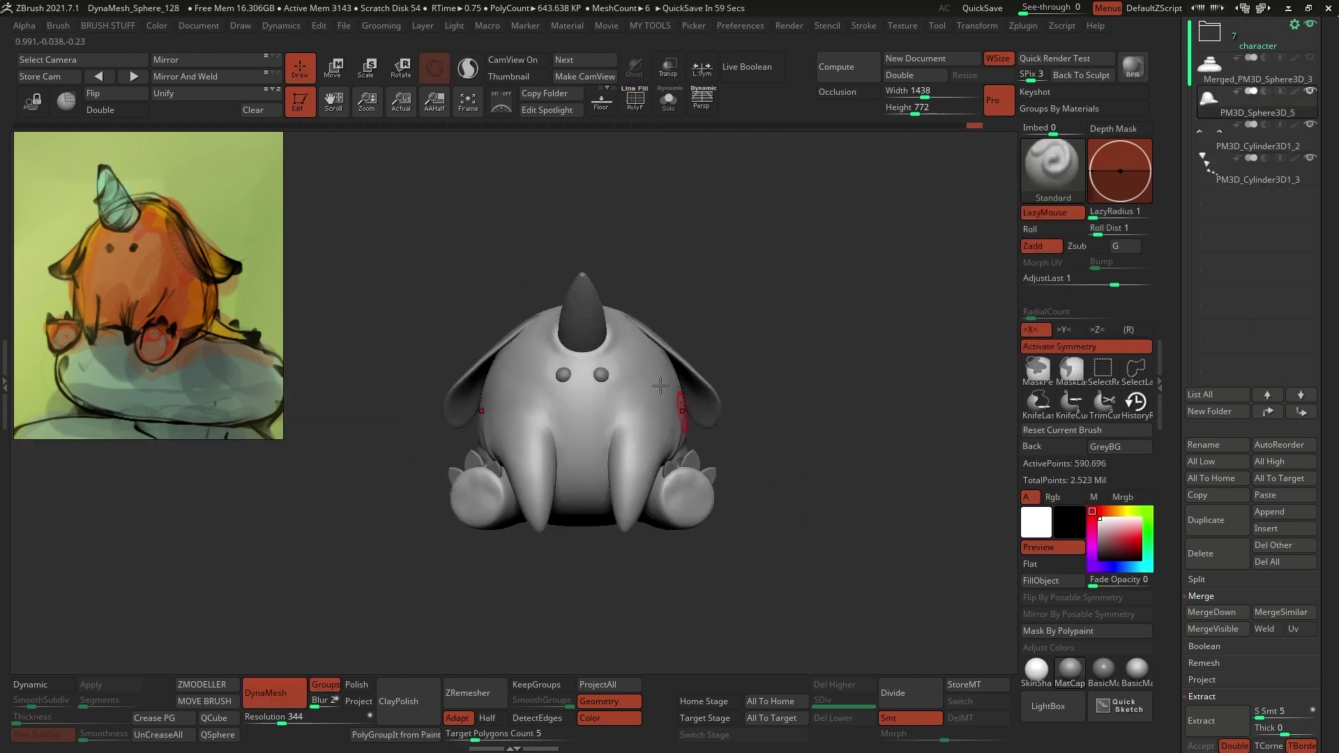
pyautogui.keyDown('alt'); pyautogui.click(591, 318); pyautogui.keyUp('alt')
pyautogui.click(669, 103)
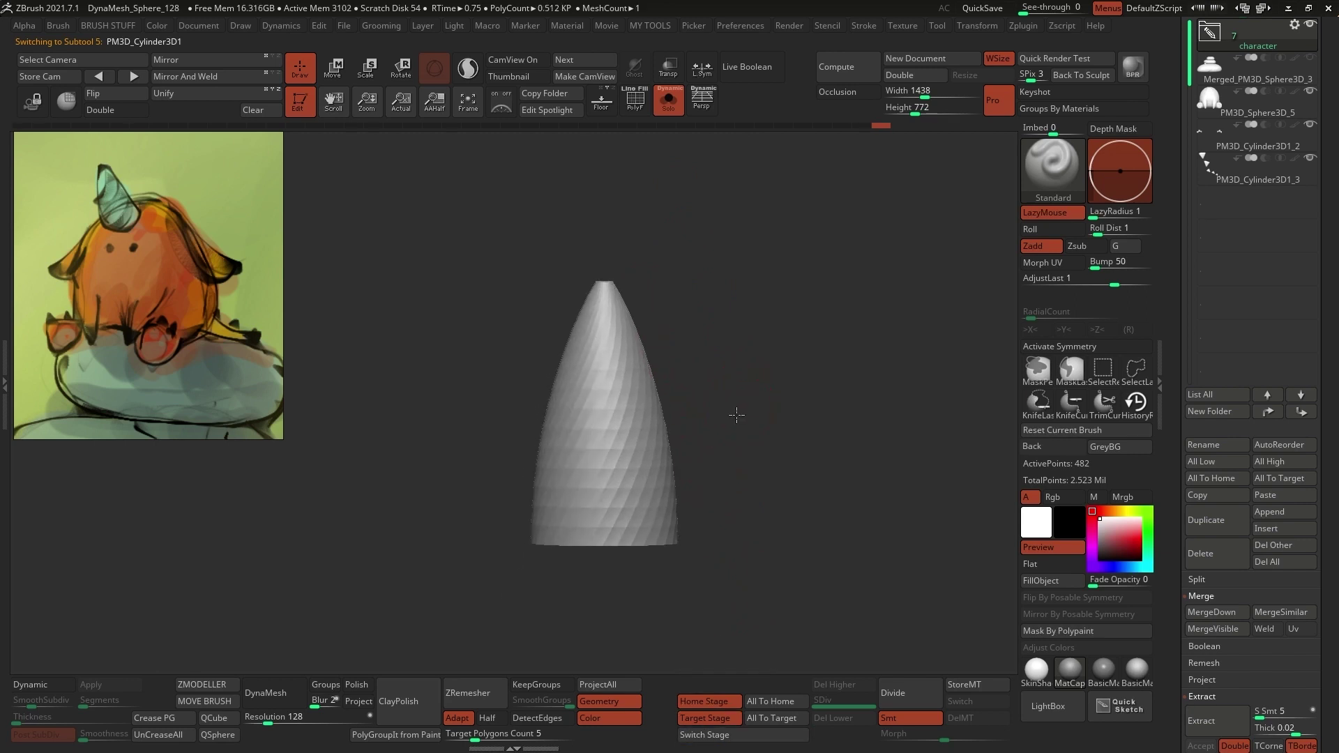
pyautogui.click(635, 104)
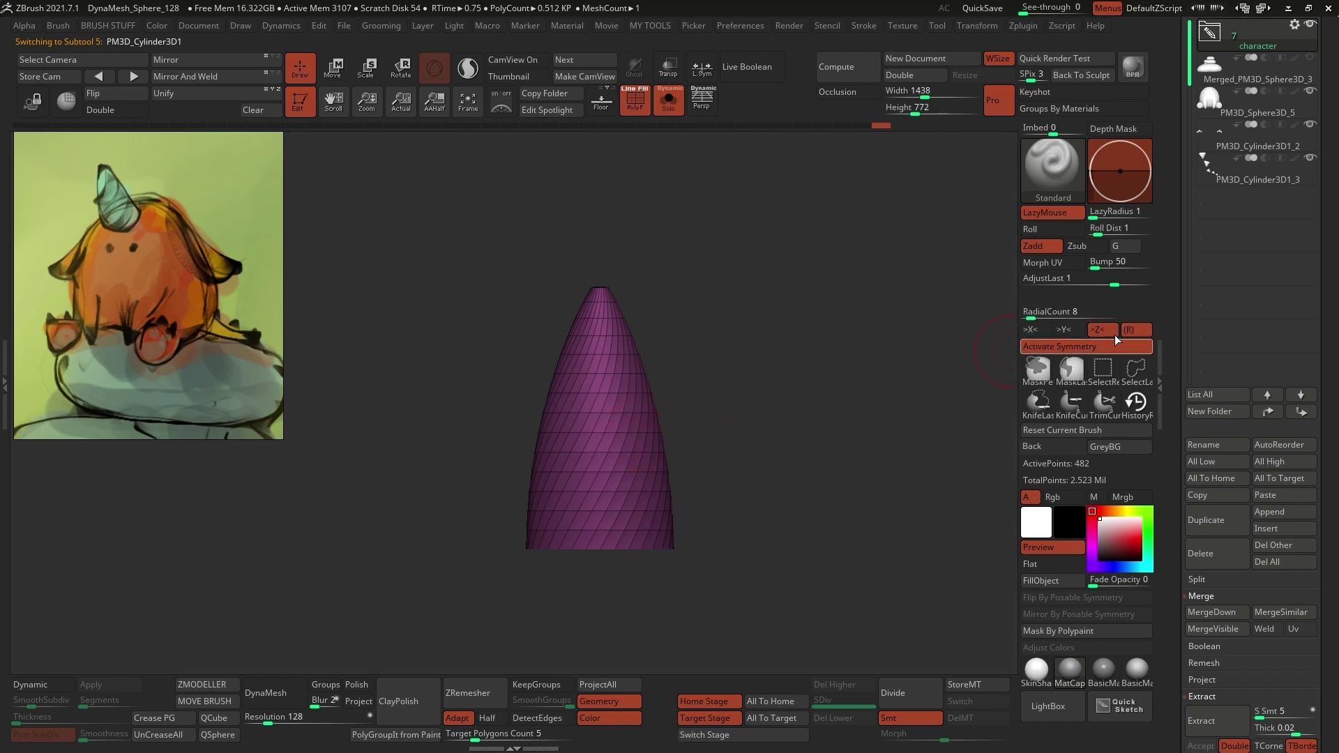
# - Set radial symmetry around the Y axis with a count of 8, and switch to ZModeler and the SkinShade material
pyautogui.click(1100, 331)
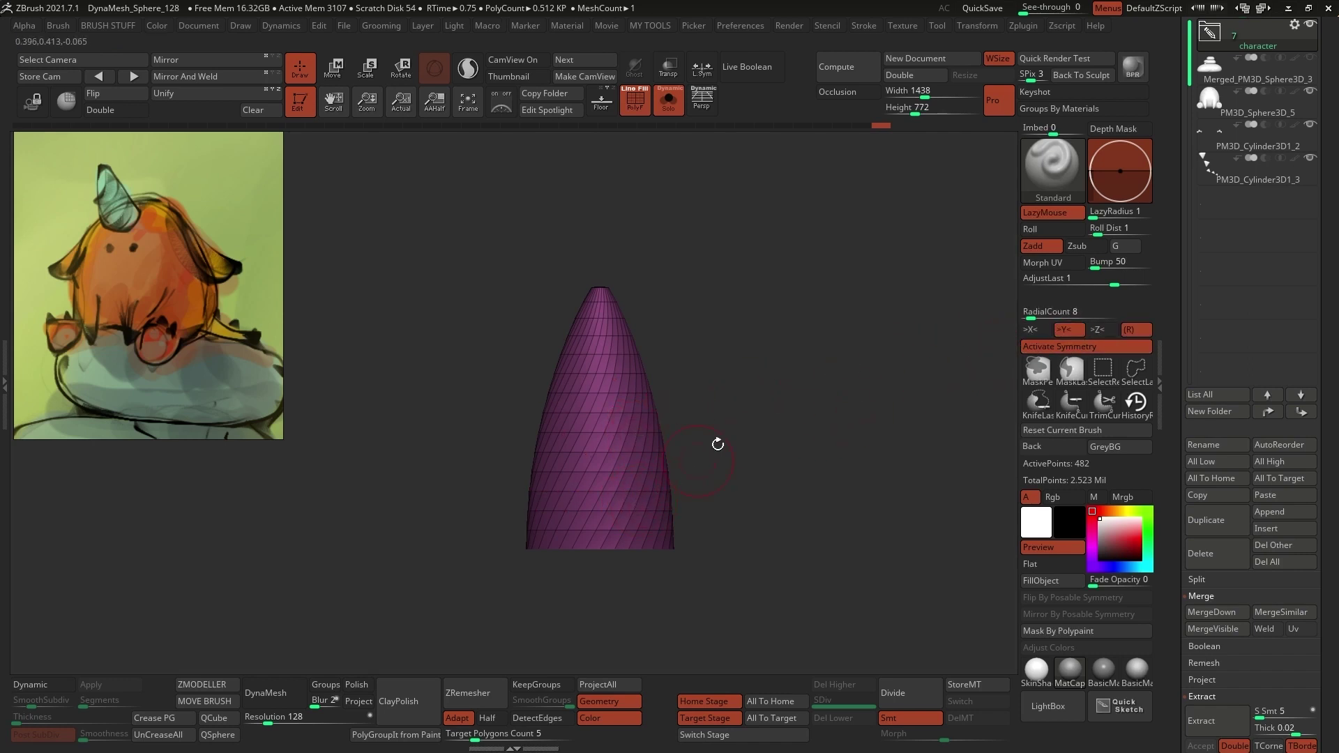
pyautogui.moveTo(717, 445); pyautogui.dragTo(764, 458)
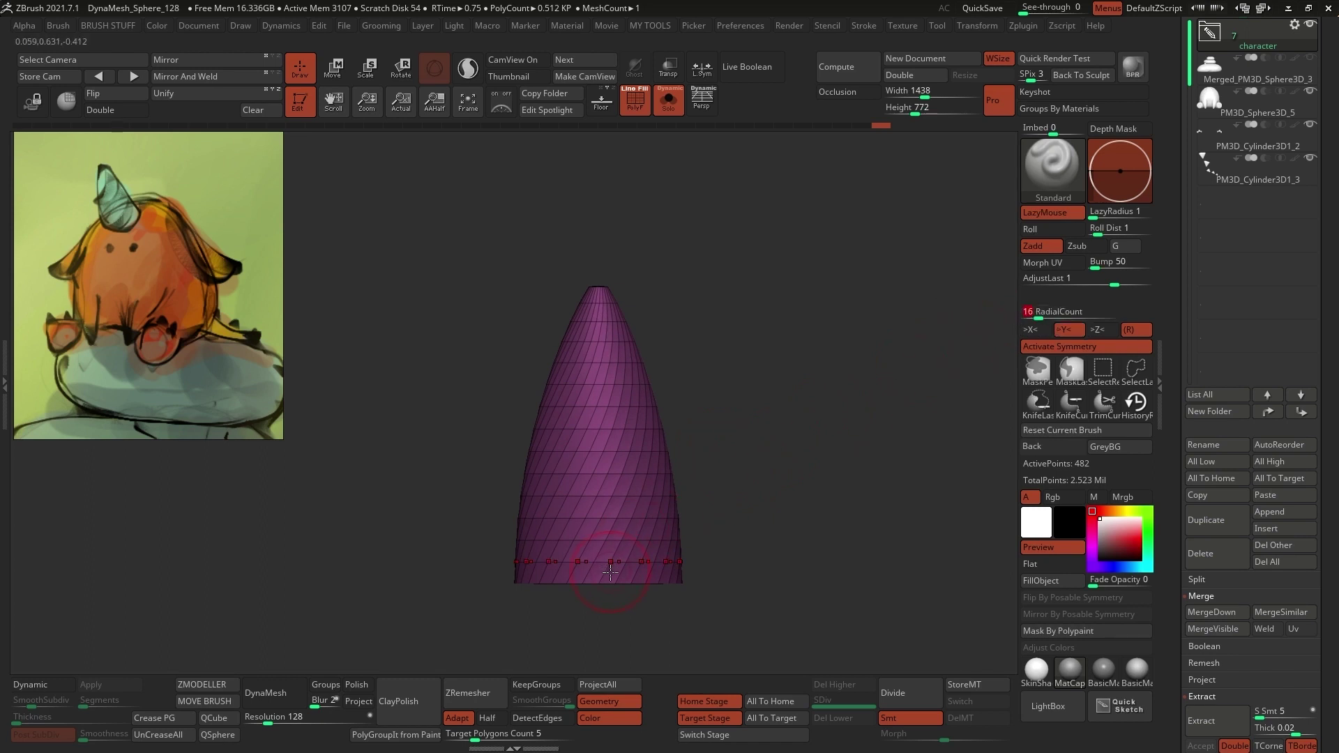
pyautogui.click(209, 685)
pyautogui.click(1036, 671)
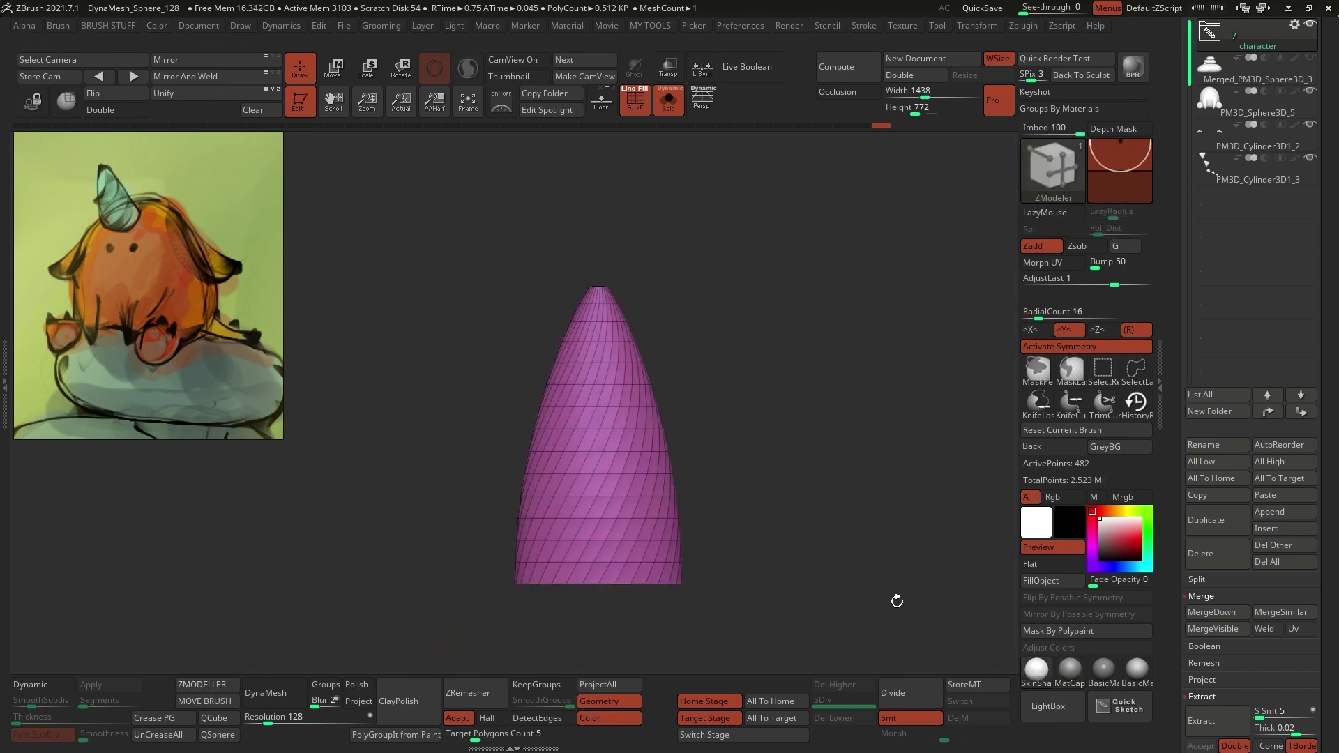
pyautogui.moveTo(740, 486)
pyautogui.keyDown('alt'); pyautogui.mouseDown()
pyautogui.moveTo(746, 435)
pyautogui.moveTo(751, 470)
pyautogui.mouseUp(); pyautogui.keyUp('alt')
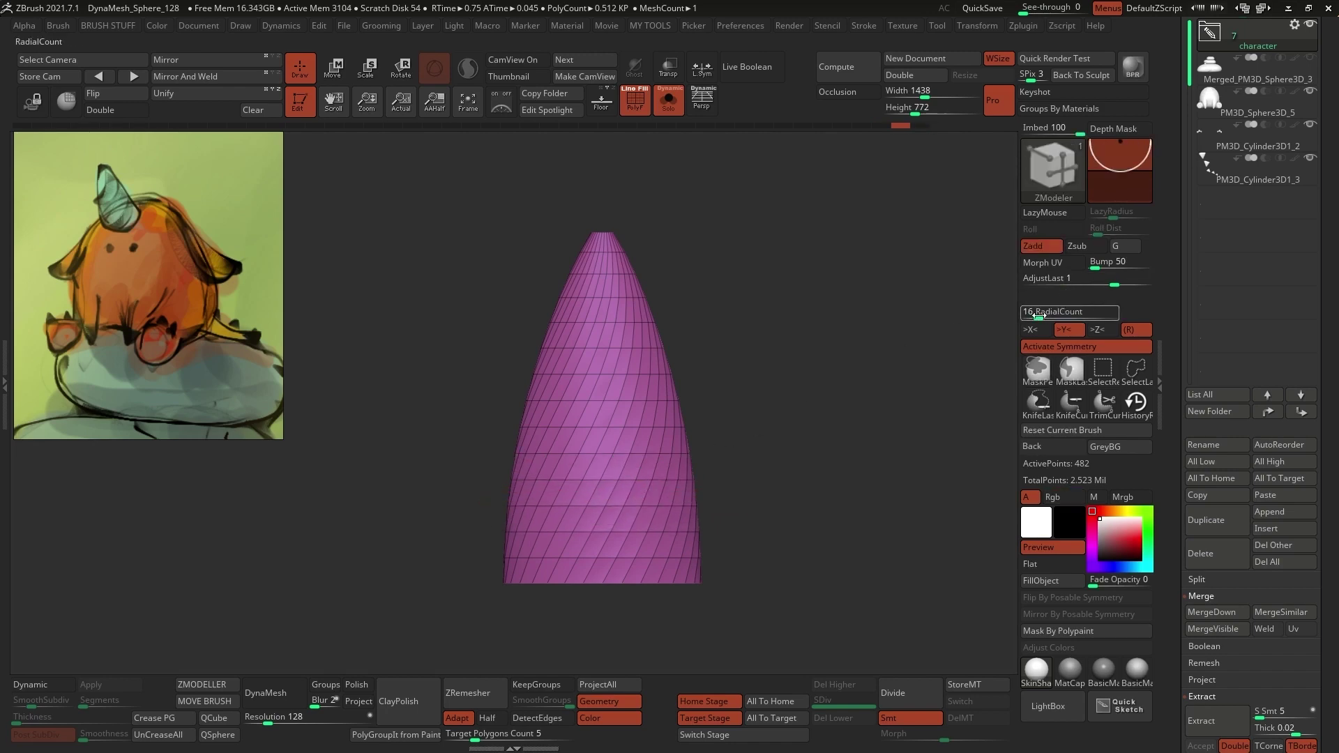
pyautogui.moveTo(1030, 319); pyautogui.dragTo(1031, 318)
# - Mark repeating spiral bands of polygons running up the horn and extrude them with QMesh
pyautogui.moveTo(598, 489)
pyautogui.keyDown('alt'); pyautogui.mouseDown()
pyautogui.moveTo(589, 511)
pyautogui.moveTo(621, 436)
pyautogui.mouseUp(); pyautogui.keyUp('alt')
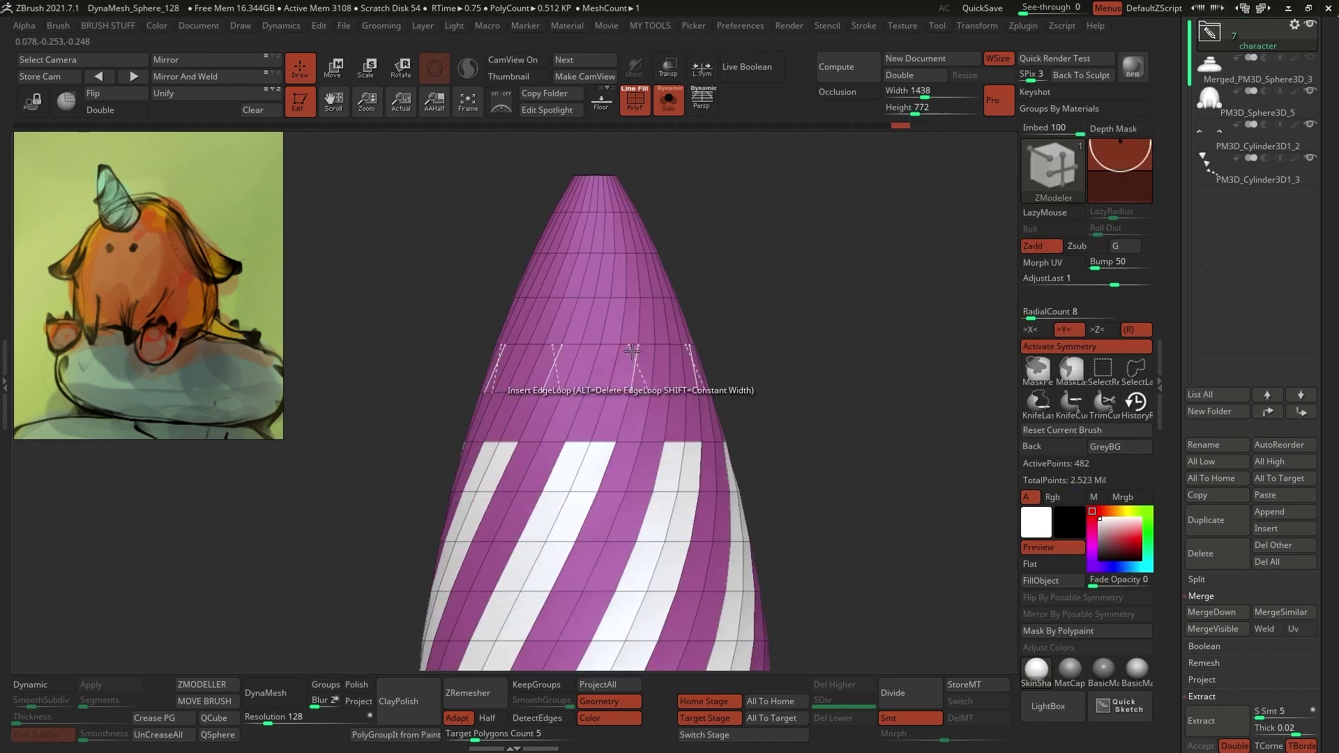
pyautogui.keyDown('alt'); pyautogui.moveTo(628, 350); pyautogui.dragTo(619, 323); pyautogui.keyUp('alt')
pyautogui.moveTo(618, 323); pyautogui.dragTo(680, 390, button='right')
pyautogui.keyDown('alt'); pyautogui.moveTo(673, 383); pyautogui.dragTo(687, 400); pyautogui.keyUp('alt')
pyautogui.moveTo(687, 400)
pyautogui.mouseDown(button='right')
pyautogui.moveTo(663, 355)
pyautogui.moveTo(732, 474)
pyautogui.moveTo(668, 452)
pyautogui.mouseUp(button='right')
pyautogui.moveTo(664, 452); pyautogui.dragTo(680, 453)
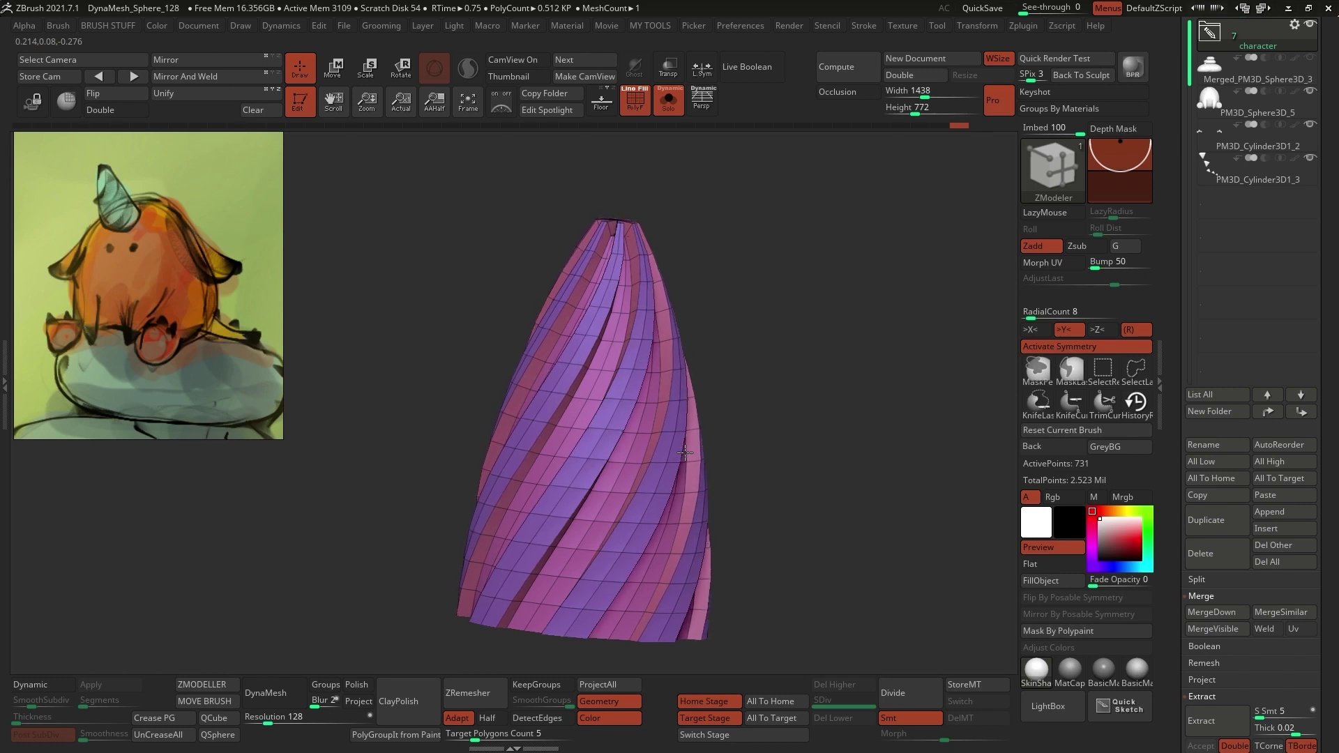
# - Try extruding single polygons on the horn's spiral bands with QMesh
pyautogui.moveTo(685, 453); pyautogui.dragTo(686, 454)
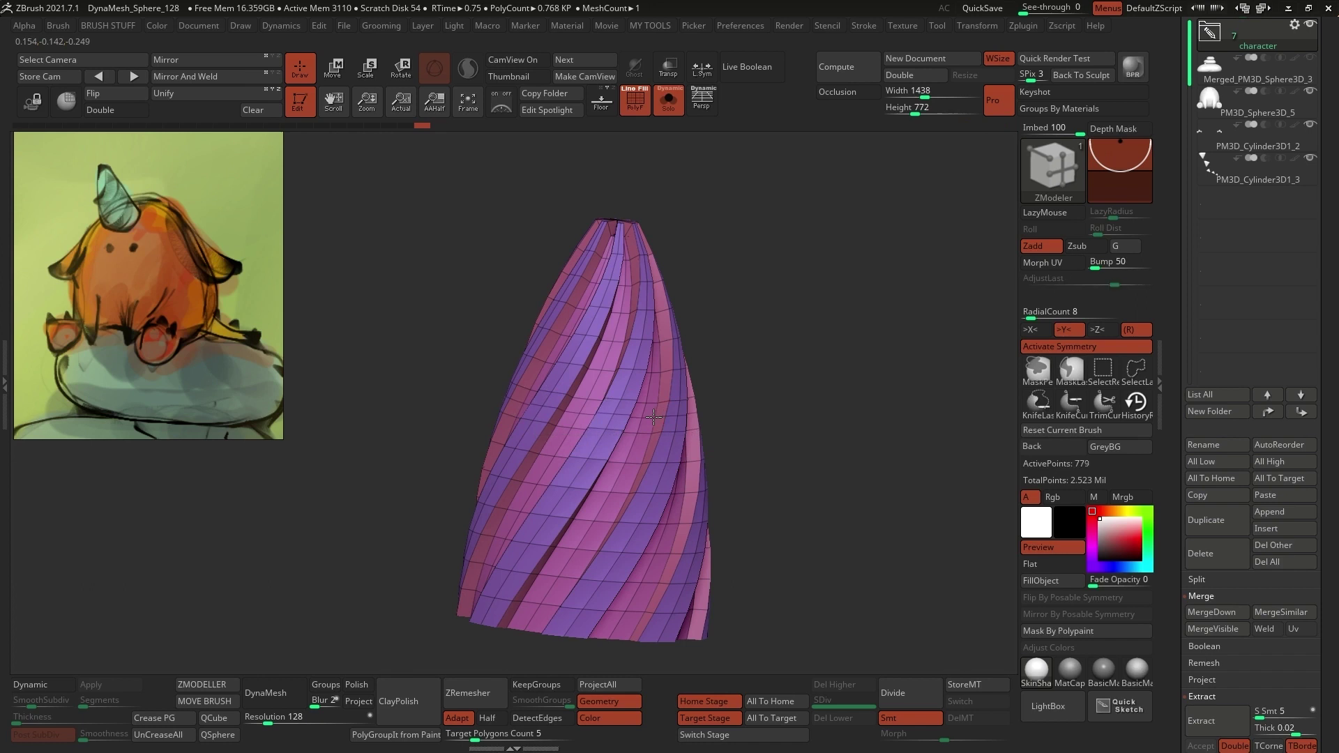
pyautogui.moveTo(656, 420); pyautogui.dragTo(653, 444, button='right')
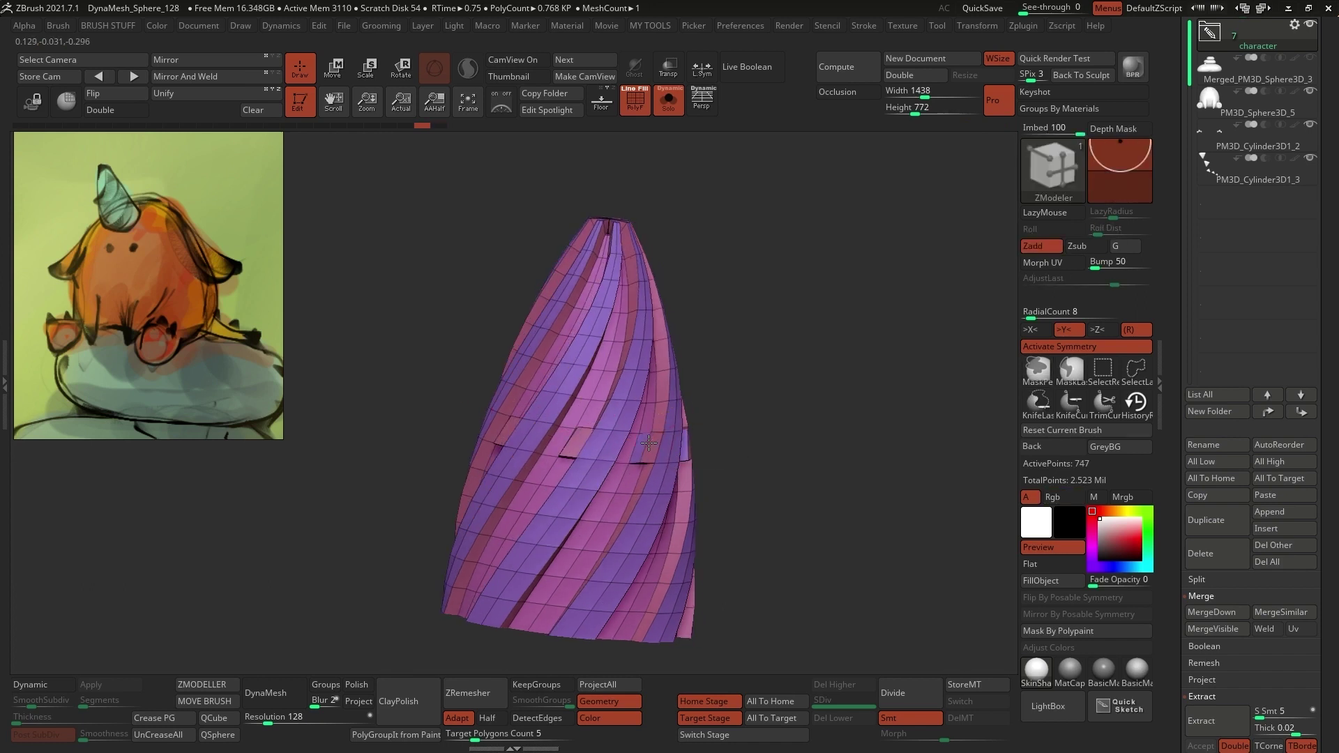
pyautogui.moveTo(648, 443); pyautogui.dragTo(651, 443)
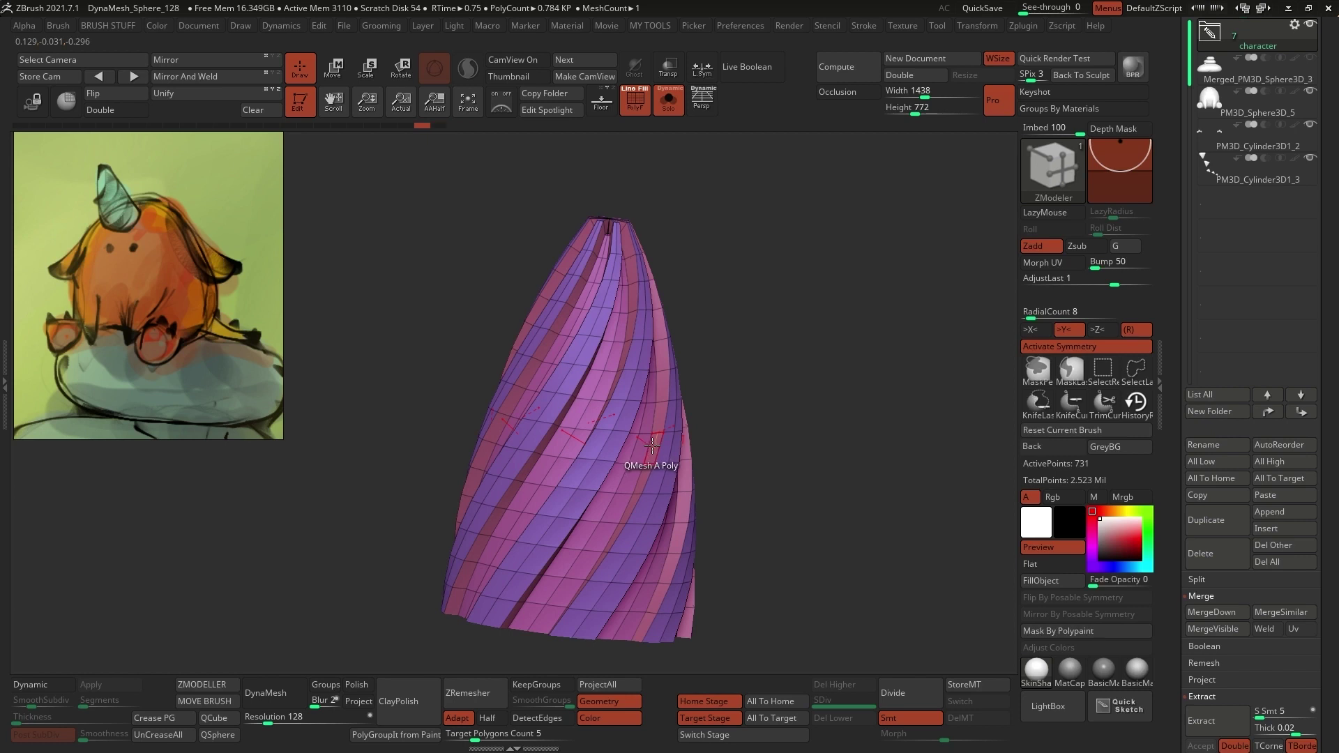
# - Set QMesh to target Polygroup All and extrude the horn's spiral bands together
pyautogui.press('space')
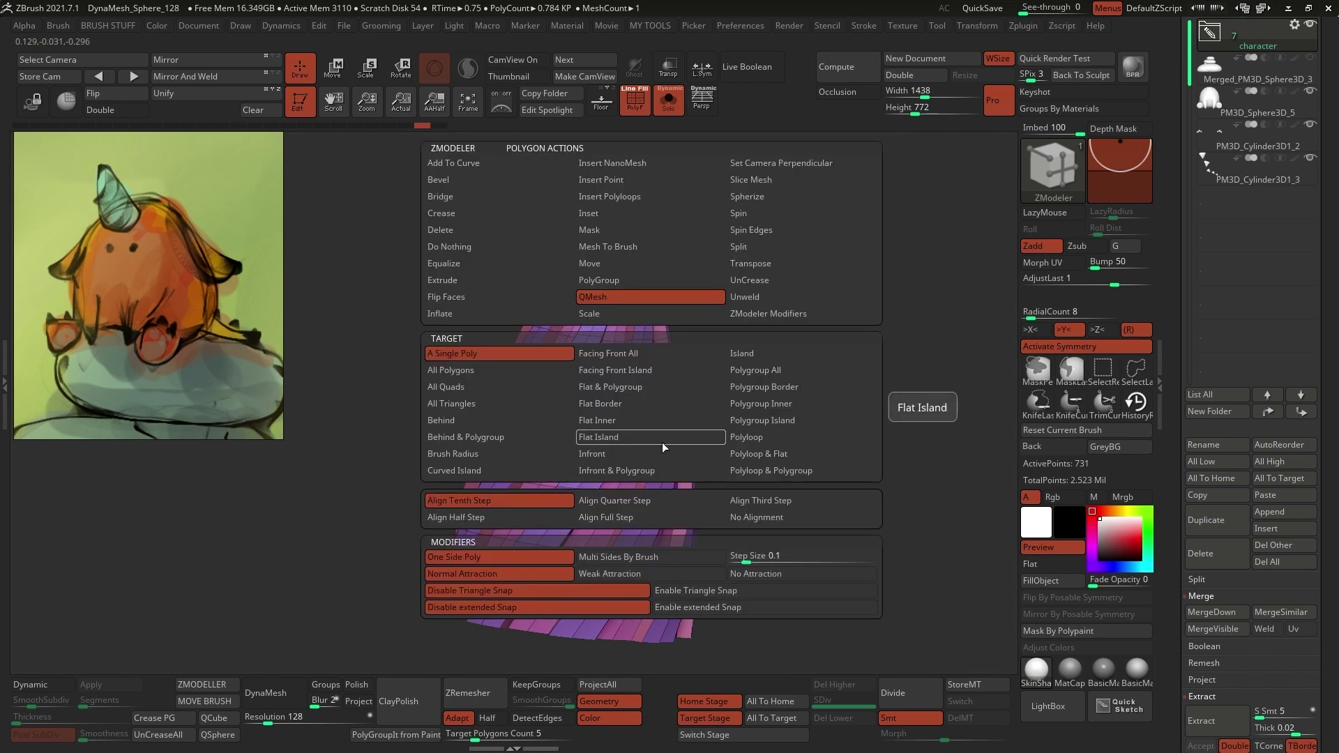
pyautogui.click(777, 371)
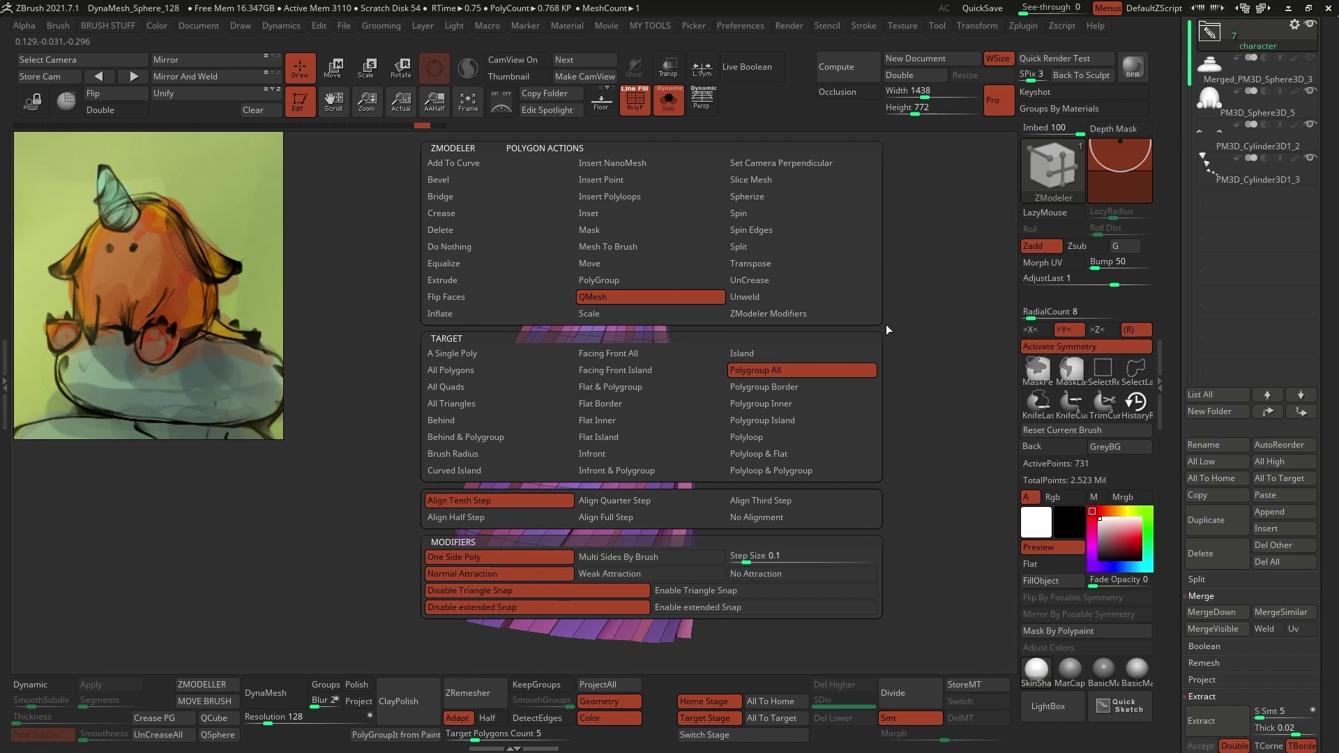
pyautogui.click(648, 442)
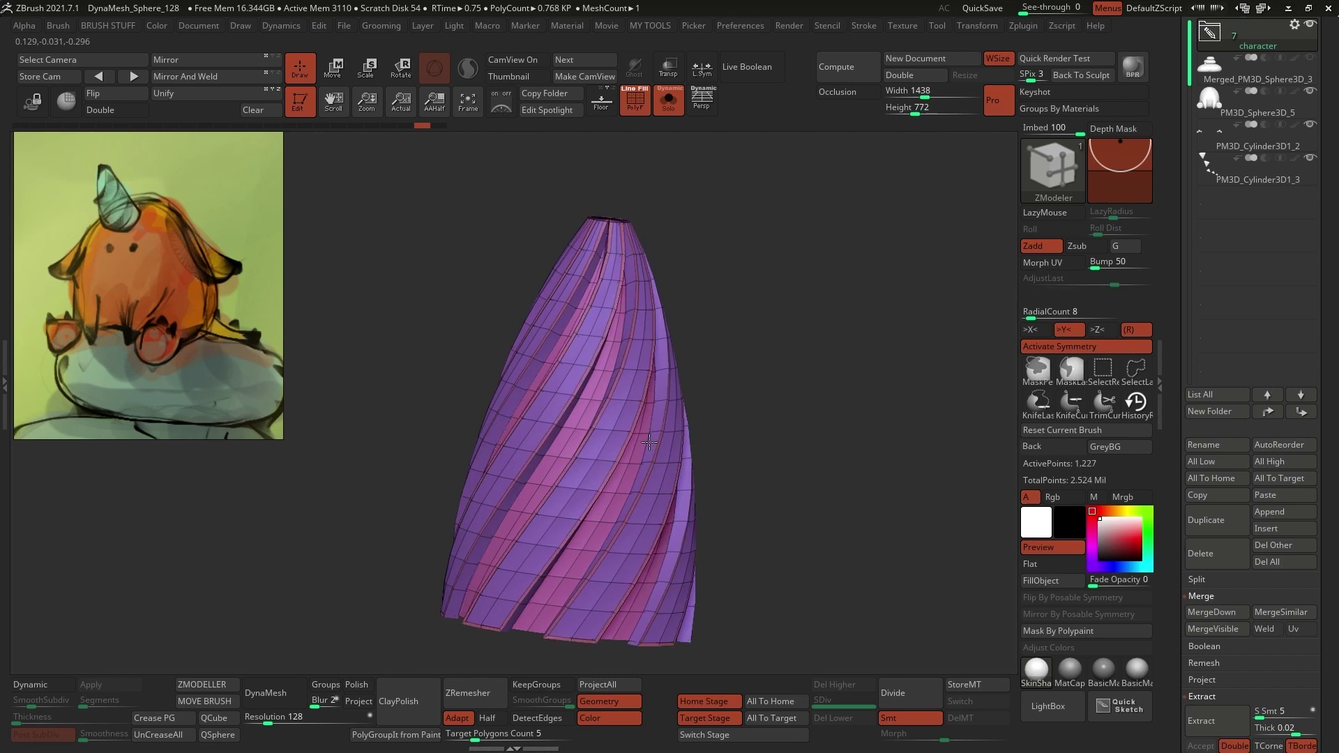
pyautogui.moveTo(649, 442); pyautogui.dragTo(645, 440)
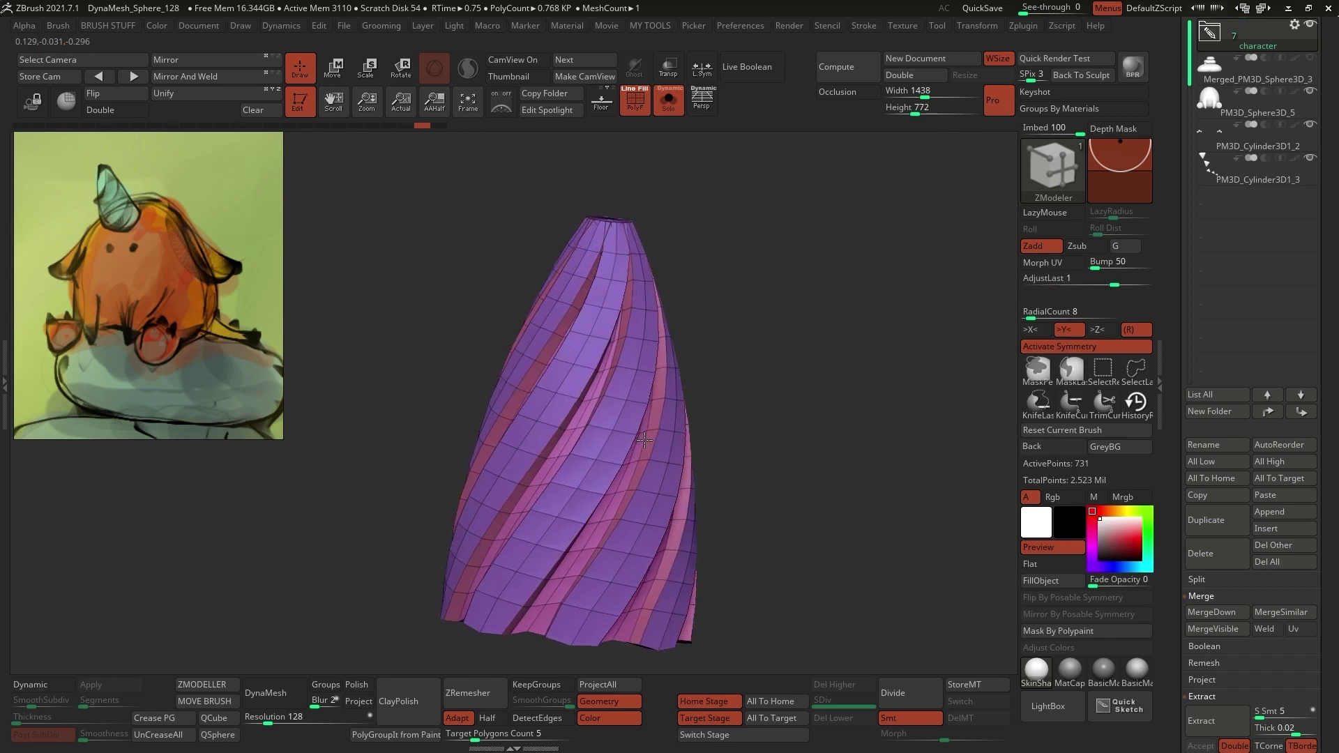
# - Turn on dynamic subdivision for the horn, hide its polyframe and adjust its upper profile with the Move brush
pyautogui.moveTo(710, 398); pyautogui.dragTo(750, 384)
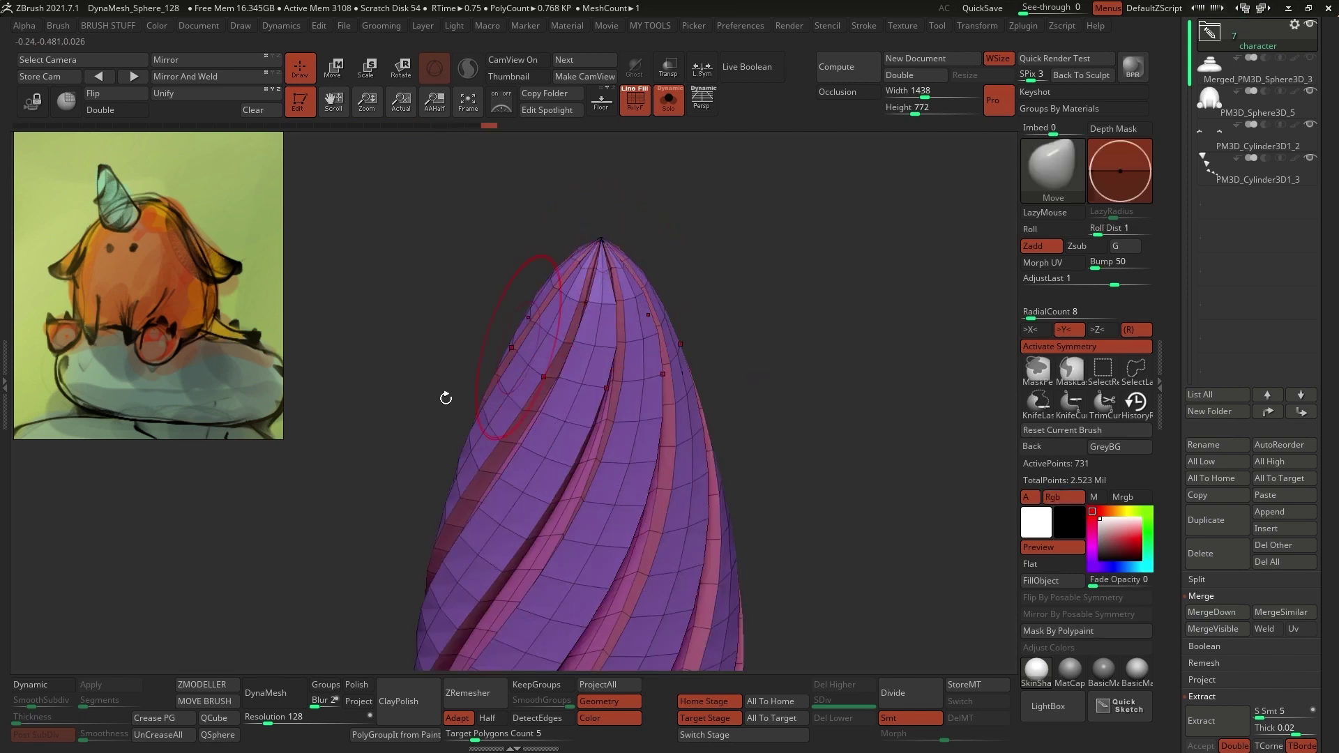
pyautogui.click(46, 689)
pyautogui.keyDown('alt'); pyautogui.moveTo(753, 347); pyautogui.dragTo(731, 366); pyautogui.keyUp('alt')
pyautogui.hotkey('shift', 'f')
pyautogui.moveTo(642, 574); pyautogui.dragTo(640, 592)
pyautogui.press('2')
pyautogui.moveTo(823, 452)
pyautogui.keyDown('alt'); pyautogui.mouseDown()
pyautogui.moveTo(790, 447)
pyautogui.moveTo(802, 444)
pyautogui.mouseUp(); pyautogui.keyUp('alt')
pyautogui.press('space')
pyautogui.moveTo(698, 325); pyautogui.dragTo(678, 323)
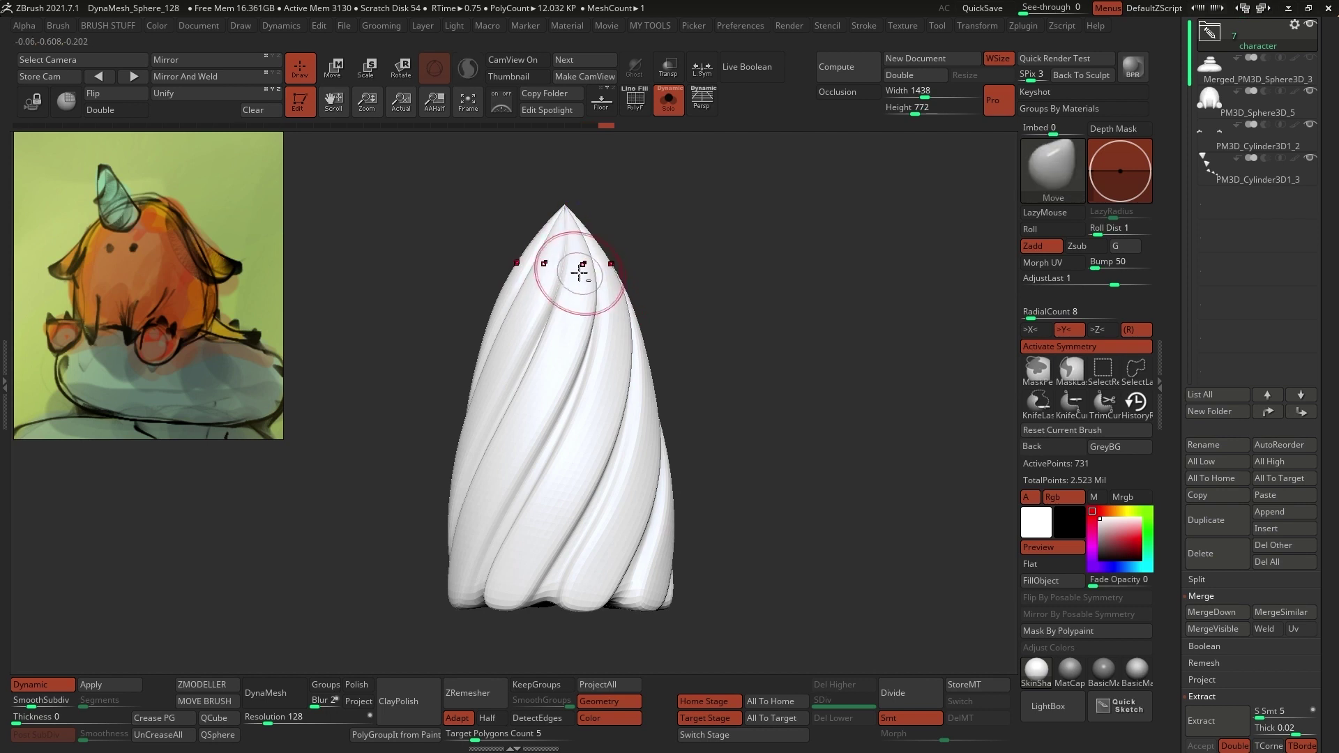
# - Apply the horn's subdivision up to level 3 and round off its tip with the Move and Smooth brushes
pyautogui.moveTo(652, 241); pyautogui.dragTo(670, 243)
pyautogui.press('space')
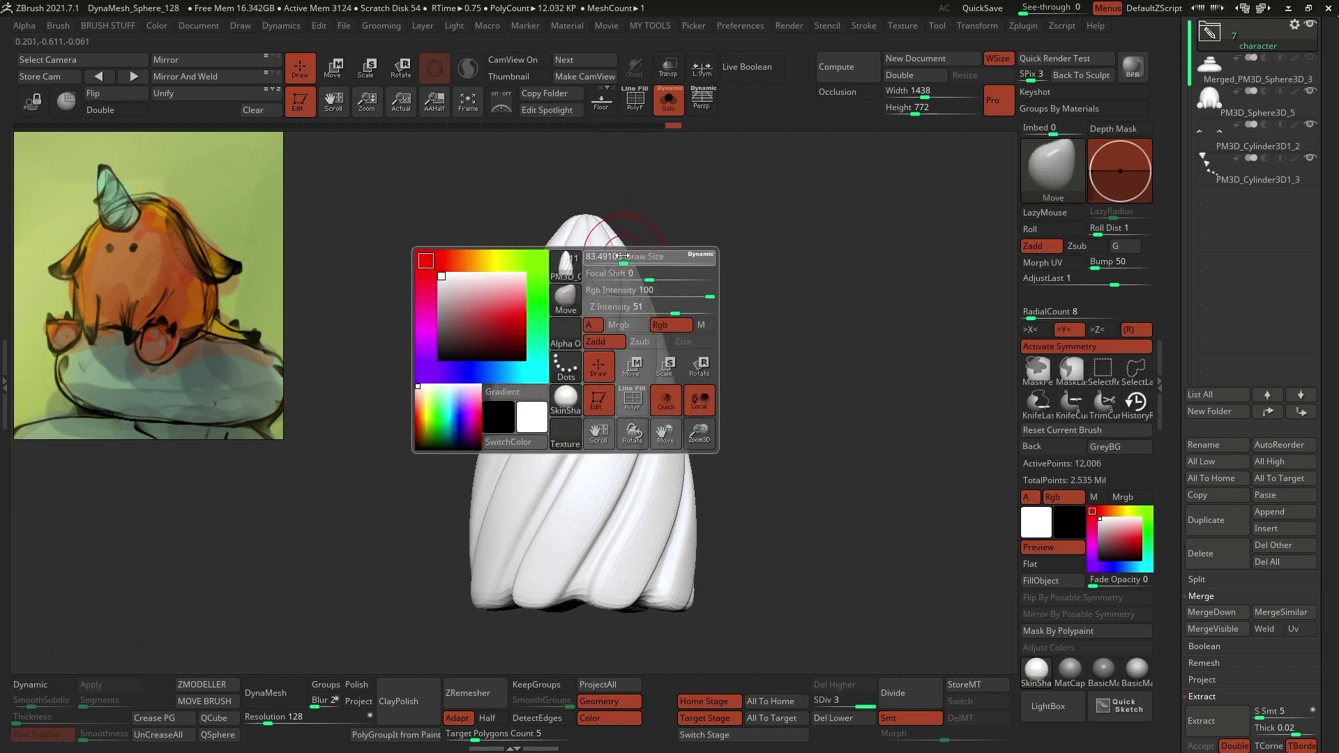
pyautogui.moveTo(679, 311); pyautogui.dragTo(666, 311)
pyautogui.keyDown('shift'); pyautogui.moveTo(577, 275); pyautogui.dragTo(544, 363); pyautogui.keyUp('shift')
pyautogui.moveTo(760, 432)
pyautogui.keyDown('alt'); pyautogui.mouseDown()
pyautogui.moveTo(796, 431)
pyautogui.moveTo(781, 390)
pyautogui.moveTo(781, 467)
pyautogui.mouseUp(); pyautogui.keyUp('alt')
pyautogui.keyDown('shift'); pyautogui.moveTo(604, 269); pyautogui.dragTo(598, 246); pyautogui.keyUp('shift')
pyautogui.moveTo(608, 360); pyautogui.dragTo(607, 392, button='right')
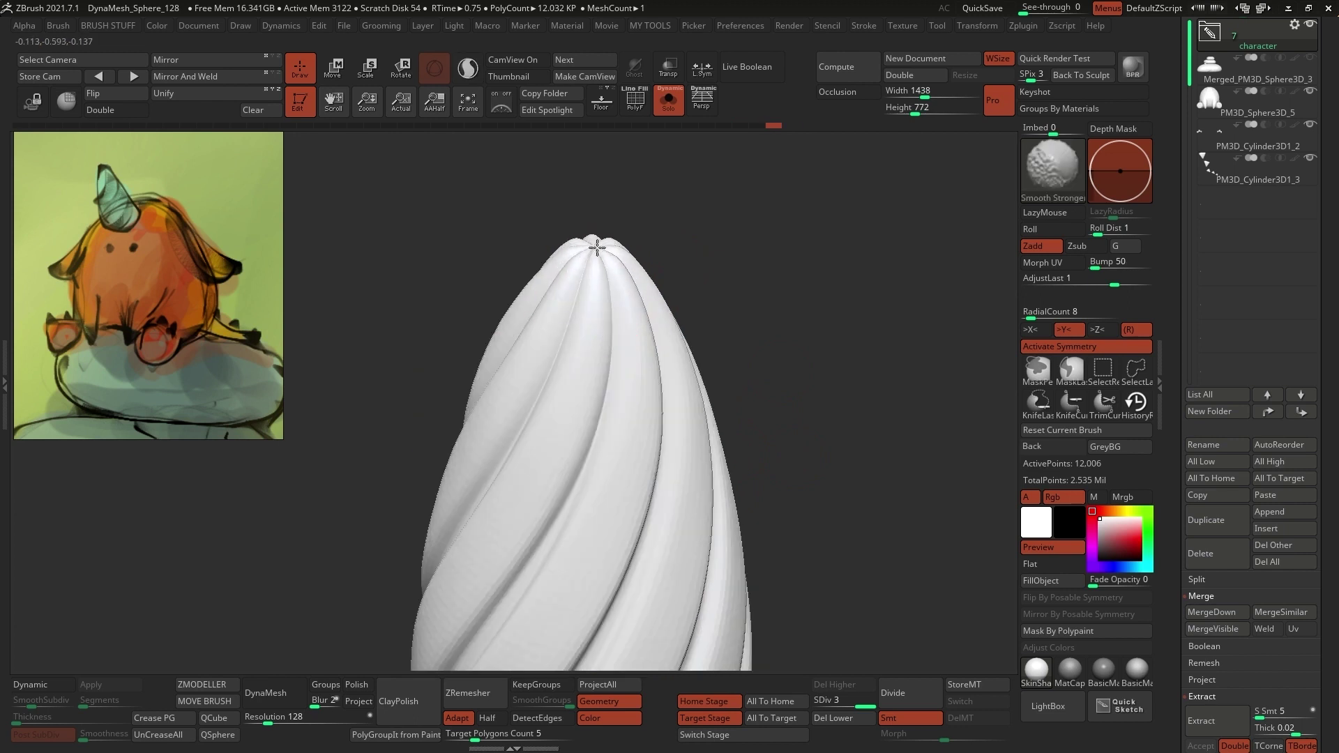
pyautogui.keyDown('shift'); pyautogui.moveTo(595, 242); pyautogui.dragTo(601, 256); pyautogui.keyUp('shift')
pyautogui.moveTo(750, 361); pyautogui.dragTo(750, 328)
pyautogui.moveTo(580, 282); pyautogui.dragTo(579, 272)
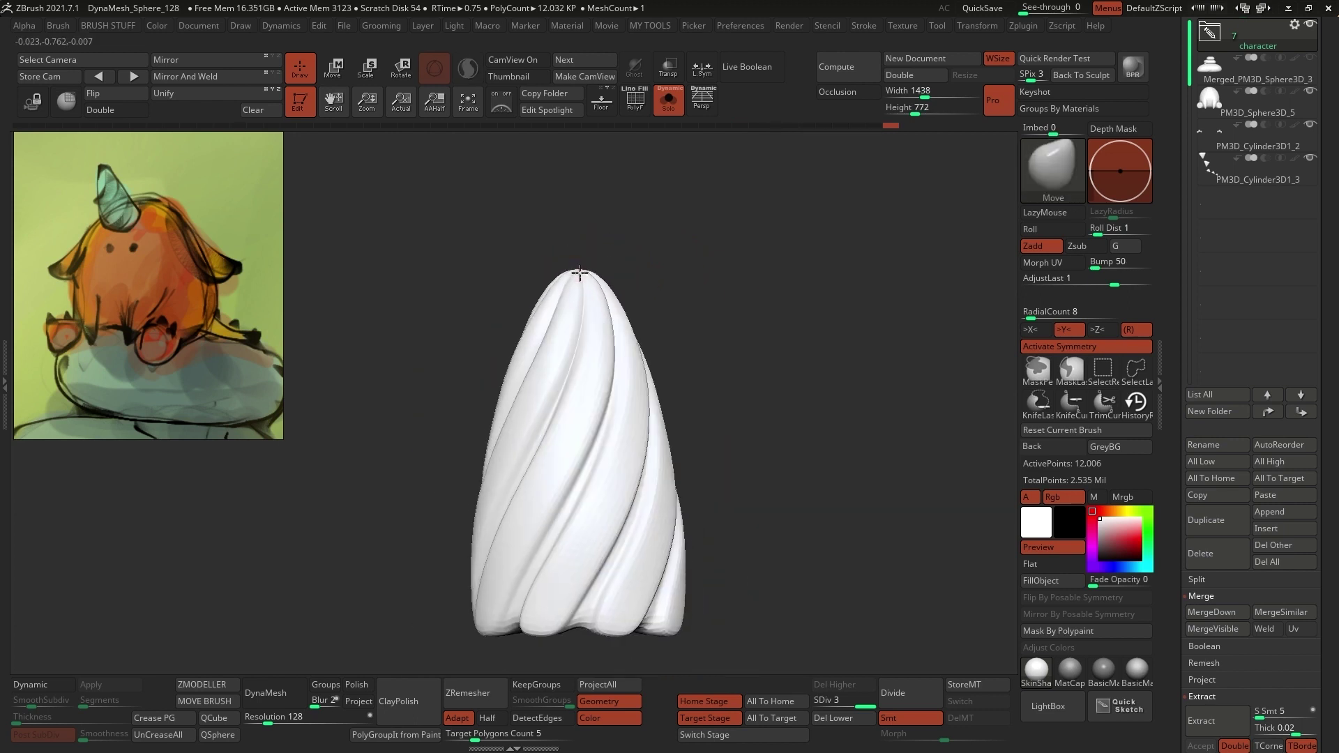
# - Smooth the horn's bottom edge and choose the Taper deformer for the horn
pyautogui.keyDown('shift'); pyautogui.moveTo(516, 600); pyautogui.dragTo(577, 629); pyautogui.keyUp('shift')
pyautogui.keyDown('alt'); pyautogui.moveTo(585, 631); pyautogui.dragTo(590, 584, button='right'); pyautogui.keyUp('alt')
pyautogui.press('w')
pyautogui.click(534, 291)
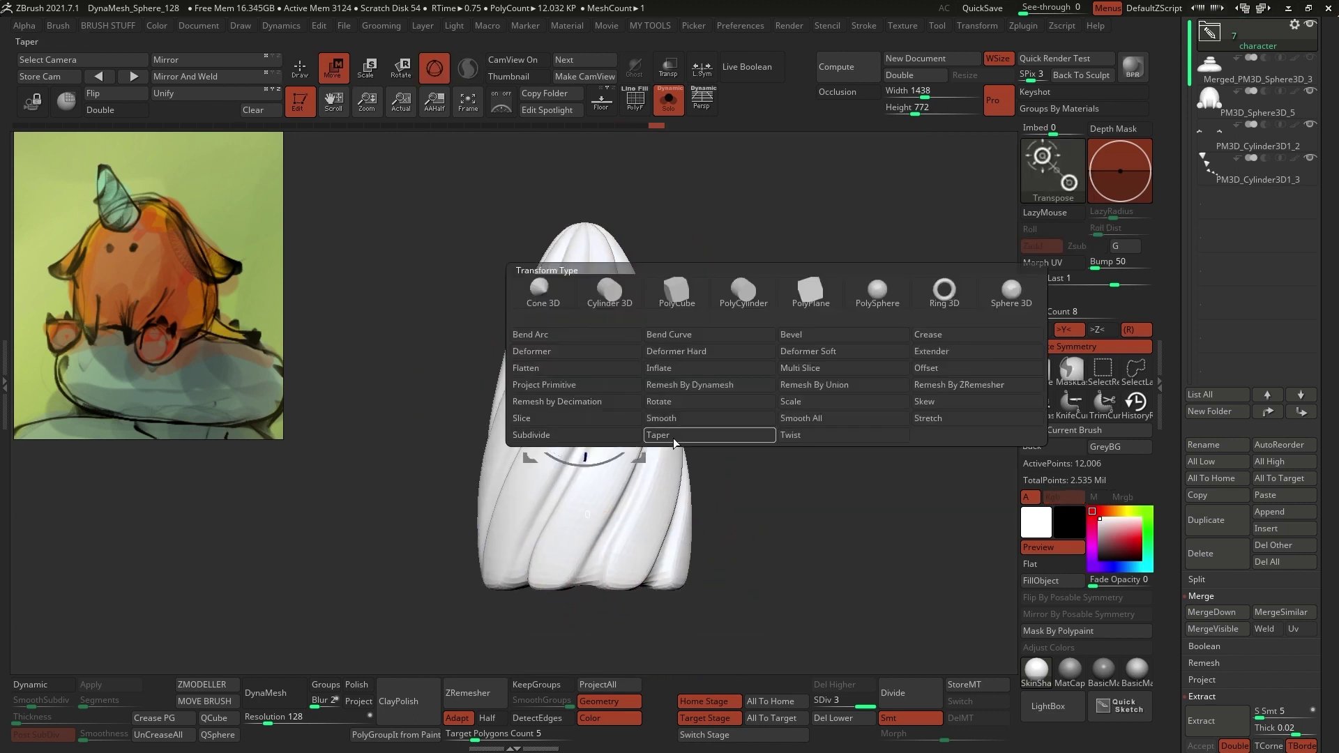
pyautogui.click(675, 439)
pyautogui.hotkey('shift', 'f')
pyautogui.hotkey('shift', 'f')
# - Return to Draw mode, divide the horn to subdivision level 4 and switch to the gray MatCap material
pyautogui.press('q')
pyautogui.hotkey('ctrl', 'd')
pyautogui.click(1069, 669)
pyautogui.moveTo(703, 321); pyautogui.dragTo(669, 349, button='right')
# - Sculpt long raised ridges along the horn's spiral grooves with the Standard brush, smoothing them toward the base
pyautogui.moveTo(567, 381); pyautogui.dragTo(560, 397)
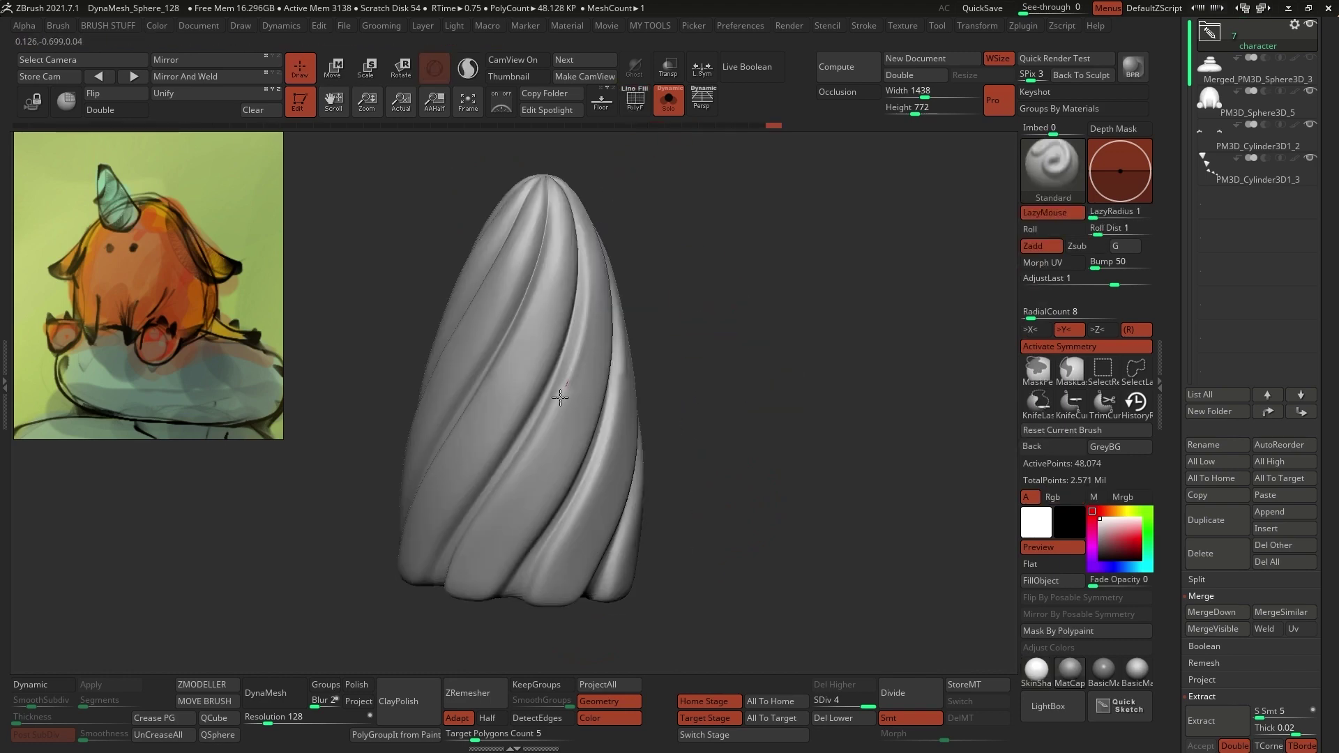
pyautogui.moveTo(586, 254); pyautogui.dragTo(519, 464)
pyautogui.moveTo(697, 335); pyautogui.dragTo(677, 345, button='right')
pyautogui.moveTo(558, 447); pyautogui.dragTo(512, 533)
pyautogui.keyDown('alt'); pyautogui.moveTo(488, 447); pyautogui.dragTo(586, 454, button='right'); pyautogui.keyUp('alt')
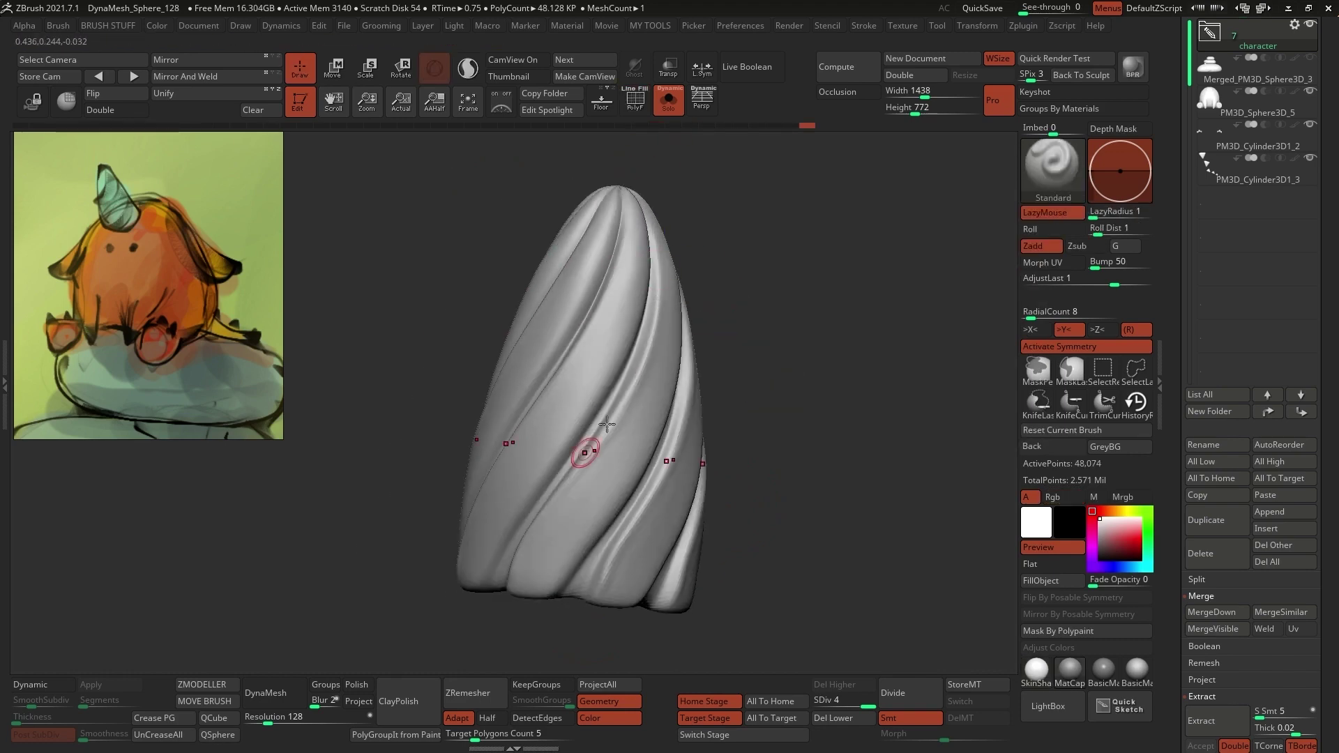
pyautogui.keyDown('shift'); pyautogui.moveTo(586, 454); pyautogui.dragTo(499, 558); pyautogui.keyUp('shift')
pyautogui.moveTo(658, 258); pyautogui.dragTo(697, 259, button='right')
pyautogui.moveTo(697, 259); pyautogui.dragTo(617, 464)
pyautogui.moveTo(693, 313); pyautogui.dragTo(666, 307, button='right')
pyautogui.moveTo(643, 279); pyautogui.dragTo(547, 483)
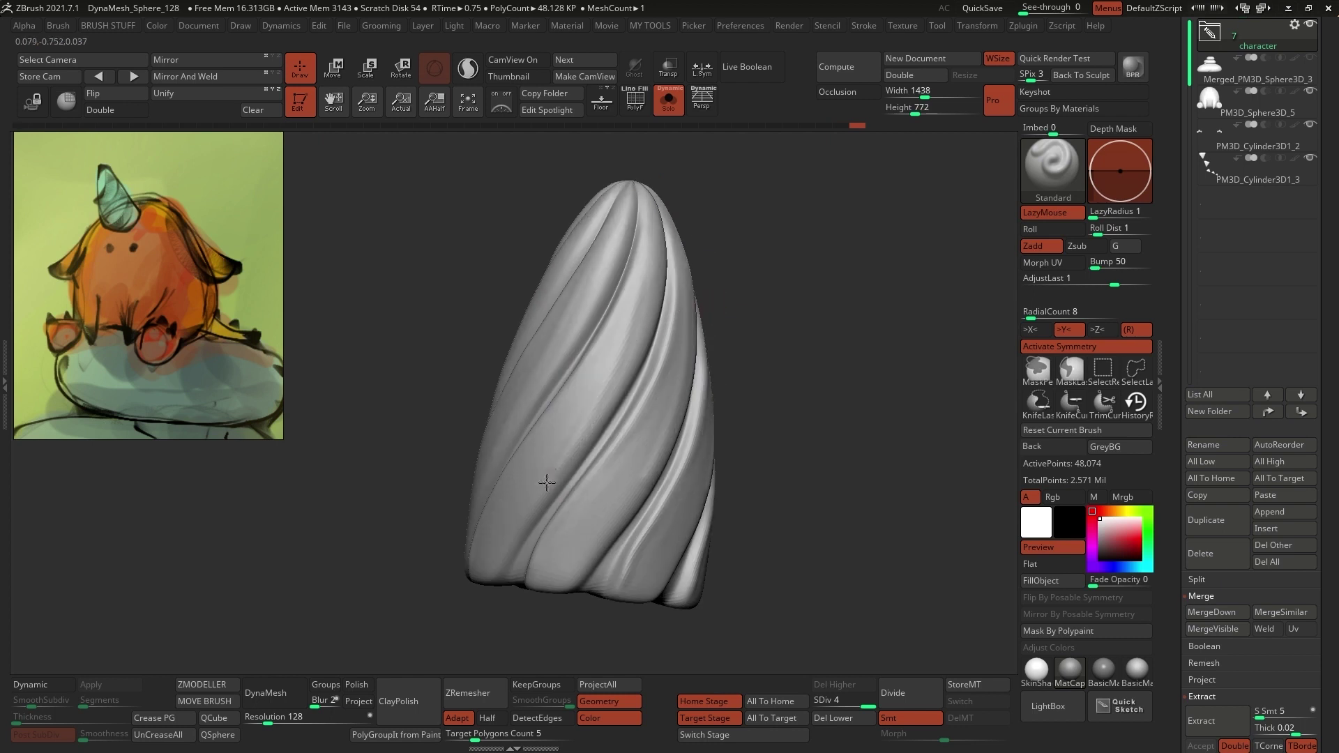
# - Exit solo mode and switch stage to return the horn to the creature's head
pyautogui.moveTo(698, 363); pyautogui.dragTo(726, 370, button='right')
pyautogui.keyDown('ctrl'); pyautogui.moveTo(685, 325); pyautogui.dragTo(759, 364, button='right'); pyautogui.keyUp('ctrl')
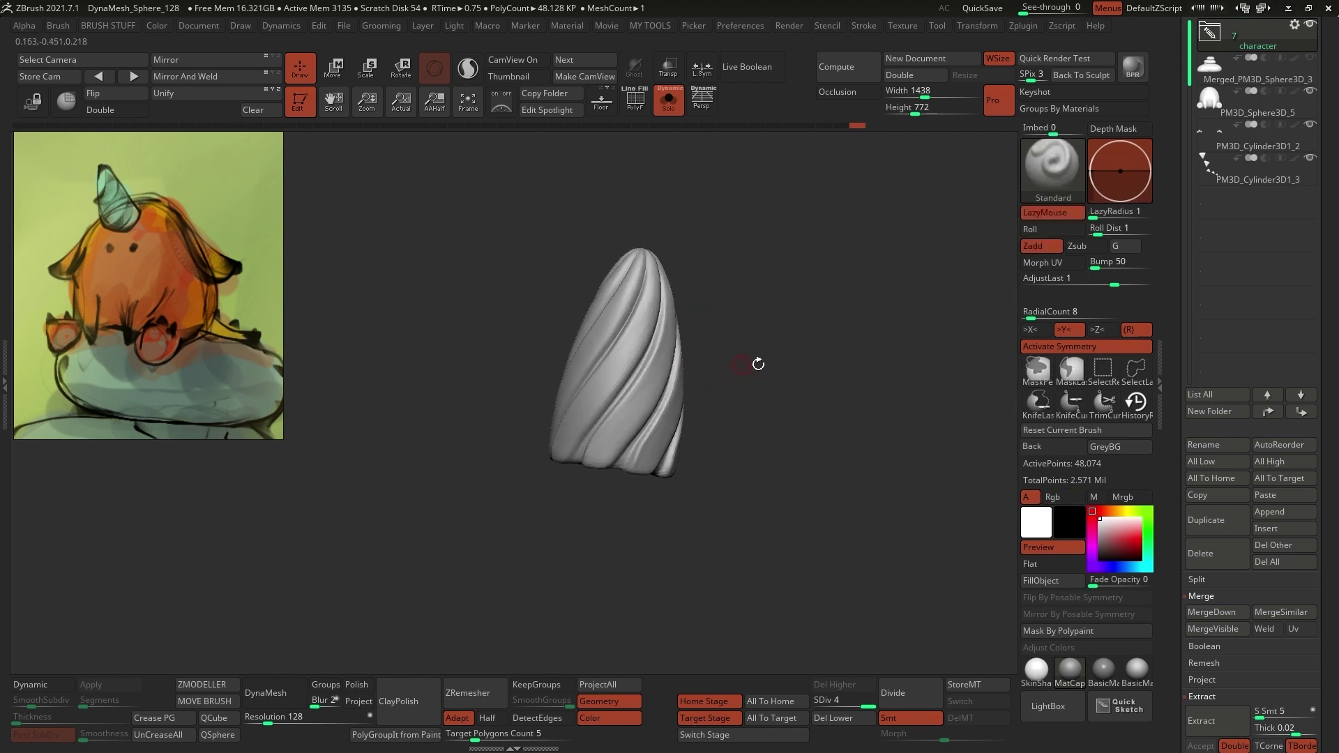
pyautogui.click(668, 110)
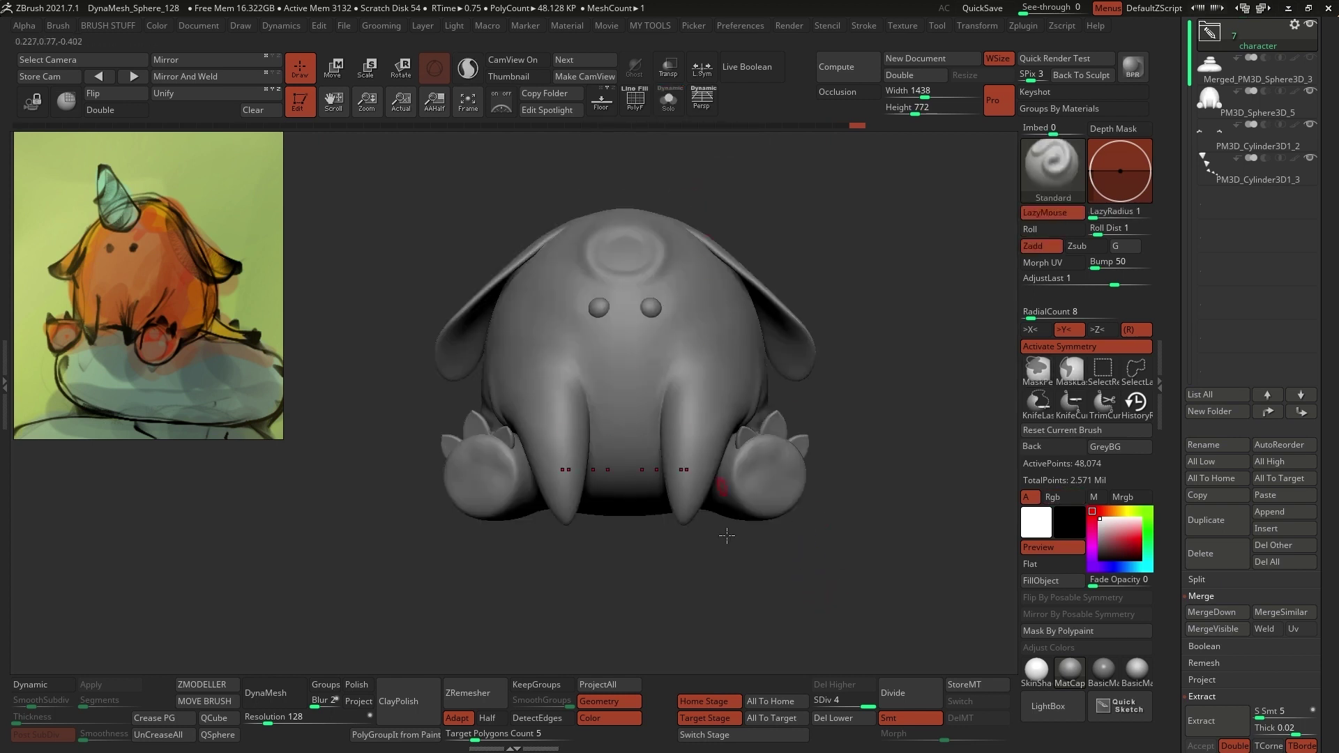
pyautogui.click(751, 728)
pyautogui.moveTo(746, 600); pyautogui.dragTo(767, 433)
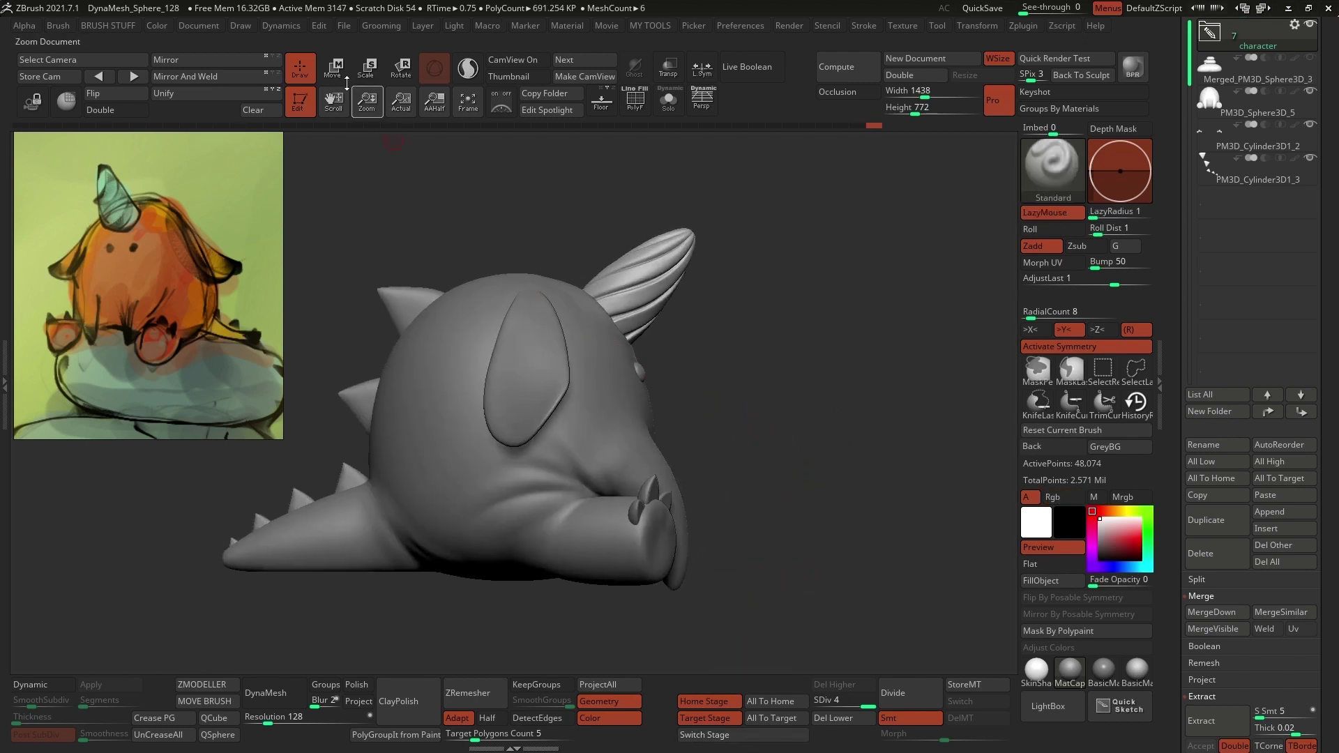
# - Set the horn to subdivision level 1 and adjust its placement on the head with the transform gizmo
pyautogui.moveTo(841, 700); pyautogui.dragTo(816, 700)
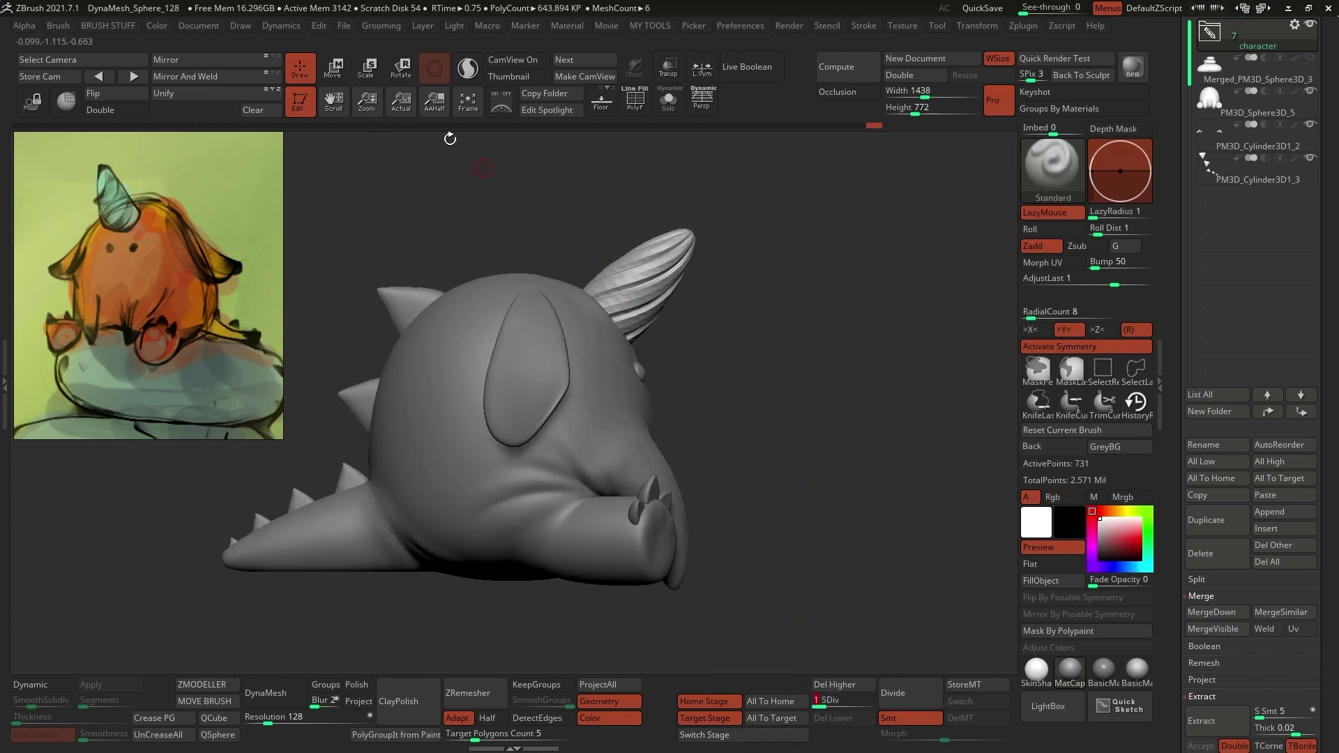
pyautogui.press('w')
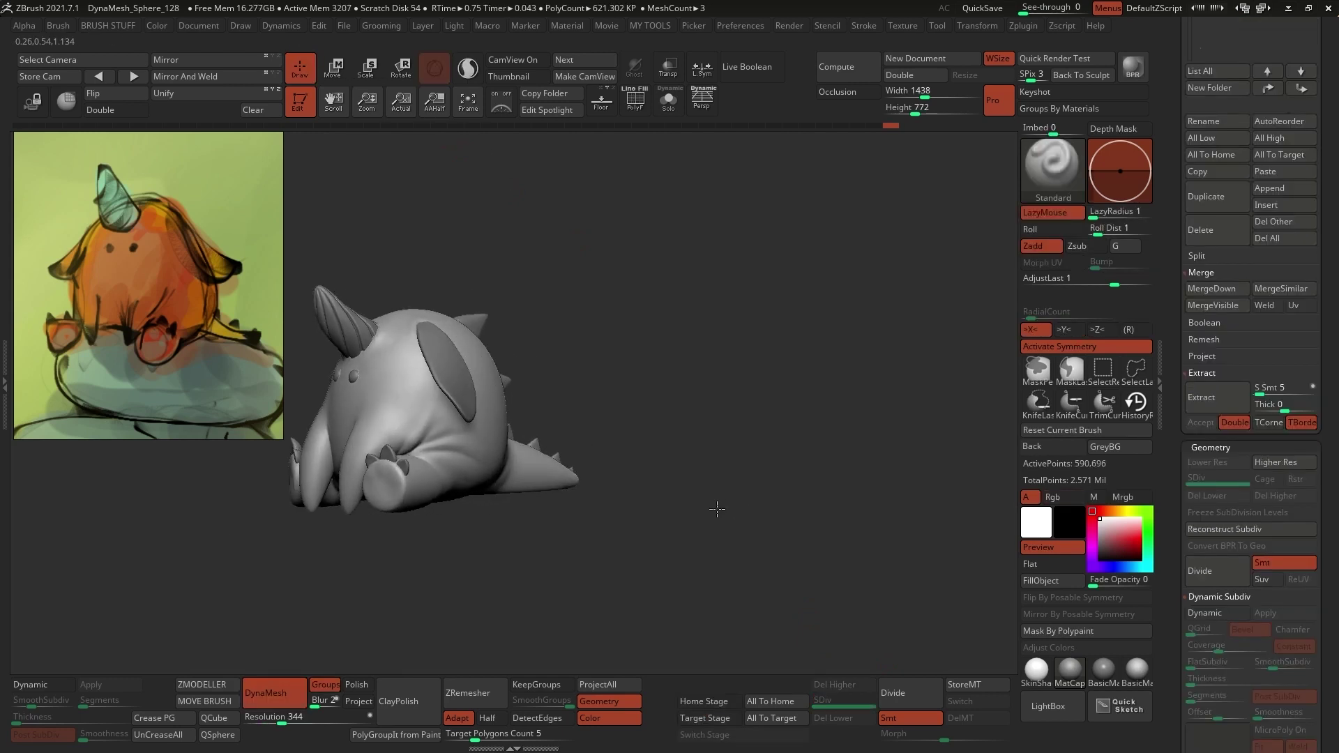
pyautogui.moveTo(680, 511)
pyautogui.mouseDown()
pyautogui.moveTo(771, 527)
pyautogui.moveTo(673, 491)
pyautogui.mouseUp()
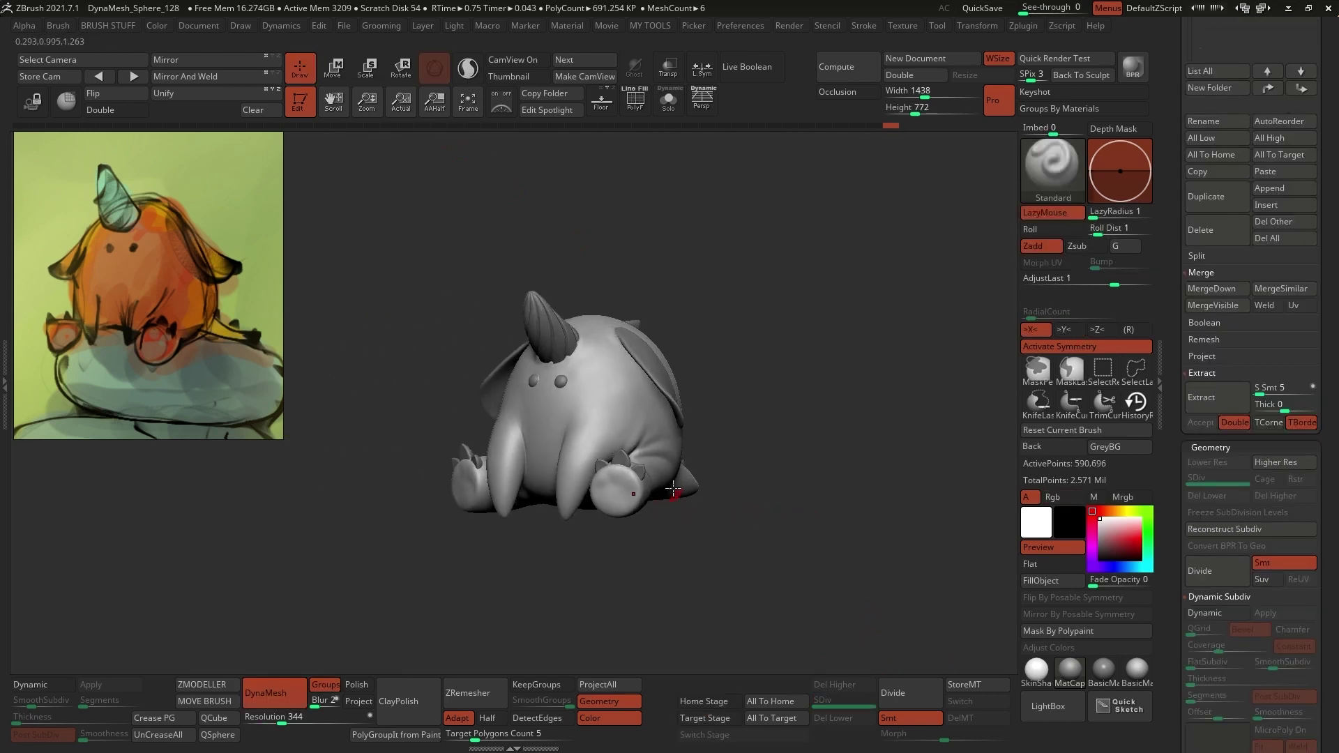
# - Isolate the creature's body and display its polygroups
pyautogui.click(667, 105)
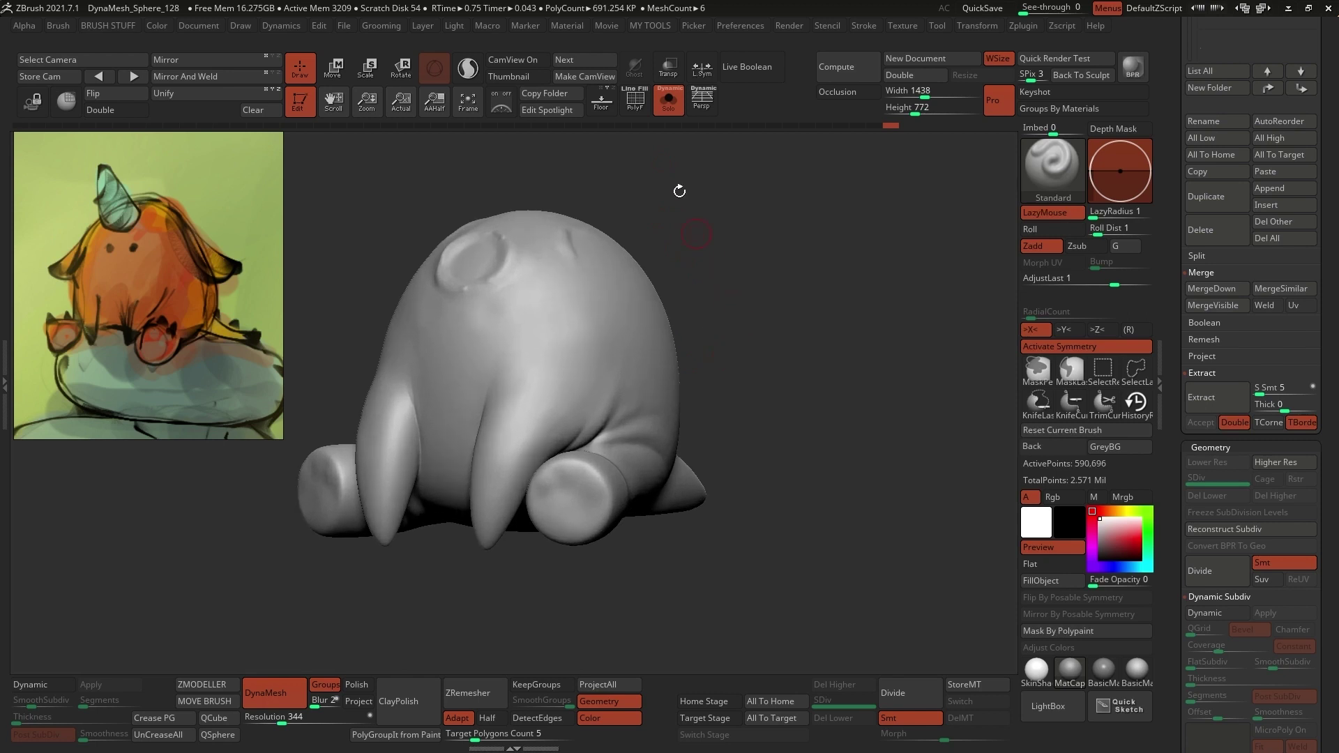
pyautogui.hotkey('shift', 'f')
pyautogui.moveTo(688, 216); pyautogui.dragTo(742, 228)
pyautogui.click(631, 97)
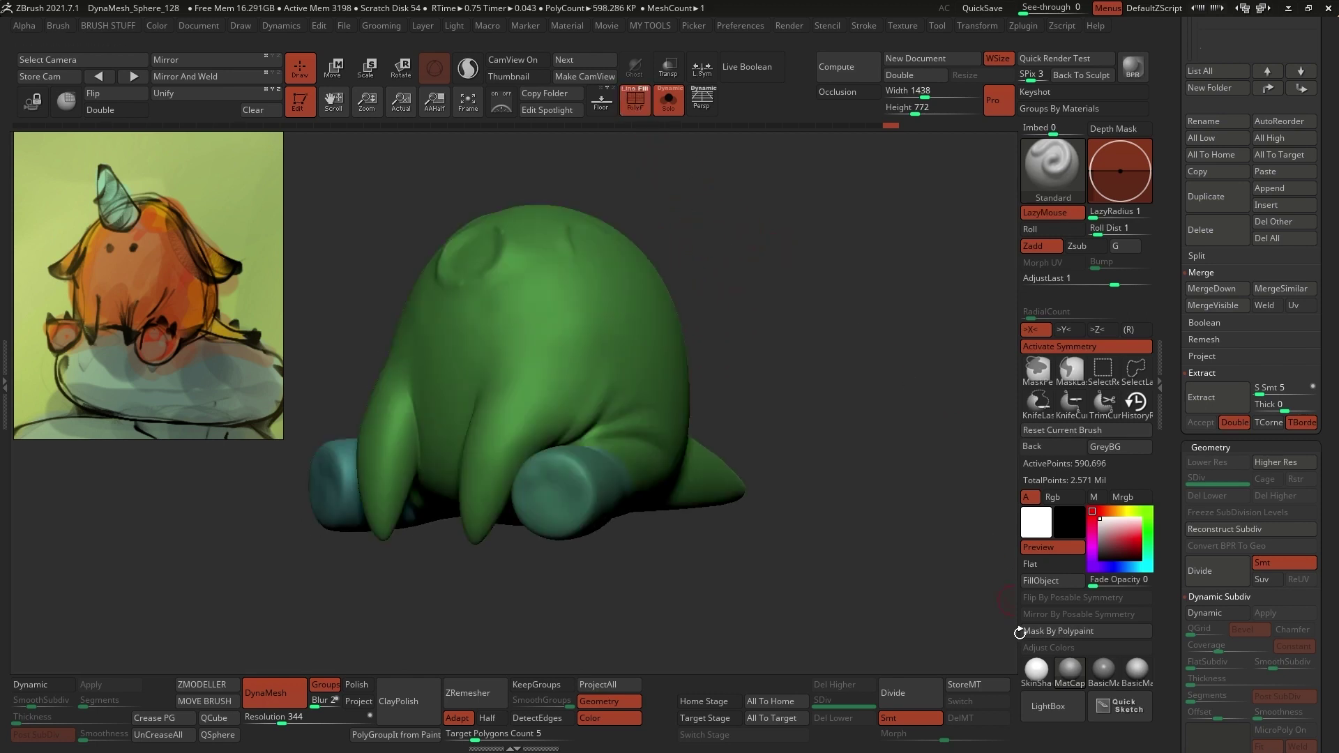
pyautogui.moveTo(1015, 631); pyautogui.dragTo(649, 569)
# - Fuse the body and feet with the Remesh By Union deformer and return to Draw mode
pyautogui.click(335, 68)
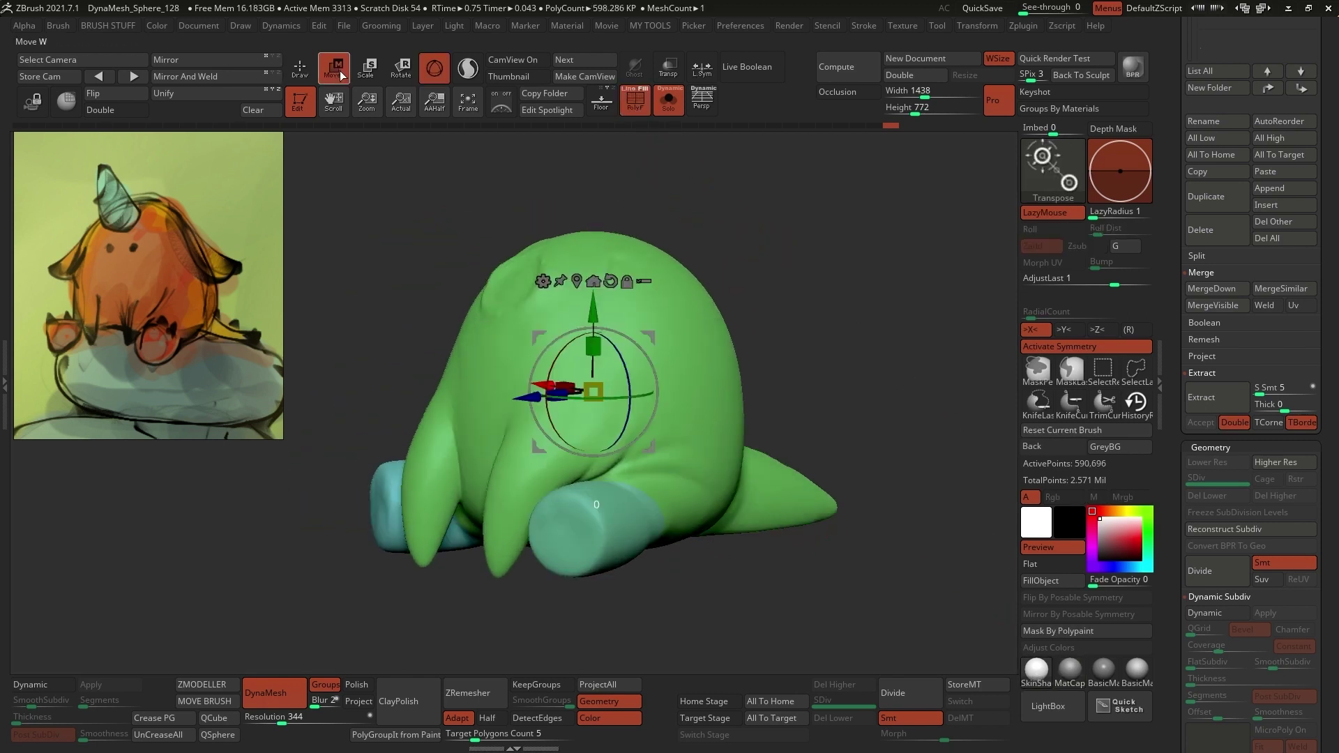
pyautogui.click(542, 281)
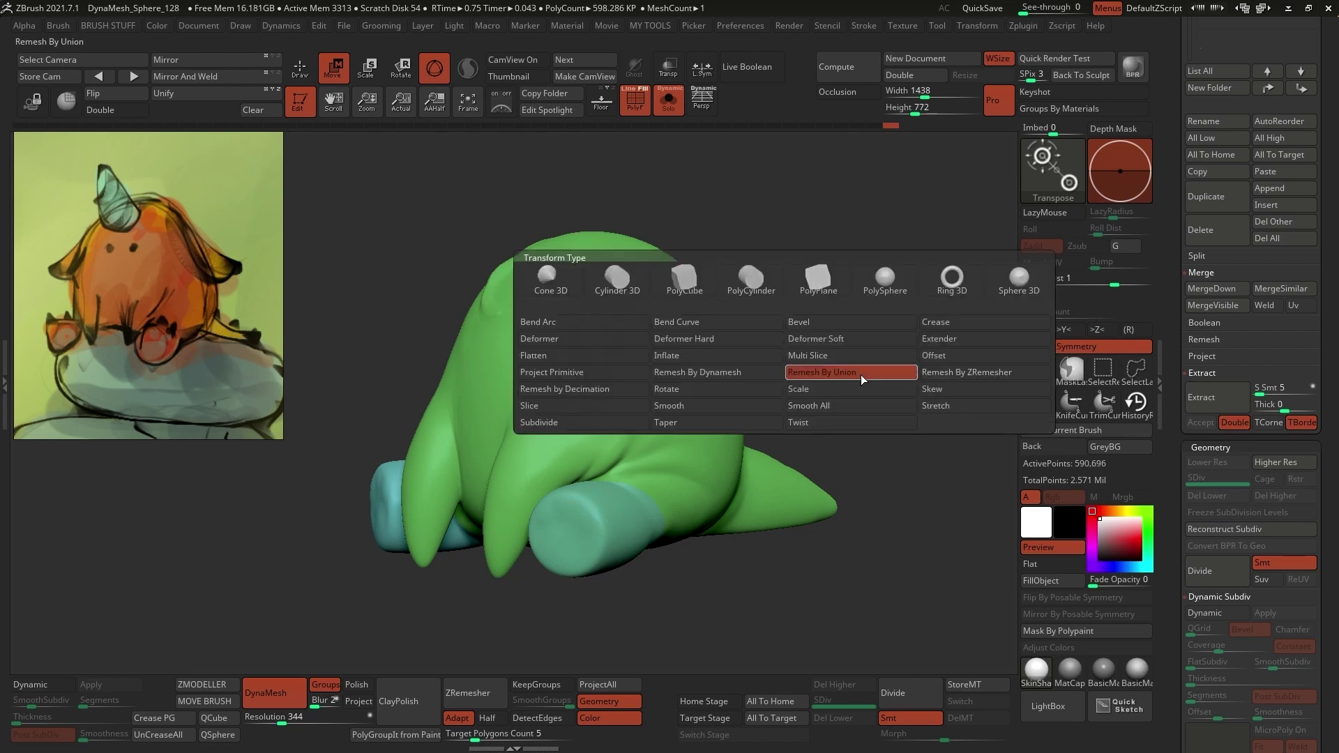
pyautogui.click(861, 380)
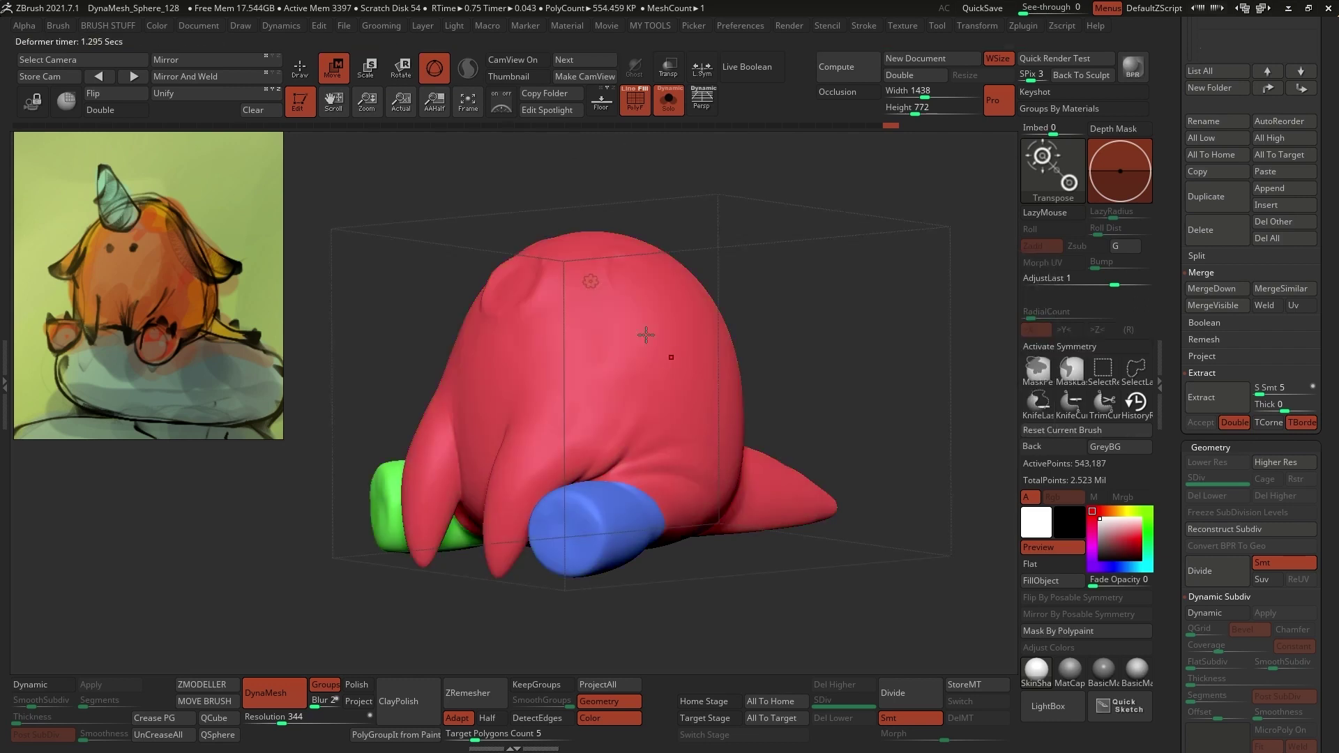
pyautogui.click(591, 282)
pyautogui.click(815, 288)
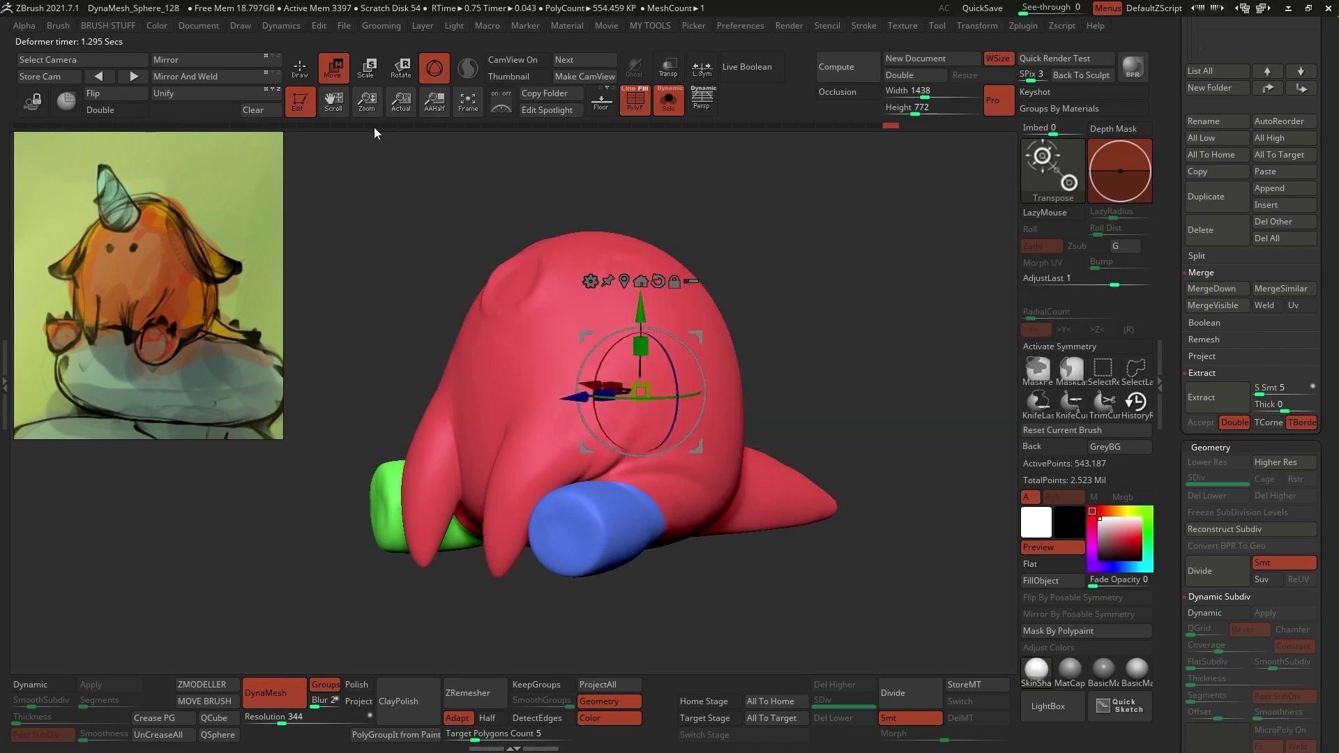
pyautogui.press('q')
# - Toggle the fused body's wireframe display and switch to the Move brush
pyautogui.click(629, 89)
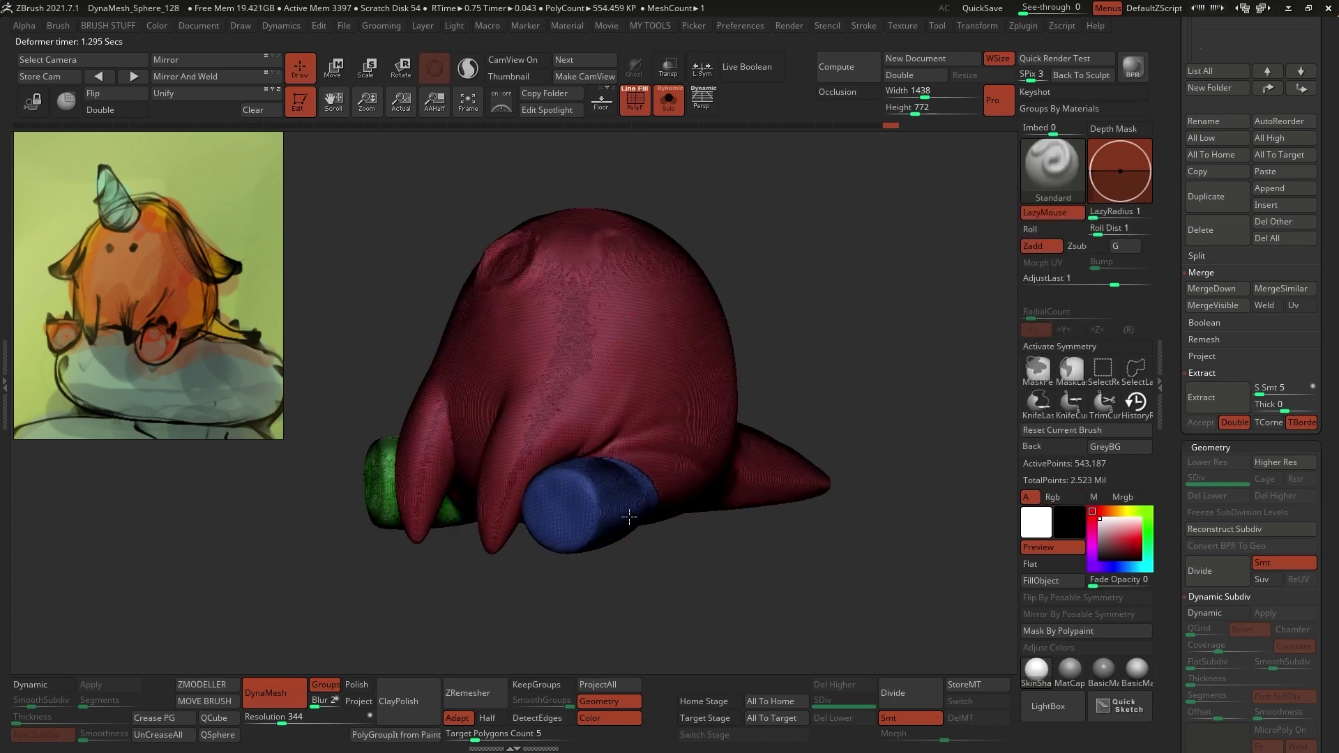
pyautogui.moveTo(788, 381); pyautogui.dragTo(852, 382)
pyautogui.press('b')
pyautogui.press('m')
pyautogui.press('v')
pyautogui.click(635, 98)
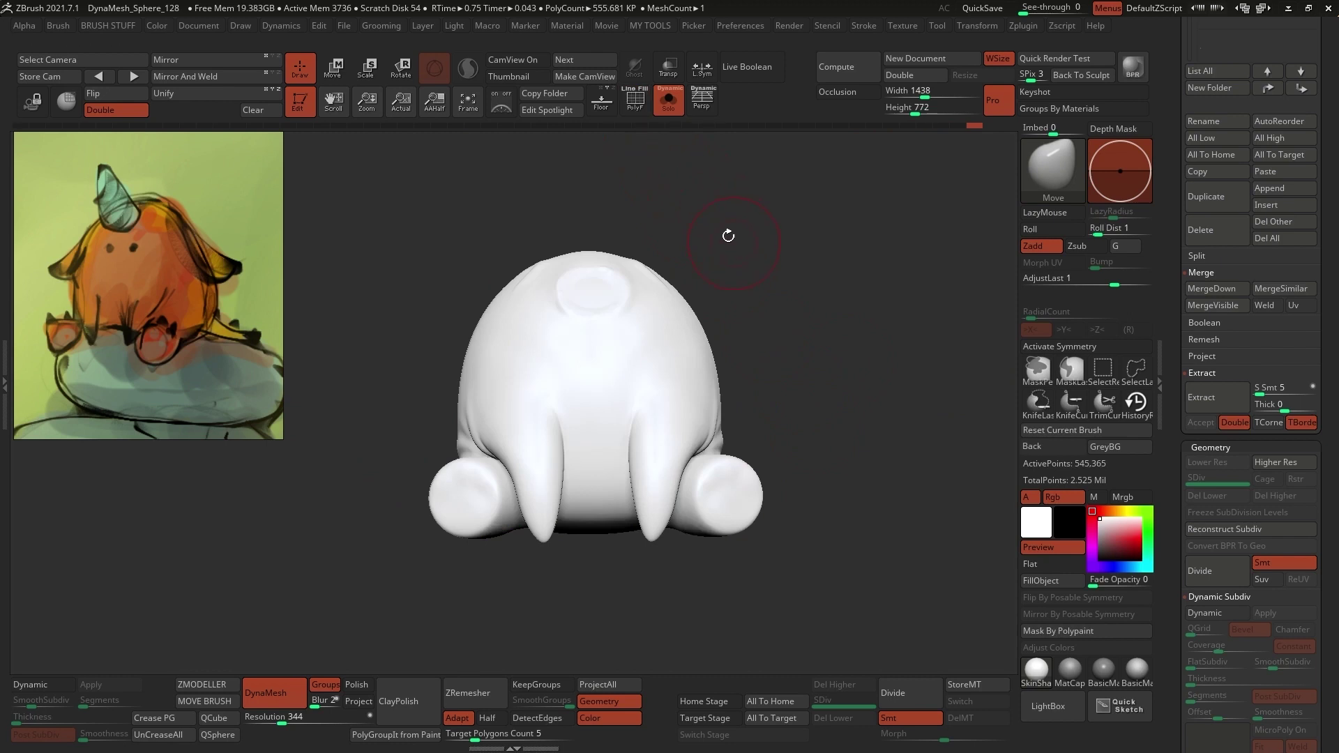
pyautogui.click(641, 105)
# - Duplicate the body subtool and ZRemesh the copy with KeepGroups and Half enabled
pyautogui.moveTo(879, 523); pyautogui.dragTo(733, 570)
pyautogui.scroll(5, 1213, 599)
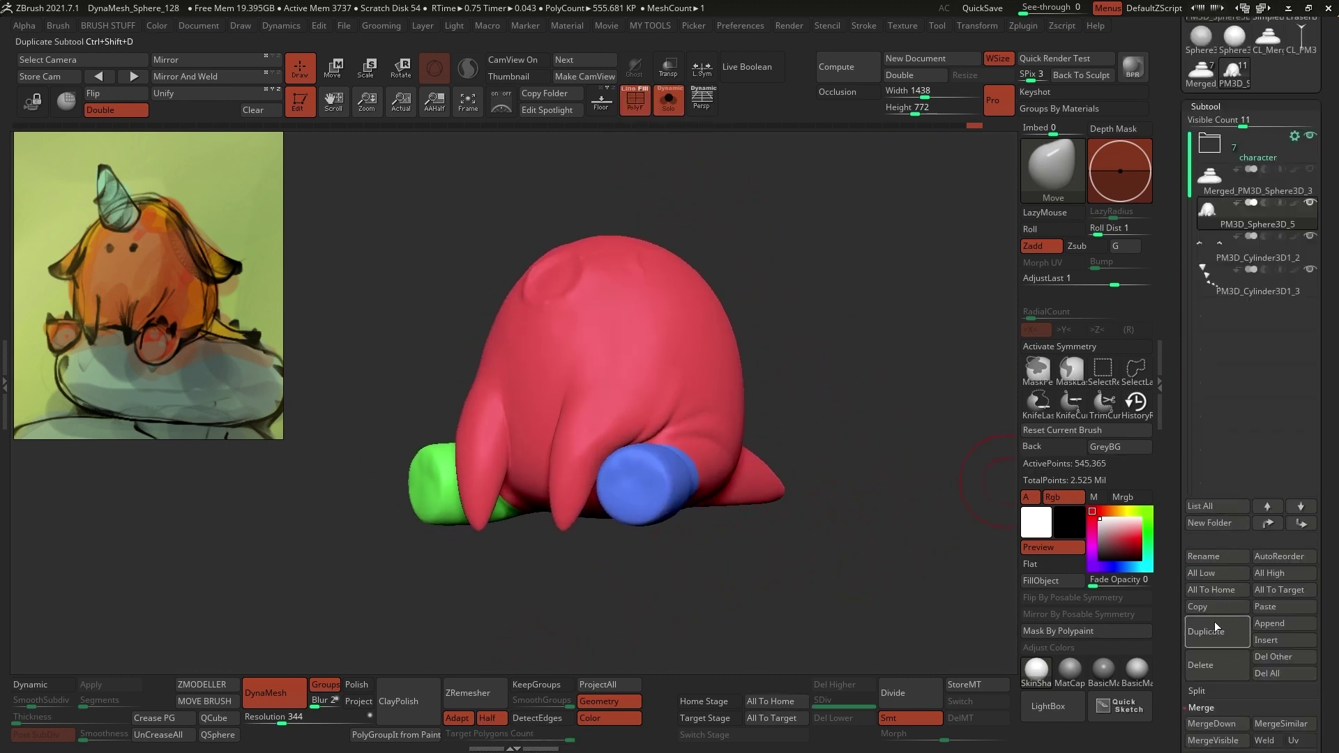
pyautogui.scroll(-8, 1248, 349)
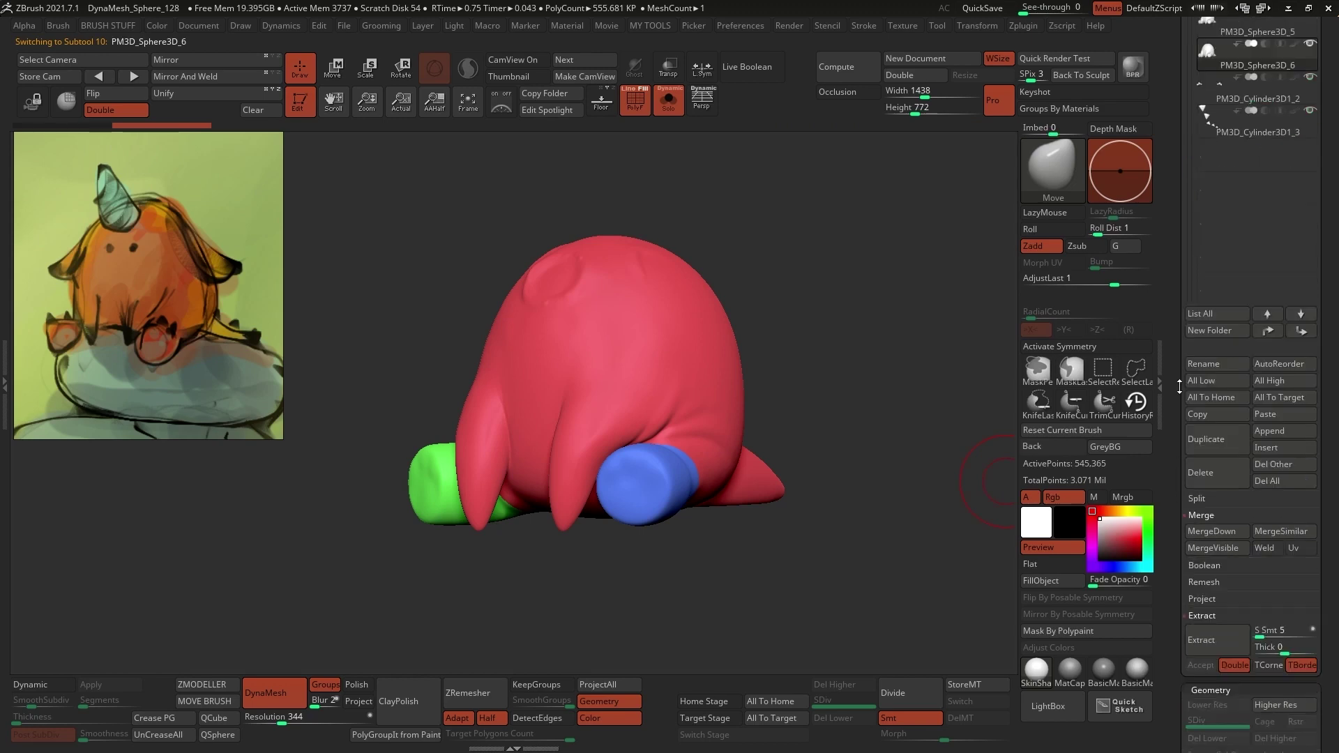
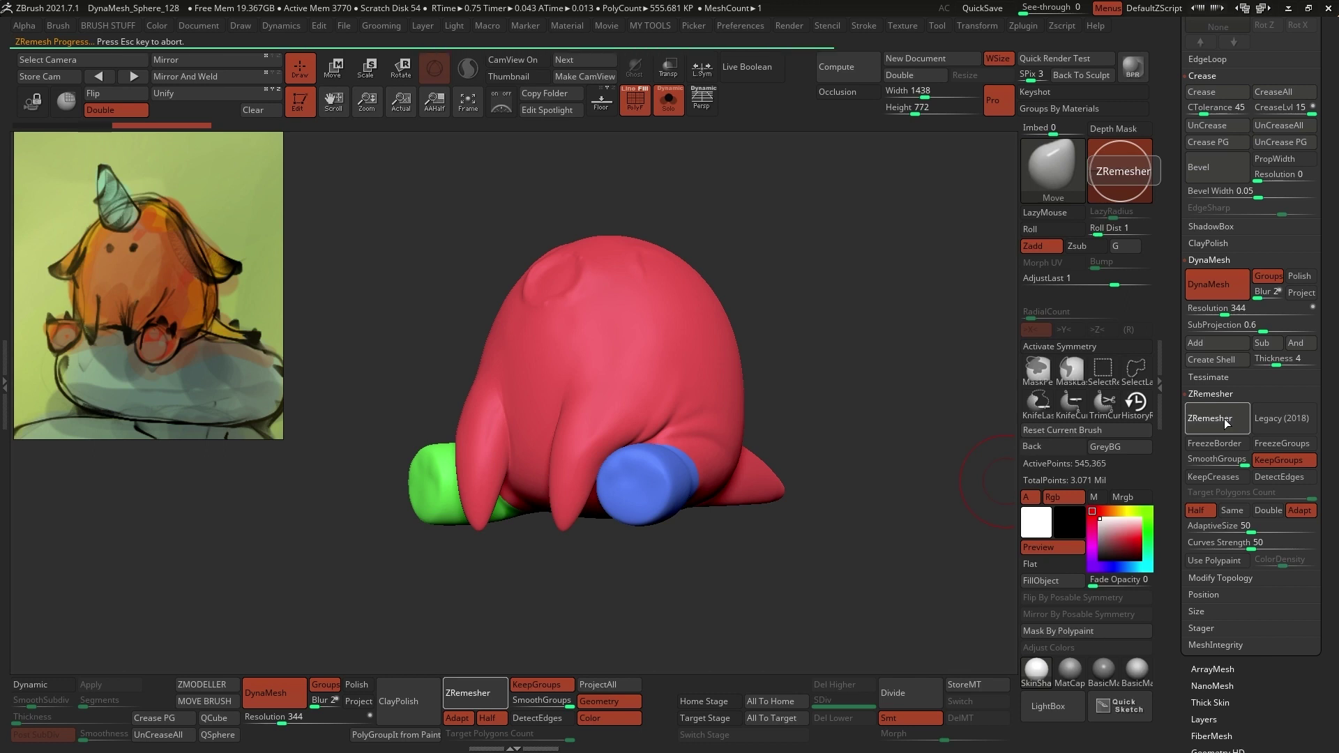
pyautogui.click(634, 100)
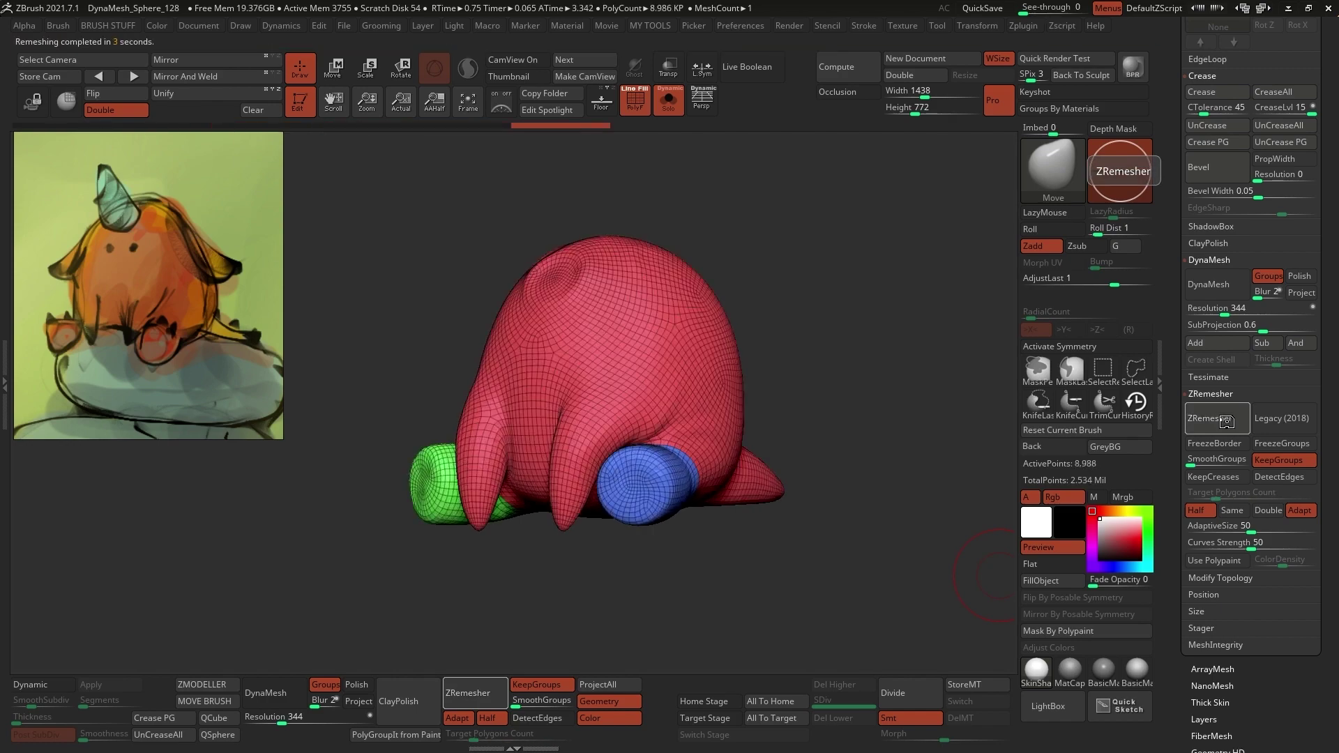
# - ZRemesh the duplicated body again at lower density with X symmetry, and check it against the original using solo mode
pyautogui.moveTo(921, 436); pyautogui.dragTo(732, 314)
pyautogui.click(671, 106)
pyautogui.click(669, 103)
pyautogui.scroll(10, 1256, 348)
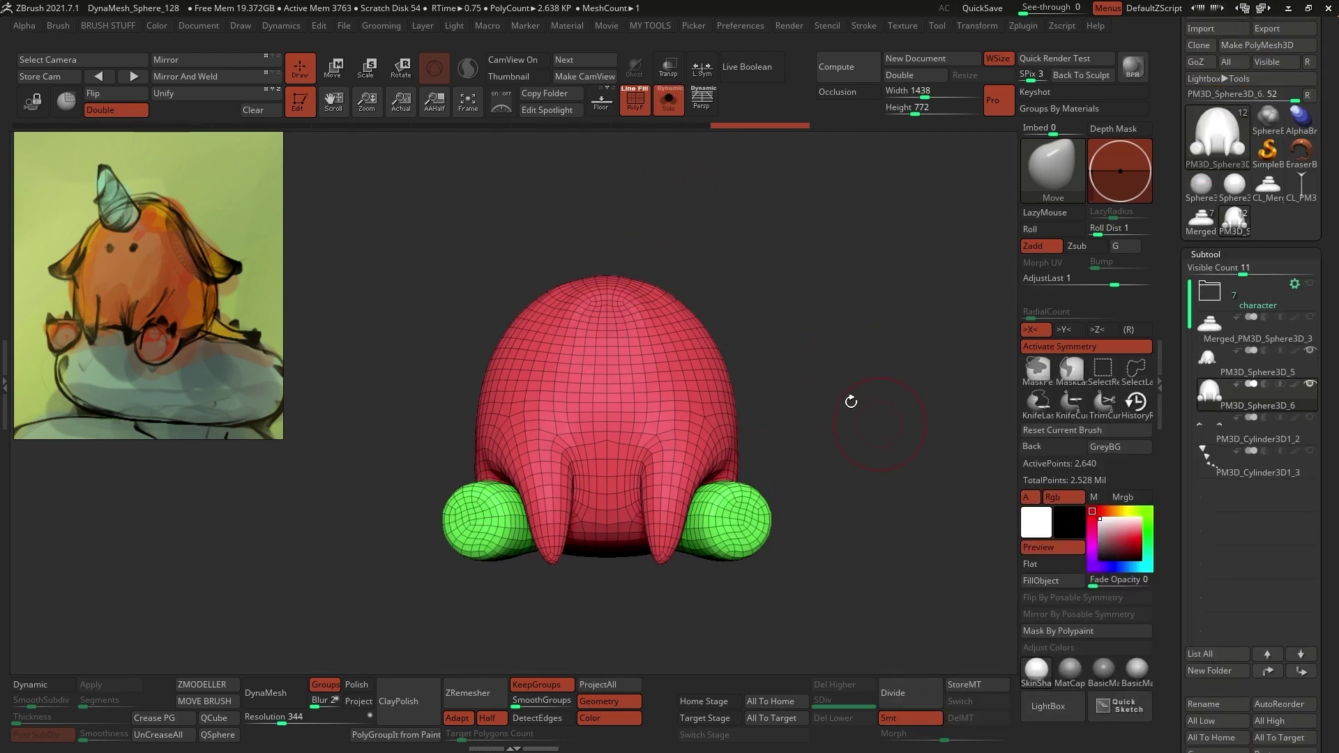
pyautogui.click(668, 103)
pyautogui.keyDown('alt'); pyautogui.moveTo(826, 370); pyautogui.dragTo(797, 341); pyautogui.keyUp('alt')
pyautogui.moveTo(882, 404); pyautogui.dragTo(837, 421)
pyautogui.click(670, 103)
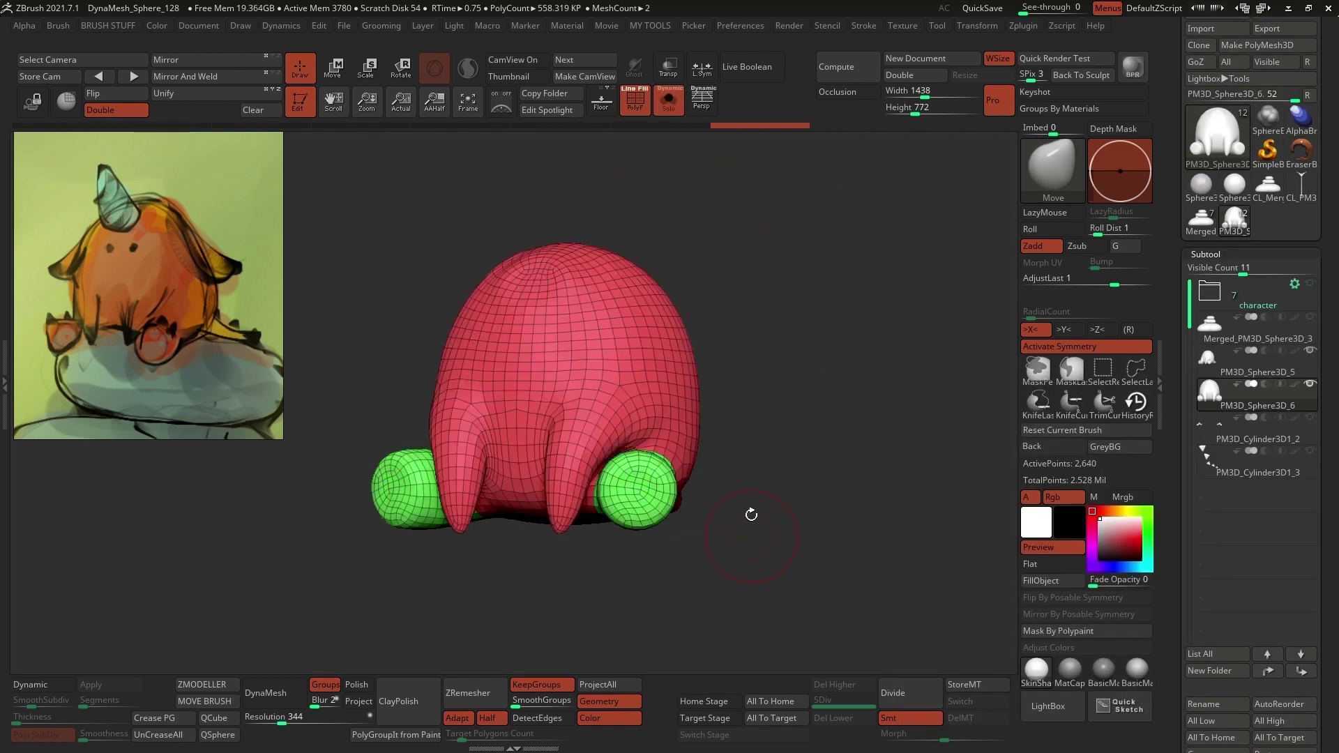
# - Hide the polyframe, apply the gray MatCap material and divide the remeshed body to subdivision level 5
pyautogui.hotkey('shift', 'f')
pyautogui.click(1077, 668)
pyautogui.click(910, 692)
pyautogui.click(910, 695)
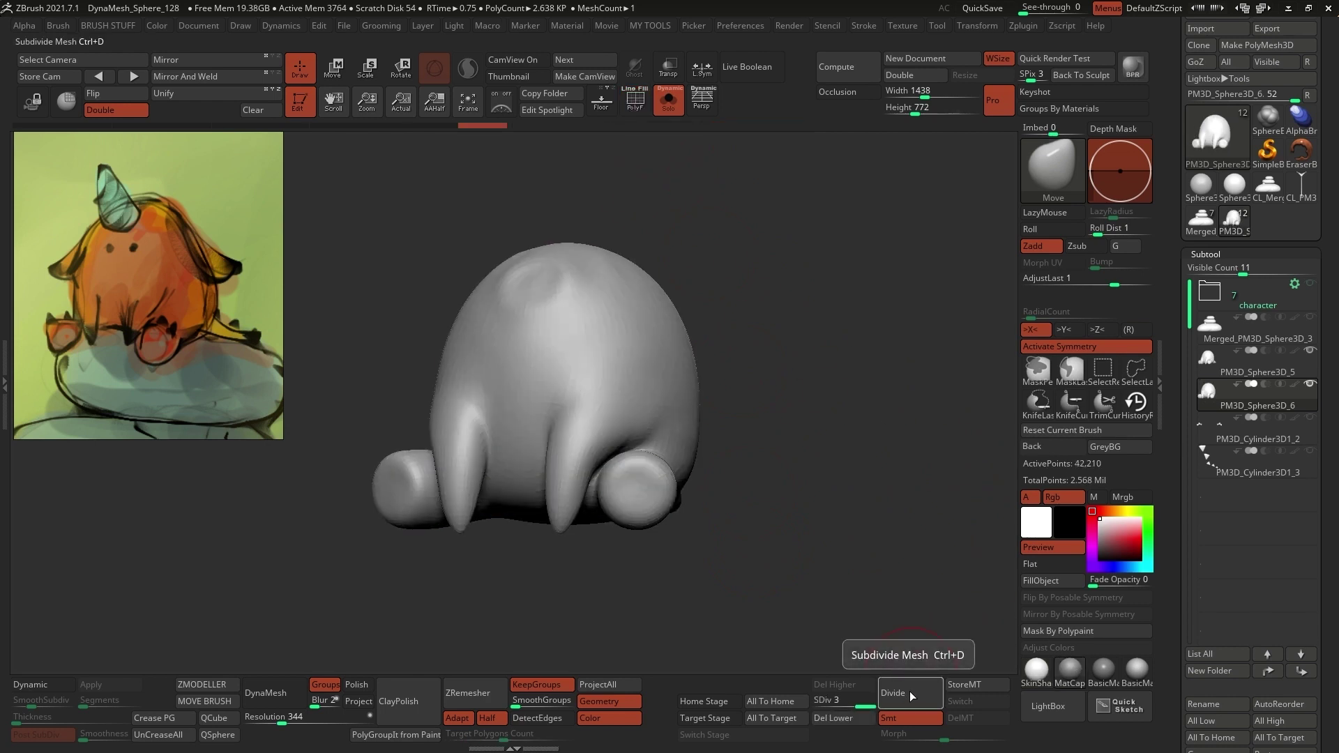
pyautogui.click(911, 696)
pyautogui.click(910, 691)
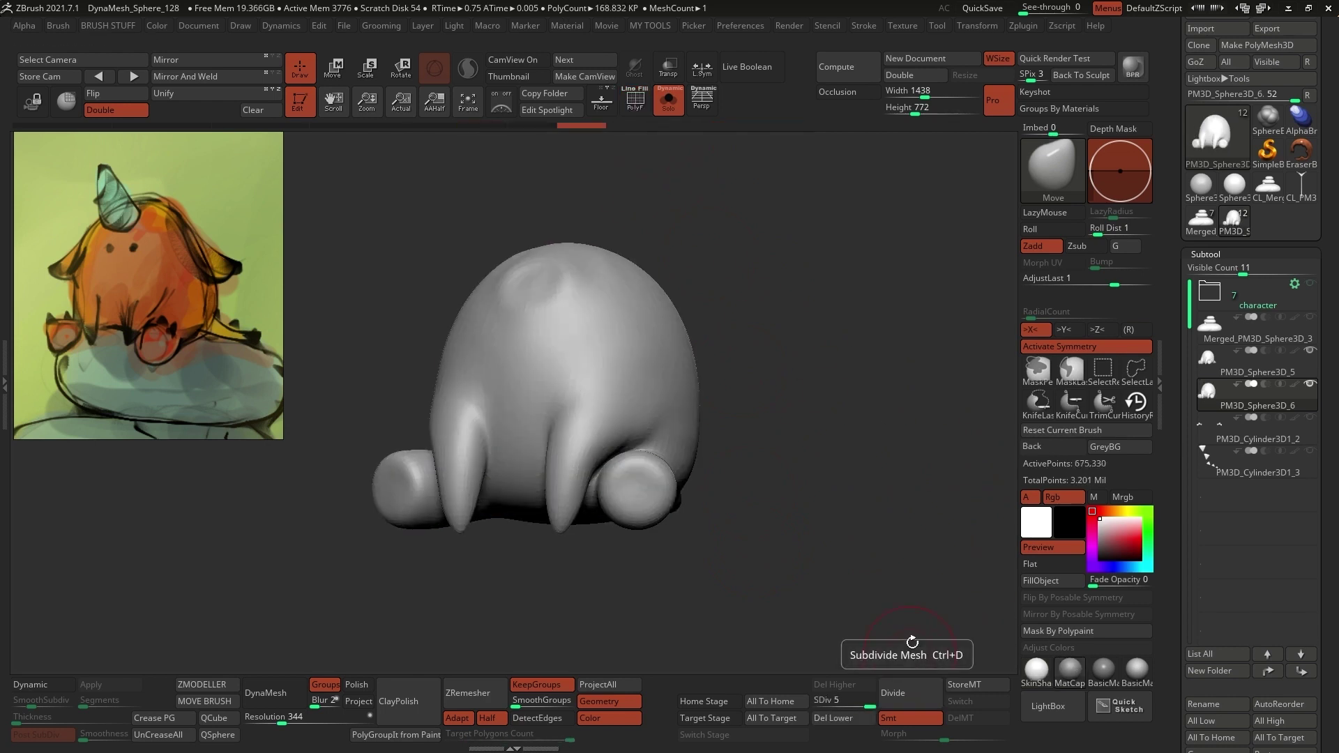
# - Project the original body's detail onto the subdivided remeshed copy with ProjectAll and isolate the copy in solo mode
pyautogui.click(668, 104)
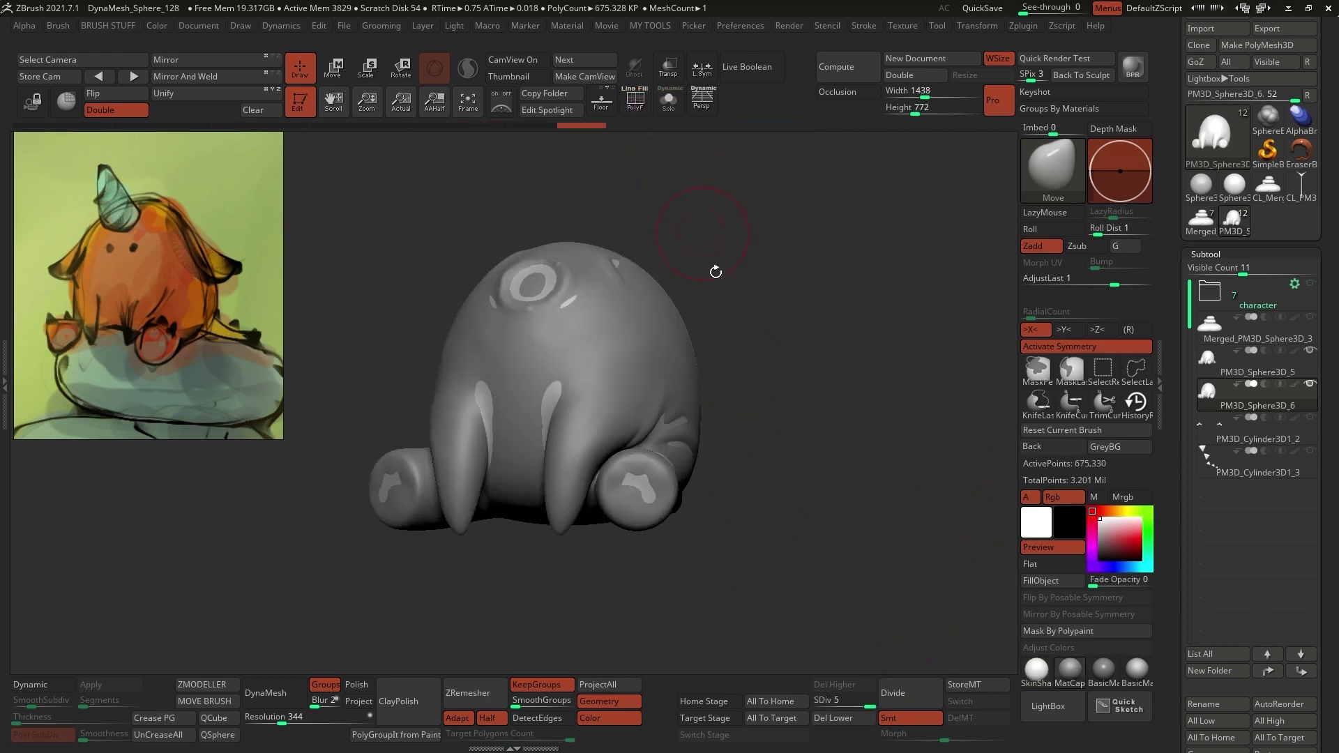
pyautogui.click(618, 684)
pyautogui.click(668, 103)
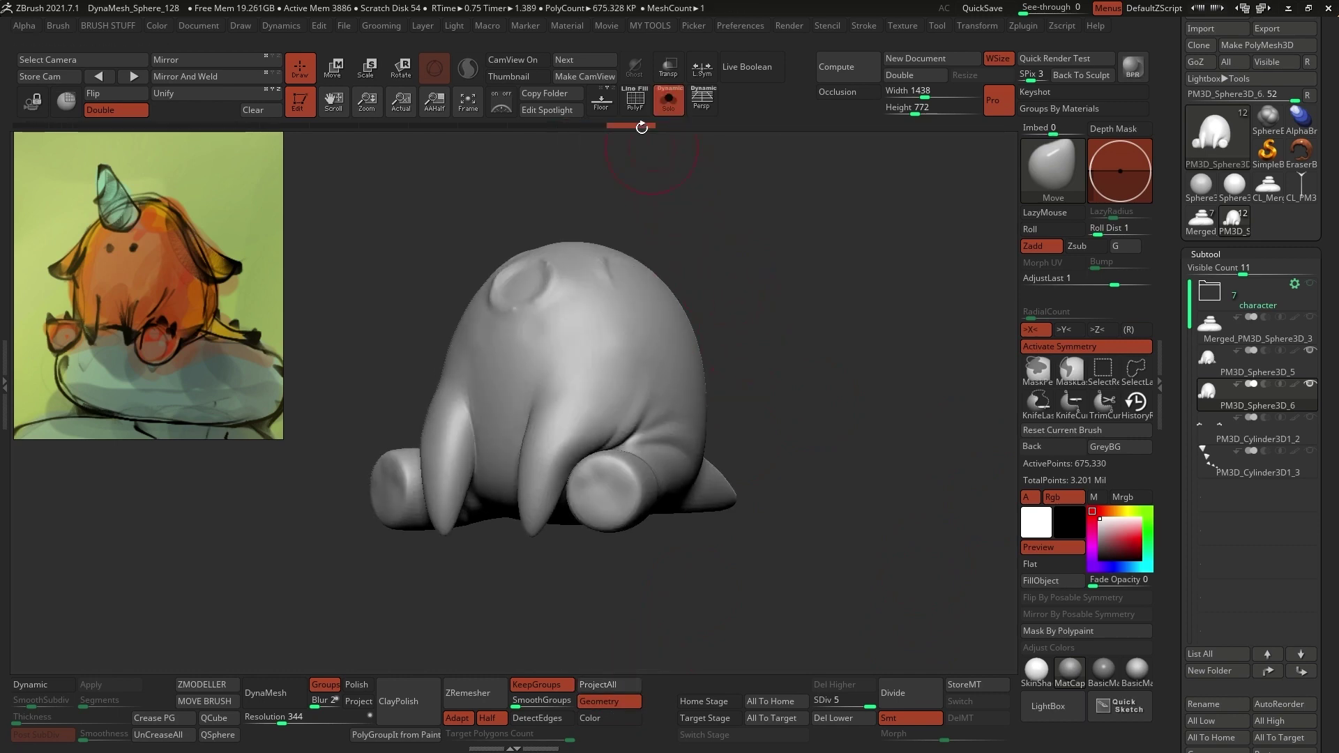
# - Check the projected folds around the legs, lower the remeshed body to subdivision level 1 and activate the Move brush
pyautogui.moveTo(641, 128); pyautogui.dragTo(767, 307)
pyautogui.rightClick(576, 490)
pyautogui.keyDown('alt'); pyautogui.moveTo(544, 565); pyautogui.dragTo(700, 458, button='right'); pyautogui.keyUp('alt')
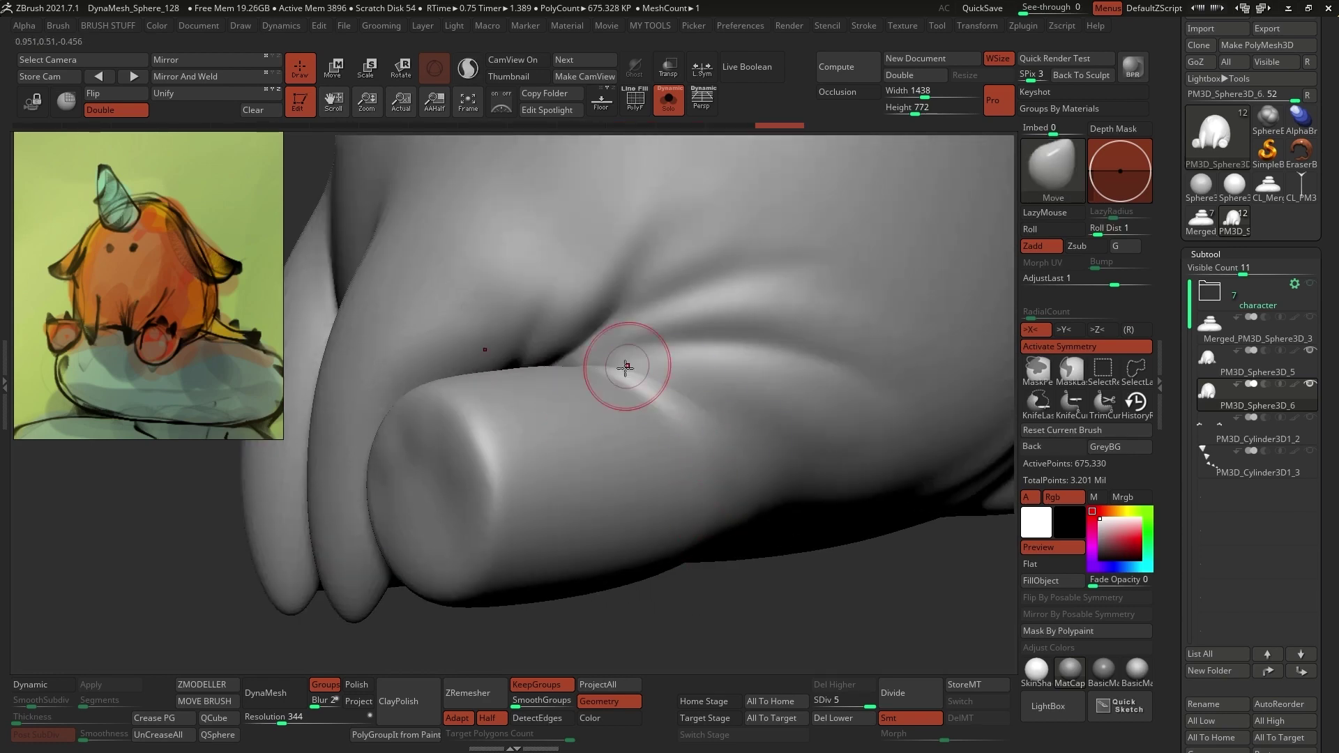
pyautogui.moveTo(626, 367)
pyautogui.keyDown('ctrl'); pyautogui.mouseDown(button='right')
pyautogui.moveTo(634, 439)
pyautogui.moveTo(595, 409)
pyautogui.moveTo(690, 359)
pyautogui.mouseUp(button='right'); pyautogui.keyUp('ctrl')
pyautogui.moveTo(657, 586); pyautogui.dragTo(636, 513, button='right')
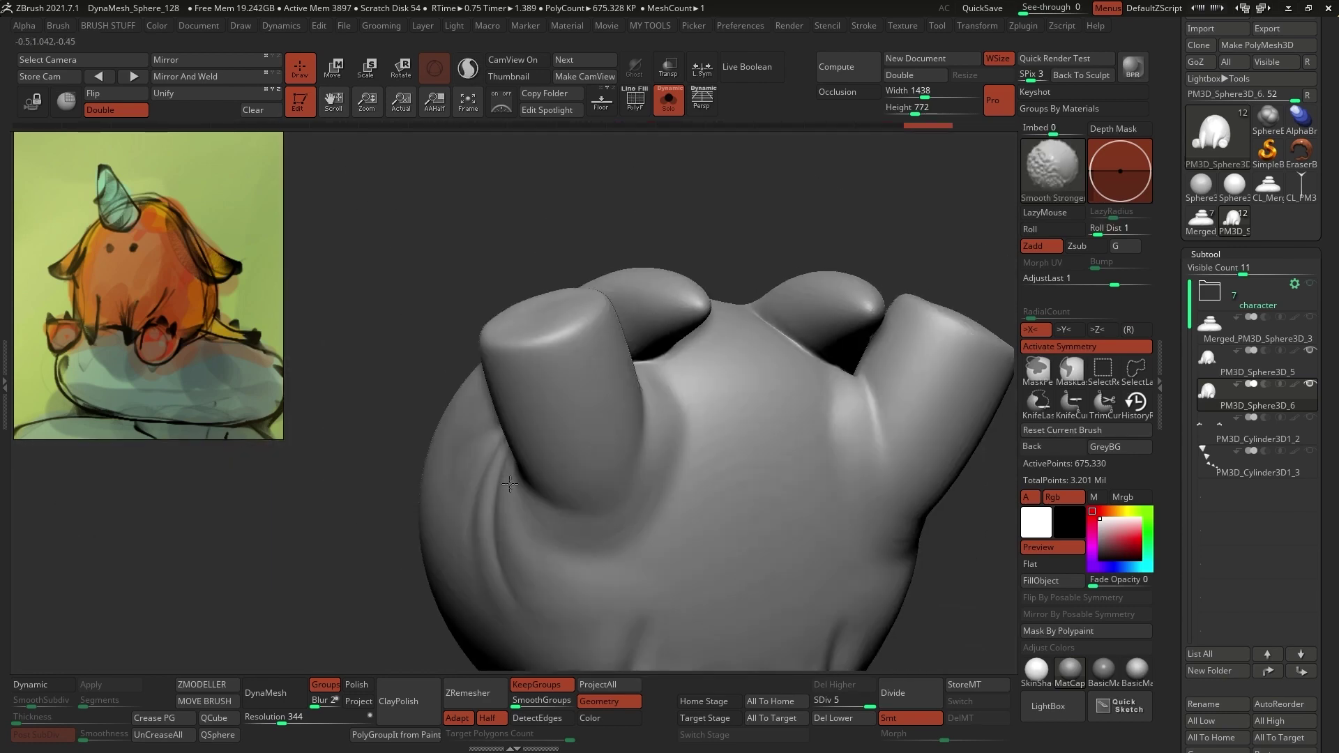
pyautogui.keyDown('shift'); pyautogui.moveTo(510, 483); pyautogui.dragTo(809, 502, button='right'); pyautogui.keyUp('shift')
pyautogui.hotkey('shift', 'd')
pyautogui.hotkey('shift', 'd')
pyautogui.hotkey('shift', 'd')
pyautogui.hotkey('shift', 'd')
pyautogui.press('space')
pyautogui.press('b')
pyautogui.press('m')
pyautogui.press('v')
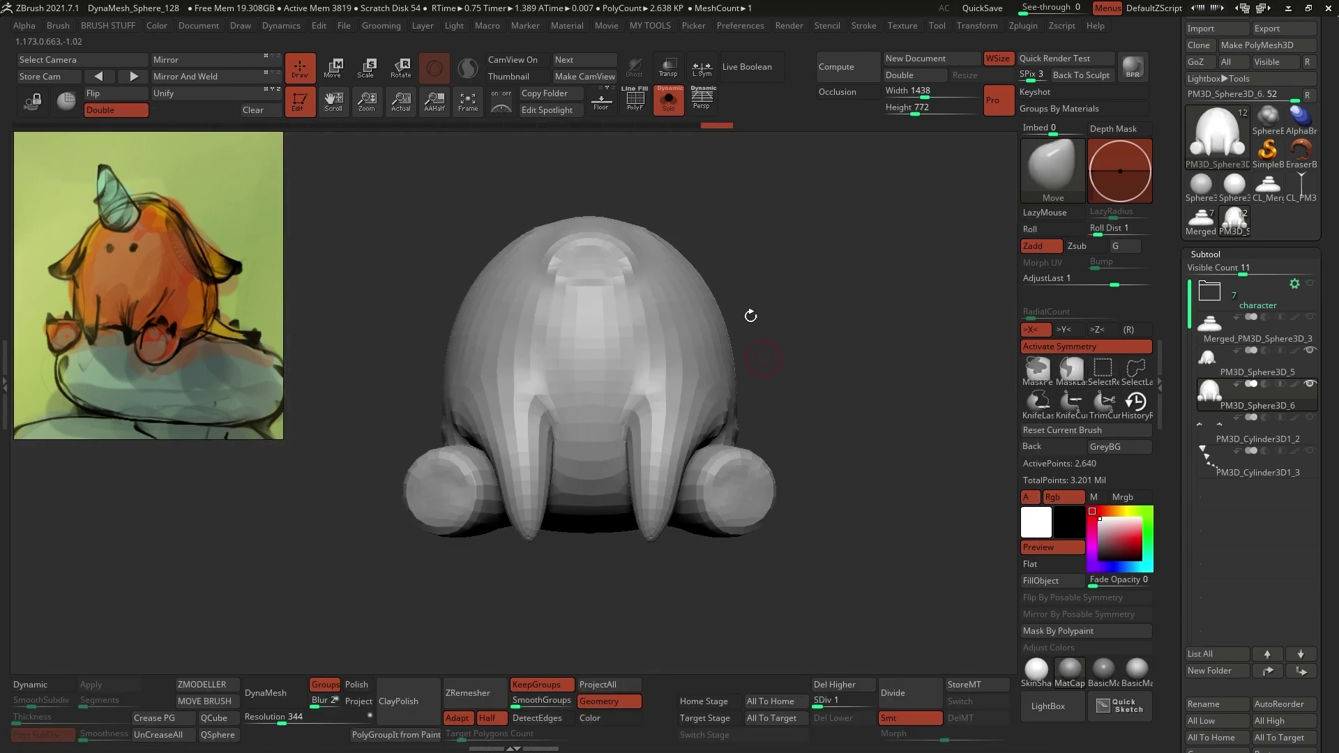
# - Mask off a polygroup of the remeshed body and adjust the unmasked lower body with the Move brush
pyautogui.keyDown('ctrl'); pyautogui.keyDown('shift'); pyautogui.click(705, 390); pyautogui.keyUp('shift'); pyautogui.keyUp('ctrl')
pyautogui.keyDown('ctrl'); pyautogui.click(805, 460); pyautogui.keyUp('ctrl')
pyautogui.keyDown('ctrl'); pyautogui.keyDown('shift'); pyautogui.click(806, 446); pyautogui.keyUp('shift'); pyautogui.keyUp('ctrl')
pyautogui.keyDown('ctrl'); pyautogui.click(810, 408); pyautogui.keyUp('ctrl')
pyautogui.keyDown('ctrl'); pyautogui.moveTo(810, 398); pyautogui.dragTo(820, 342, button='right'); pyautogui.keyUp('ctrl')
pyautogui.moveTo(820, 342); pyautogui.dragTo(691, 446, button='right')
pyautogui.moveTo(631, 499); pyautogui.dragTo(574, 528)
pyautogui.press('space')
pyautogui.moveTo(760, 335); pyautogui.dragTo(645, 502, button='right')
pyautogui.moveTo(645, 533)
pyautogui.mouseDown()
pyautogui.moveTo(663, 514)
pyautogui.moveTo(655, 443)
pyautogui.mouseUp()
pyautogui.moveTo(656, 443)
pyautogui.mouseDown(button='right')
pyautogui.moveTo(616, 410)
pyautogui.moveTo(655, 516)
pyautogui.mouseUp(button='right')
pyautogui.moveTo(655, 536)
pyautogui.mouseDown()
pyautogui.moveTo(646, 545)
pyautogui.moveTo(646, 428)
pyautogui.mouseUp()
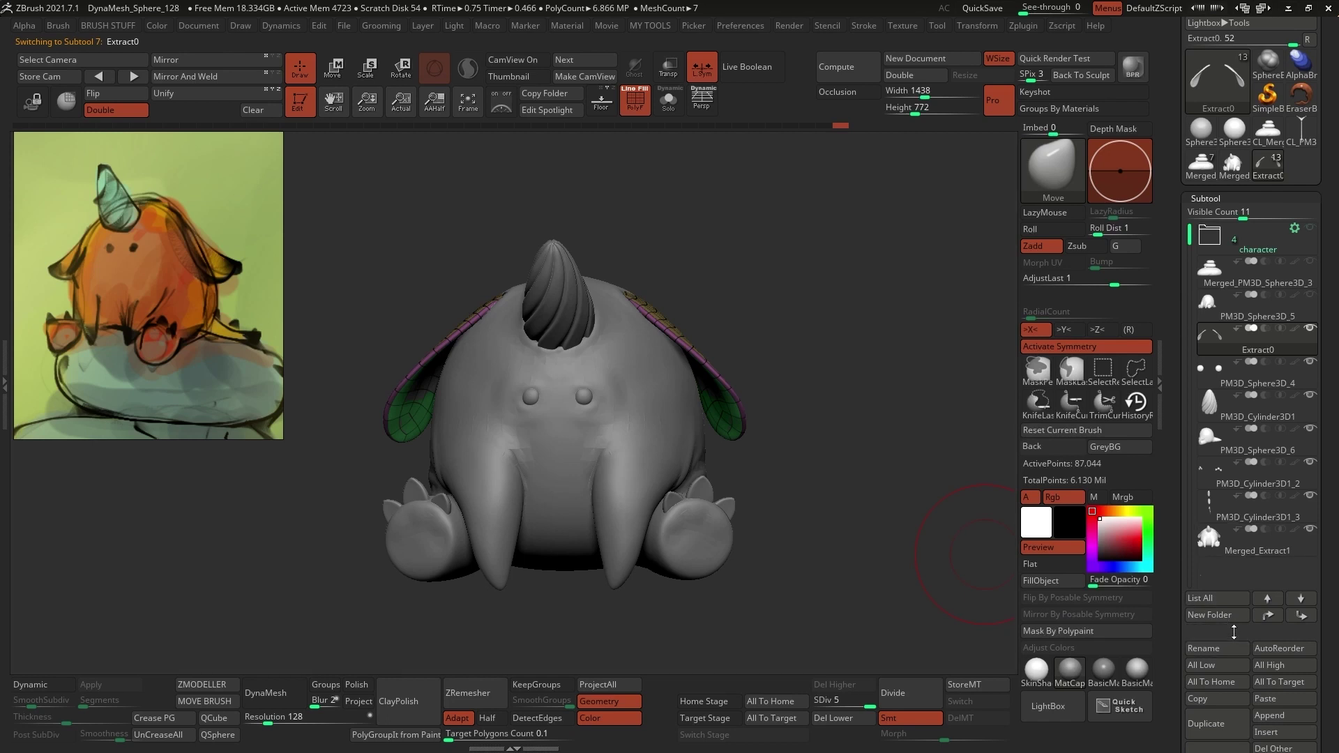
# - Create a subtool folder named "charaacter ready" for the finished parts and move PM3D_Sphere3D_5 into the character folder
pyautogui.click(1223, 616)
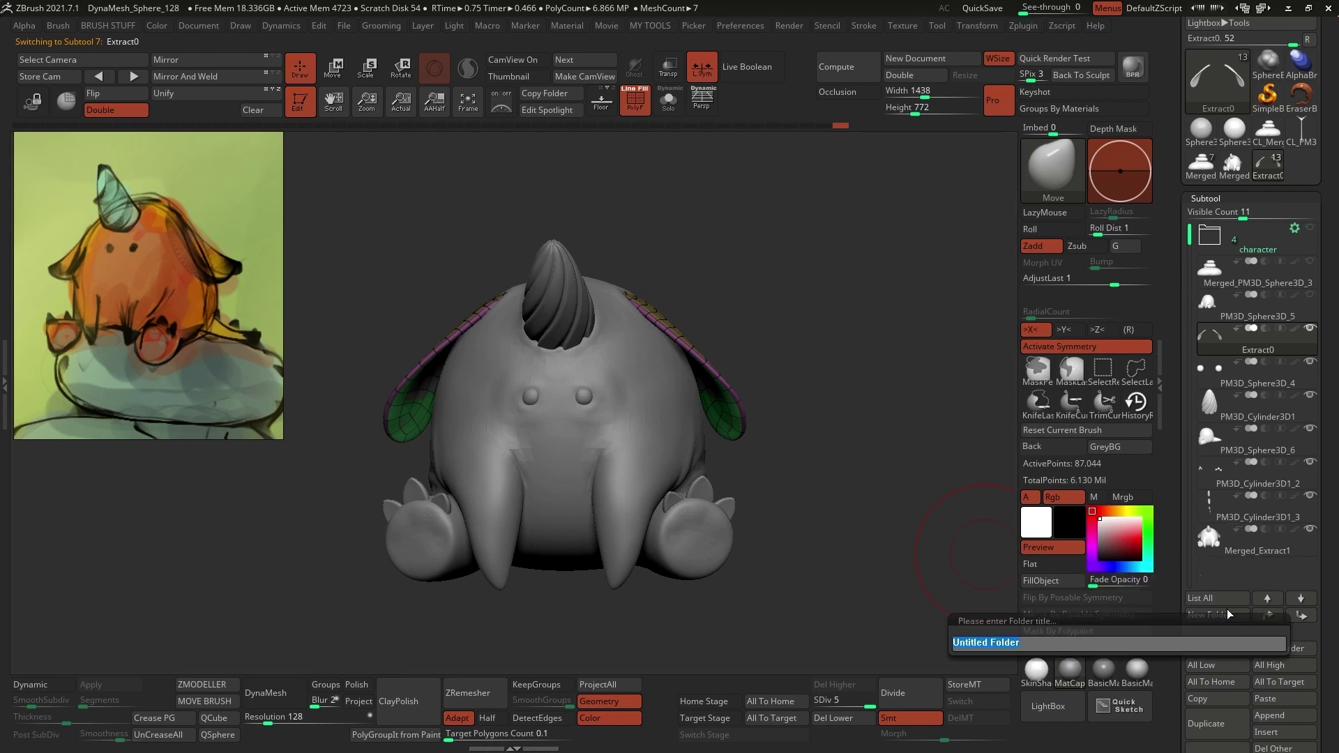
pyautogui.write('charaacter ready')
pyautogui.press('Return')
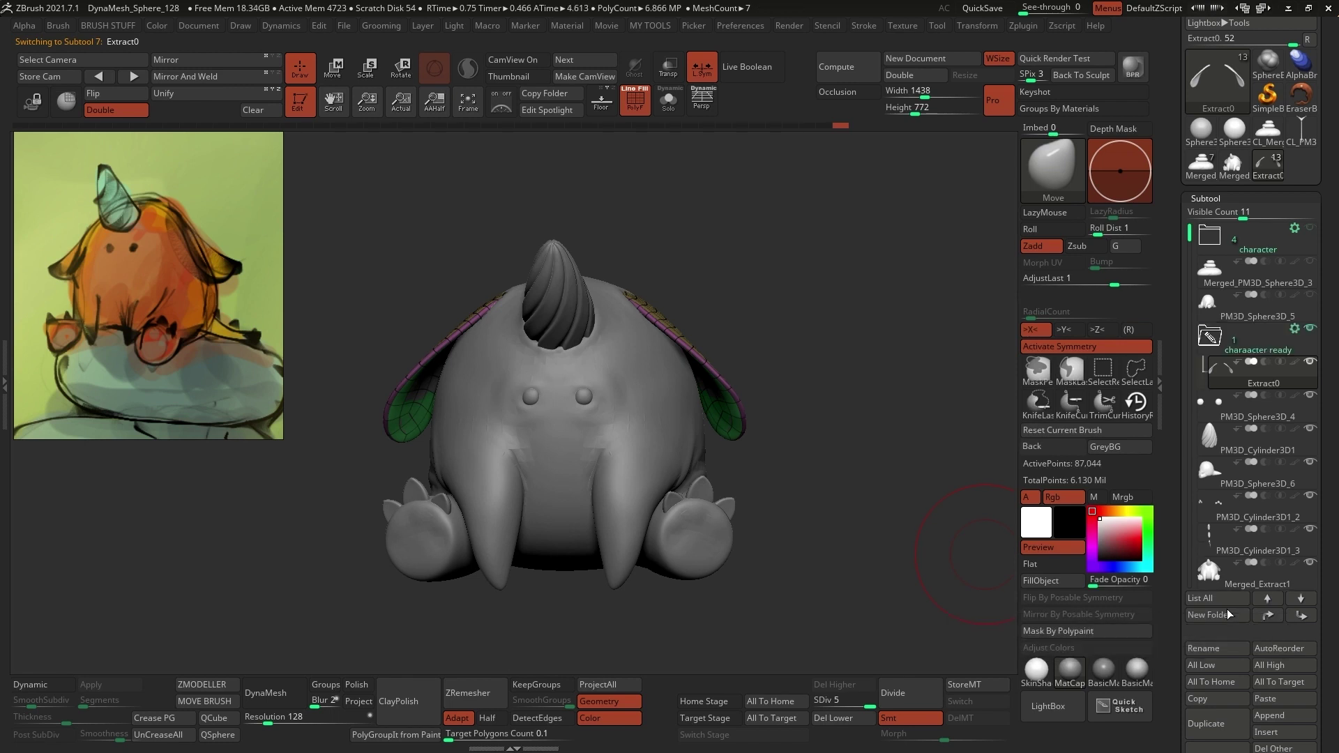
pyautogui.moveTo(1259, 419); pyautogui.dragTo(1260, 404)
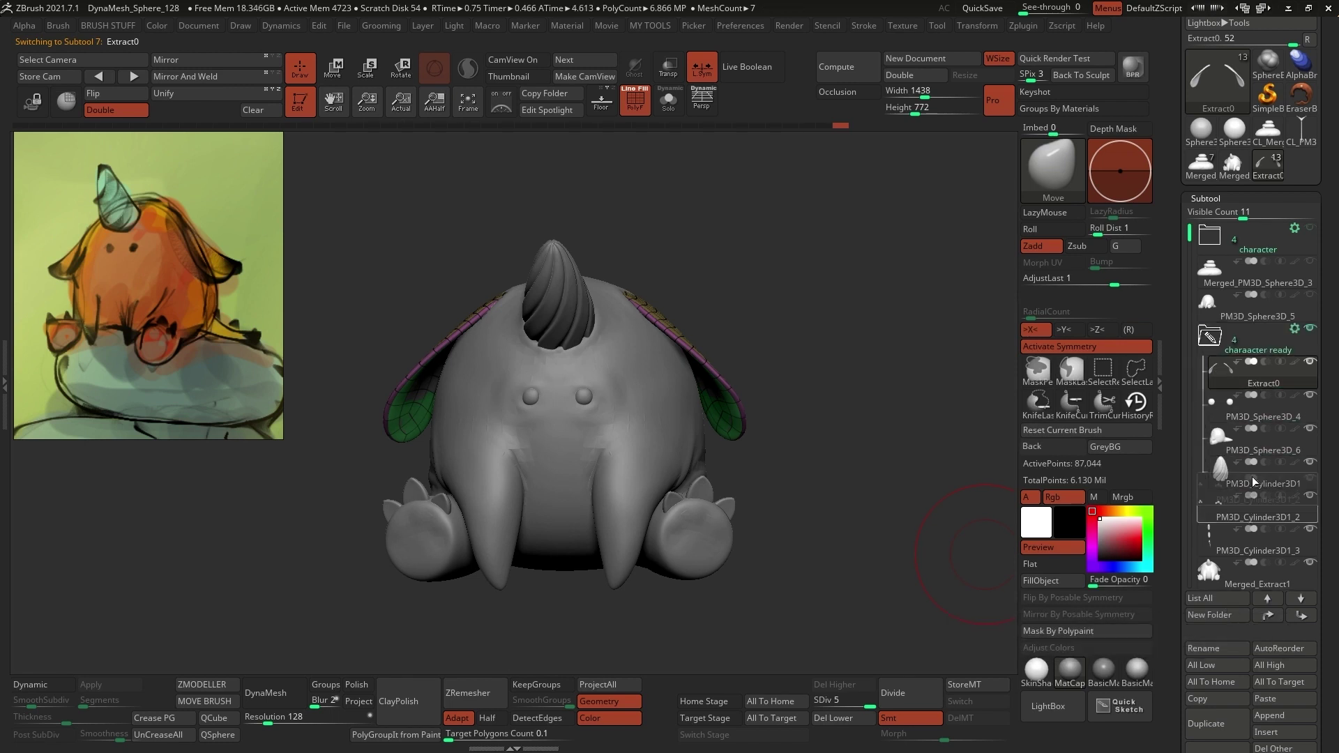
pyautogui.click(1218, 336)
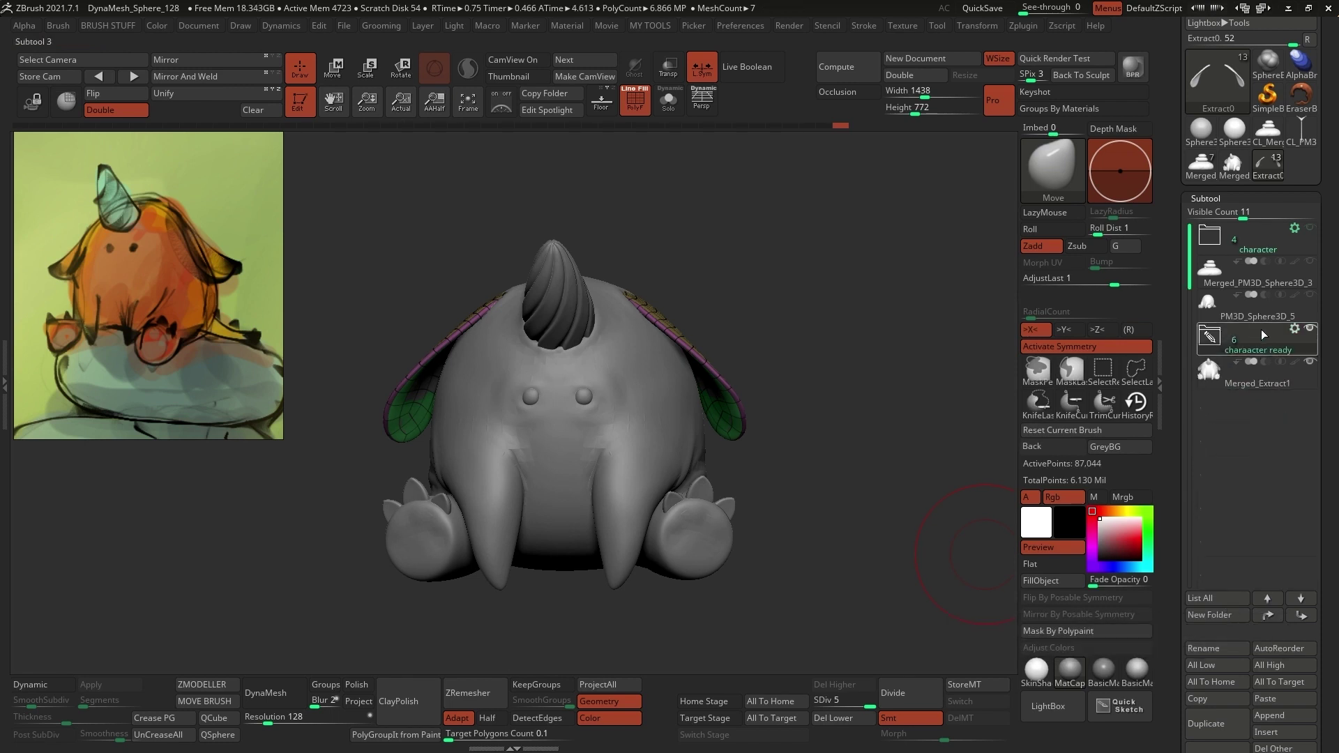
pyautogui.moveTo(1282, 308); pyautogui.dragTo(1291, 262)
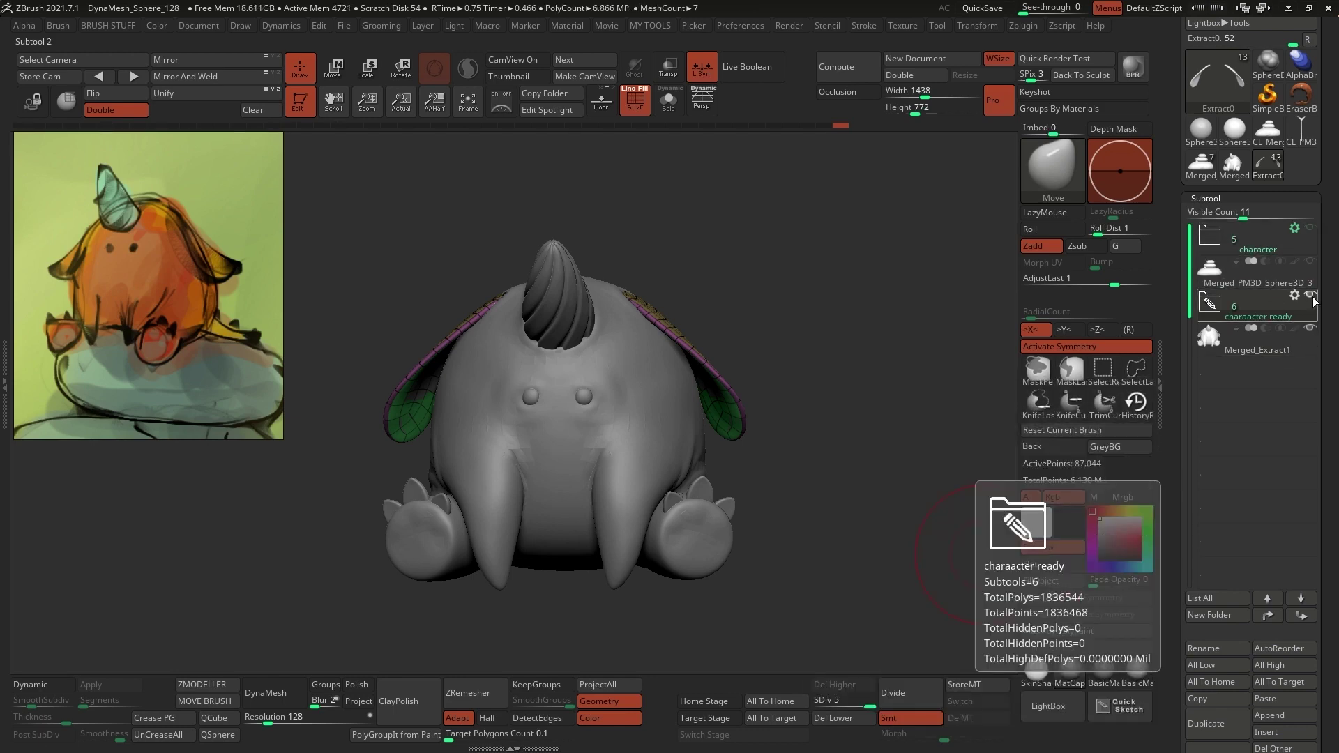
# - Select the Merged_Extract1 subtool and turn on the visibility of the stacked rocks subtool
pyautogui.click(1306, 348)
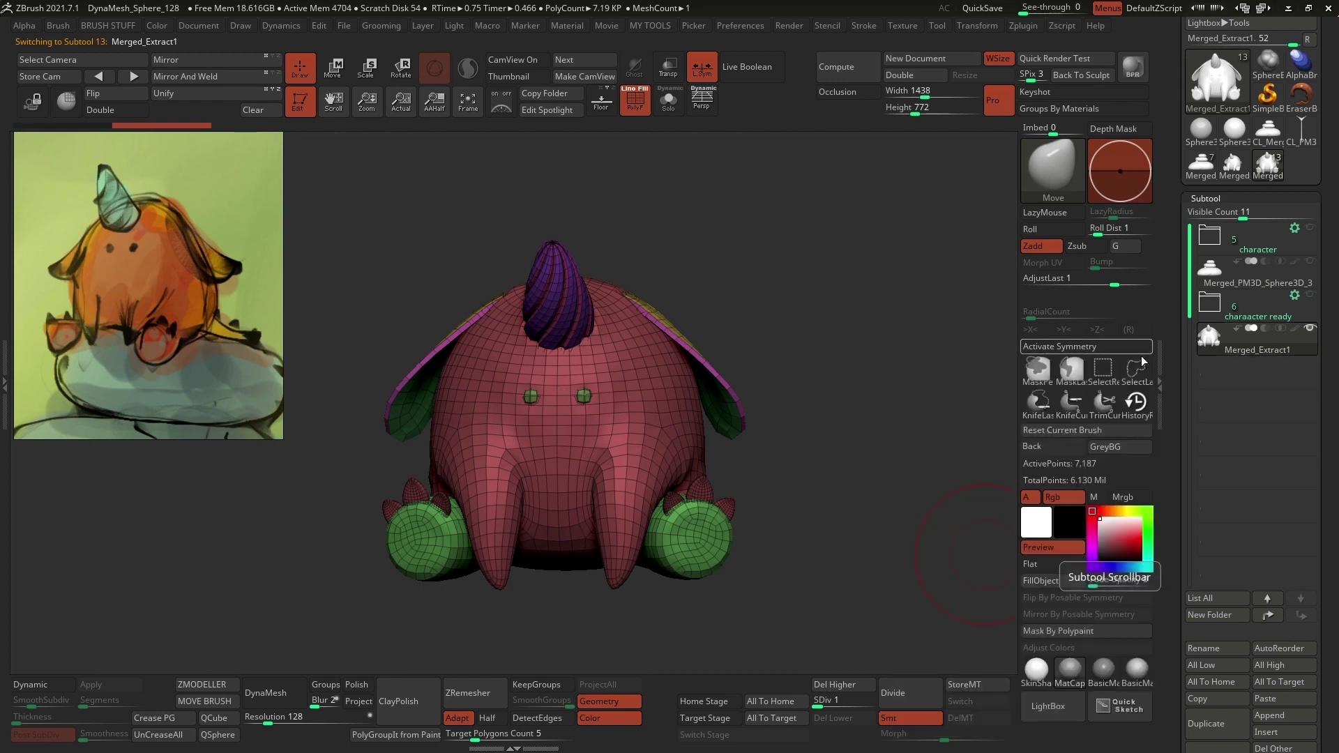
pyautogui.moveTo(1277, 311)
pyautogui.click(1310, 262)
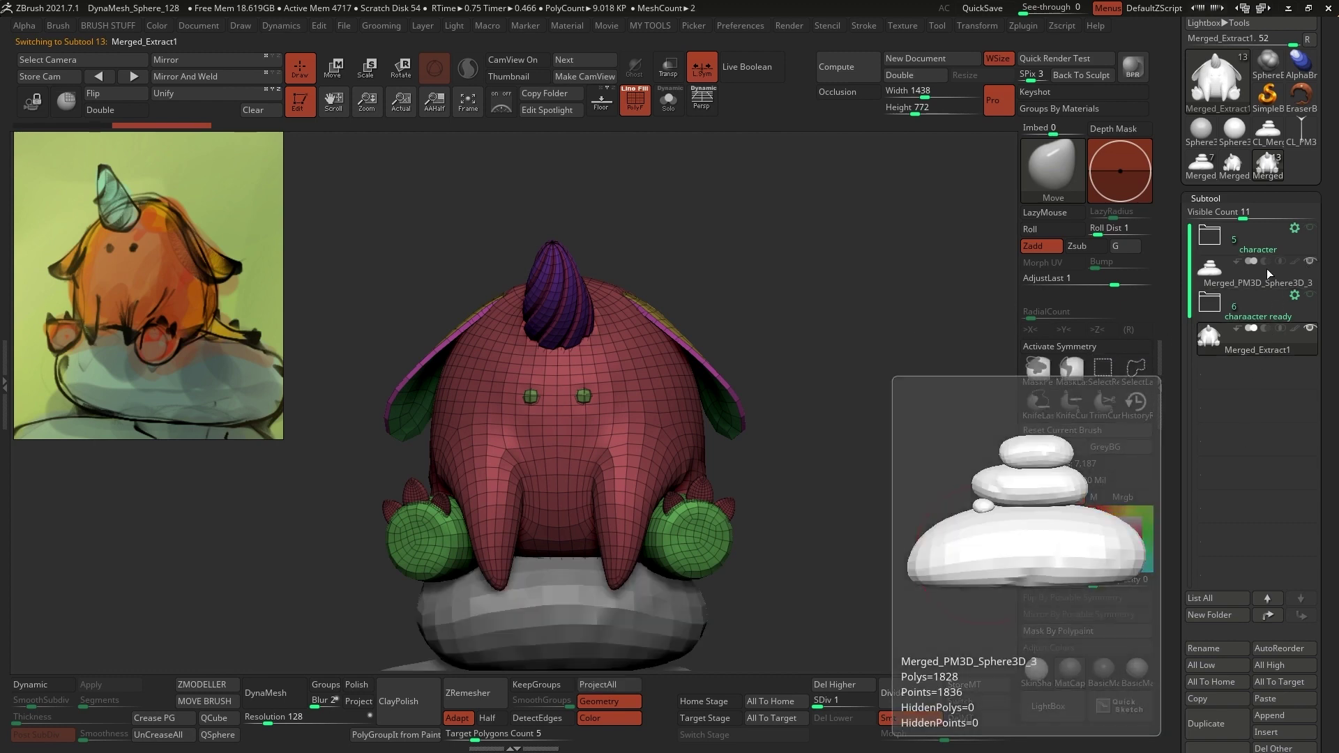
pyautogui.keyDown('alt'); pyautogui.moveTo(823, 477); pyautogui.dragTo(816, 384); pyautogui.keyUp('alt')
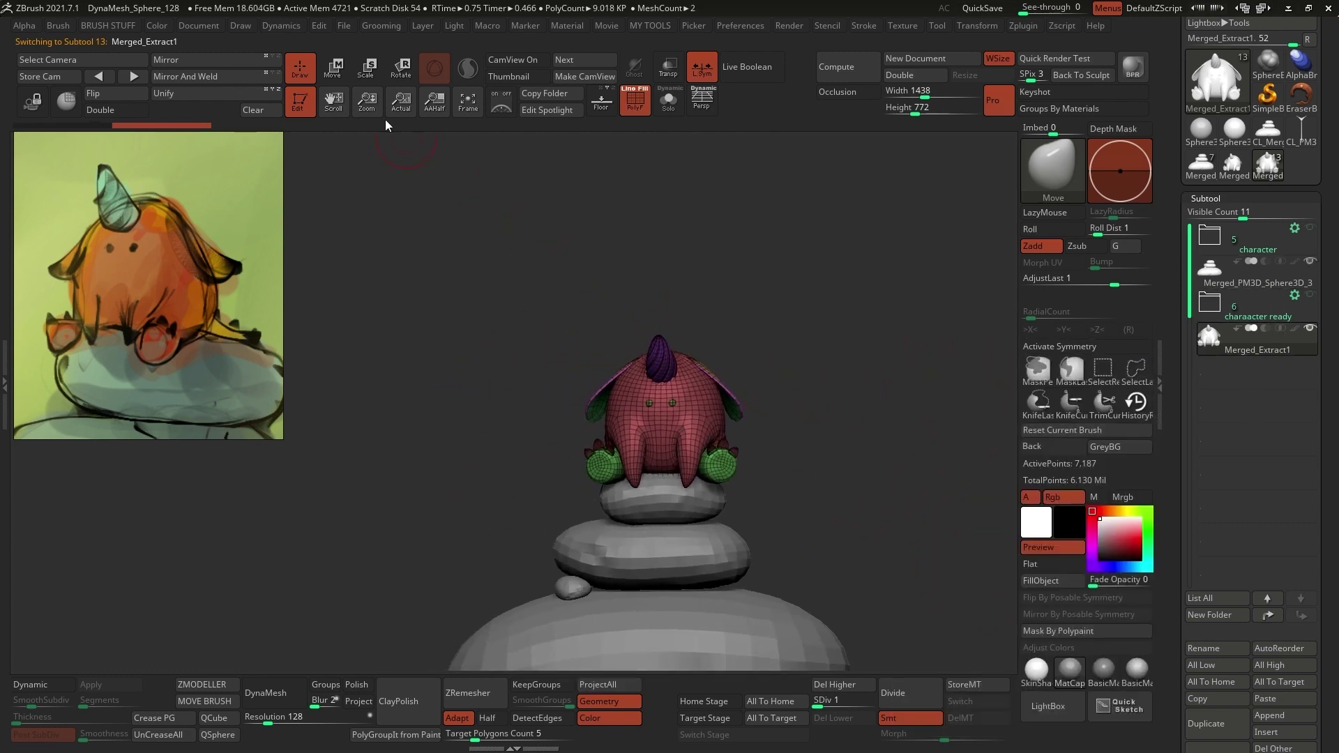
# - Scale the merged character down with the gizmo so that it sits on the top rock
pyautogui.press('w')
pyautogui.moveTo(663, 333); pyautogui.dragTo(678, 377)
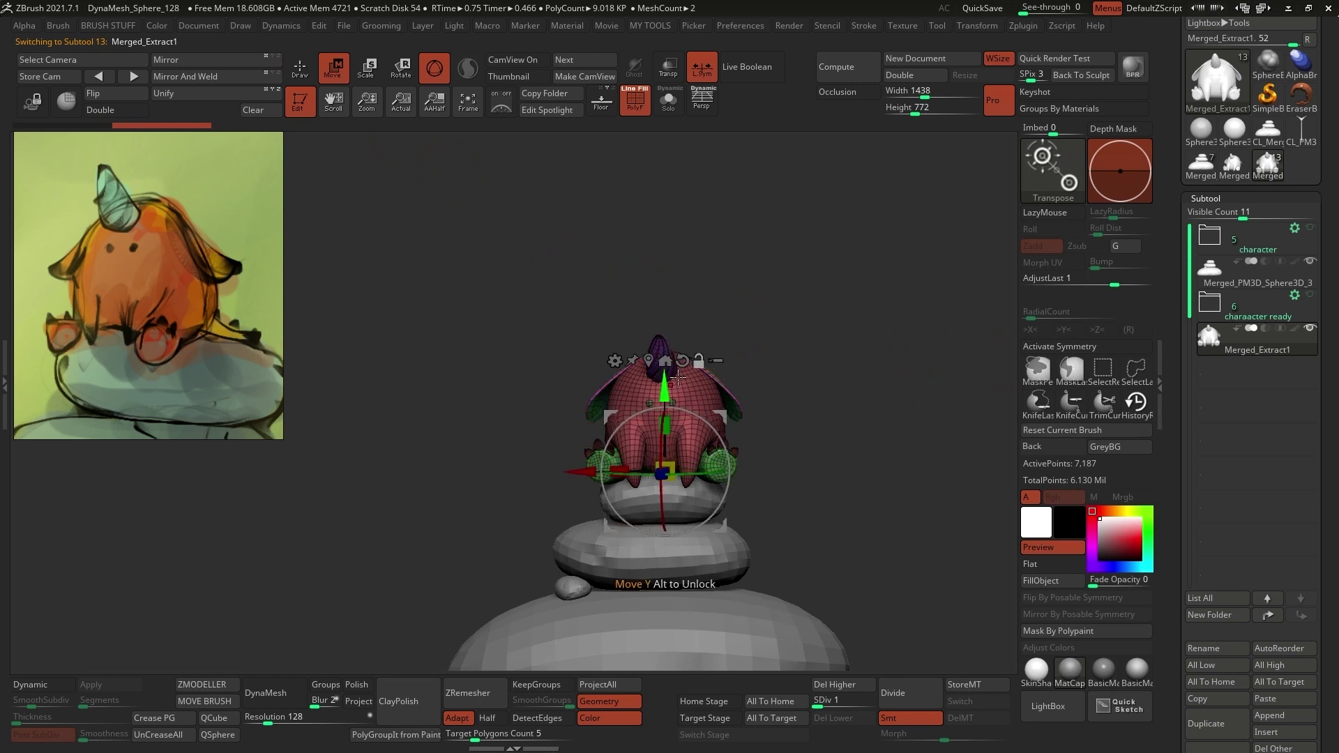
pyautogui.moveTo(673, 462); pyautogui.dragTo(651, 481)
pyautogui.moveTo(767, 431)
pyautogui.keyDown('alt'); pyautogui.mouseDown()
pyautogui.moveTo(777, 380)
pyautogui.moveTo(773, 432)
pyautogui.mouseUp(); pyautogui.keyUp('alt')
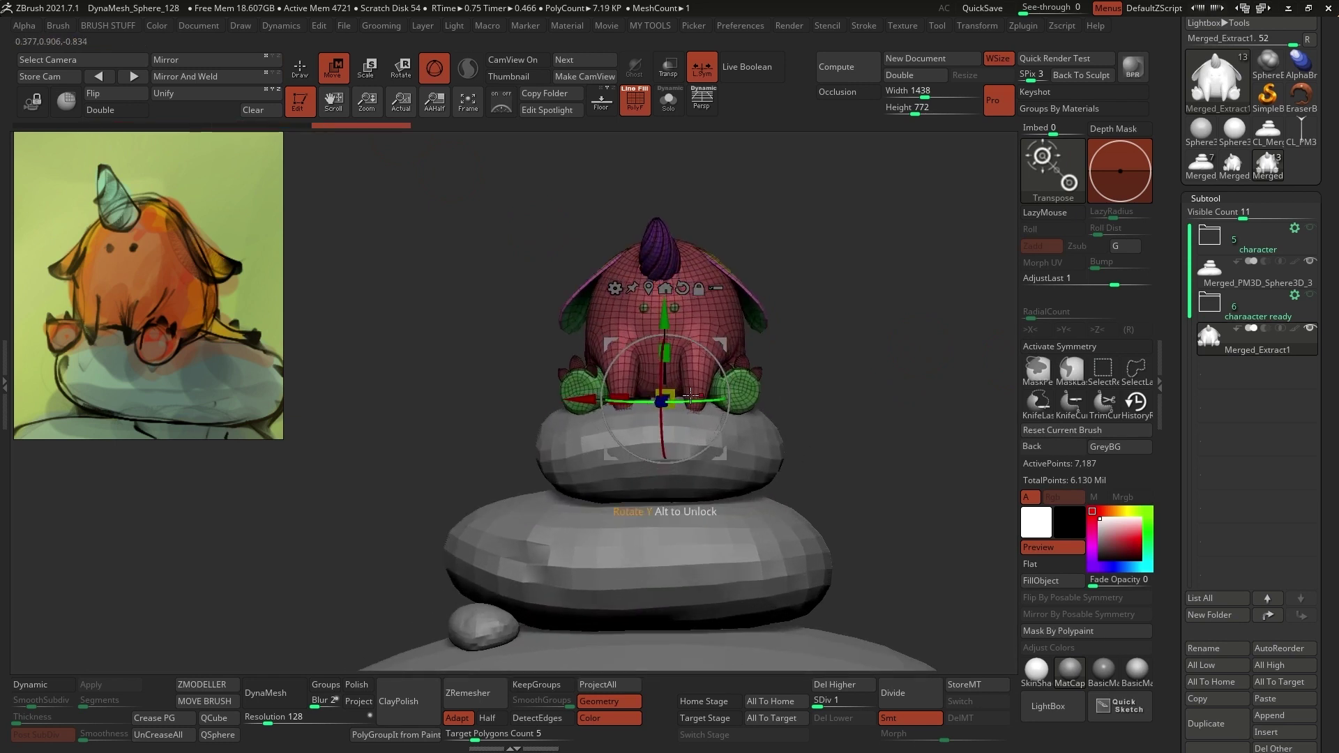
# - Rotate the merged character about 29 degrees around its vertical axis and settle it on the top rock
pyautogui.keyDown('shift'); pyautogui.moveTo(710, 364); pyautogui.dragTo(713, 401, button='right'); pyautogui.keyUp('shift')
pyautogui.moveTo(722, 344); pyautogui.dragTo(694, 375)
pyautogui.moveTo(684, 384); pyautogui.dragTo(699, 414)
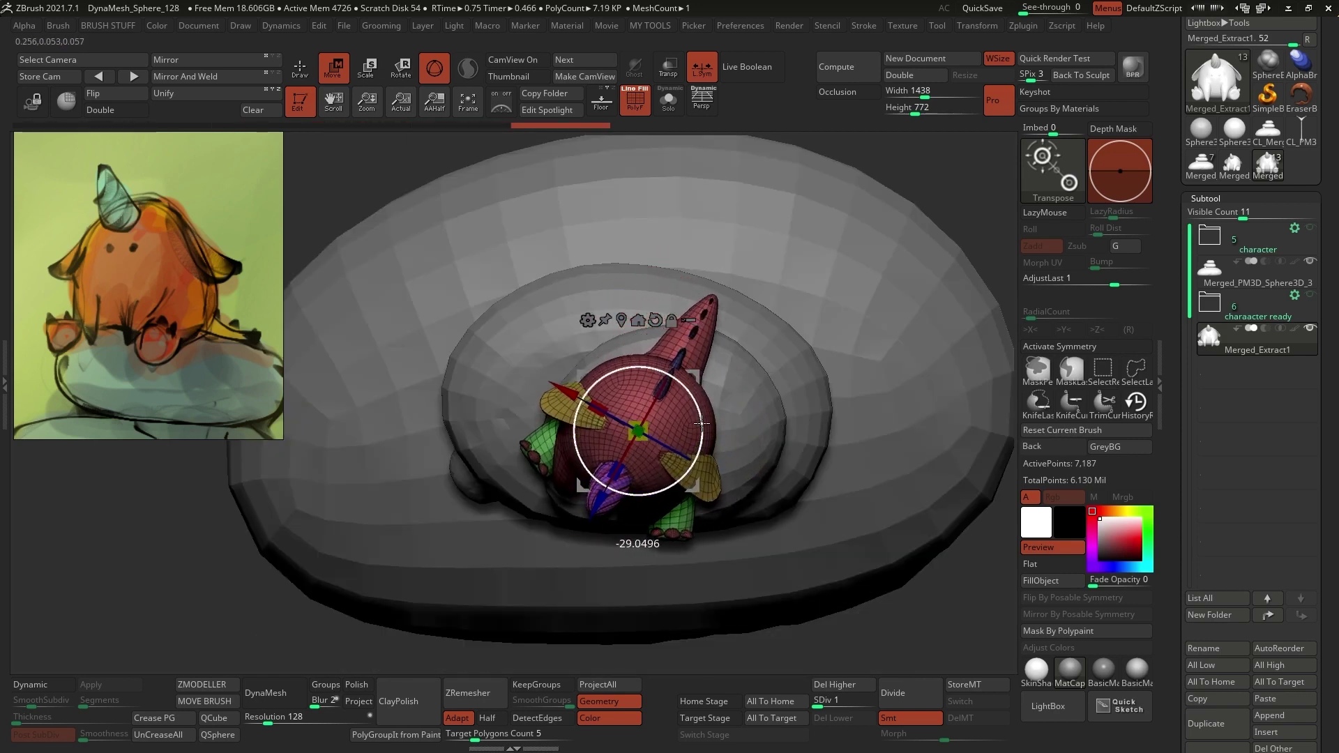
pyautogui.keyDown('shift'); pyautogui.moveTo(708, 412); pyautogui.dragTo(715, 364, button='right'); pyautogui.keyUp('shift')
pyautogui.keyDown('alt'); pyautogui.moveTo(716, 364); pyautogui.dragTo(717, 284); pyautogui.keyUp('alt')
pyautogui.moveTo(696, 426); pyautogui.dragTo(699, 421)
pyautogui.moveTo(770, 397); pyautogui.dragTo(670, 422)
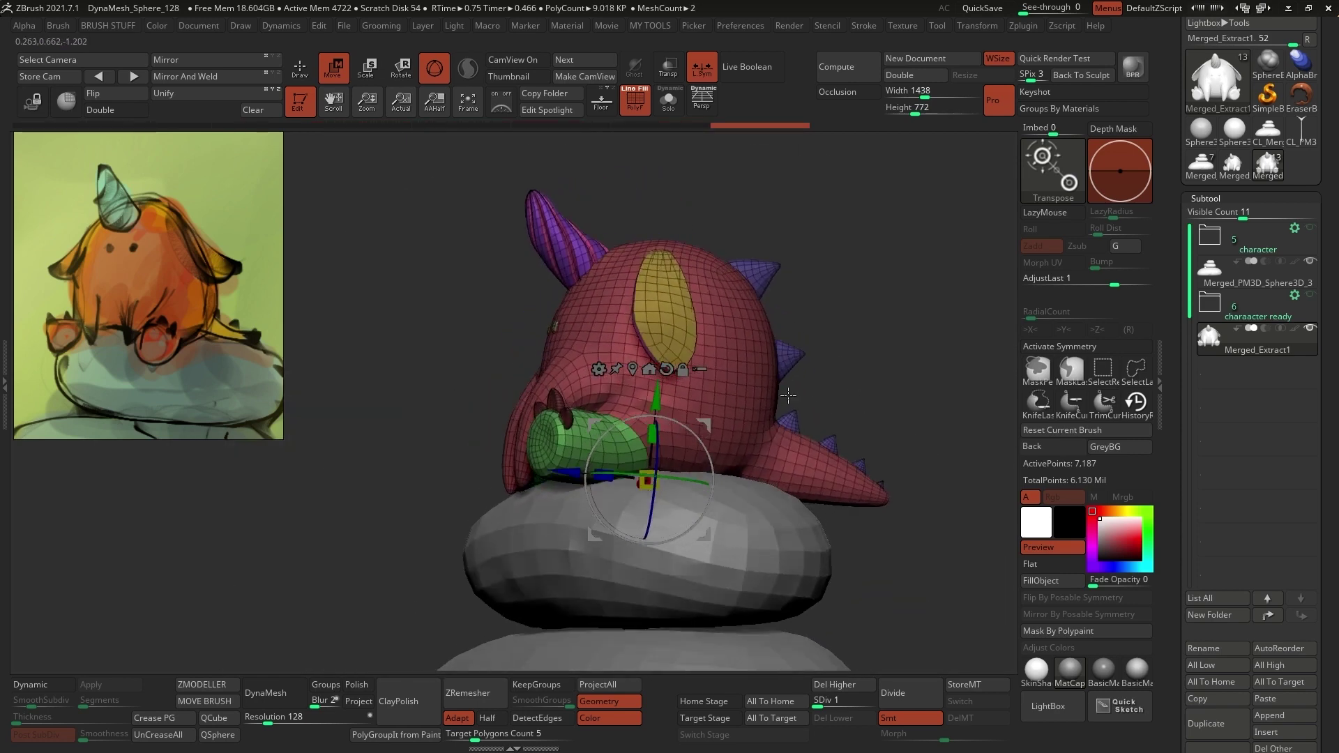
pyautogui.moveTo(572, 481)
pyautogui.mouseDown()
pyautogui.moveTo(585, 493)
pyautogui.moveTo(781, 436)
pyautogui.moveTo(732, 427)
pyautogui.moveTo(772, 386)
pyautogui.moveTo(844, 419)
pyautogui.mouseUp()
pyautogui.press('q')
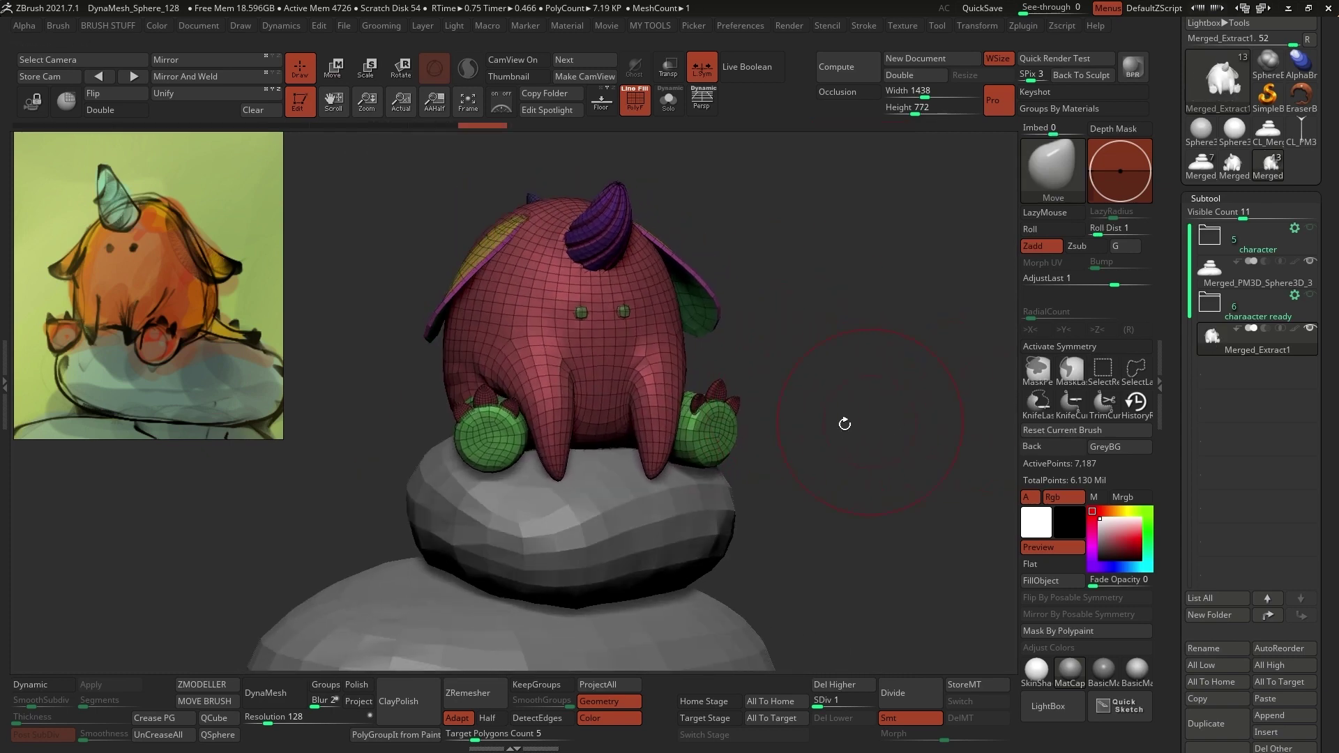
# - Enable Double display on the merged character and try regrouping its parts, isolating the body and feet to check the polygroups
pyautogui.keyDown('ctrl'); pyautogui.keyDown('shift'); pyautogui.click(740, 412); pyautogui.keyUp('shift'); pyautogui.keyUp('ctrl')
pyautogui.keyDown('ctrl'); pyautogui.keyDown('shift'); pyautogui.moveTo(754, 406); pyautogui.dragTo(795, 401); pyautogui.keyUp('shift'); pyautogui.keyUp('ctrl')
pyautogui.click(133, 111)
pyautogui.keyDown('ctrl'); pyautogui.keyDown('shift'); pyautogui.click(645, 349); pyautogui.keyUp('shift'); pyautogui.keyUp('ctrl')
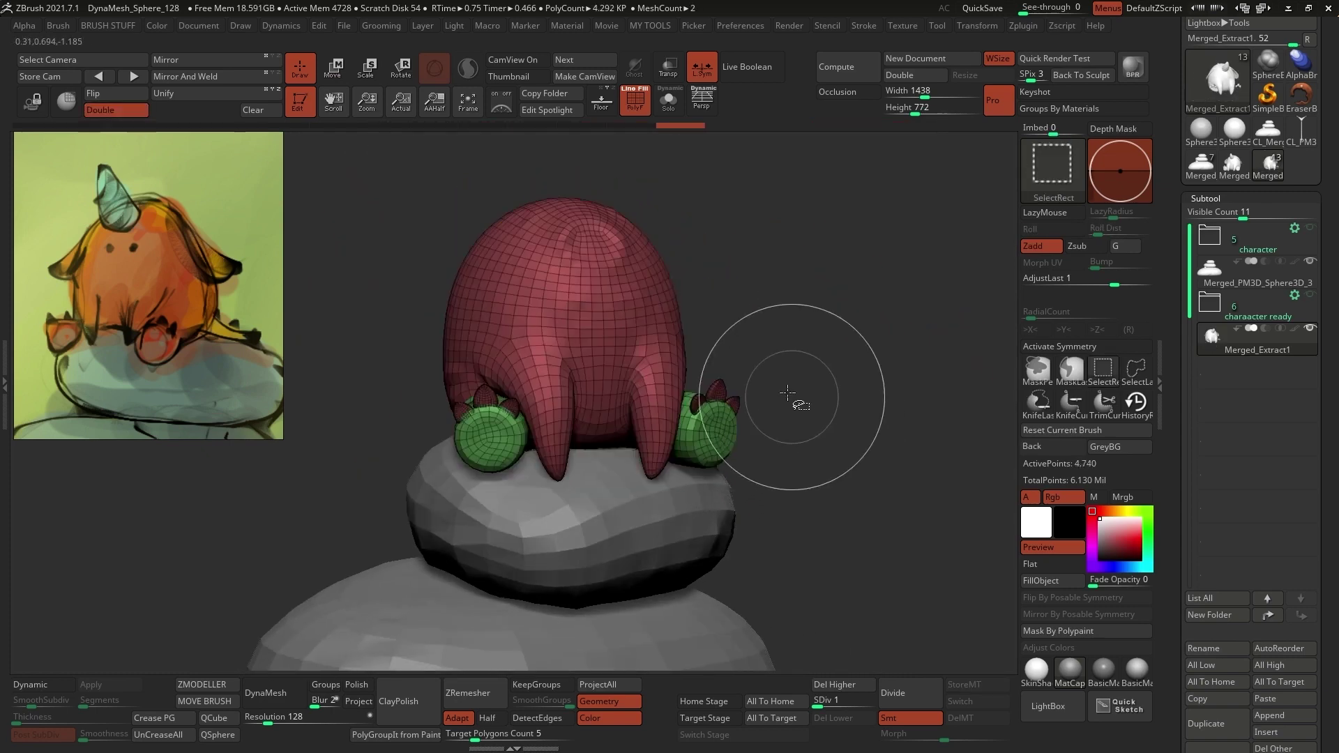
pyautogui.moveTo(781, 453); pyautogui.dragTo(763, 466)
pyautogui.keyDown('ctrl'); pyautogui.keyDown('shift'); pyautogui.click(673, 350); pyautogui.keyUp('shift'); pyautogui.keyUp('ctrl')
pyautogui.keyDown('ctrl'); pyautogui.keyDown('shift'); pyautogui.click(792, 374); pyautogui.keyUp('shift'); pyautogui.keyUp('ctrl')
pyautogui.click(776, 255)
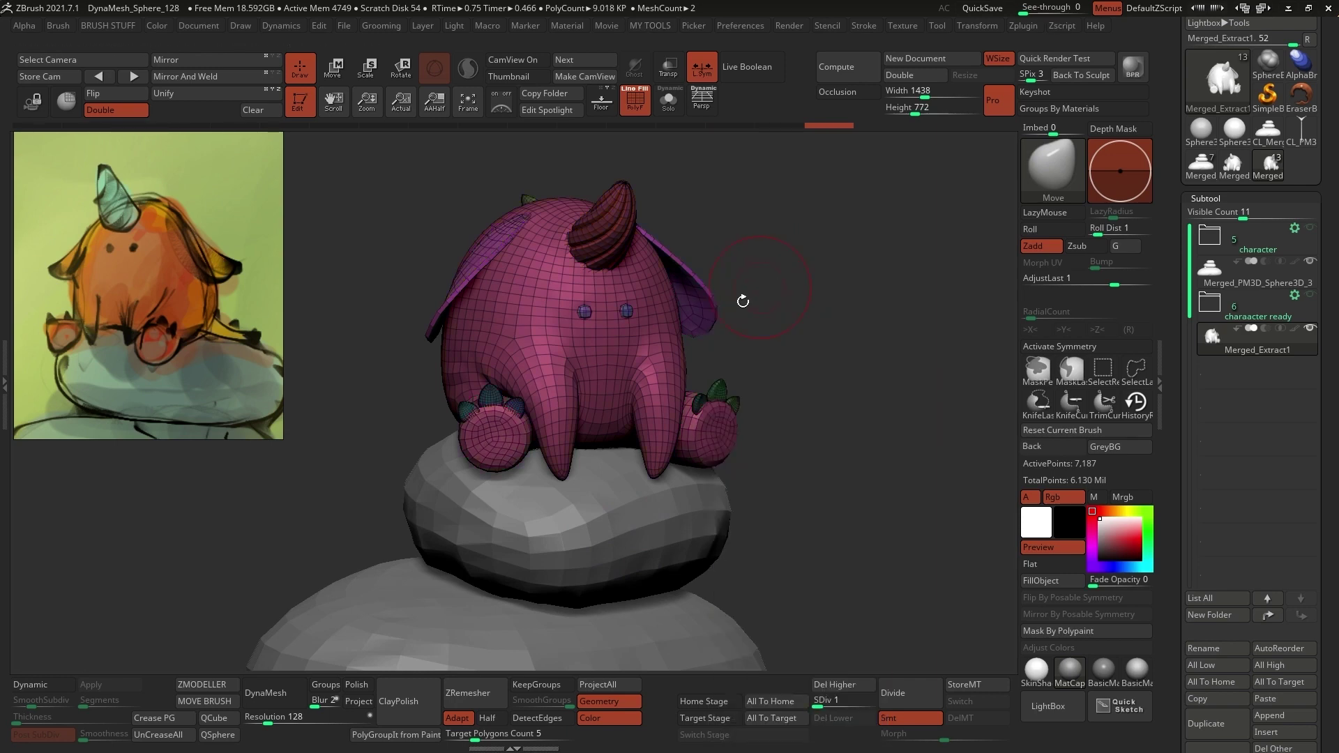
pyautogui.keyDown('ctrl'); pyautogui.keyDown('shift'); pyautogui.click(728, 412); pyautogui.keyUp('shift'); pyautogui.keyUp('ctrl')
pyautogui.keyDown('ctrl'); pyautogui.keyDown('shift'); pyautogui.click(779, 376); pyautogui.keyUp('shift'); pyautogui.keyUp('ctrl')
pyautogui.keyDown('ctrl'); pyautogui.keyDown('shift'); pyautogui.click(673, 369); pyautogui.keyUp('shift'); pyautogui.keyUp('ctrl')
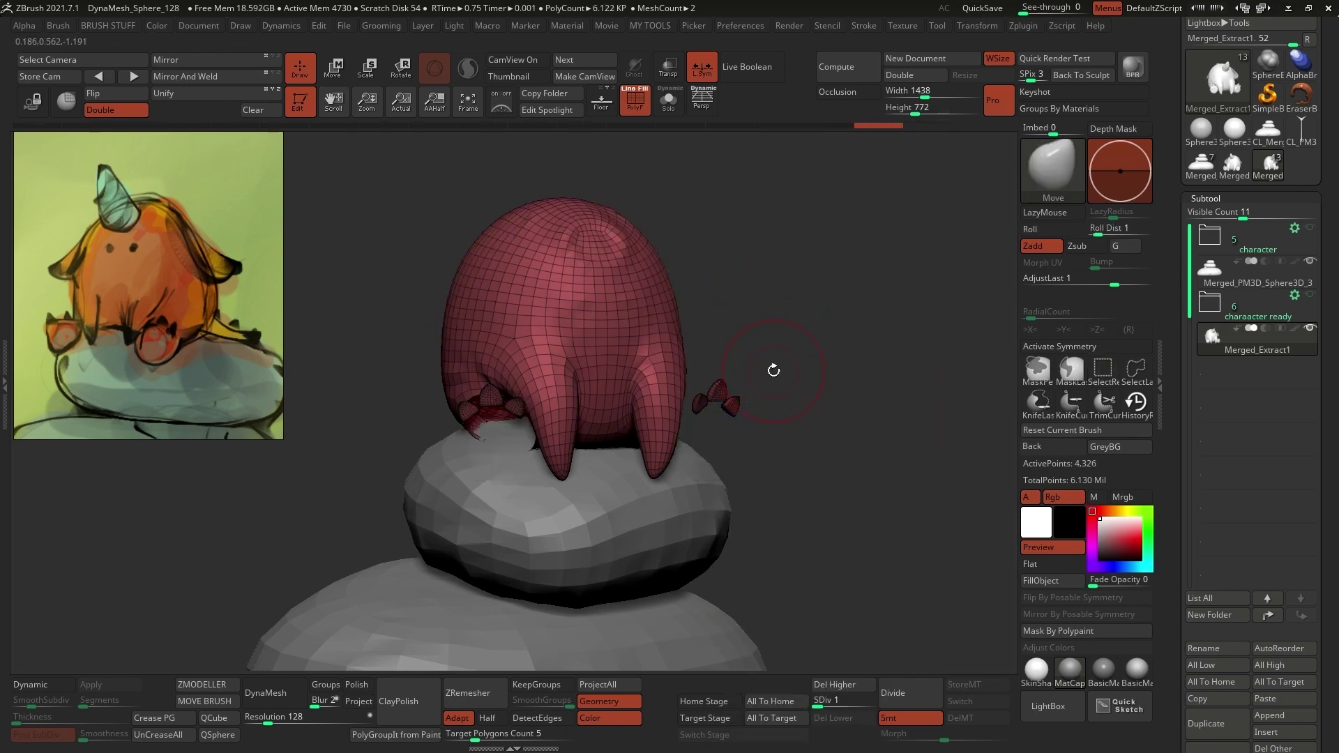
# - Isolate the merged character's body, assign it its own polygroup and show the whole mesh again
pyautogui.click(776, 255)
pyautogui.keyDown('ctrl'); pyautogui.keyDown('shift'); pyautogui.click(668, 301); pyautogui.keyUp('shift'); pyautogui.keyUp('ctrl')
pyautogui.hotkey('ctrl', 'w')
pyautogui.keyDown('ctrl'); pyautogui.keyDown('shift'); pyautogui.click(782, 338); pyautogui.keyUp('shift'); pyautogui.keyUp('ctrl')
# - Mask the whole merged character except one foot and its claws
pyautogui.keyDown('ctrl'); pyautogui.keyDown('shift'); pyautogui.click(719, 429); pyautogui.keyUp('shift'); pyautogui.keyUp('ctrl')
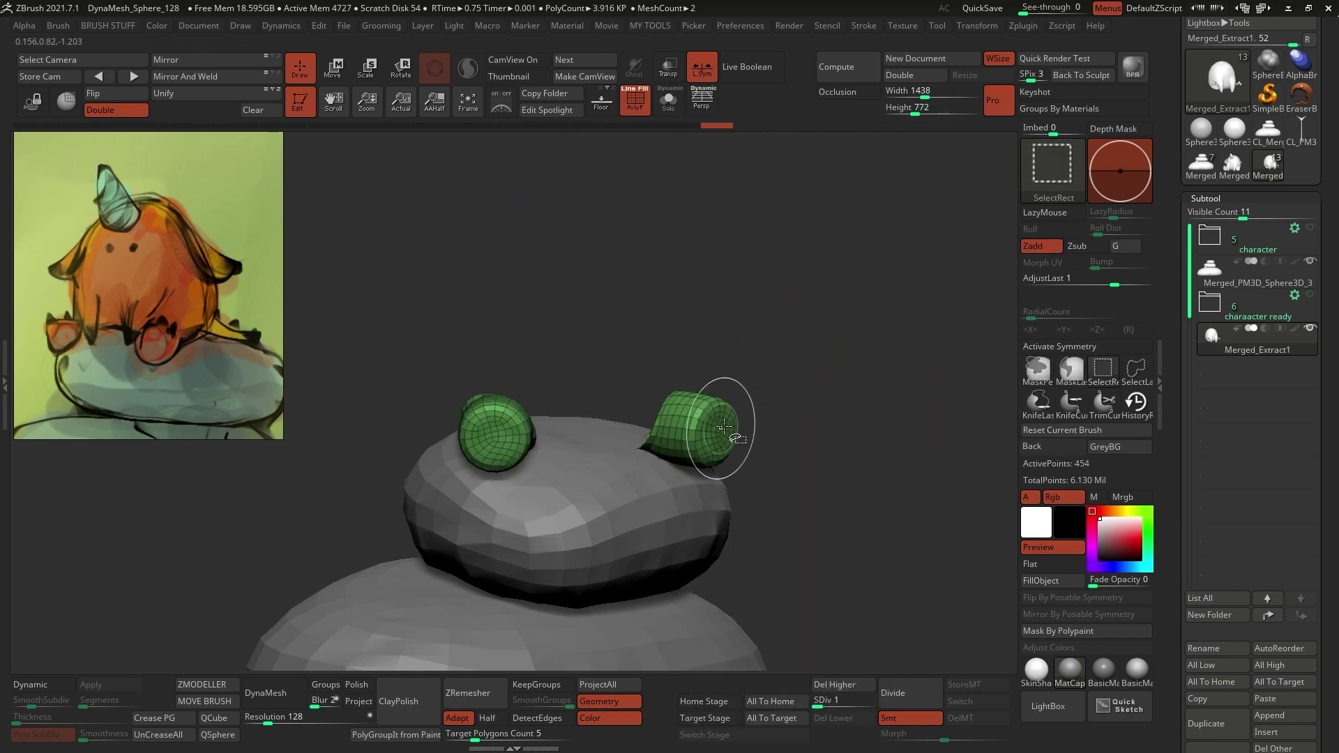
pyautogui.keyDown('ctrl'); pyautogui.keyDown('shift'); pyautogui.click(722, 428); pyautogui.keyUp('shift'); pyautogui.keyUp('ctrl')
pyautogui.keyDown('ctrl'); pyautogui.keyDown('shift'); pyautogui.click(735, 401); pyautogui.keyUp('shift'); pyautogui.keyUp('ctrl')
pyautogui.keyDown('ctrl'); pyautogui.click(791, 414); pyautogui.keyUp('ctrl')
pyautogui.moveTo(797, 418); pyautogui.dragTo(779, 397)
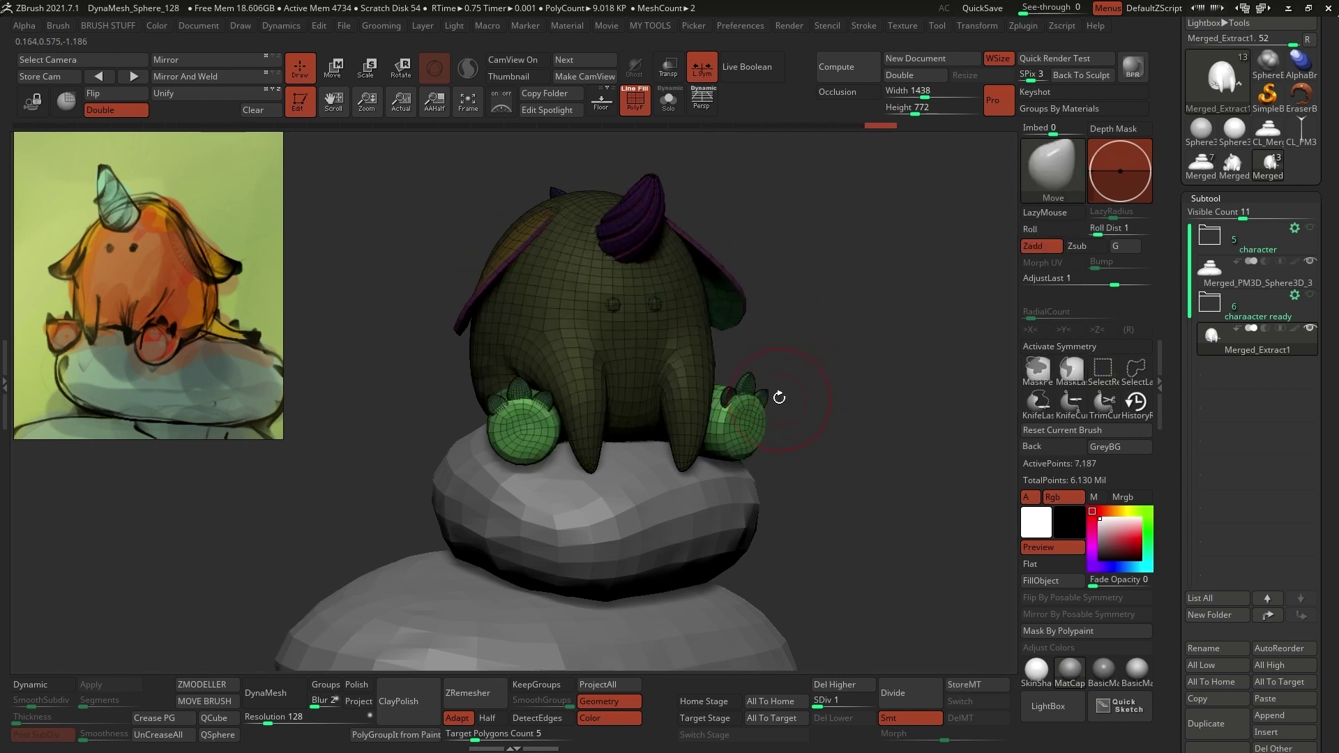
pyautogui.keyDown('ctrl'); pyautogui.keyDown('shift'); pyautogui.moveTo(867, 272); pyautogui.dragTo(627, 524); pyautogui.keyUp('shift'); pyautogui.keyUp('ctrl')
pyautogui.keyDown('ctrl'); pyautogui.keyDown('shift'); pyautogui.click(823, 363); pyautogui.keyUp('shift'); pyautogui.keyUp('ctrl')
pyautogui.keyDown('ctrl'); pyautogui.moveTo(851, 257); pyautogui.dragTo(645, 514); pyautogui.keyUp('ctrl')
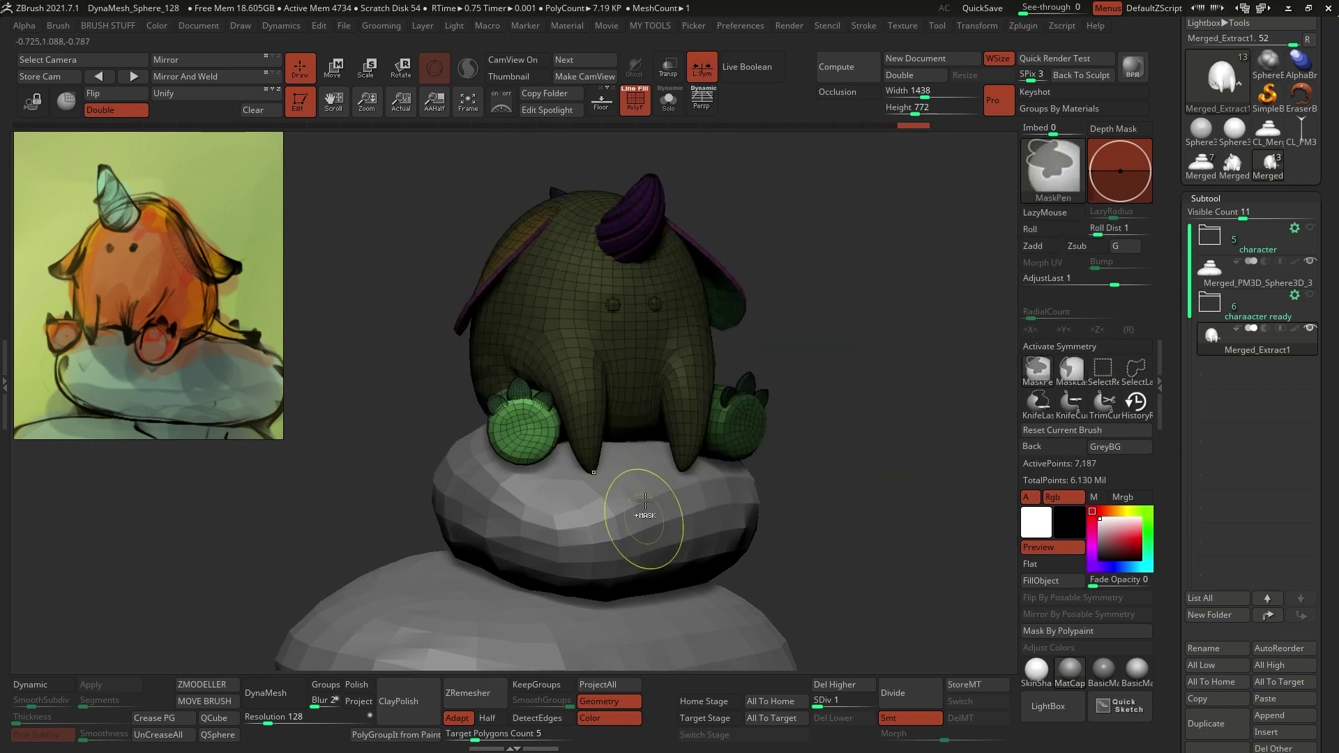
# - Place the gizmo at the unmasked foot and soften the mask edge around it
pyautogui.press('w')
pyautogui.click(569, 320)
pyautogui.moveTo(575, 327); pyautogui.dragTo(660, 349, button='right')
pyautogui.click(300, 67)
pyautogui.keyDown('ctrl'); pyautogui.click(541, 353); pyautogui.keyUp('ctrl')
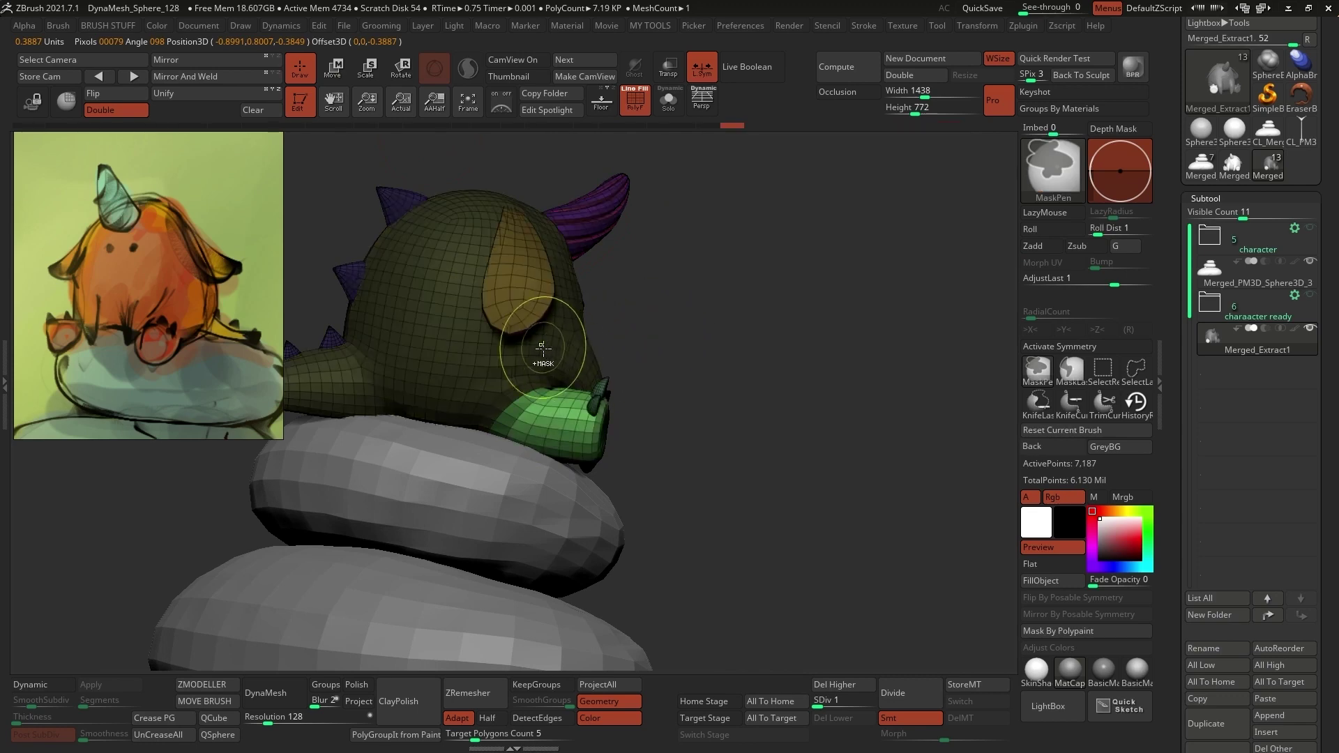
pyautogui.keyDown('ctrl'); pyautogui.click(541, 349); pyautogui.keyUp('ctrl')
# - Tilt the unmasked foot about 8.6 degrees and turn it about 4.6 degrees with the gizmo, then clear the mask
pyautogui.click(334, 68)
pyautogui.moveTo(774, 320); pyautogui.dragTo(723, 339)
pyautogui.moveTo(702, 410); pyautogui.dragTo(645, 427)
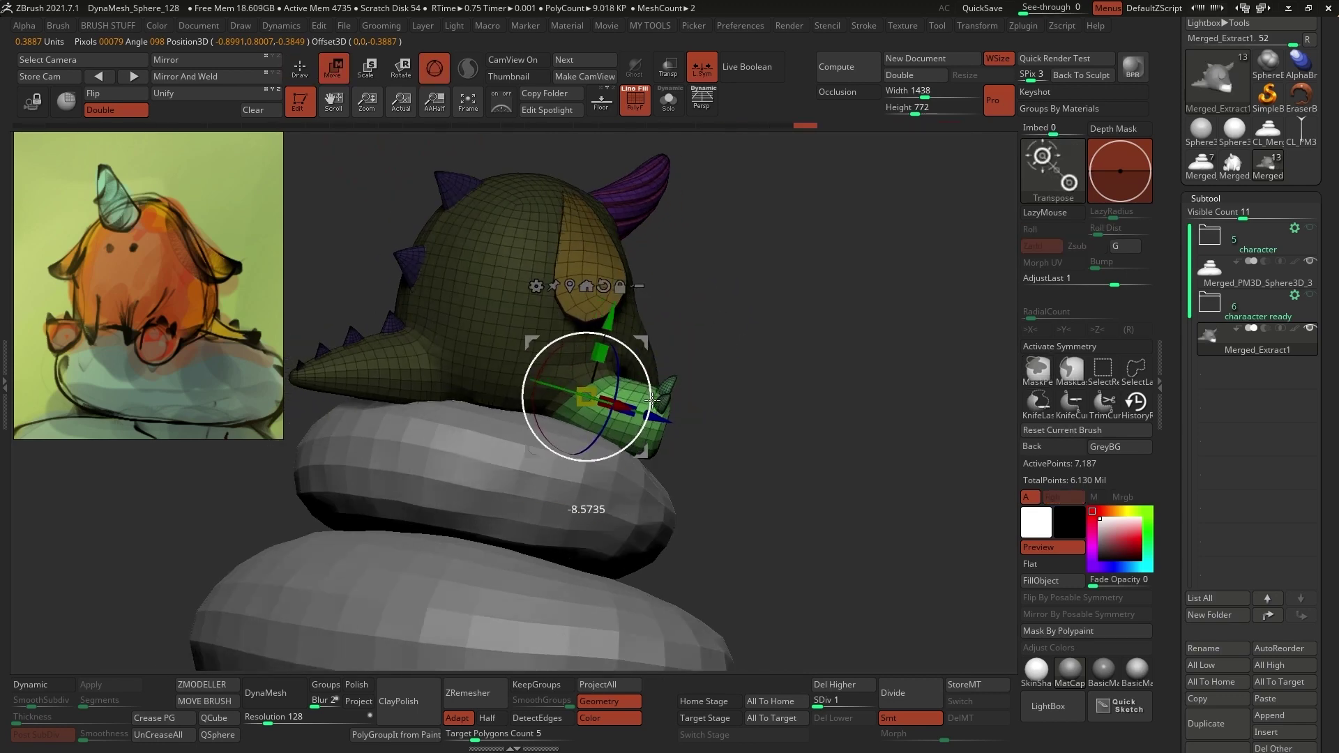
pyautogui.moveTo(791, 391); pyautogui.dragTo(599, 442)
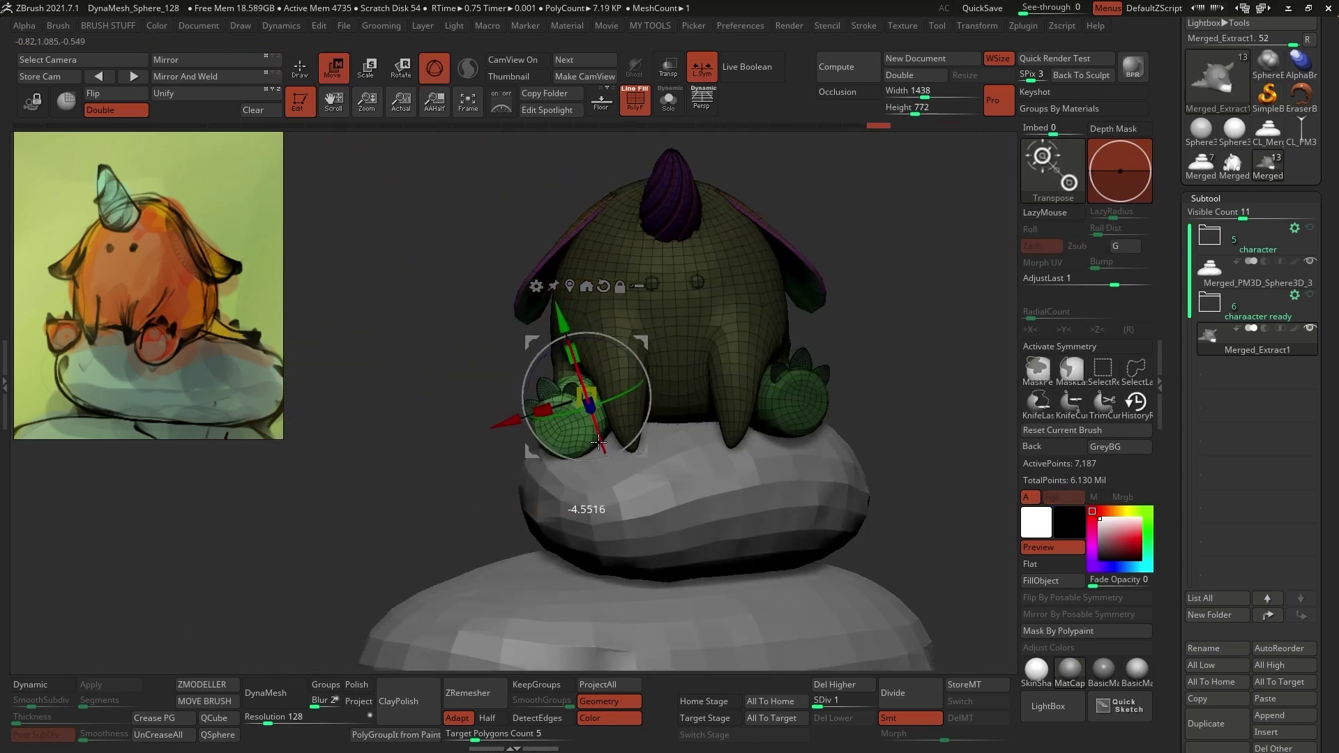
pyautogui.press('q')
pyautogui.keyDown('ctrl'); pyautogui.moveTo(434, 436); pyautogui.dragTo(457, 481); pyautogui.keyUp('ctrl')
# - Isolate the body in solo mode and hide everything except the tip of one arm
pyautogui.keyDown('ctrl'); pyautogui.keyDown('shift'); pyautogui.click(670, 335); pyautogui.keyUp('shift'); pyautogui.keyUp('ctrl')
pyautogui.moveTo(676, 349)
pyautogui.mouseDown(button='right')
pyautogui.moveTo(607, 376)
pyautogui.moveTo(575, 373)
pyautogui.moveTo(588, 422)
pyautogui.mouseUp(button='right')
pyautogui.click(669, 100)
pyautogui.keyDown('ctrl'); pyautogui.keyDown('shift'); pyautogui.moveTo(600, 412); pyautogui.dragTo(537, 460); pyautogui.keyUp('shift'); pyautogui.keyUp('ctrl')
pyautogui.hotkey('ctrl', 'z')
pyautogui.keyDown('ctrl'); pyautogui.keyDown('shift'); pyautogui.moveTo(599, 412); pyautogui.dragTo(540, 478); pyautogui.keyUp('shift'); pyautogui.keyUp('ctrl')
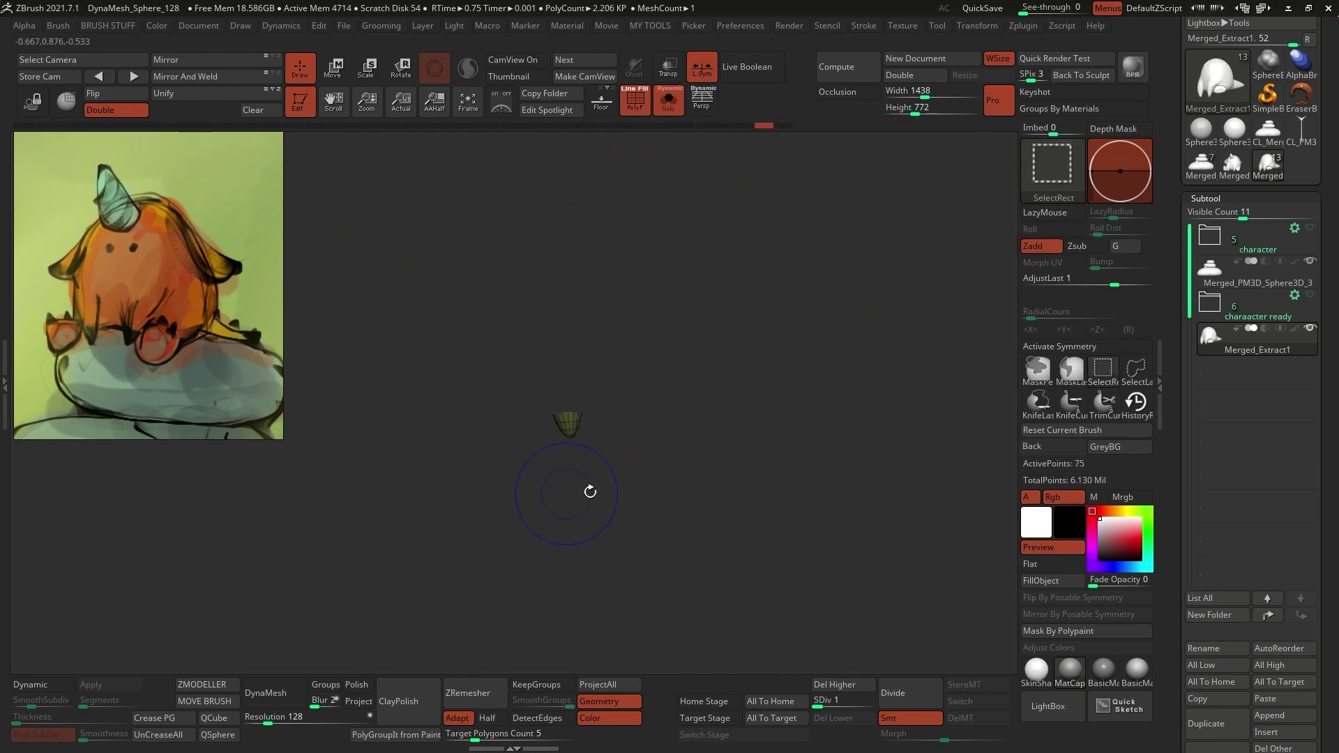
# - Grow and trim the visible area up to the shoulder, make that arm a separate polygroup and show the whole mesh
pyautogui.scroll(-10, 1252, 399)
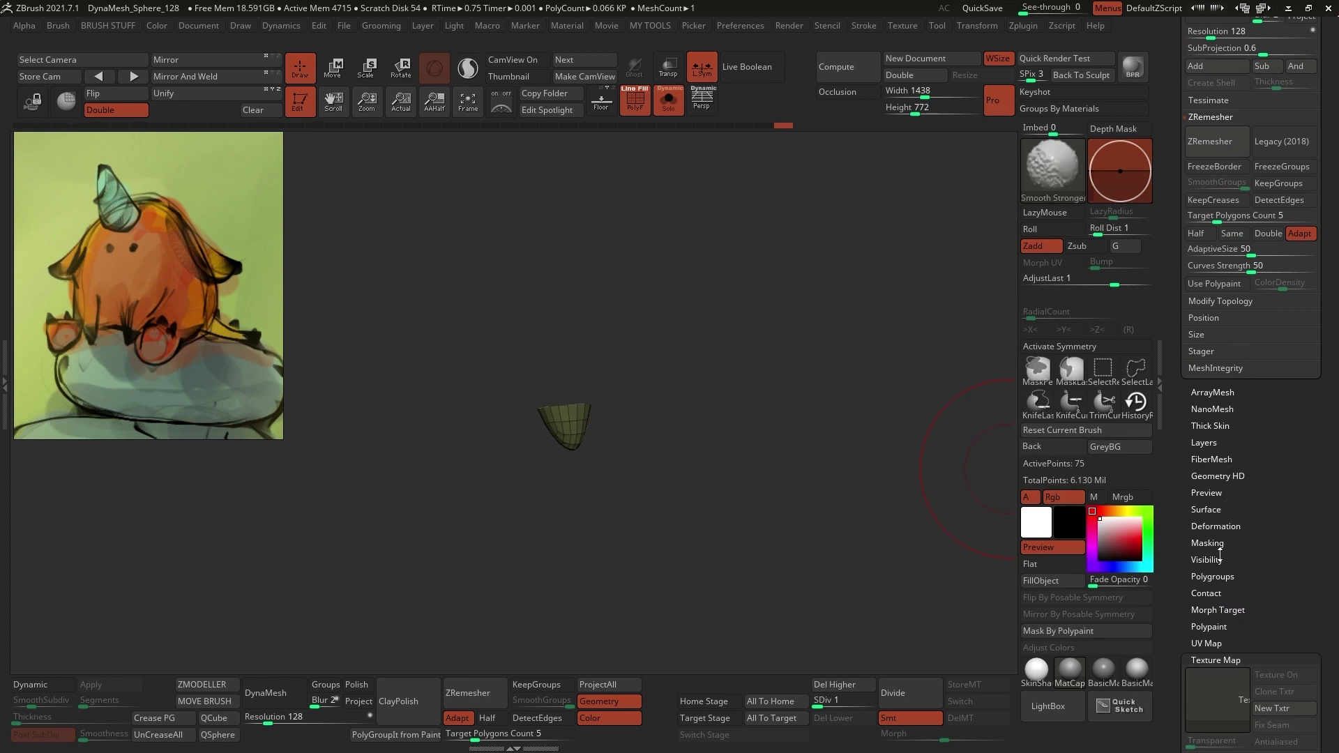
pyautogui.click(1214, 559)
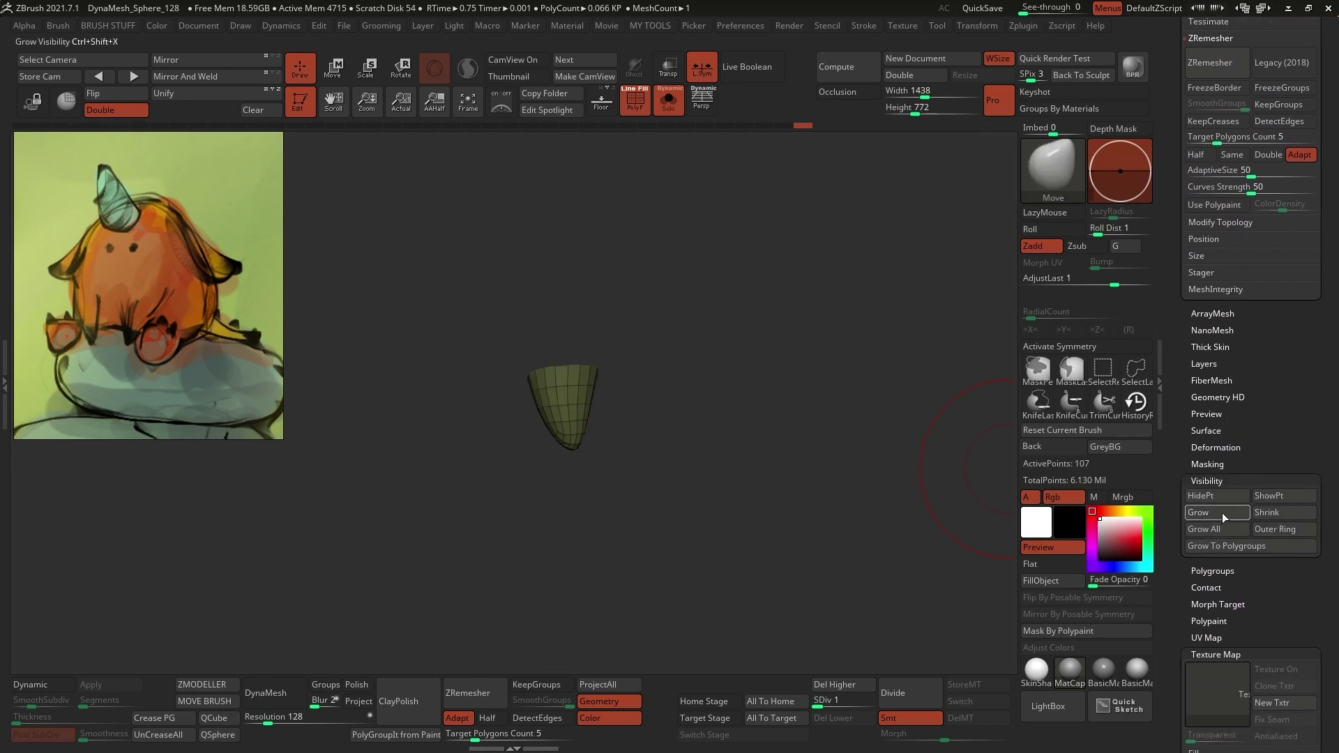
pyautogui.click(1223, 513)
pyautogui.click(1222, 513)
pyautogui.click(1223, 513)
pyautogui.click(1224, 513)
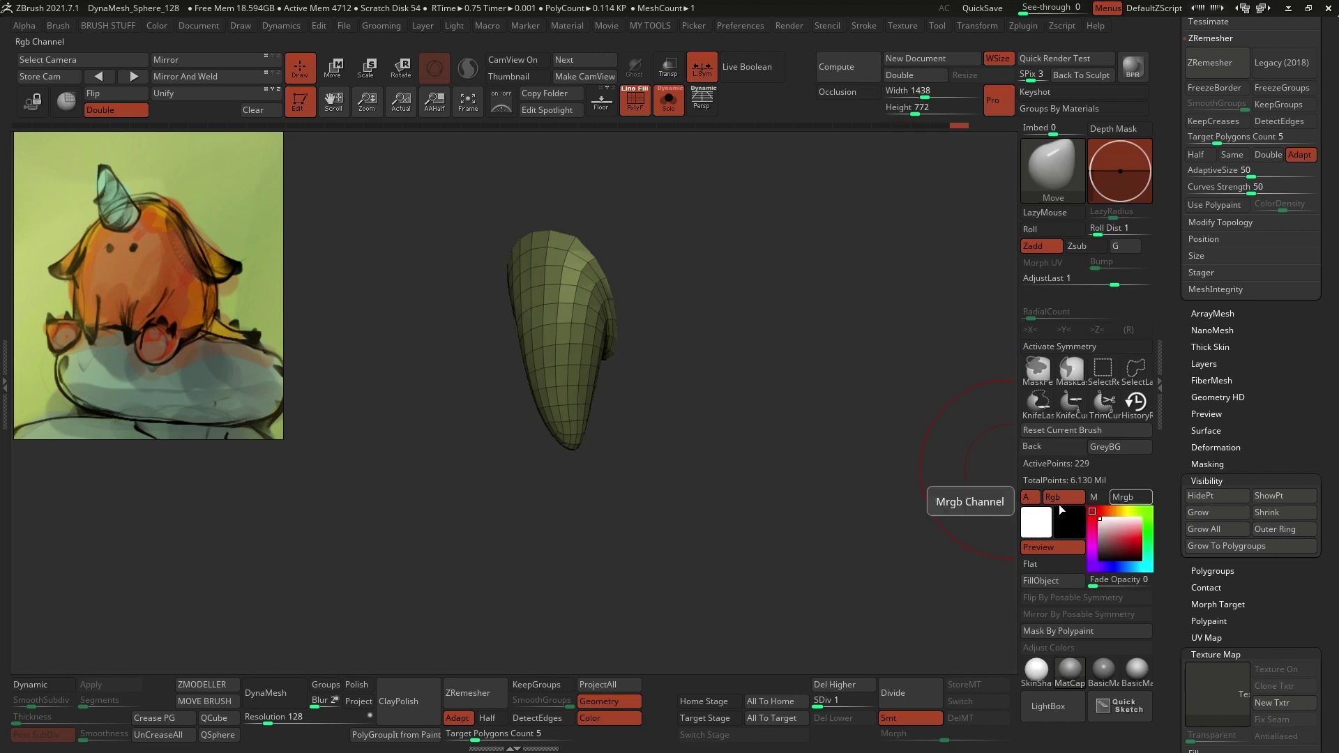
pyautogui.moveTo(928, 508); pyautogui.dragTo(851, 508)
pyautogui.click(1287, 512)
pyautogui.click(1282, 512)
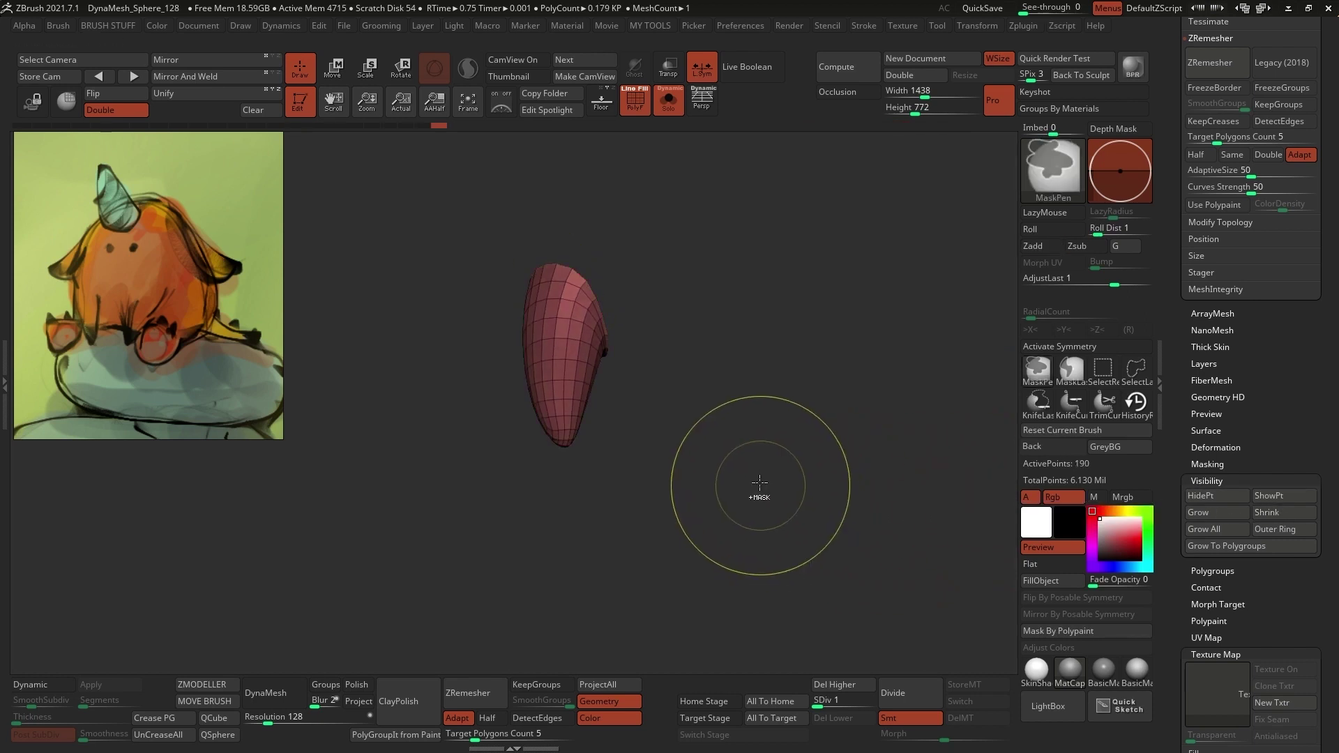
pyautogui.keyDown('ctrl'); pyautogui.keyDown('shift'); pyautogui.click(756, 458); pyautogui.keyUp('shift'); pyautogui.keyUp('ctrl')
# - Isolate the other arm's tip, grow the visible area up the arm and make it its own polygroup with GroupVisible
pyautogui.moveTo(749, 459); pyautogui.dragTo(767, 475)
pyautogui.keyDown('ctrl'); pyautogui.keyDown('shift'); pyautogui.moveTo(673, 439); pyautogui.dragTo(753, 478); pyautogui.keyUp('shift'); pyautogui.keyUp('ctrl')
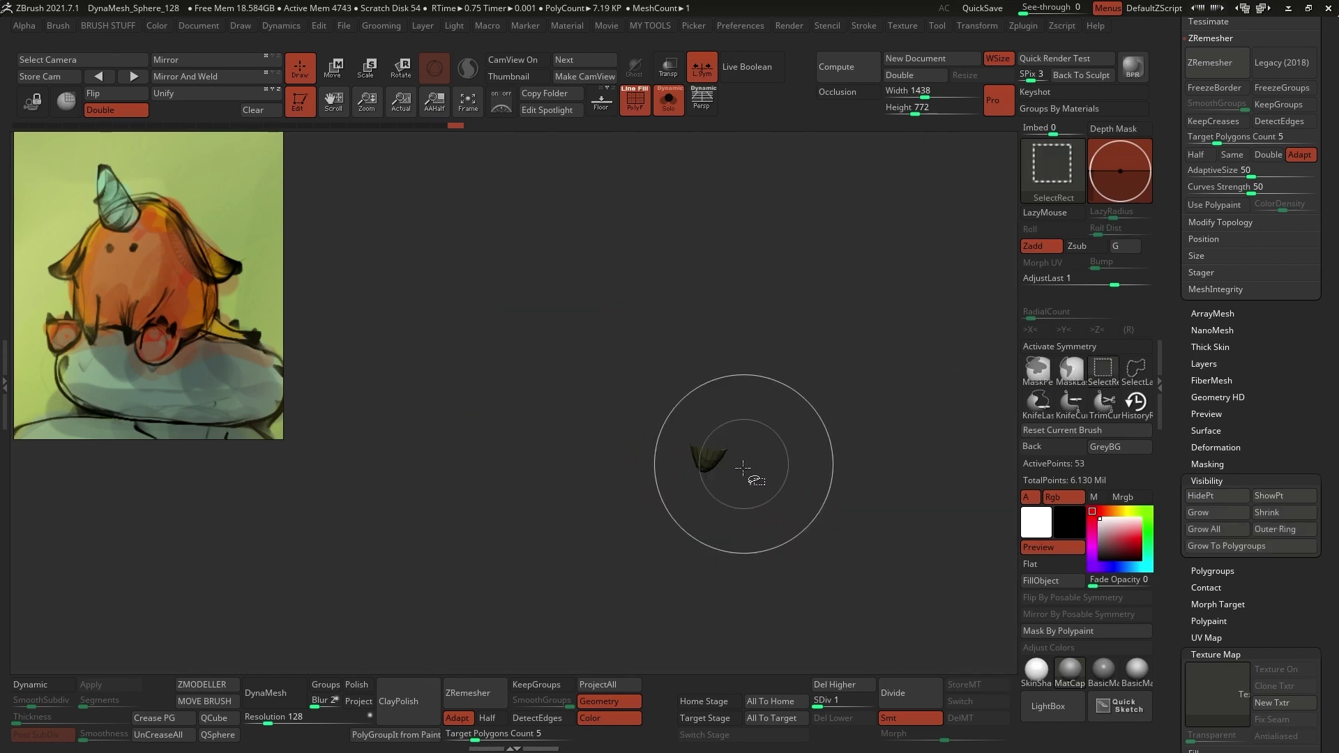
pyautogui.keyDown('ctrl'); pyautogui.keyDown('shift'); pyautogui.click(754, 478); pyautogui.keyUp('shift'); pyautogui.keyUp('ctrl')
pyautogui.moveTo(656, 496); pyautogui.dragTo(802, 423)
pyautogui.click(1221, 512)
pyautogui.click(1222, 512)
pyautogui.click(1222, 512)
pyautogui.click(1213, 571)
pyautogui.click(1213, 534)
pyautogui.keyDown('ctrl'); pyautogui.keyDown('shift'); pyautogui.click(703, 526); pyautogui.keyUp('shift'); pyautogui.keyUp('ctrl')
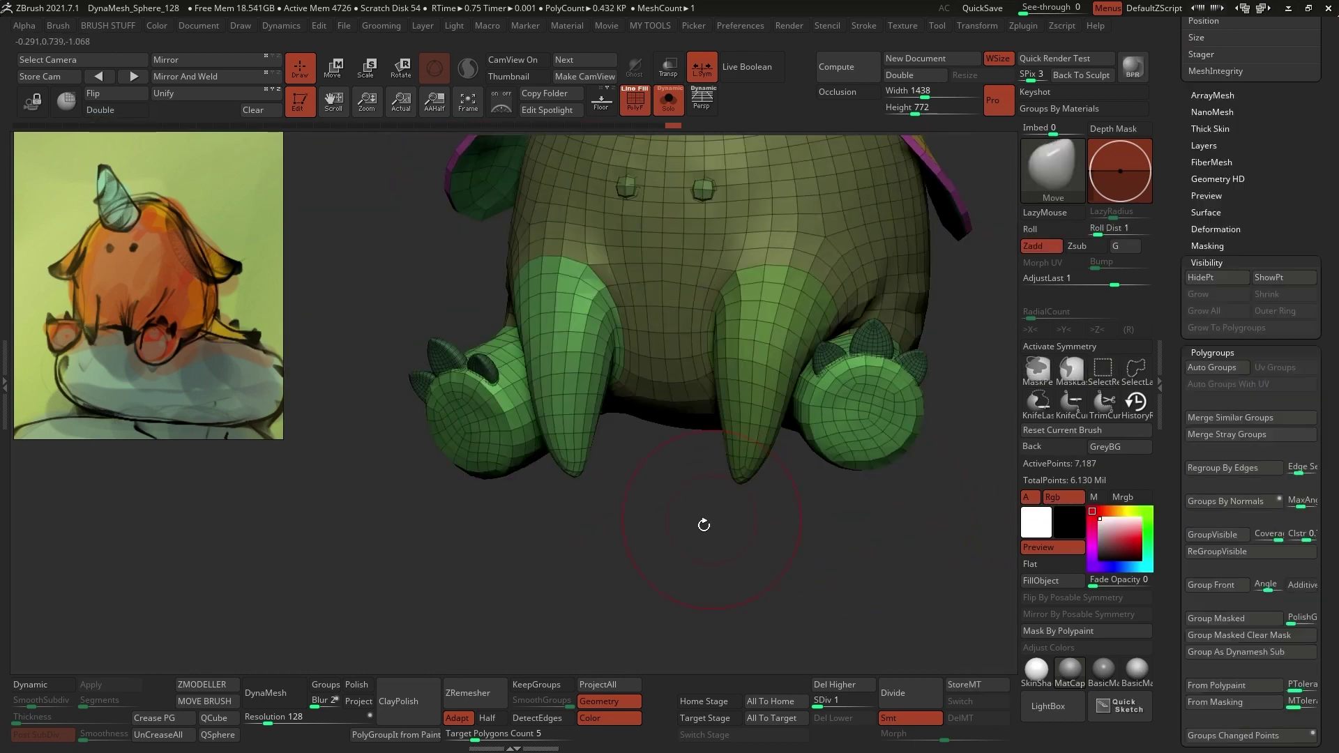
# - Mask everything except one arm, soften the mask edge and adjust the arm's pose with the gizmo
pyautogui.keyDown('ctrl'); pyautogui.click(654, 549); pyautogui.keyUp('ctrl')
pyautogui.keyDown('ctrl'); pyautogui.click(651, 436); pyautogui.keyUp('ctrl')
pyautogui.keyDown('ctrl'); pyautogui.click(651, 436); pyautogui.keyUp('ctrl')
pyautogui.press('w')
pyautogui.keyDown('alt'); pyautogui.moveTo(590, 330); pyautogui.dragTo(643, 276); pyautogui.keyUp('alt')
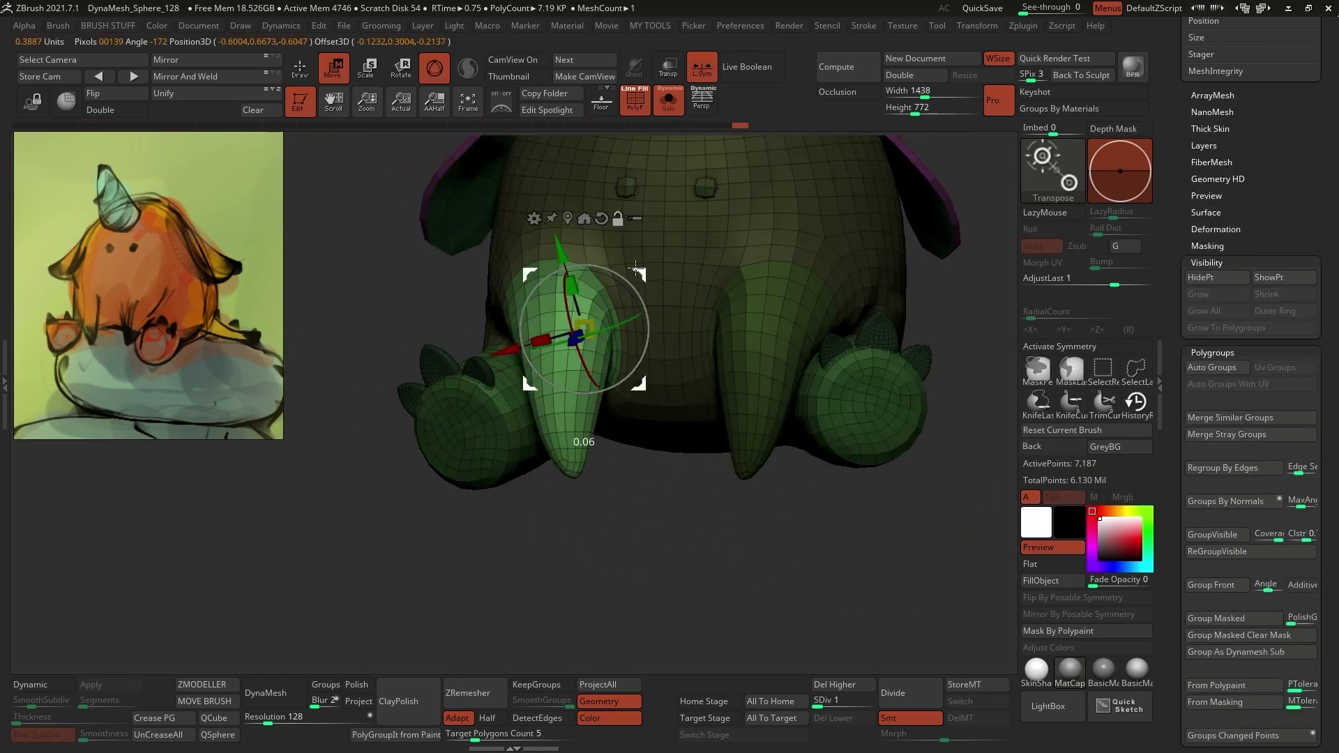
pyautogui.moveTo(669, 537)
pyautogui.mouseDown()
pyautogui.moveTo(558, 530)
pyautogui.moveTo(655, 534)
pyautogui.mouseUp()
pyautogui.moveTo(626, 292); pyautogui.dragTo(621, 297)
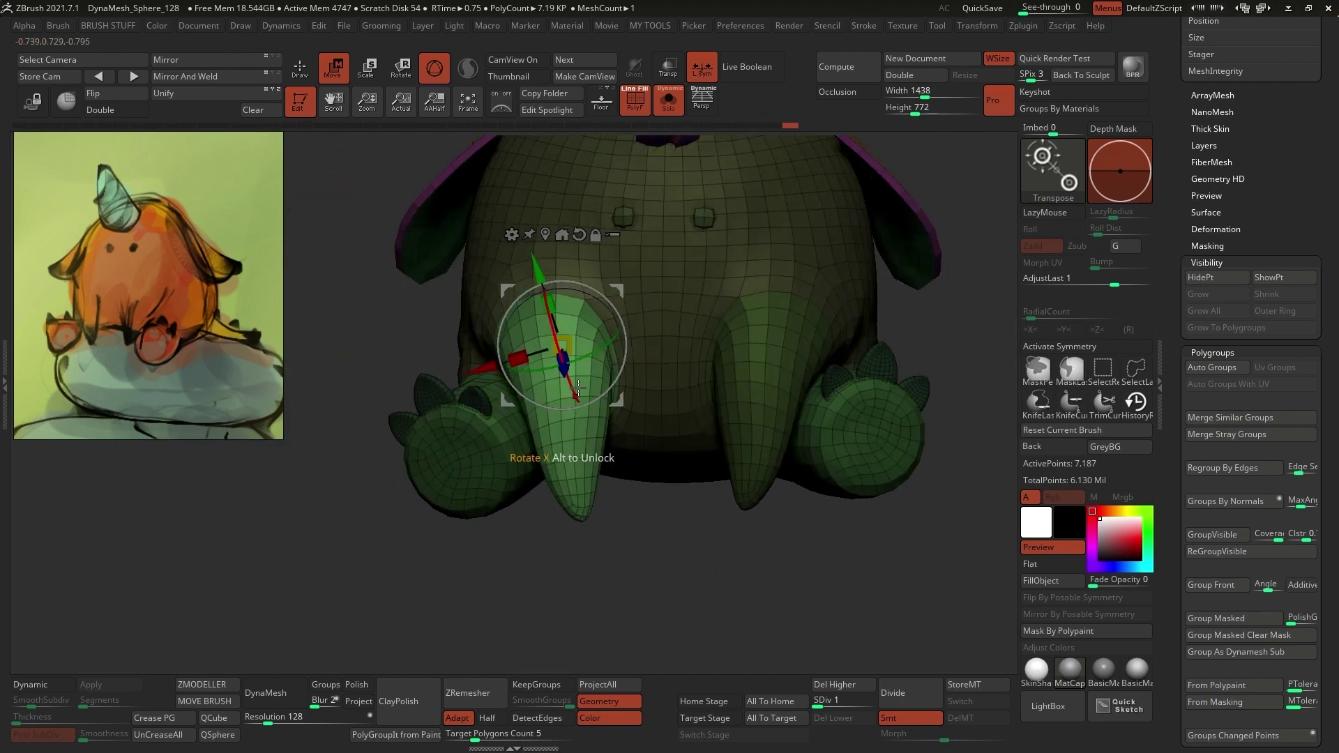
# - Reshape the lower end of the unmasked arm with a sculpting brush and reposition it with the gizmo
pyautogui.press('q')
pyautogui.press('b')
pyautogui.click(721, 443)
pyautogui.moveTo(705, 565)
pyautogui.keyDown('alt'); pyautogui.mouseDown()
pyautogui.moveTo(710, 542)
pyautogui.moveTo(613, 537)
pyautogui.mouseUp(); pyautogui.keyUp('alt')
pyautogui.moveTo(581, 466)
pyautogui.mouseDown()
pyautogui.moveTo(593, 484)
pyautogui.moveTo(687, 503)
pyautogui.moveTo(665, 435)
pyautogui.moveTo(658, 444)
pyautogui.mouseUp()
pyautogui.press('w')
pyautogui.keyDown('alt'); pyautogui.click(590, 396); pyautogui.keyUp('alt')
pyautogui.moveTo(664, 455); pyautogui.dragTo(593, 470)
# - Refine the tip of the arm with the brush, clear the mask and return to the gizmo
pyautogui.press('q')
pyautogui.moveTo(614, 517); pyautogui.dragTo(733, 511)
pyautogui.moveTo(590, 470); pyautogui.dragTo(592, 456)
pyautogui.keyDown('ctrl'); pyautogui.moveTo(774, 419); pyautogui.dragTo(809, 453); pyautogui.keyUp('ctrl')
pyautogui.moveTo(781, 446)
pyautogui.mouseDown()
pyautogui.moveTo(697, 446)
pyautogui.moveTo(775, 433)
pyautogui.mouseUp()
pyautogui.press('w')
pyautogui.keyDown('ctrl'); pyautogui.click(703, 457); pyautogui.keyUp('ctrl')
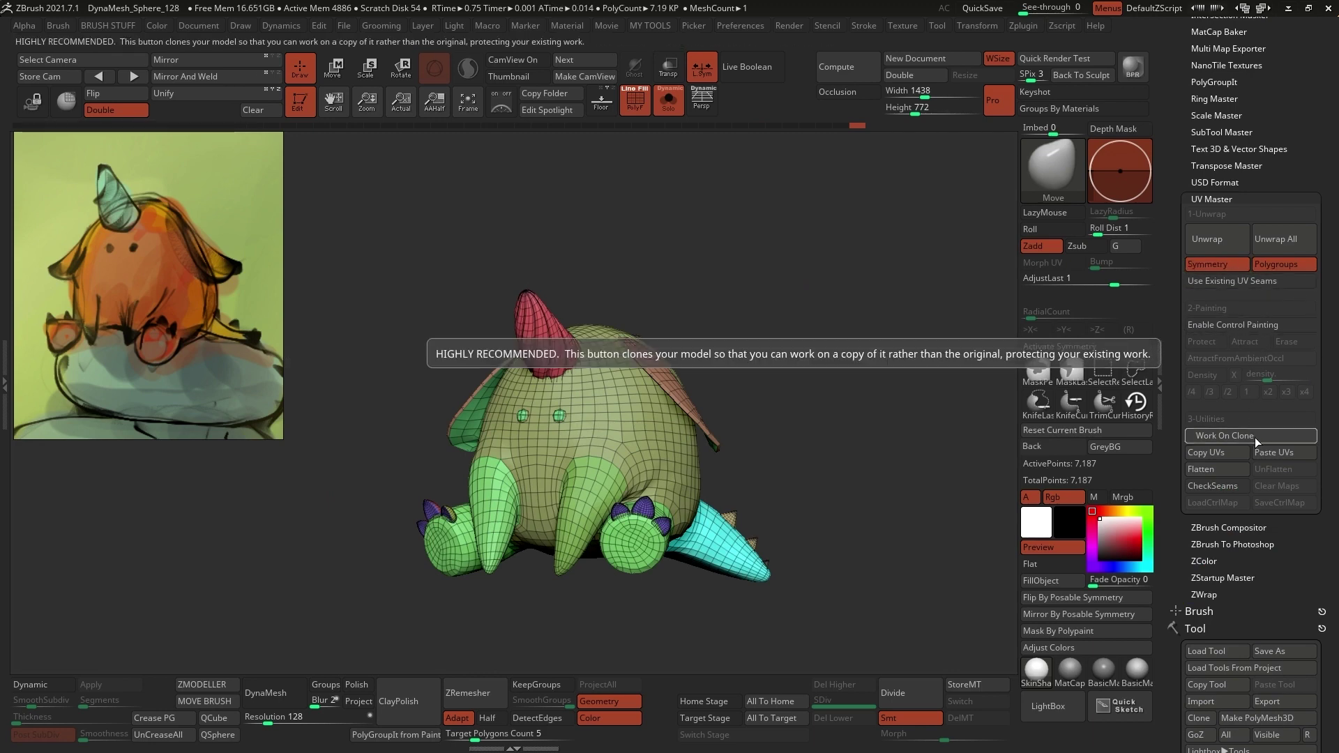
# - Unwrap the cloned character in UV Master with Symmetry and Polygroups enabled, and flatten its UVs
pyautogui.click(1246, 245)
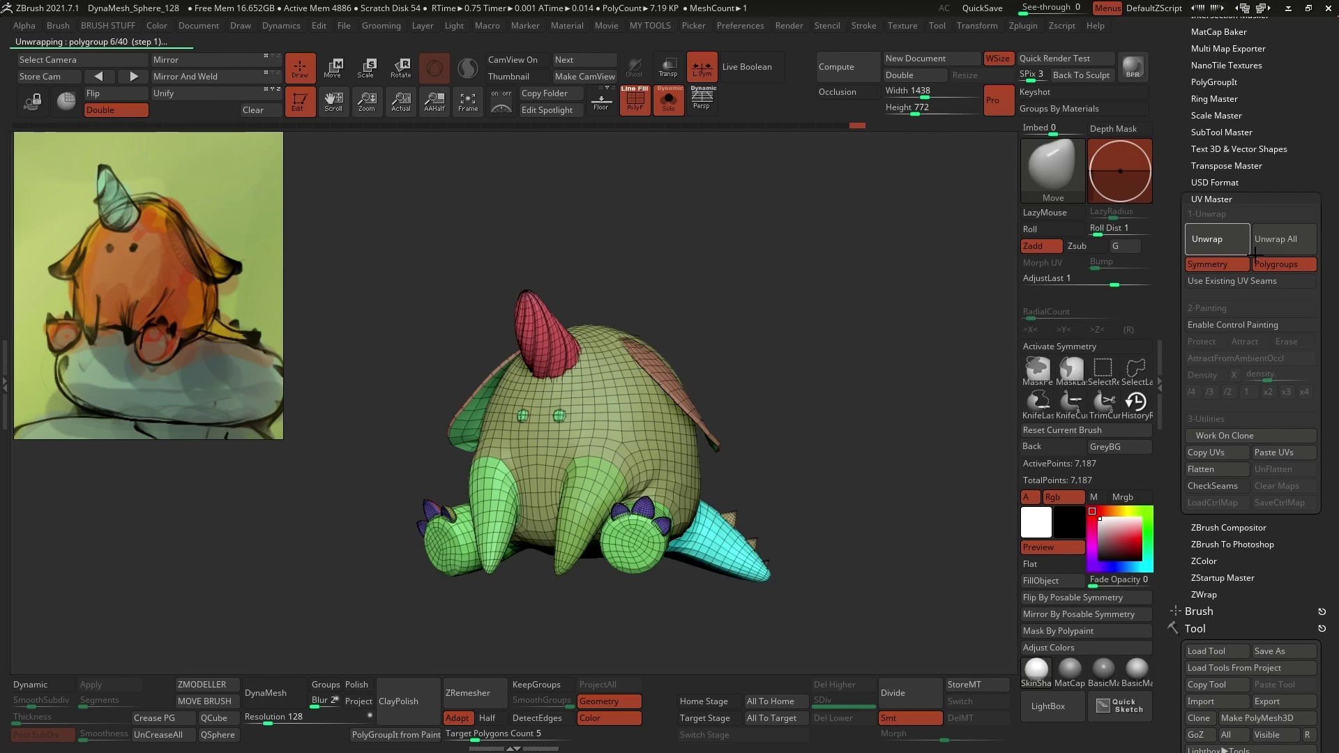
pyautogui.click(1226, 469)
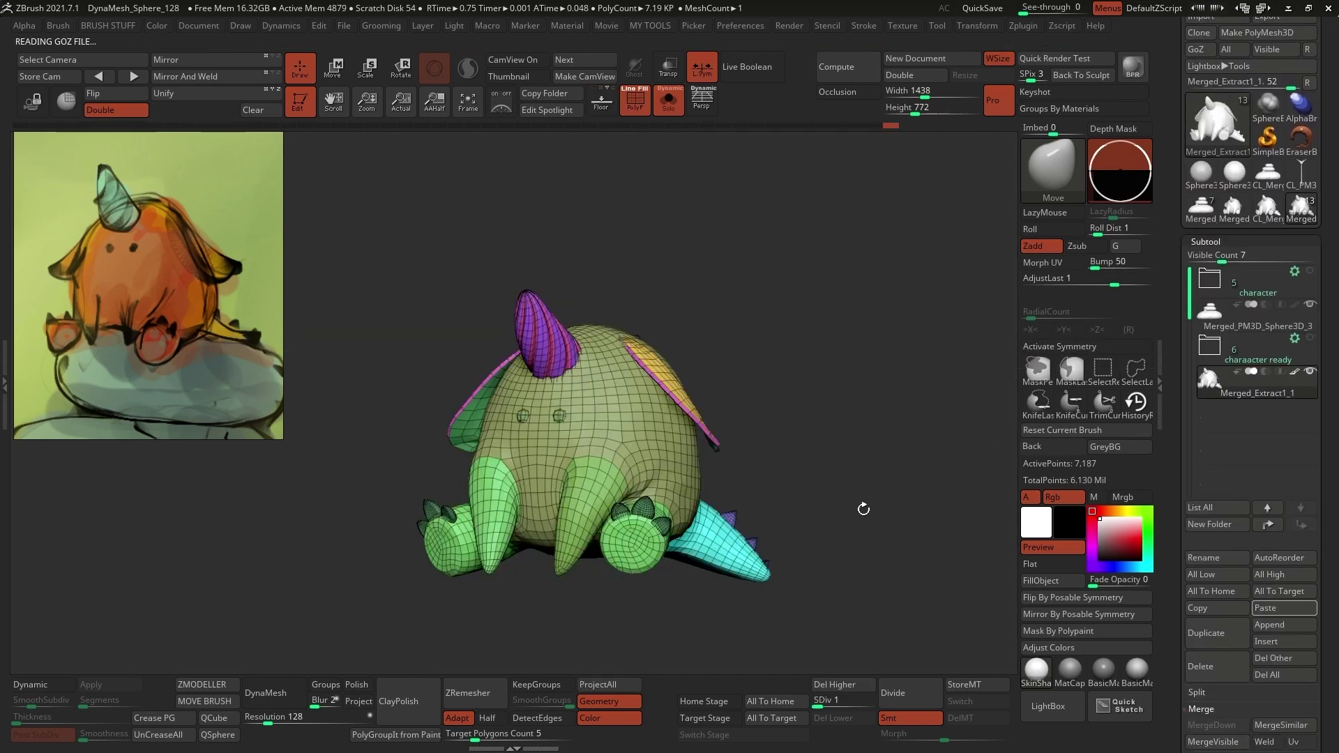